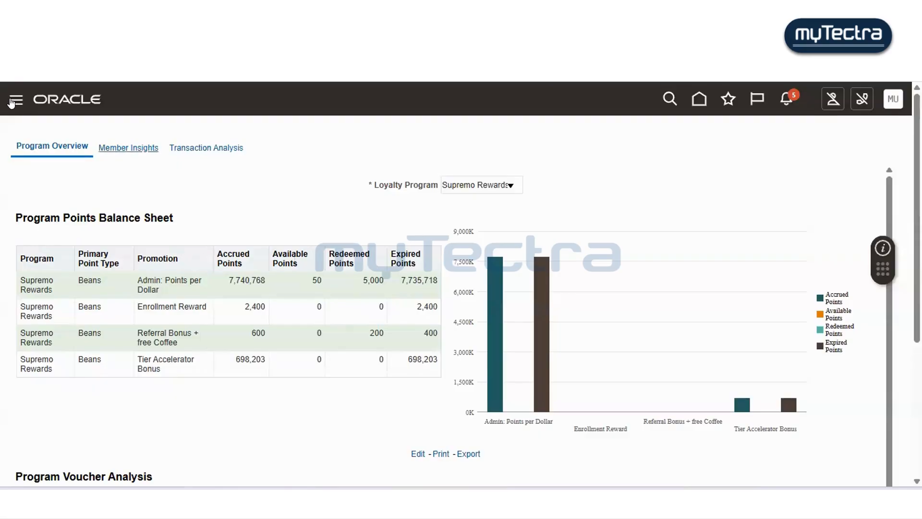
- Go to the home page and open the Payables area among the home page tabs
left_click(12, 102)
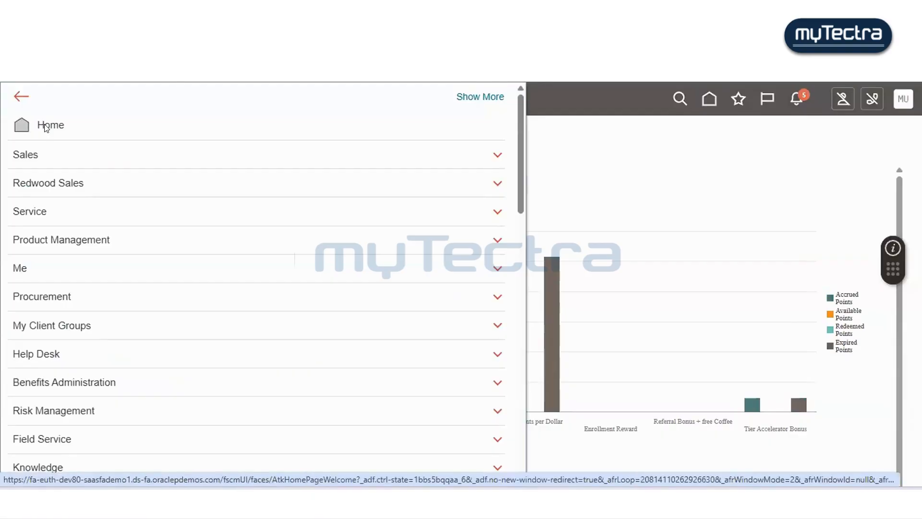
left_click(707, 101)
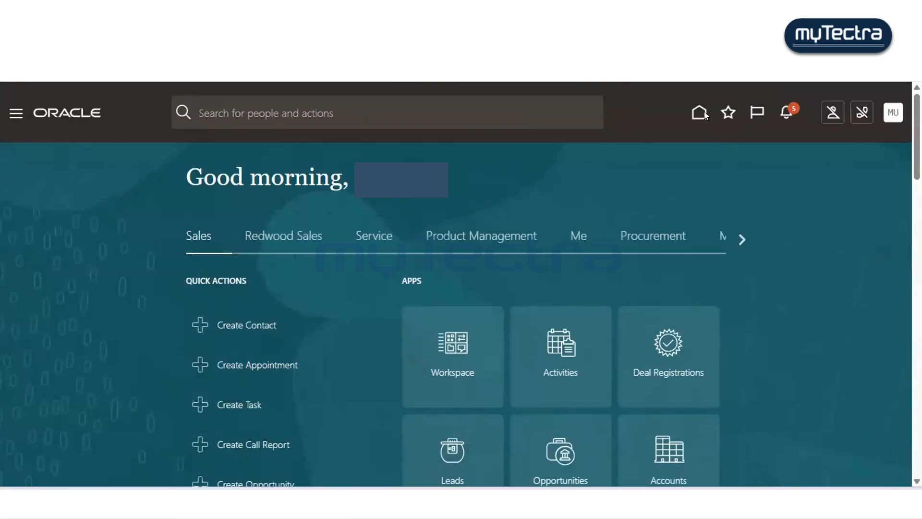
left_click(744, 237)
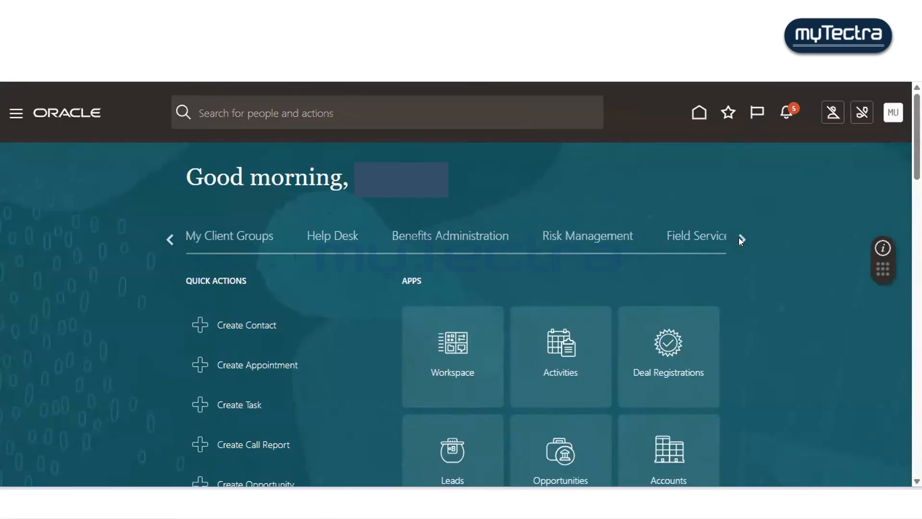
left_click(740, 238)
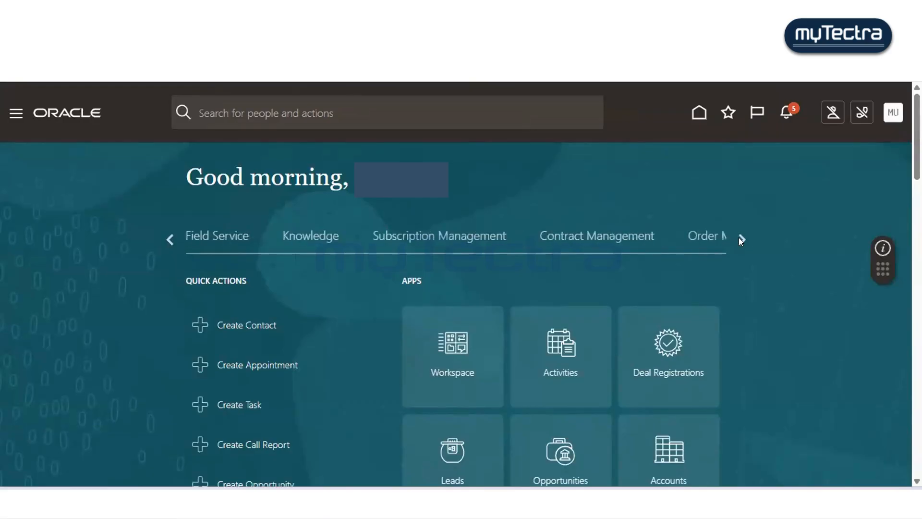
left_click(740, 239)
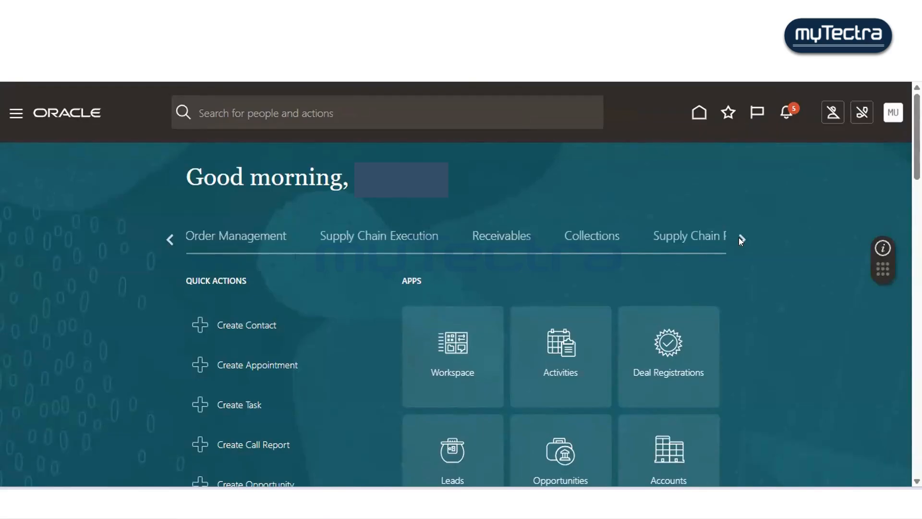
left_click(739, 239)
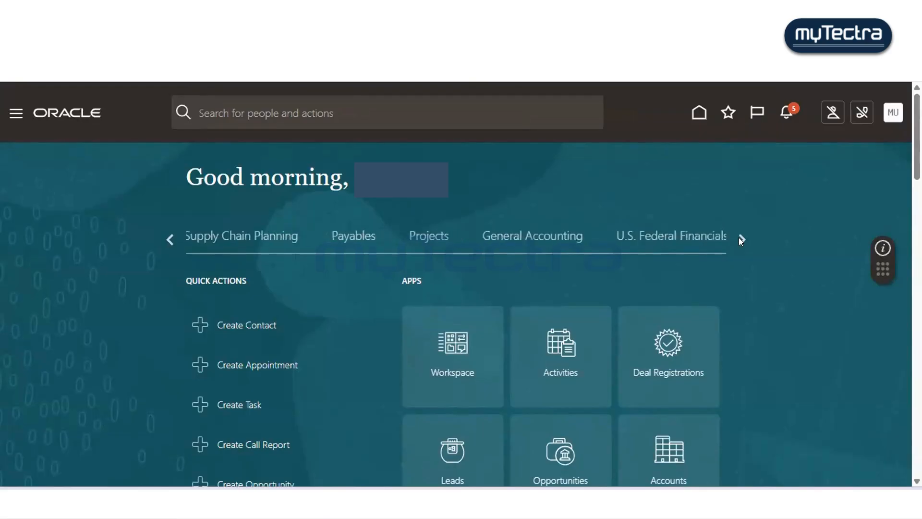
left_click(353, 240)
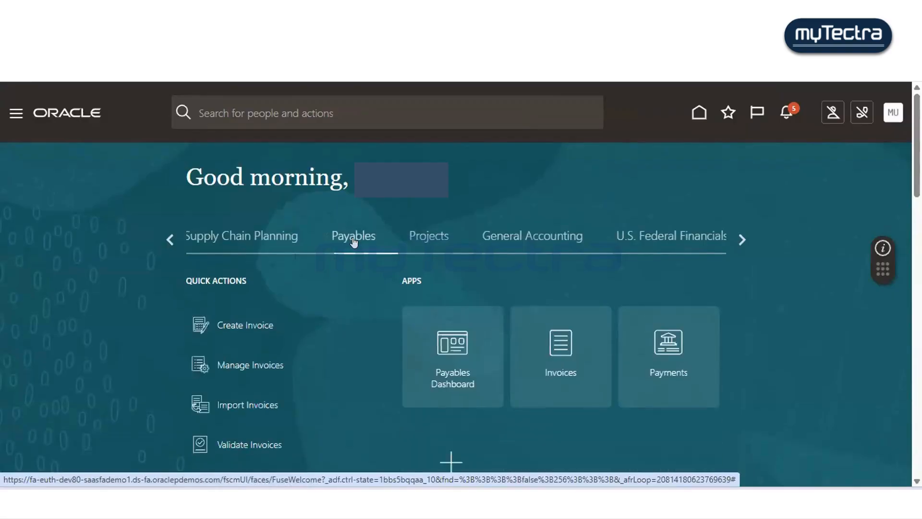
- Open the Invoices work area from the Payables apps
scroll(353, 240, "down", 1)
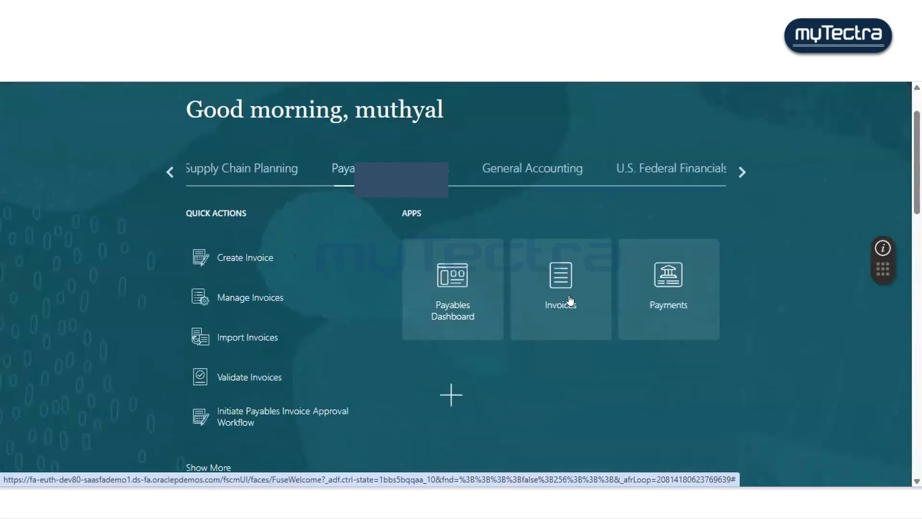
left_click(448, 275)
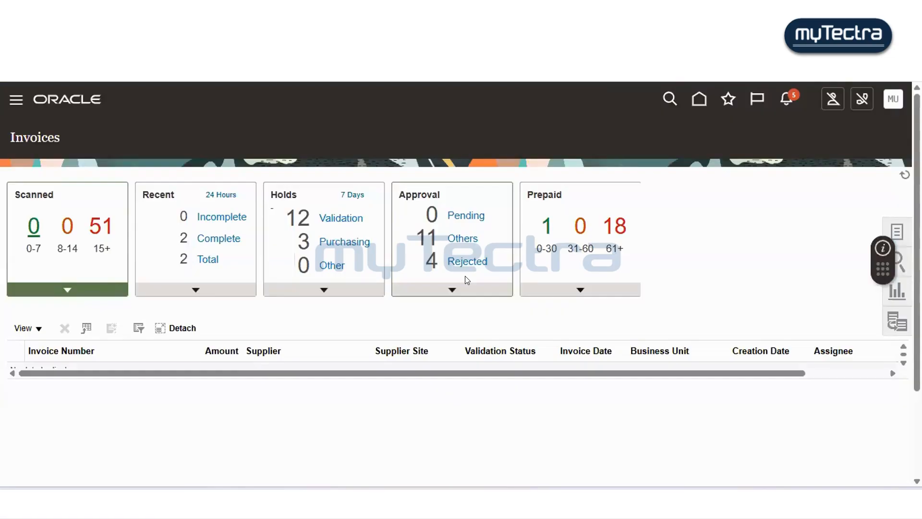
scroll(464, 275, "down", 1)
scroll(465, 275, "up", 1)
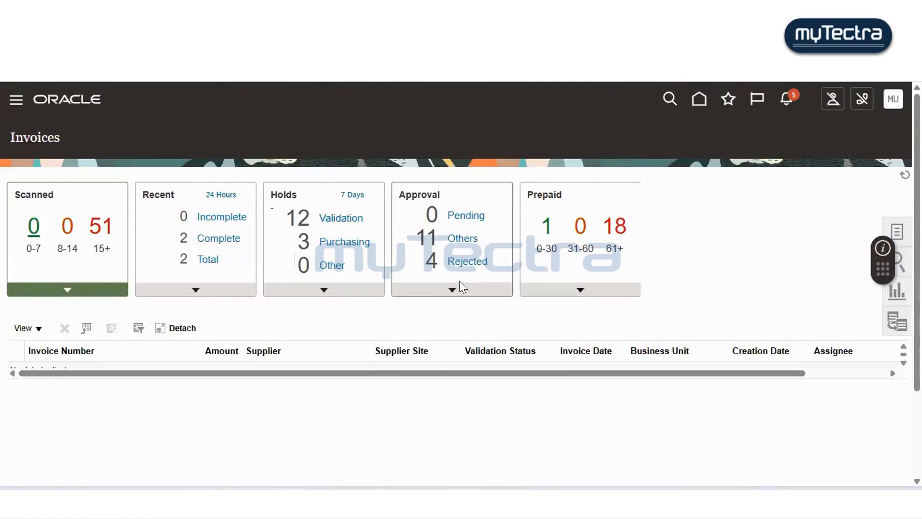
- Open Manage Accounting Periods from the invoice tasks and review the Payables period statuses across all ledgers
left_click(891, 233)
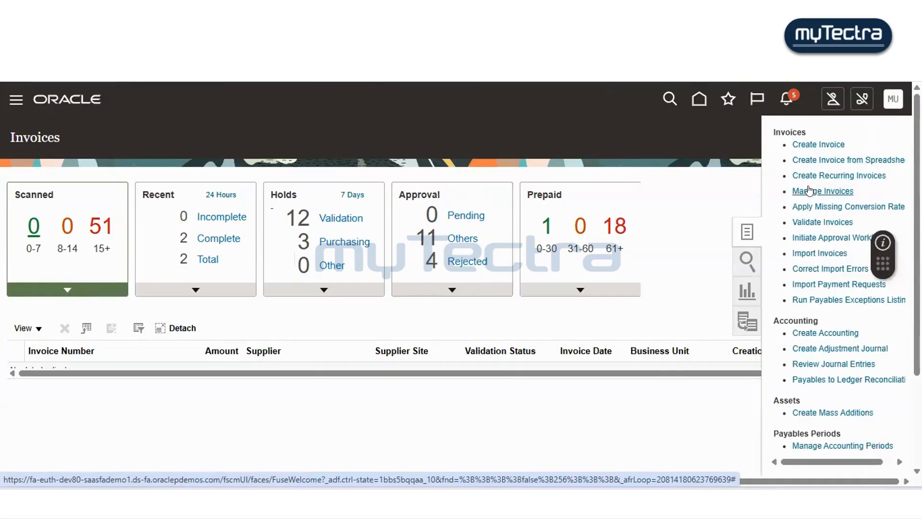
left_click(835, 444)
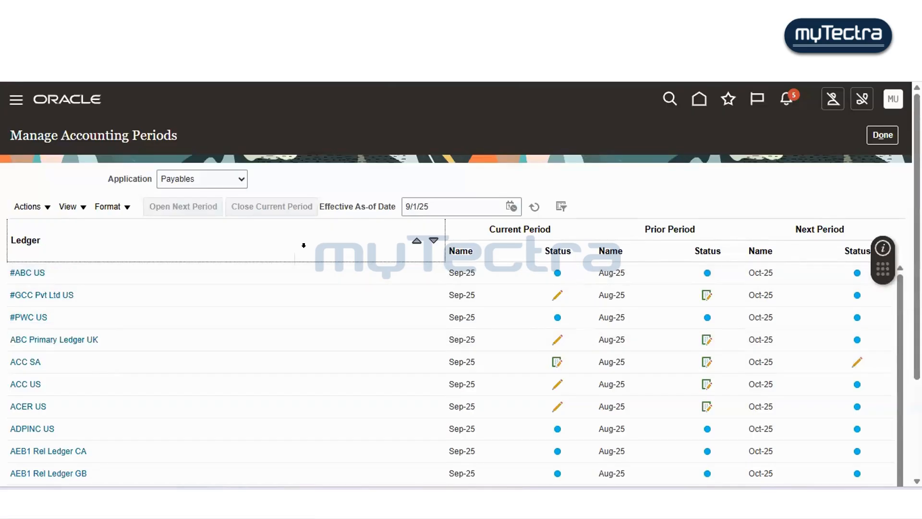
scroll(302, 245, "down", 2)
scroll(301, 255, "down", 1)
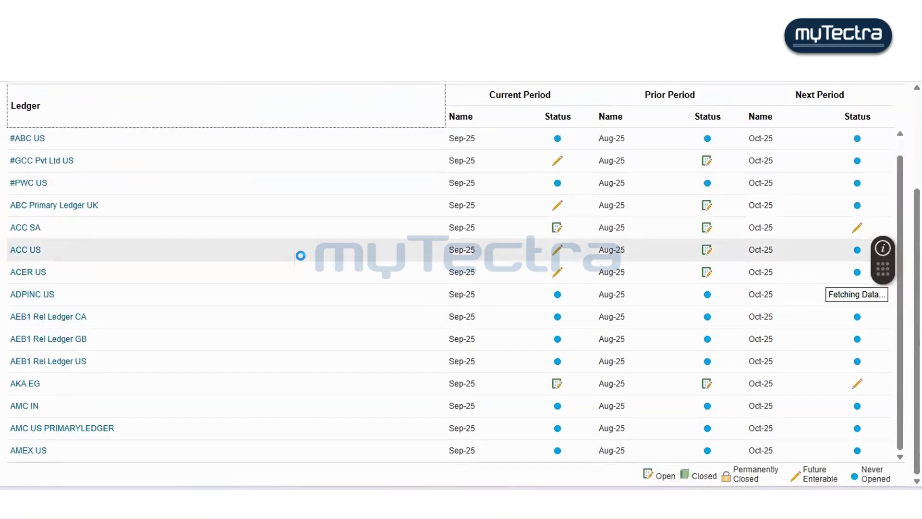
scroll(532, 127, "down", 1)
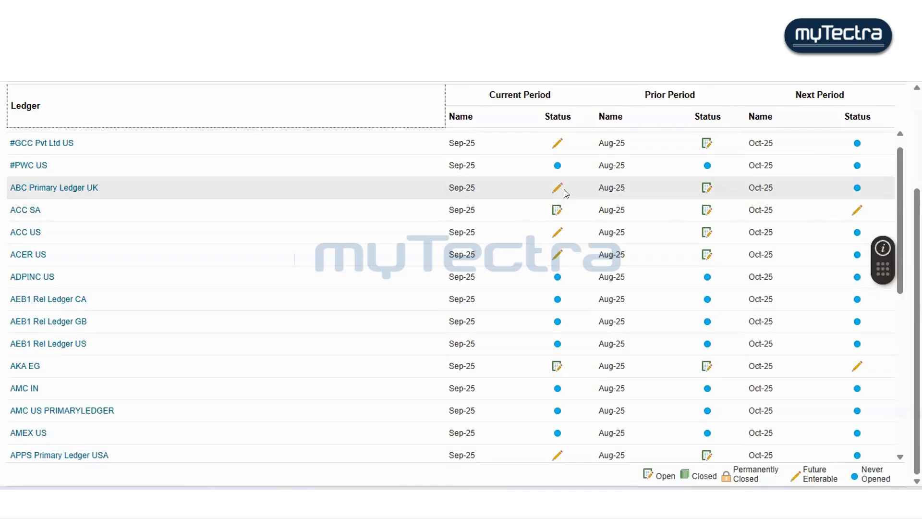
scroll(563, 189, "up", 3)
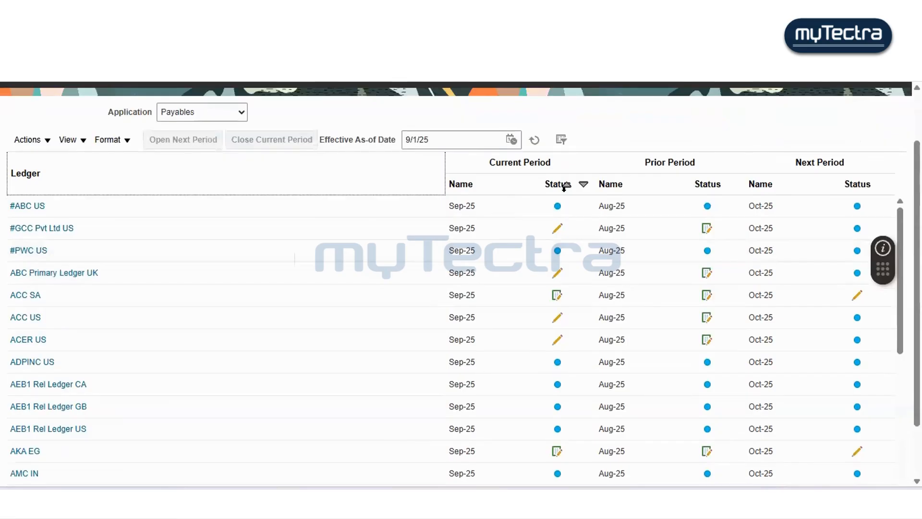
scroll(565, 190, "up", 2)
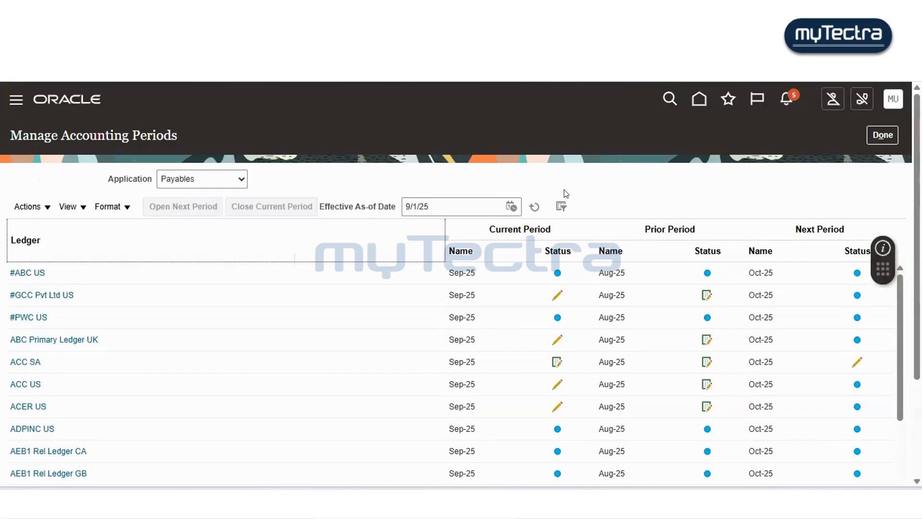
scroll(565, 192, "down", 2)
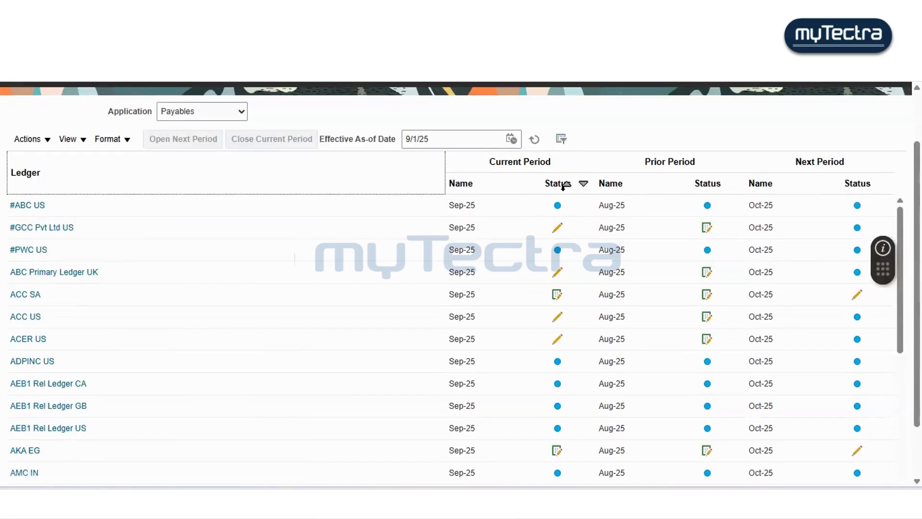
scroll(564, 190, "down", 2)
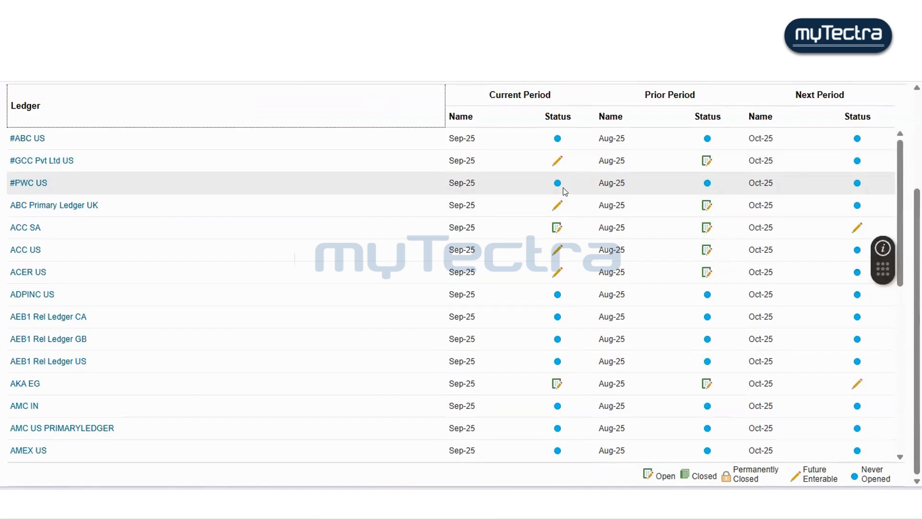
scroll(215, 318, "down", 7)
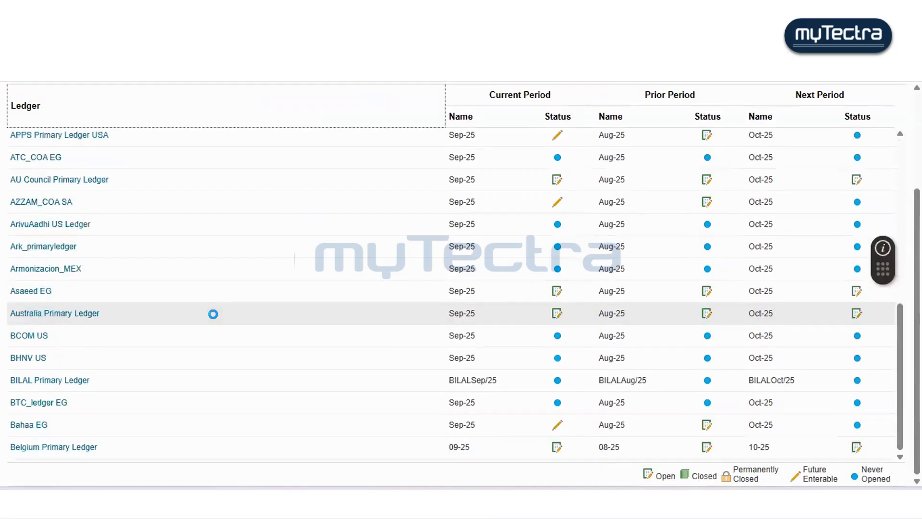
scroll(214, 330, "down", 8)
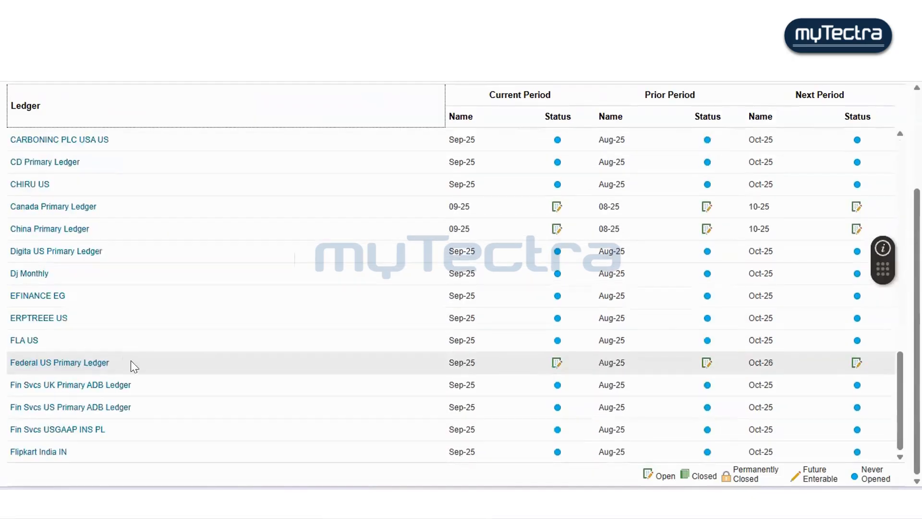
scroll(133, 364, "down", 8)
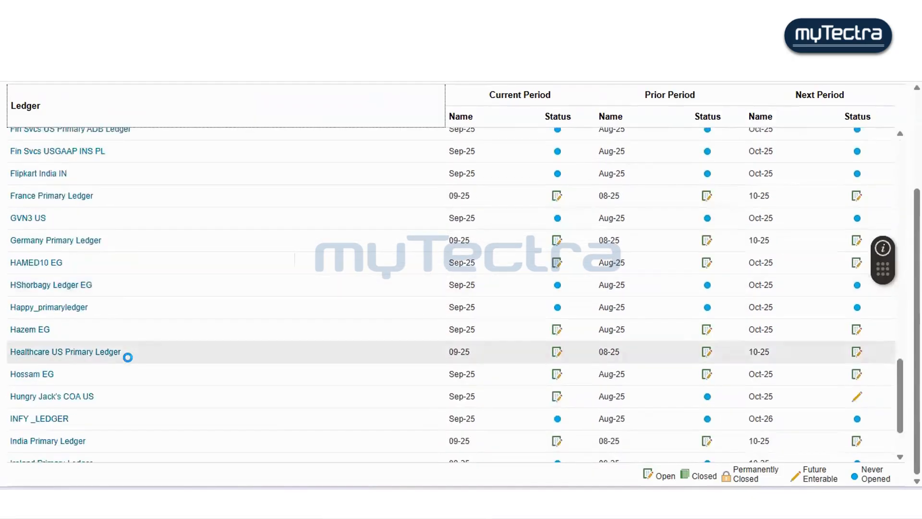
scroll(131, 360, "down", 7)
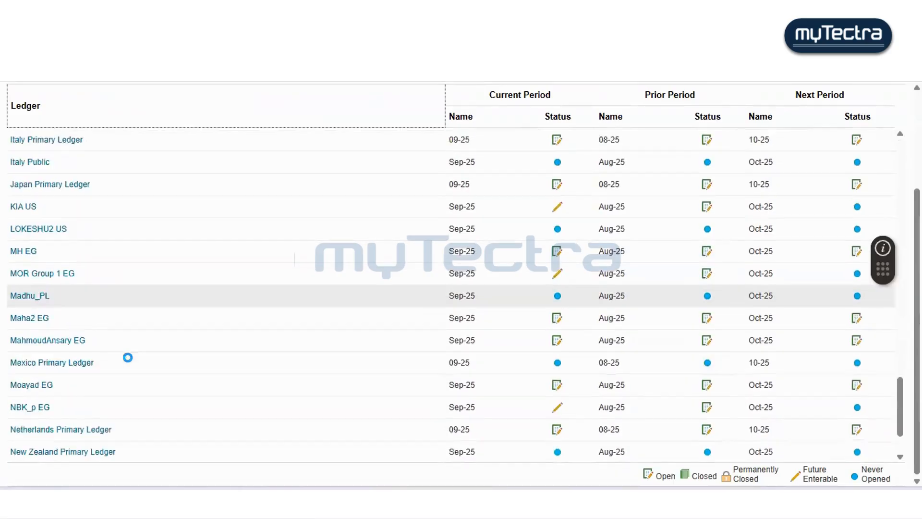
scroll(125, 357, "down", 8)
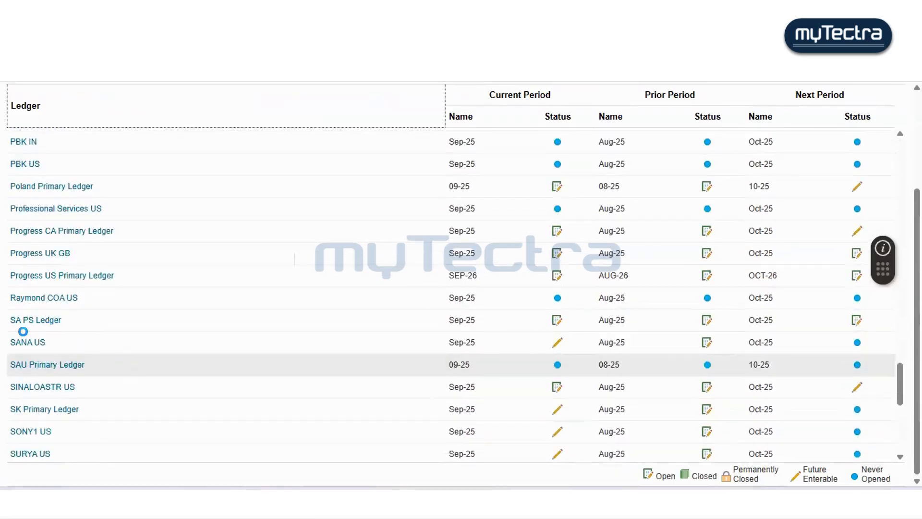
scroll(122, 404, "down", 4)
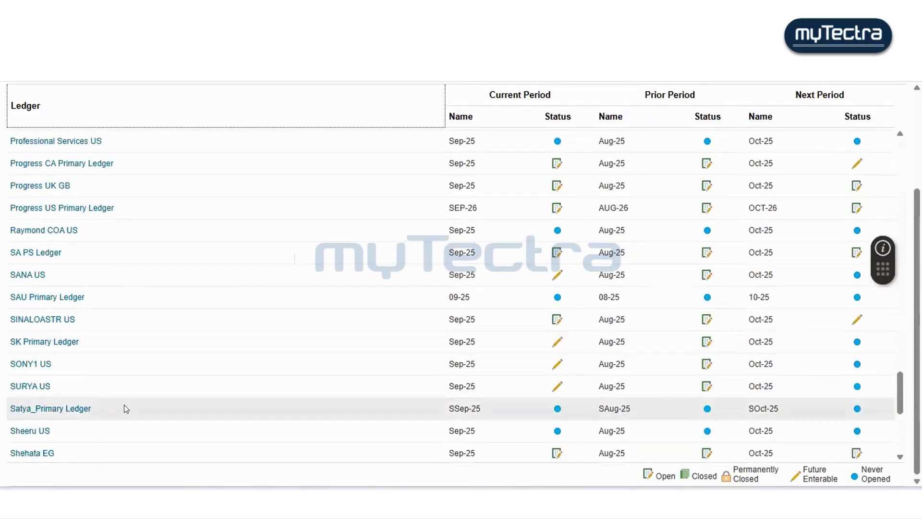
scroll(121, 400, "down", 2)
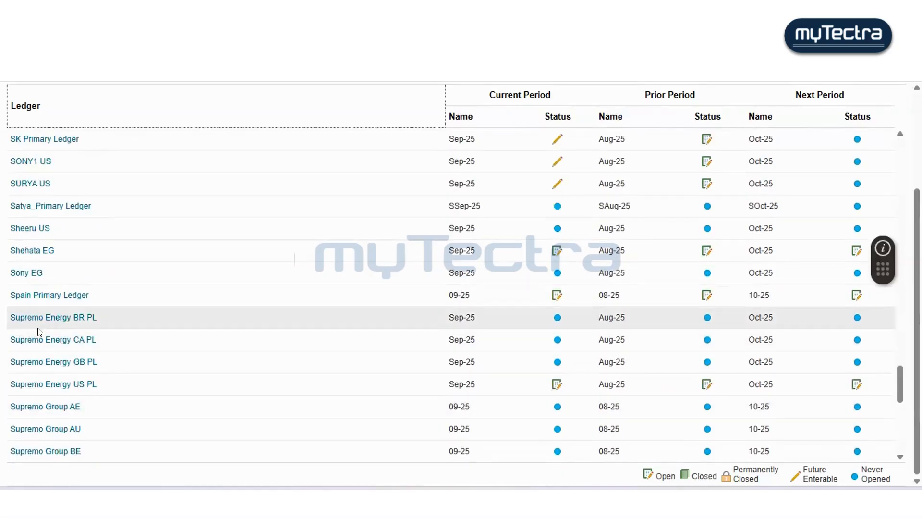
scroll(75, 384, "down", 2)
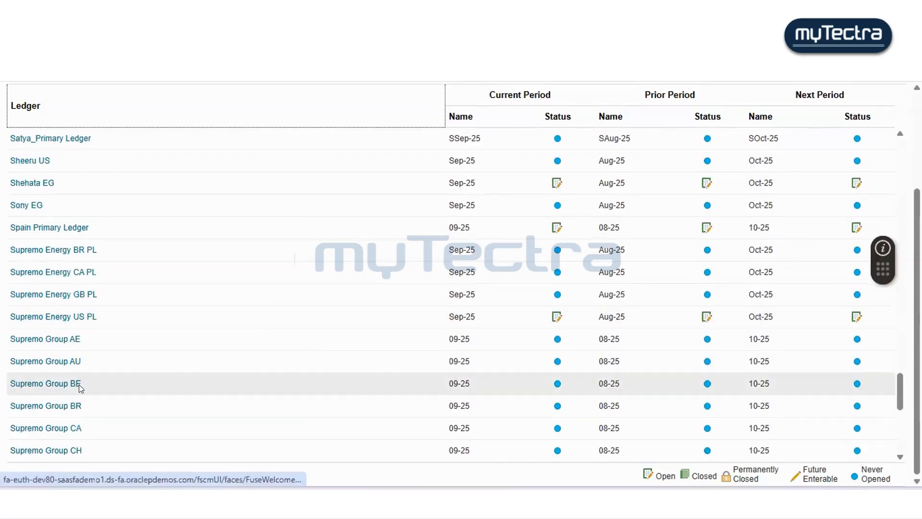
scroll(126, 387, "down", 5)
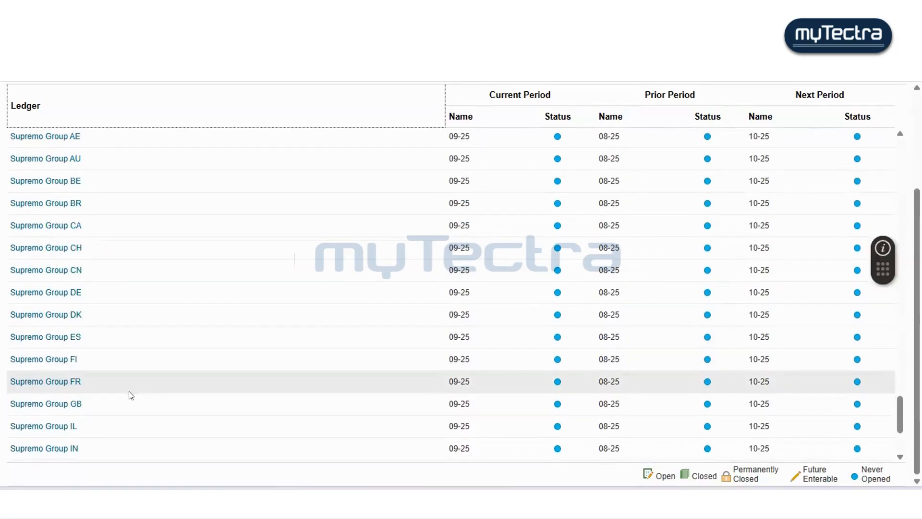
scroll(126, 387, "down", 9)
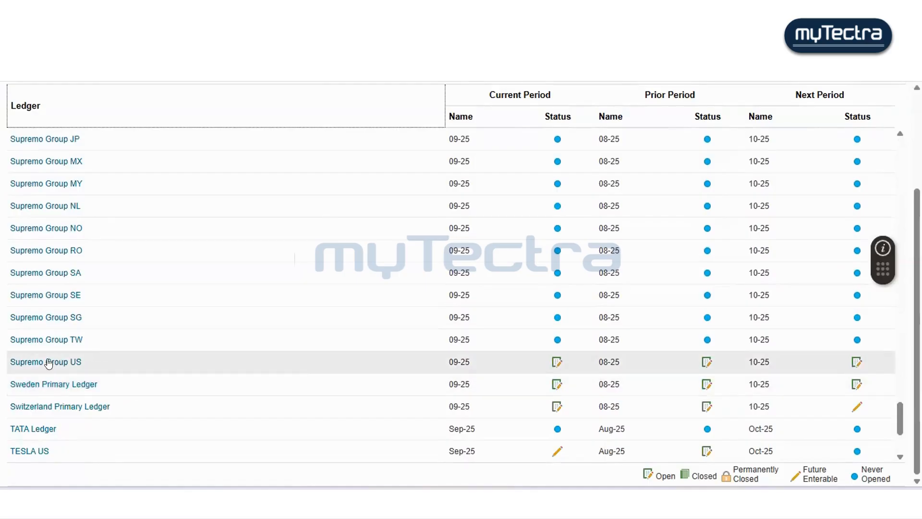
mouse_move(49, 364)
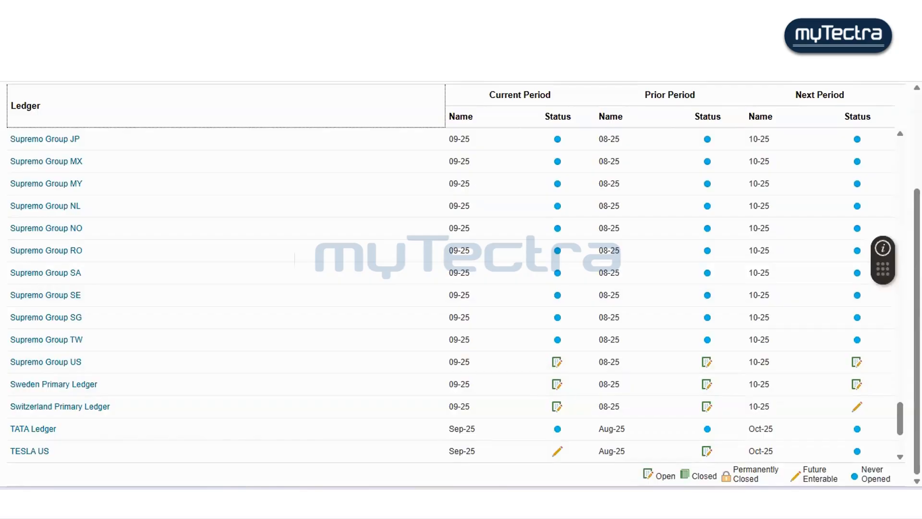
scroll(875, 192, "up", 3)
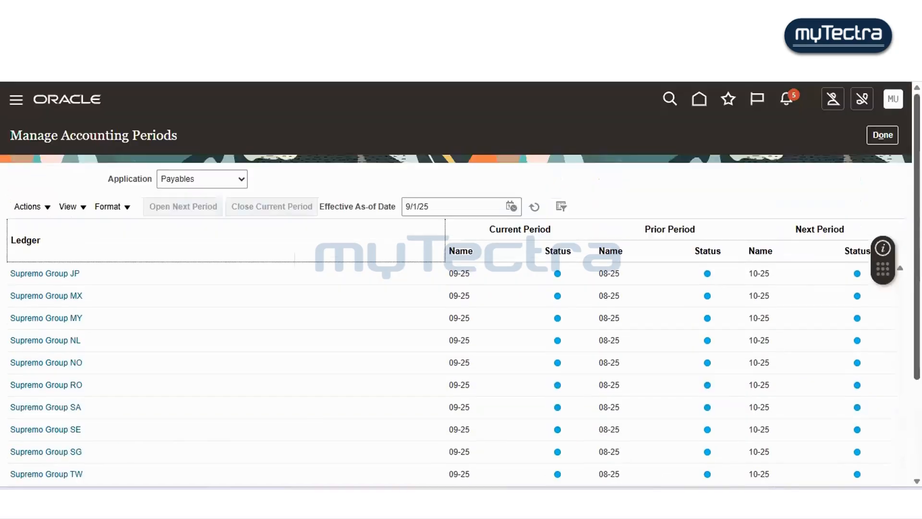
- Close the accounting periods page and open the Create Invoice form from the invoice tasks
left_click(877, 136)
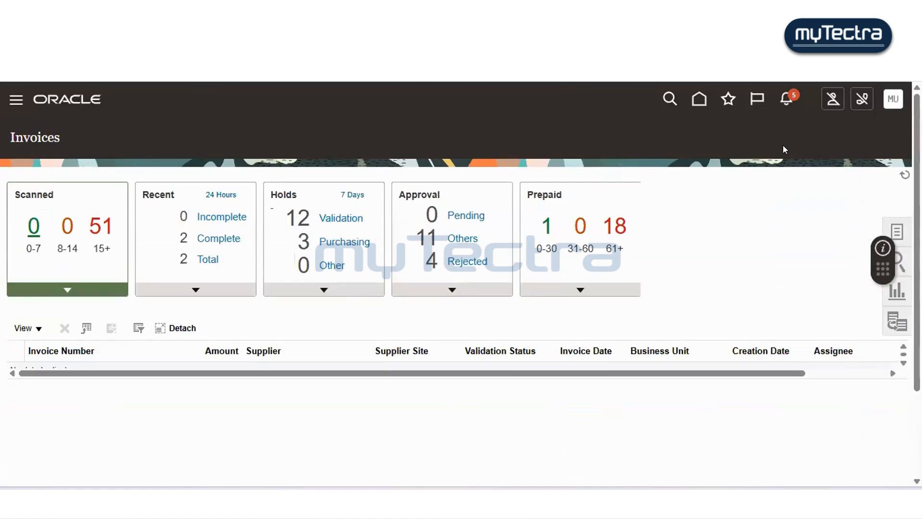
scroll(552, 248, "down", 2)
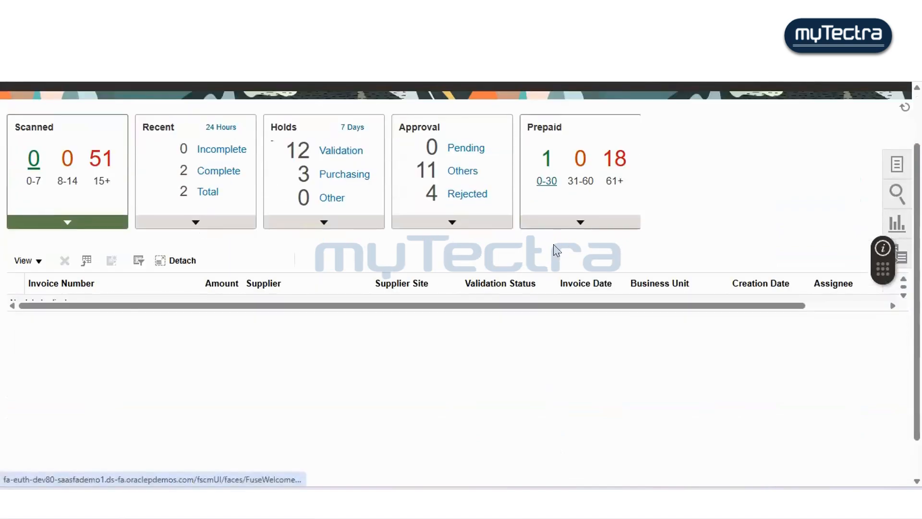
scroll(552, 249, "up", 2)
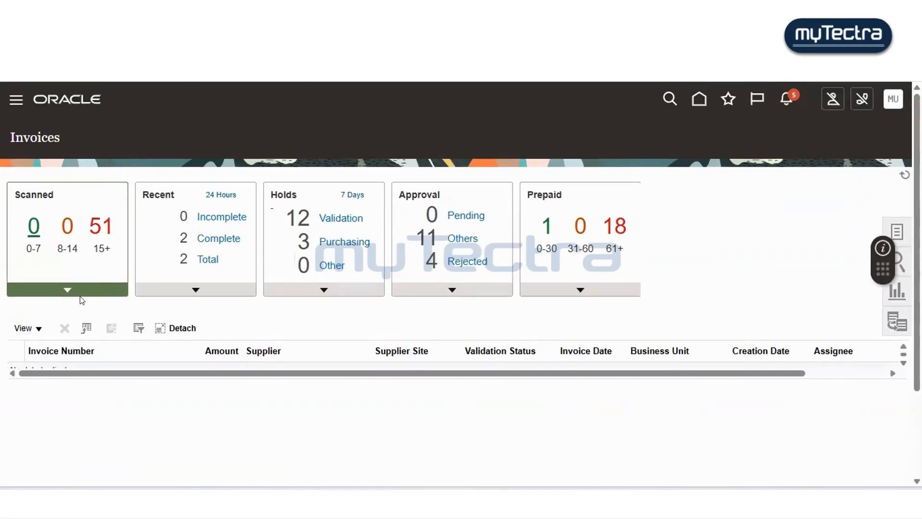
left_click(889, 227)
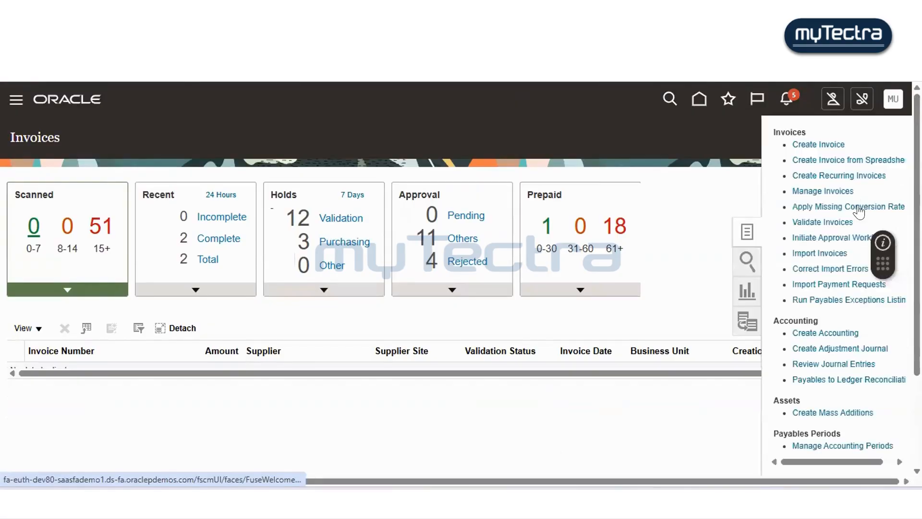
left_click(817, 144)
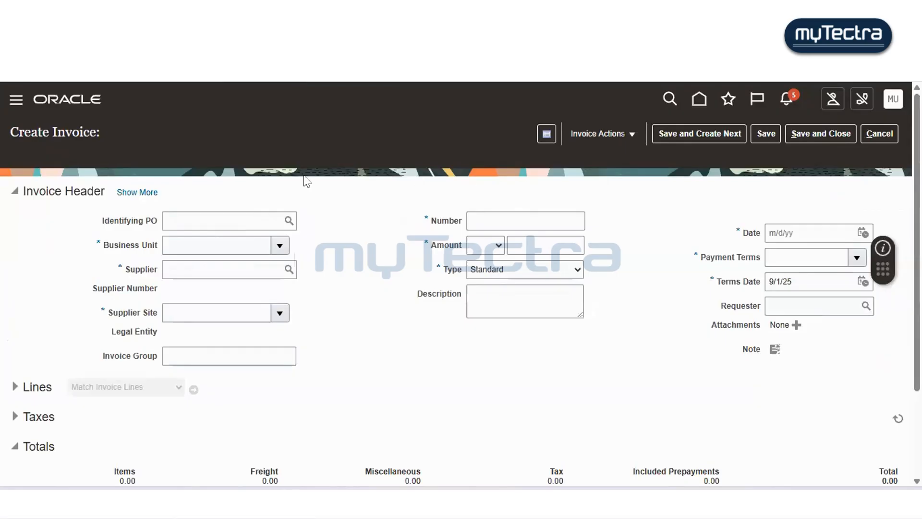
left_click(256, 216)
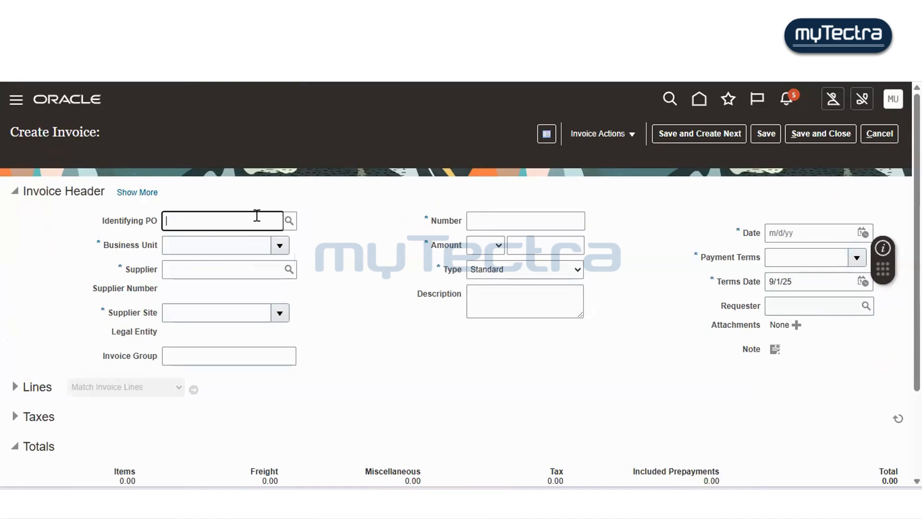
type("supre")
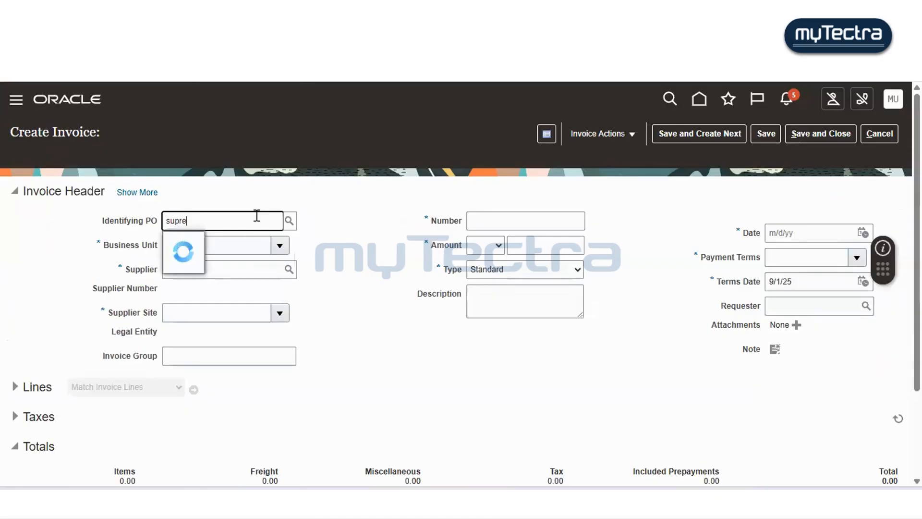
key("BackSpace")
key("BackSpace")
key("BackSpace")
key("BackSpace")
key("BackSpace")
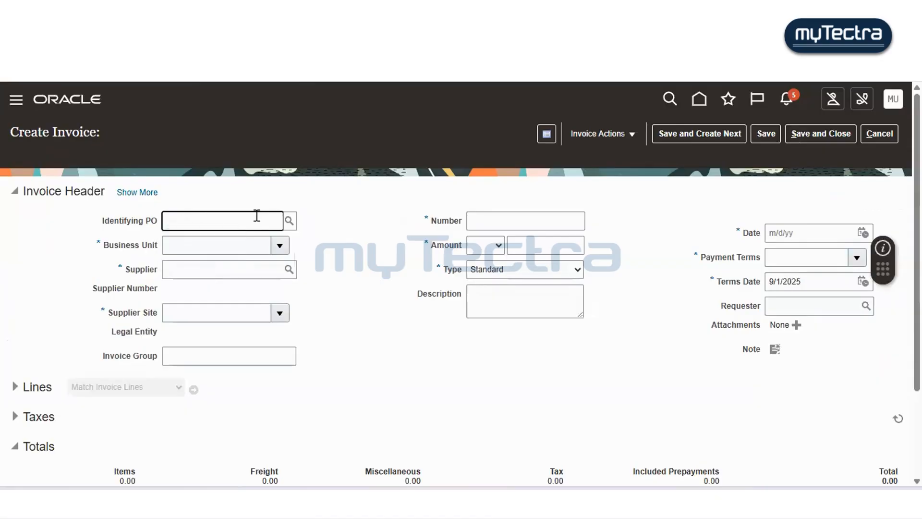
- Set the invoice's business unit to Supremo US Business Unit
key("Tab")
key("Tab")
type("sul")
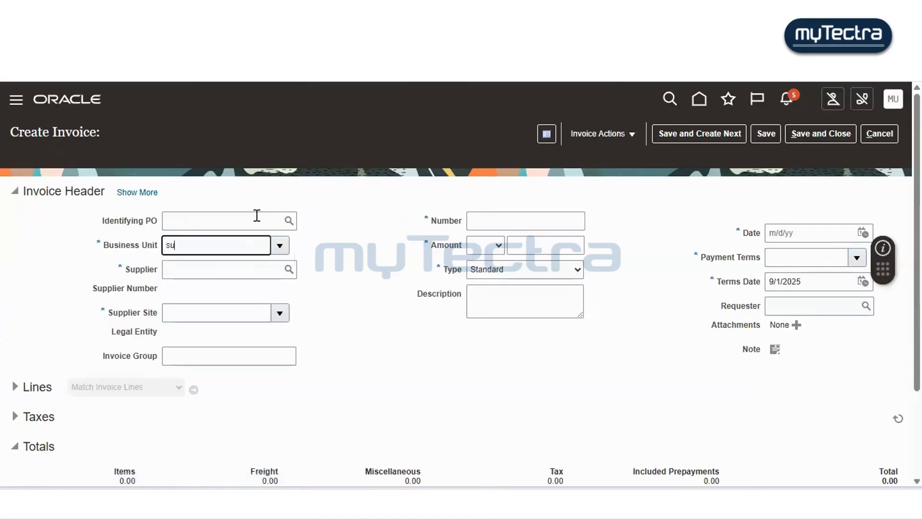
type("pre")
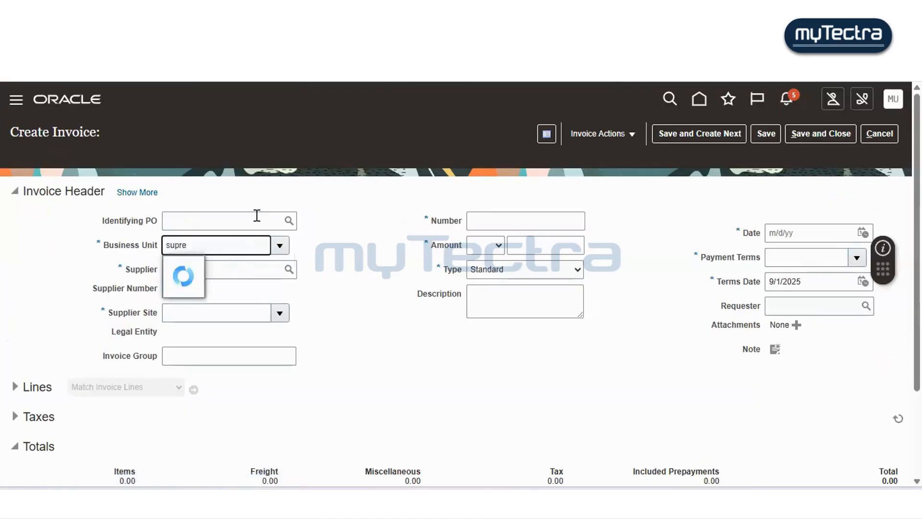
type("mo")
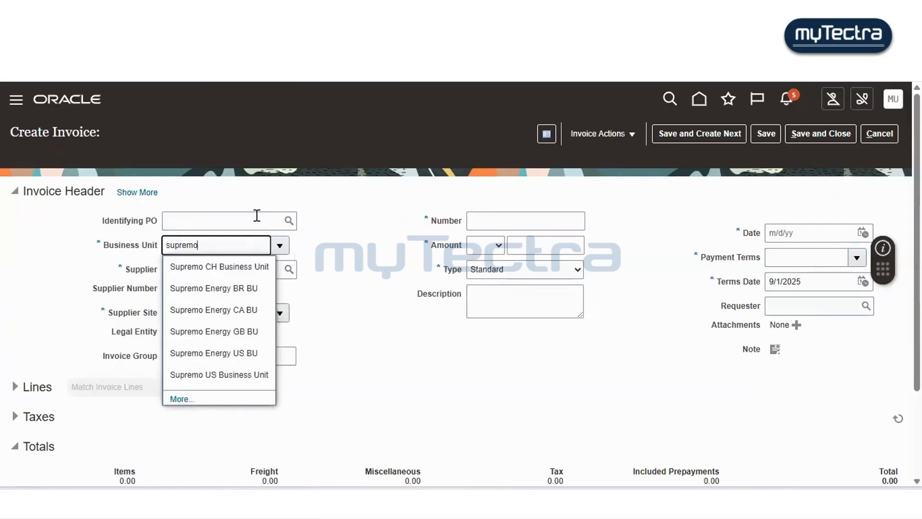
scroll(258, 216, "down", 3)
key("Down")
key("Down")
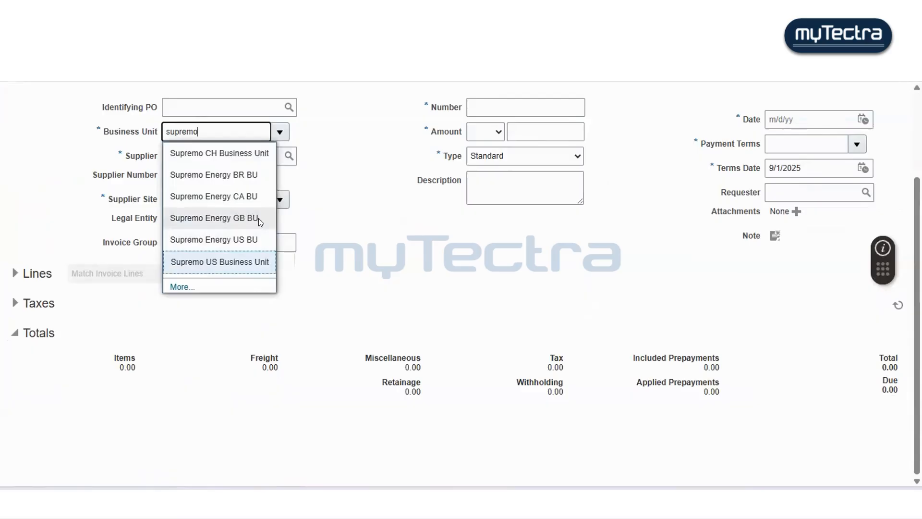
key("Return")
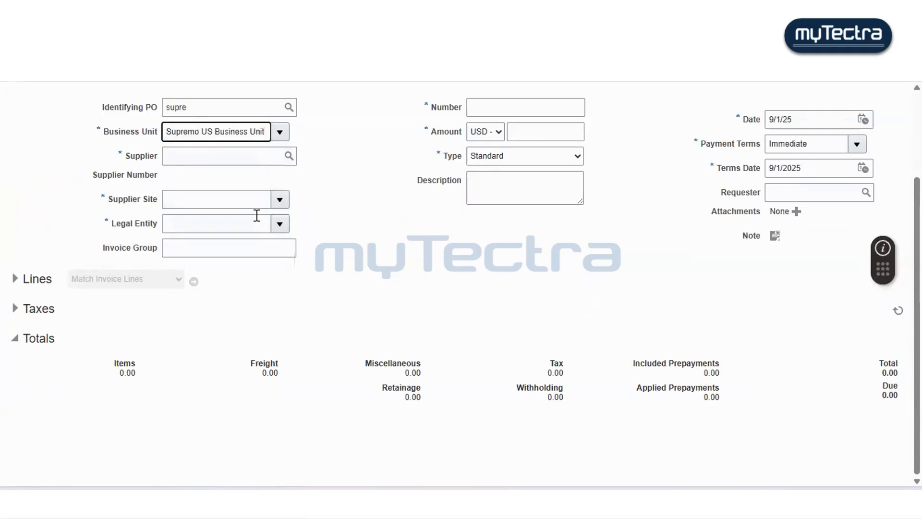
- Open the supplier search in advanced mode and search for suppliers whose name does not equal 000
left_click(392, 225)
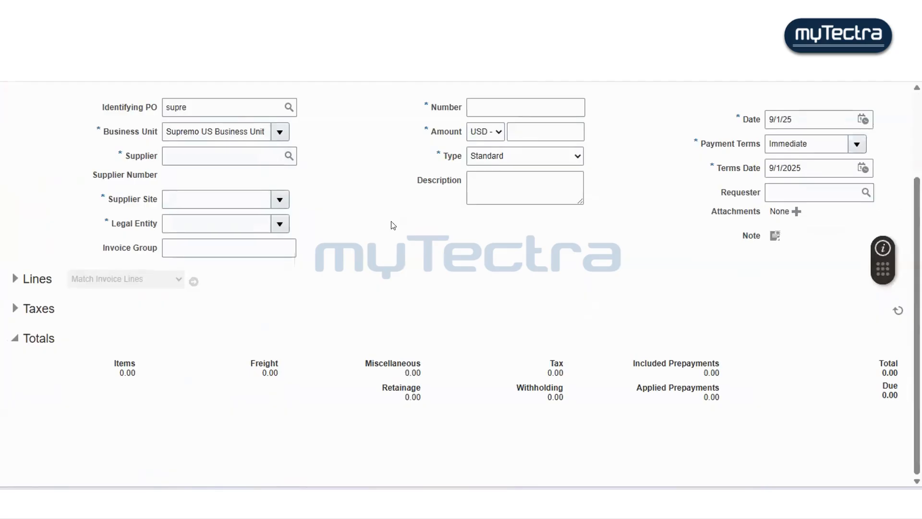
scroll(393, 225, "up", 2)
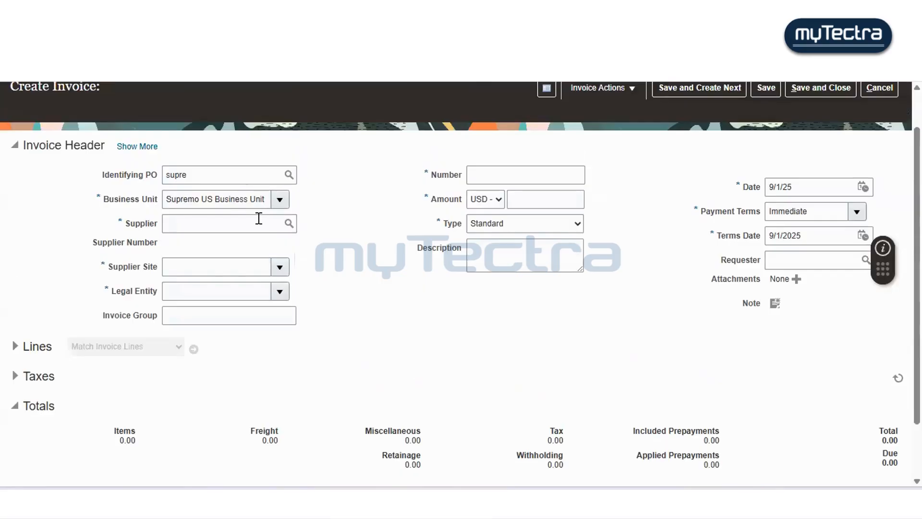
left_click(258, 218)
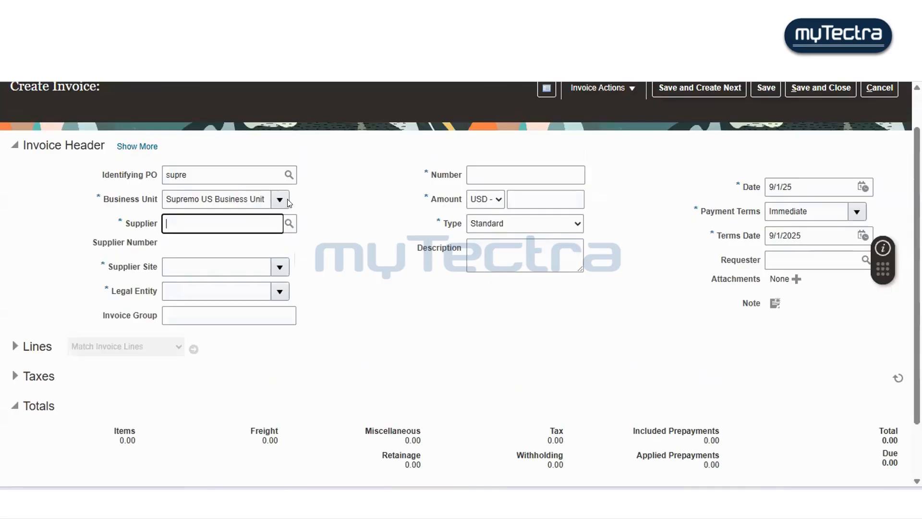
left_click(287, 224)
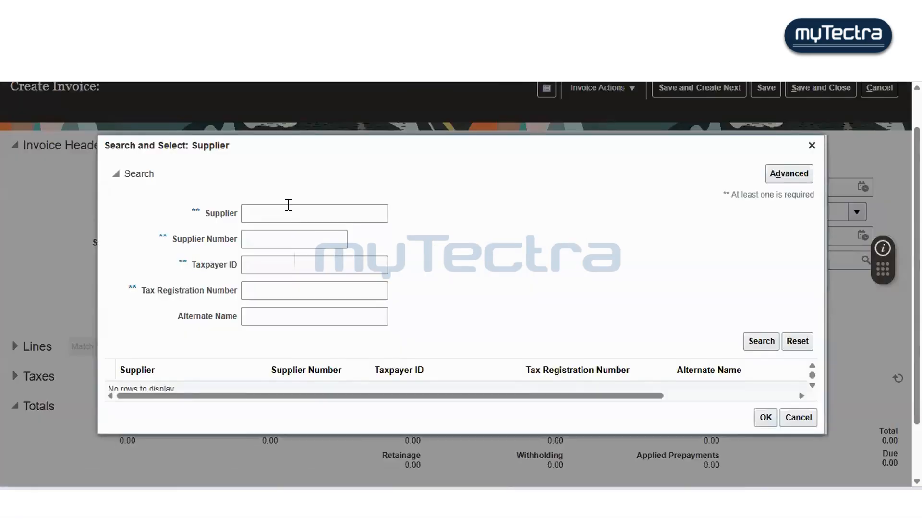
left_click(795, 175)
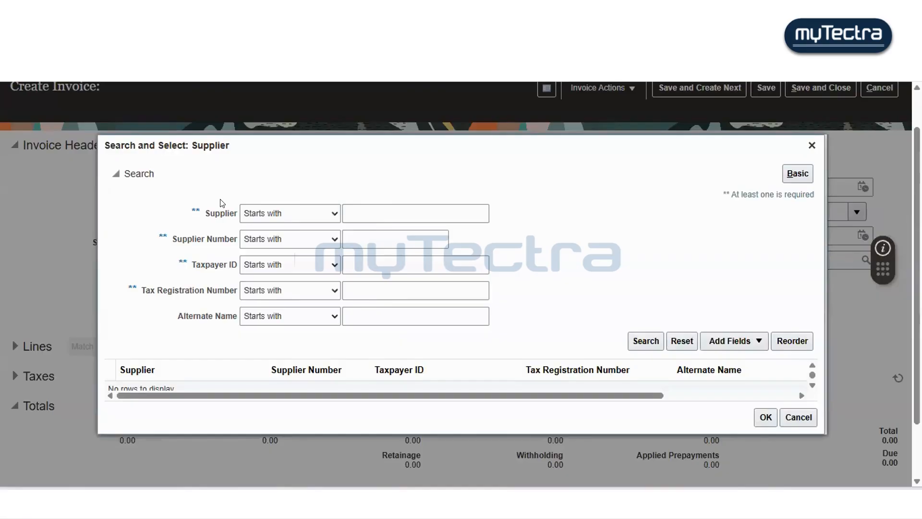
left_click(307, 215)
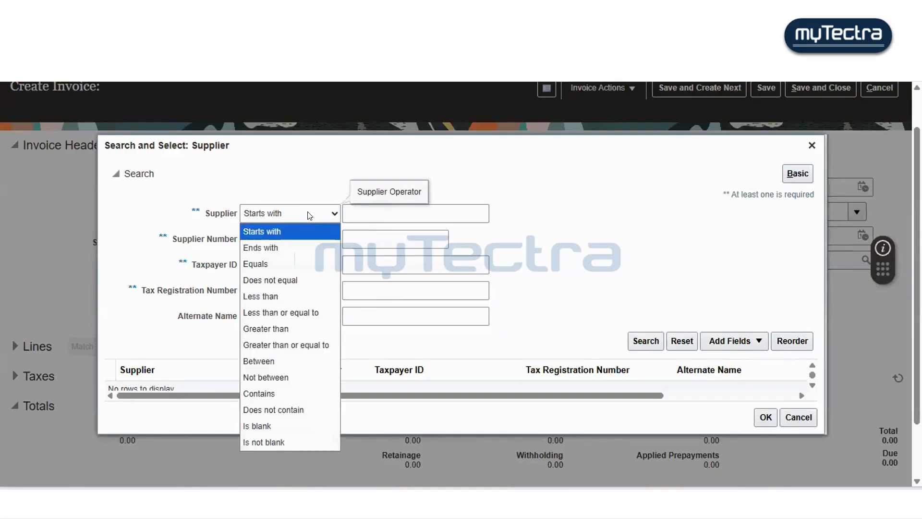
left_click(294, 280)
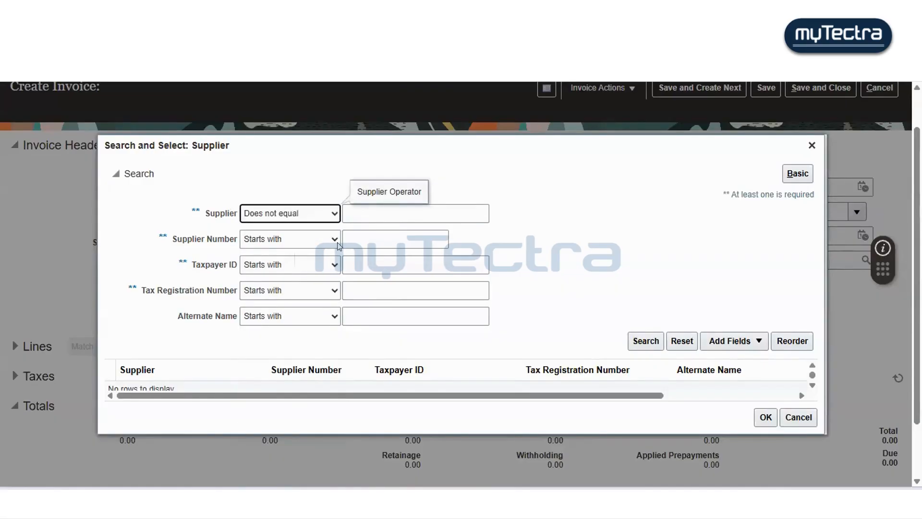
left_click(464, 205)
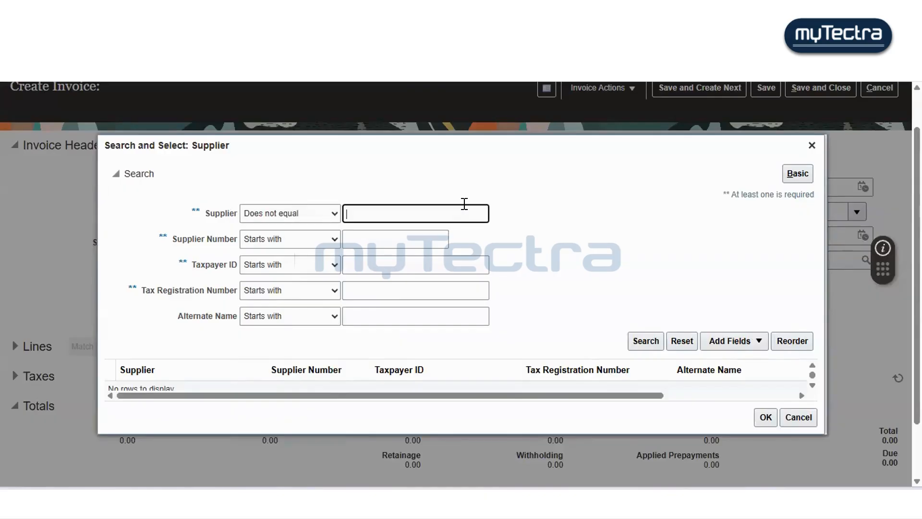
type("000")
left_click(512, 290)
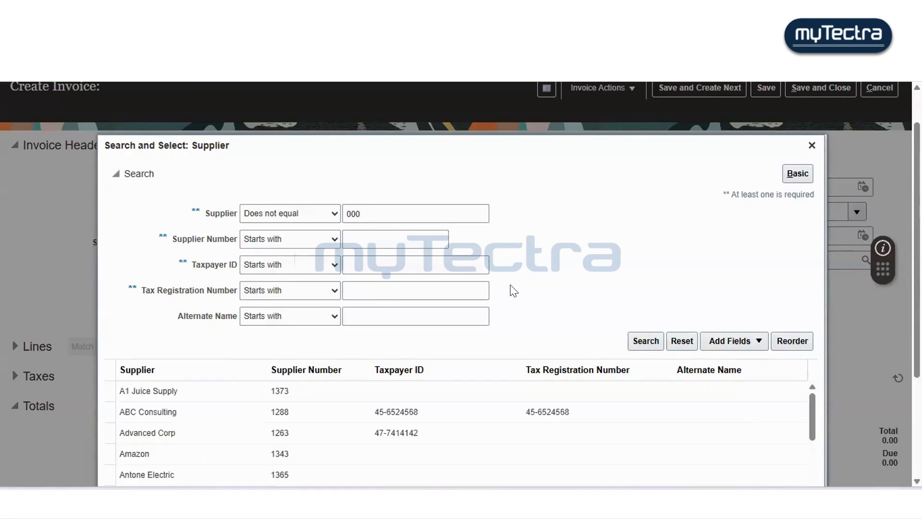
- Browse the supplier results and select Dell Inc. as the invoice supplier
scroll(513, 290, "down", 3)
scroll(513, 290, "down", 2)
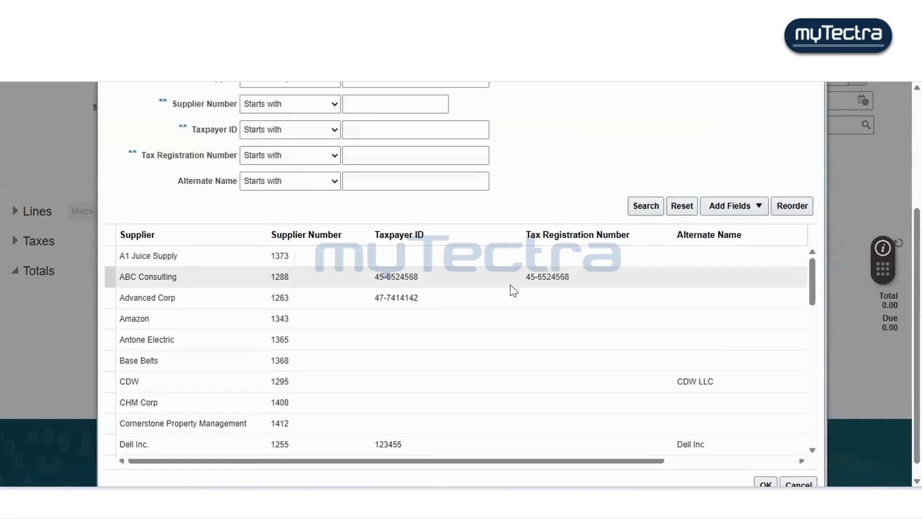
scroll(509, 283, "down", 3)
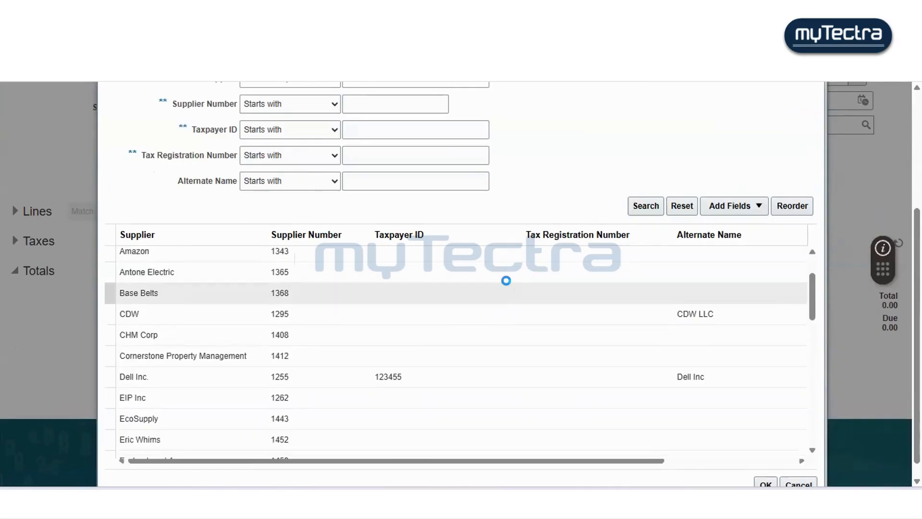
left_click(146, 384)
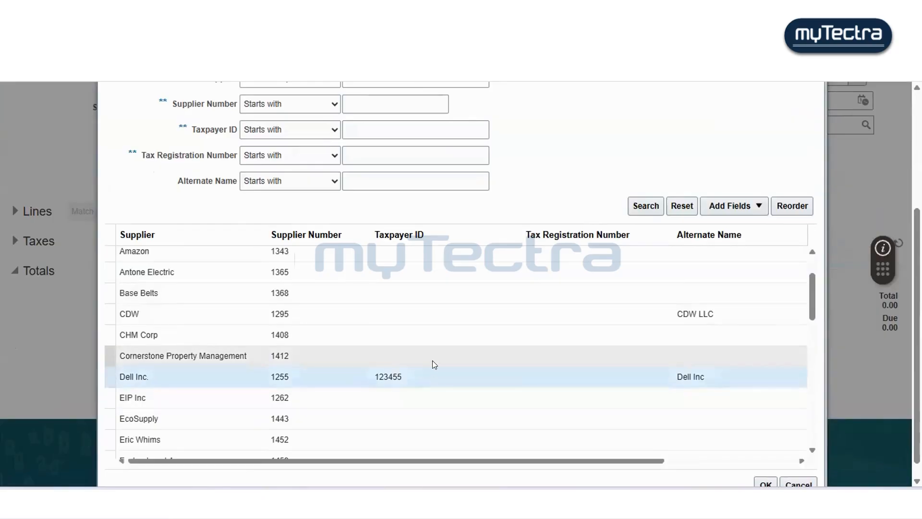
scroll(434, 364, "down", 3)
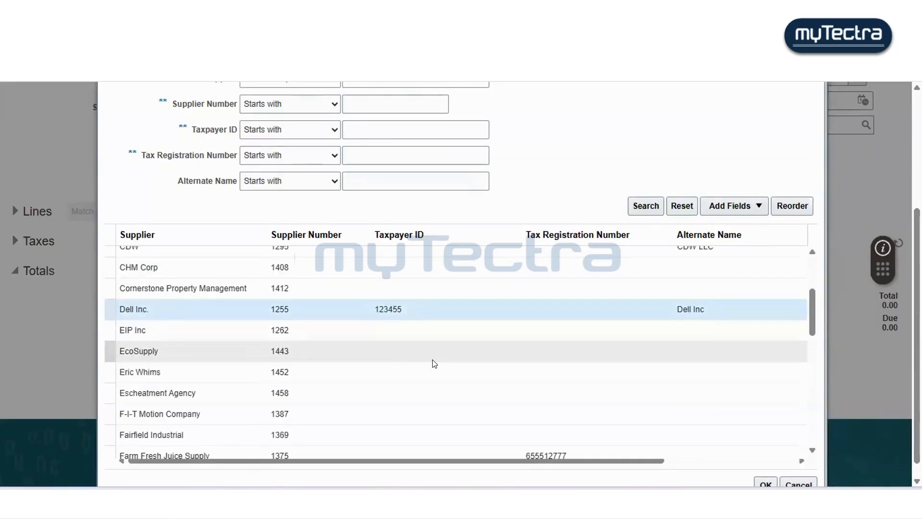
scroll(434, 363, "down", 3)
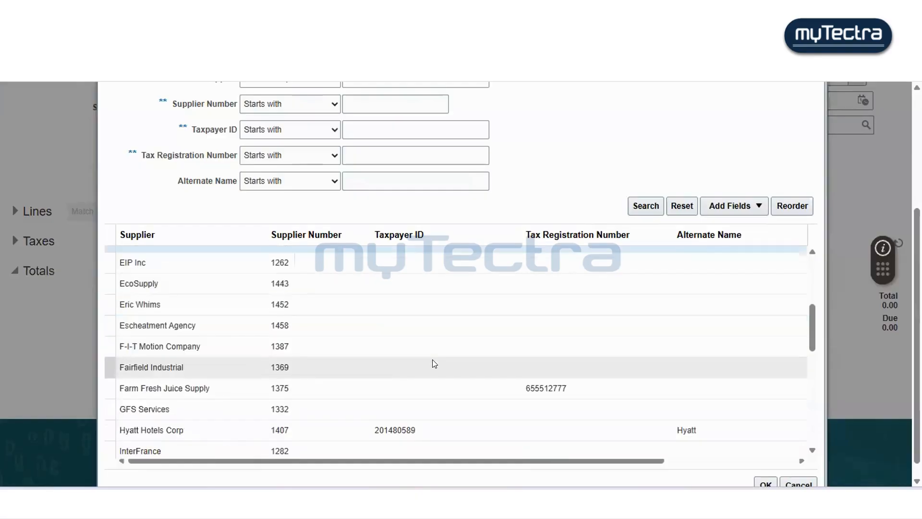
scroll(434, 363, "down", 6)
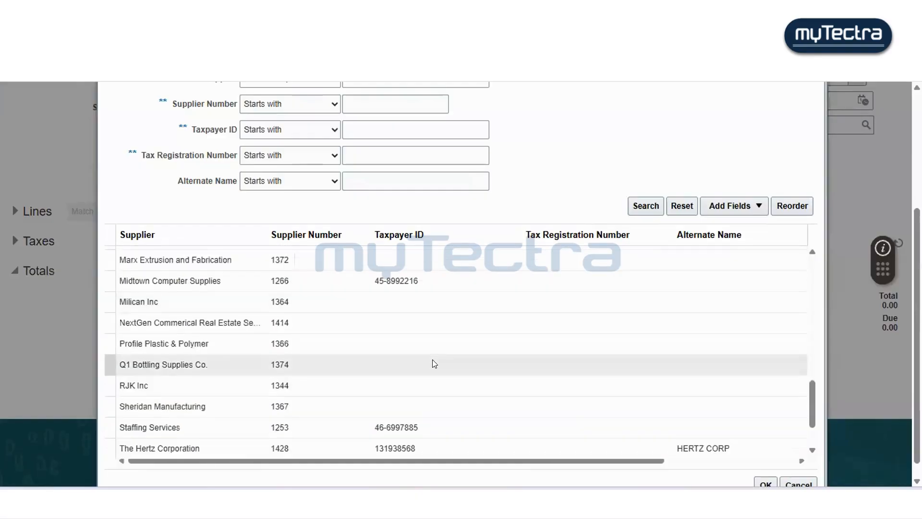
scroll(434, 363, "down", 3)
scroll(432, 360, "up", 10)
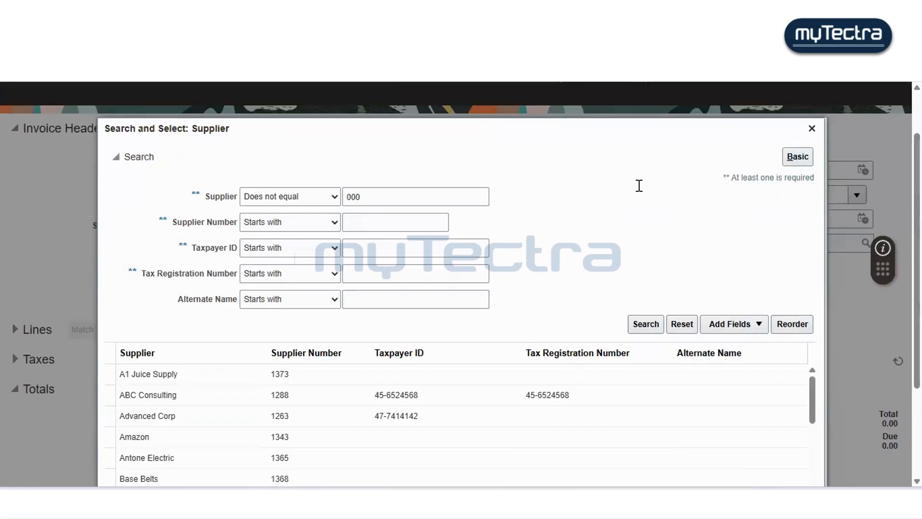
scroll(412, 286, "down", 1)
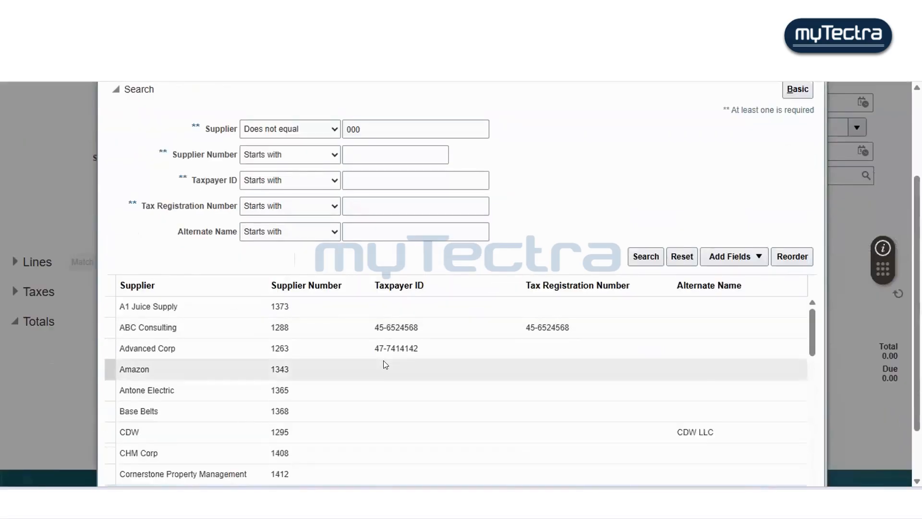
scroll(384, 365, "down", 1)
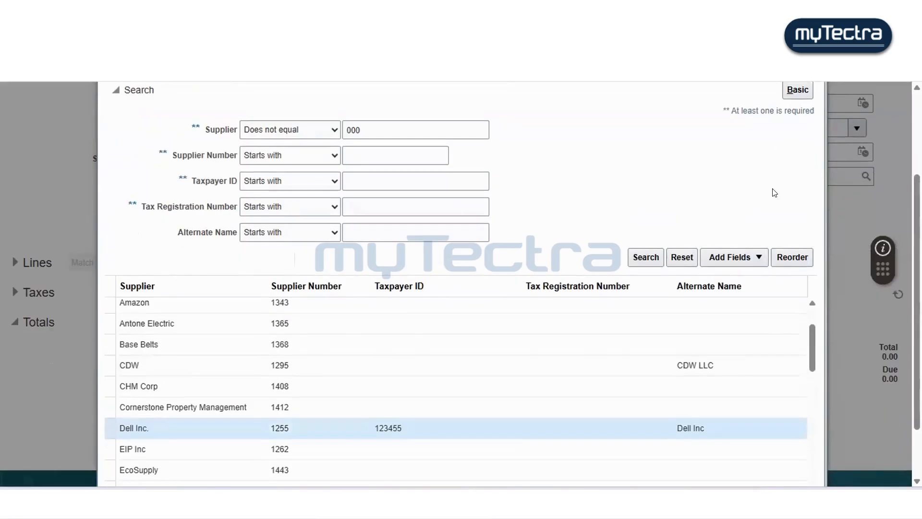
scroll(772, 192, "up", 1)
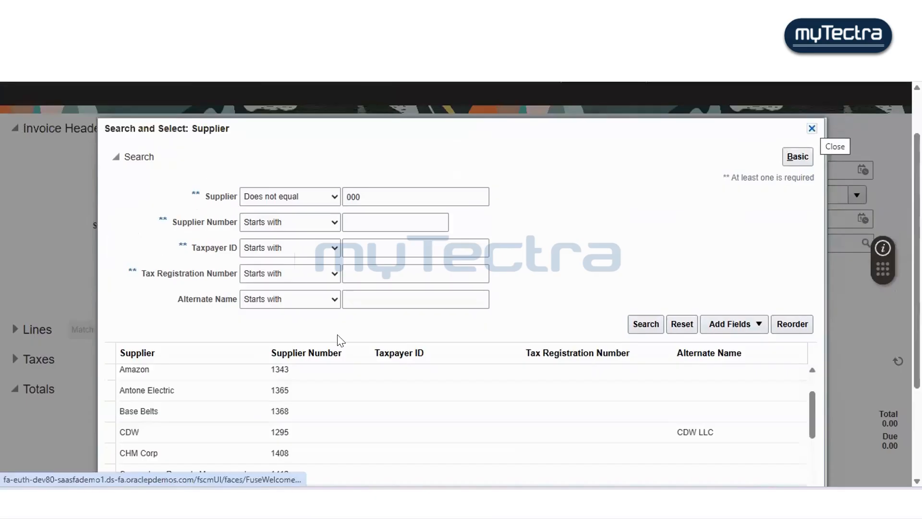
scroll(298, 352, "down", 1)
scroll(297, 352, "down", 2)
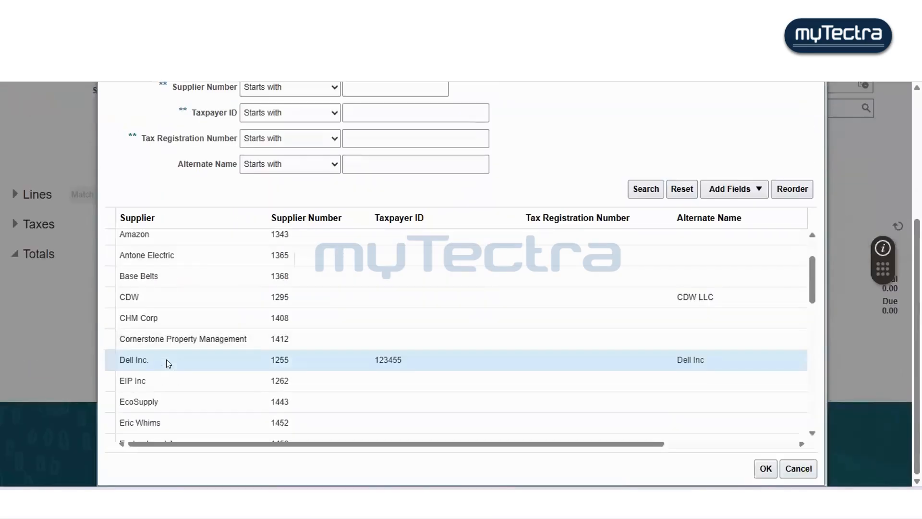
scroll(415, 343, "up", 3)
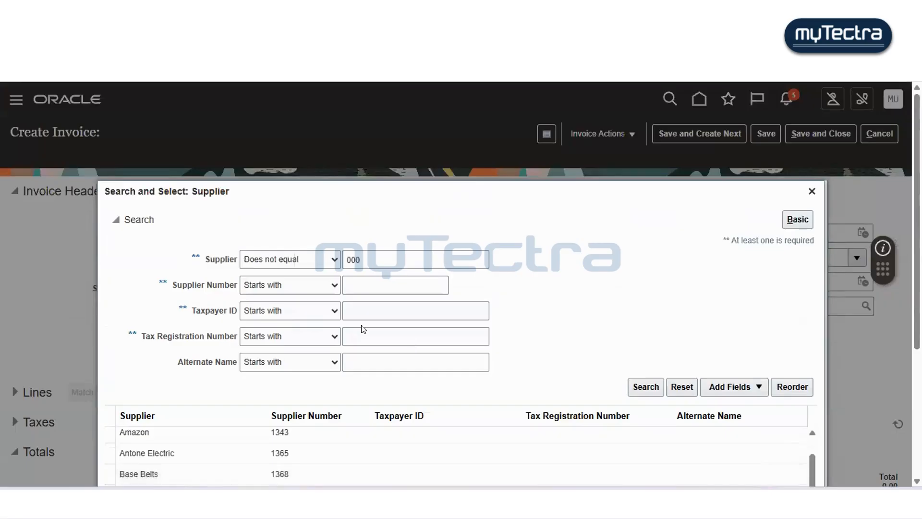
scroll(650, 339, "down", 4)
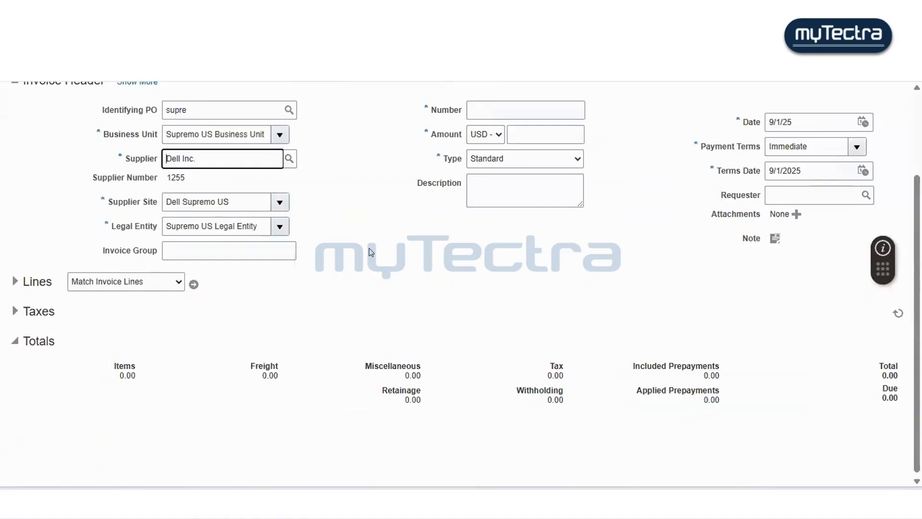
scroll(379, 253, "up", 1)
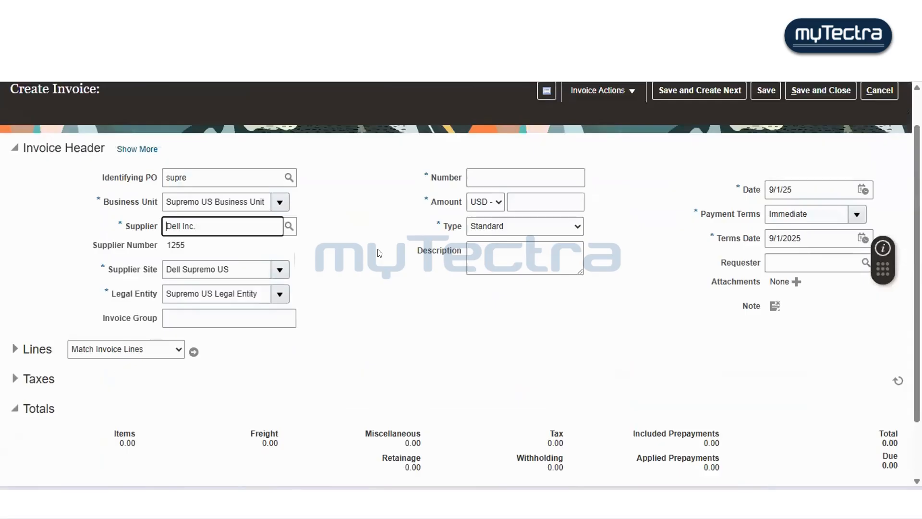
left_click(378, 250)
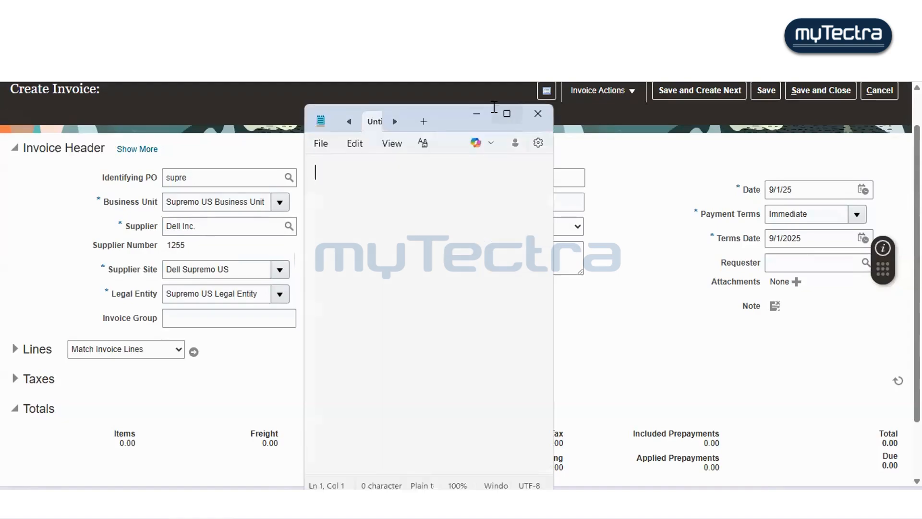
left_click(499, 111)
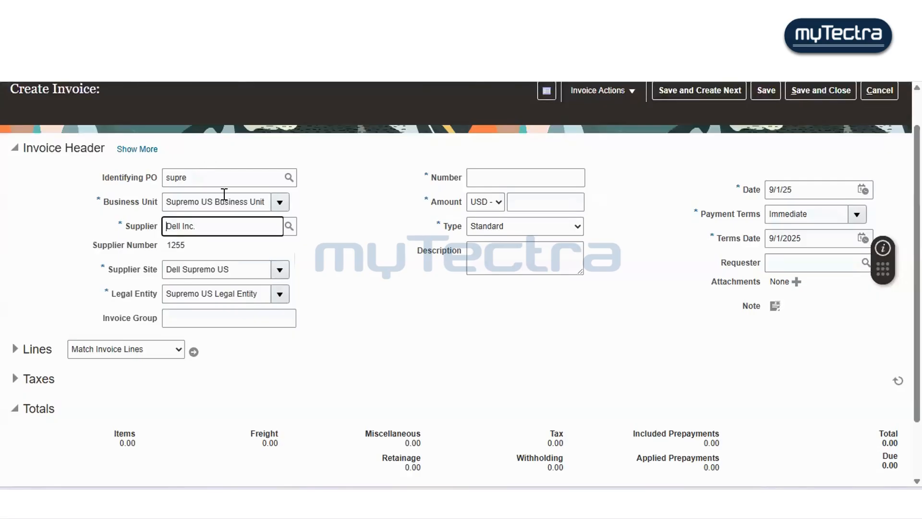
double_click(224, 194)
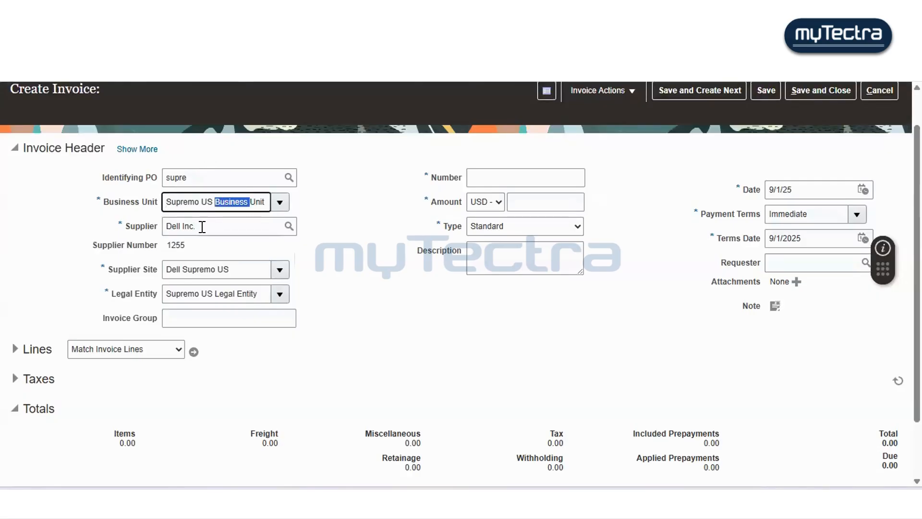
left_click_drag(202, 227, 156, 234)
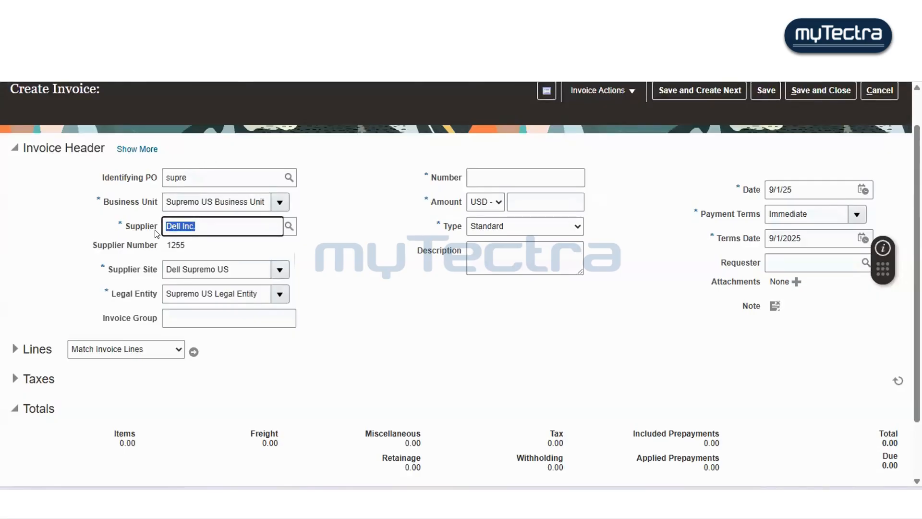
- Switch to Notepad and paste the supplier name and supplier site Dell Supremo US there on separate lines
key("alt+f")
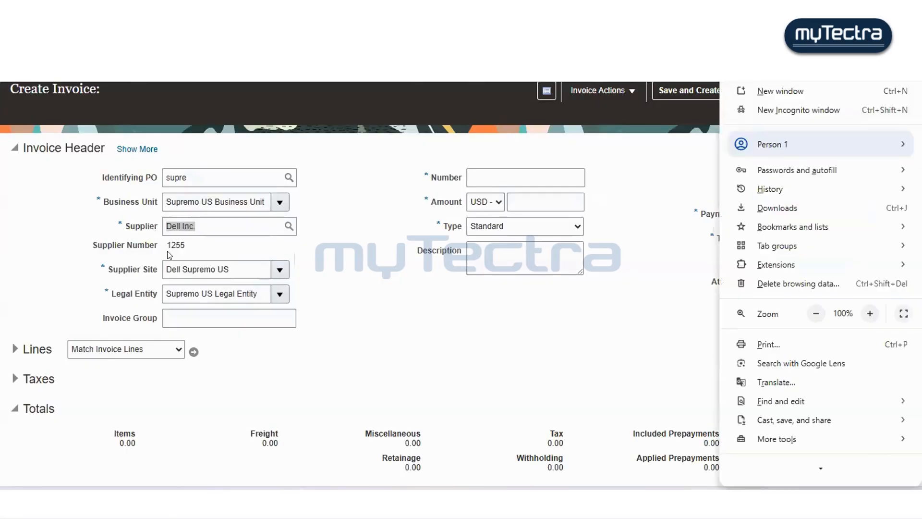
left_click(407, 332)
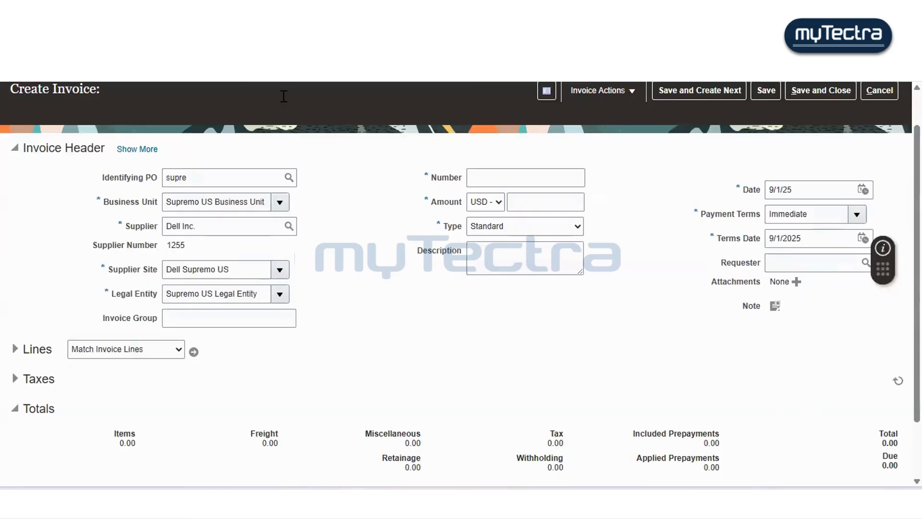
key("alt+Tab")
key("ctrl+v")
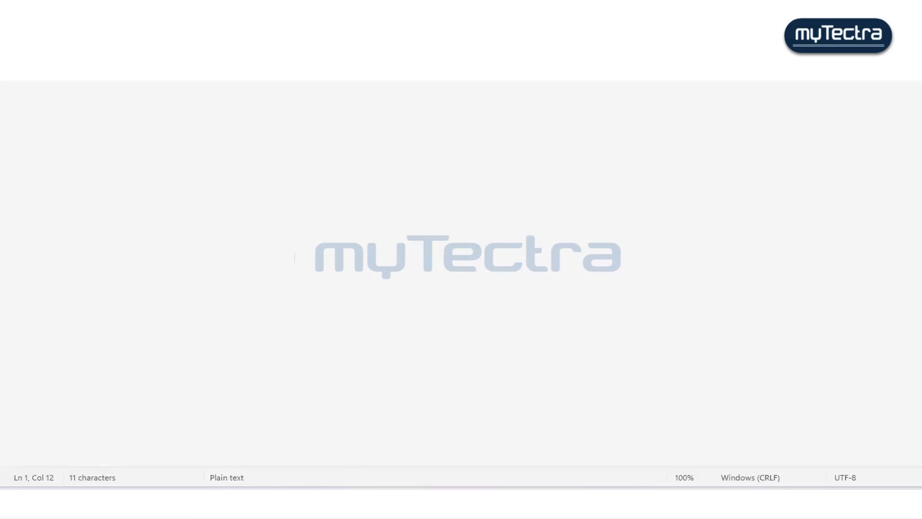
left_click(288, 470)
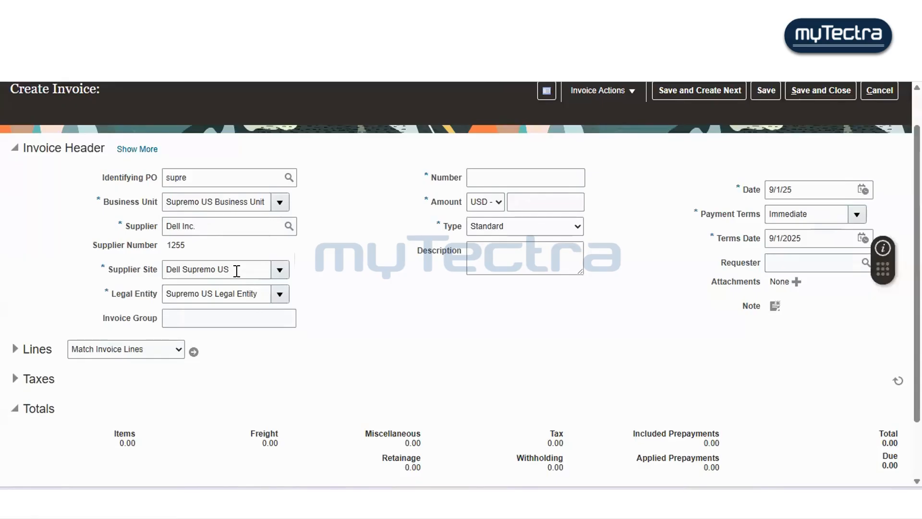
left_click(96, 267)
key("ctrl+c")
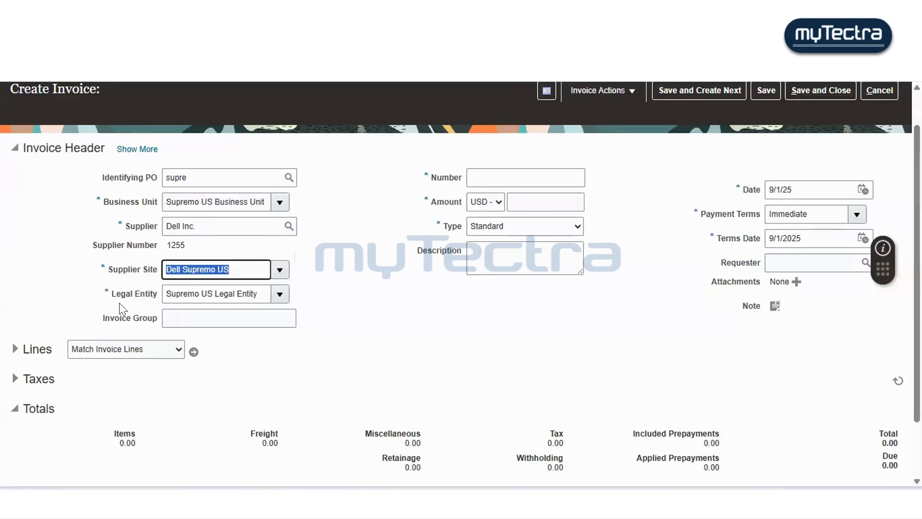
left_click(337, 491)
key("Return")
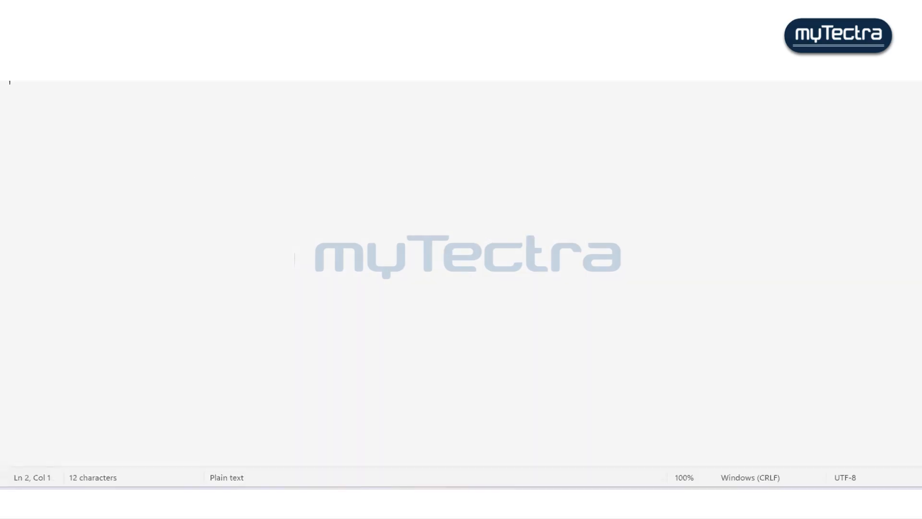
key("ctrl+v")
mouse_move(284, 516)
left_click(276, 439)
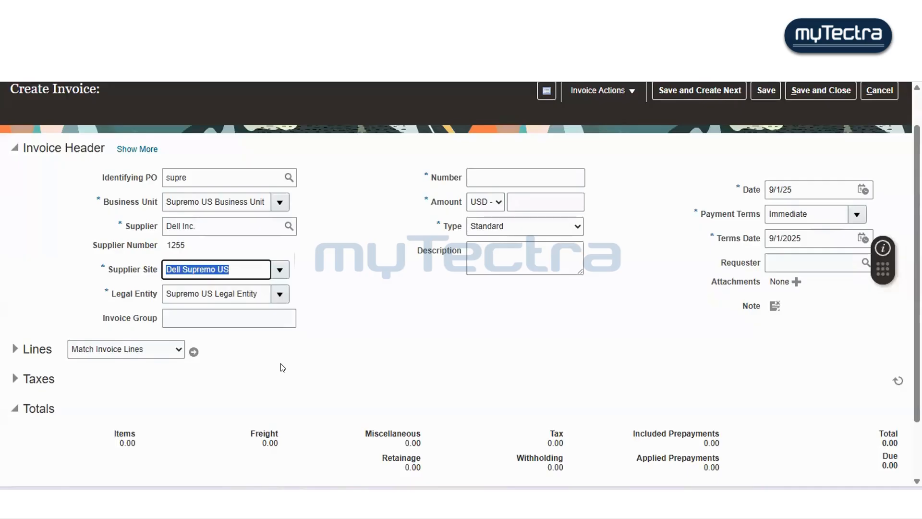
left_click(478, 171)
type("250")
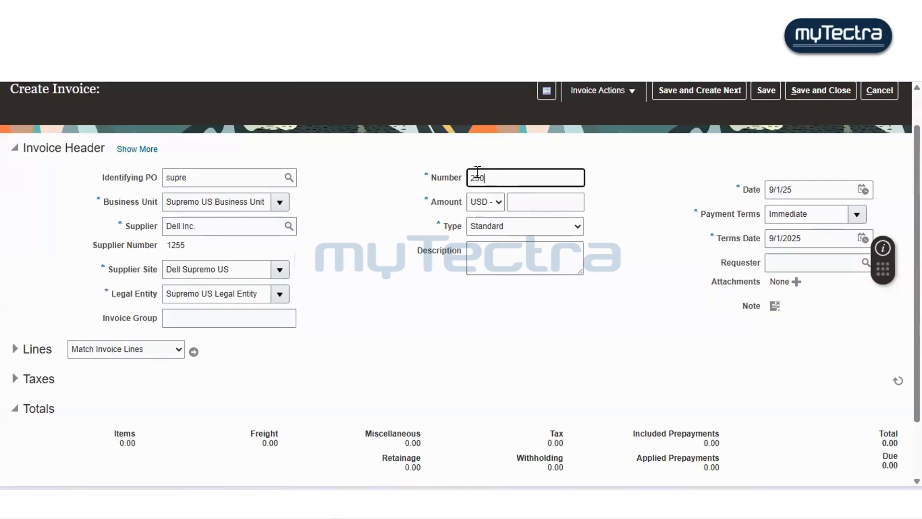
type("0")
left_click(493, 323)
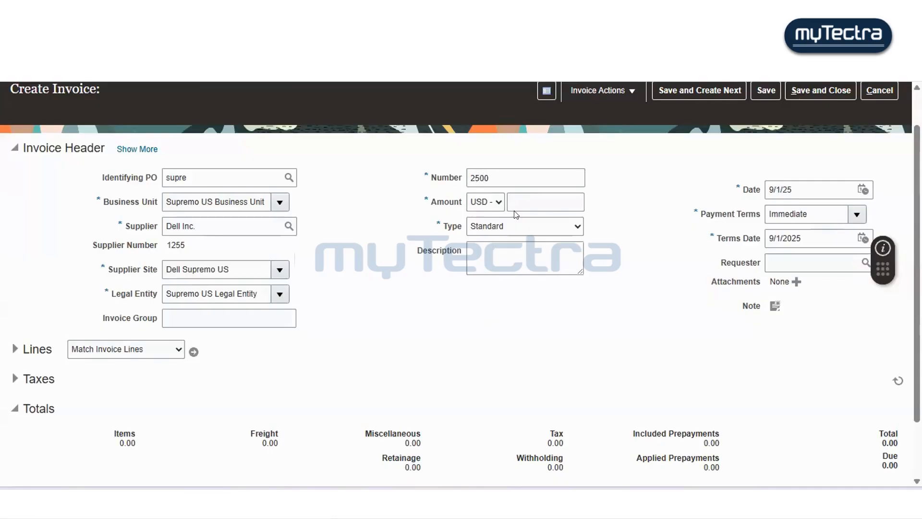
left_click(449, 178)
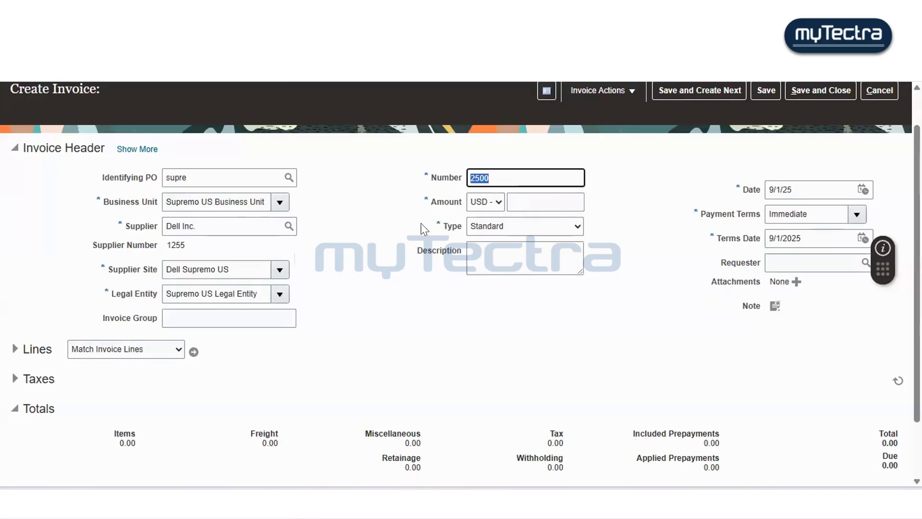
key("BackSpace")
- Set the invoice amount to 2500 and the invoice number to 7447
left_click(537, 197)
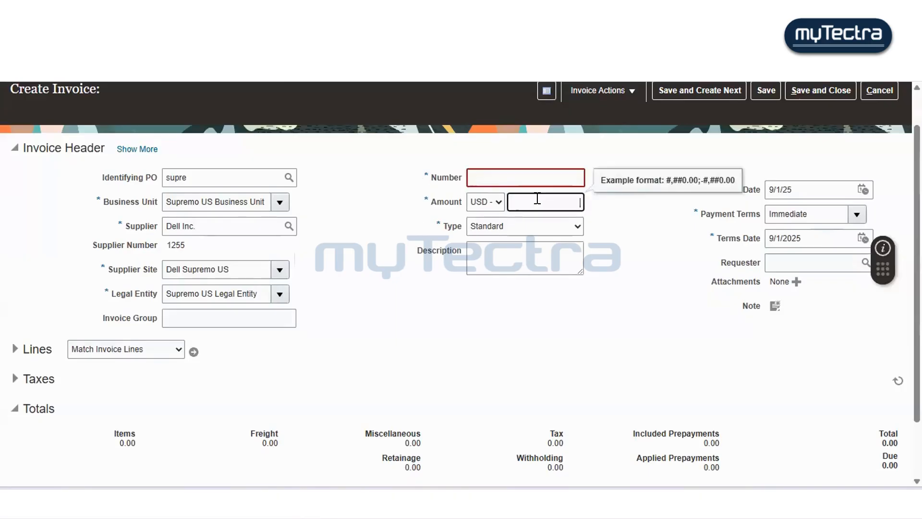
type("2500")
left_click(531, 176)
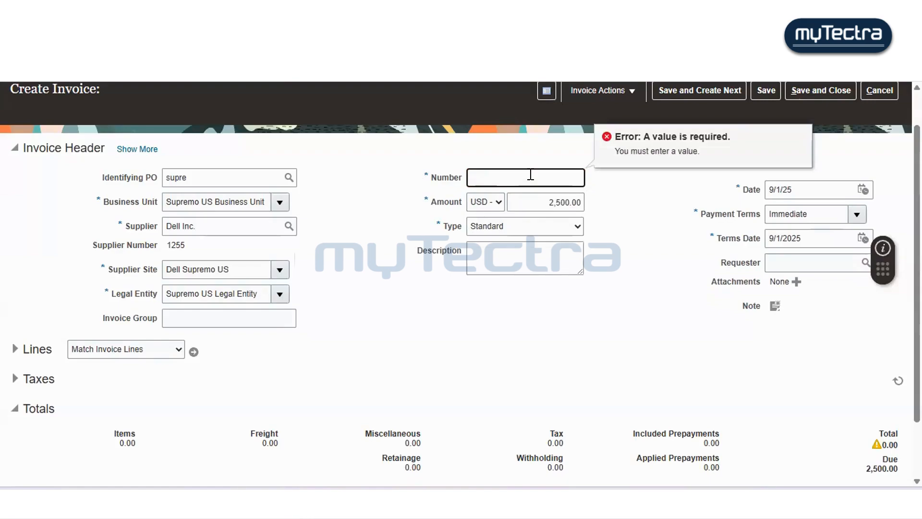
type("7447")
key("Home")
type("INC")
key("BackSpace")
key("BackSpace")
key("BackSpace")
left_click(607, 242)
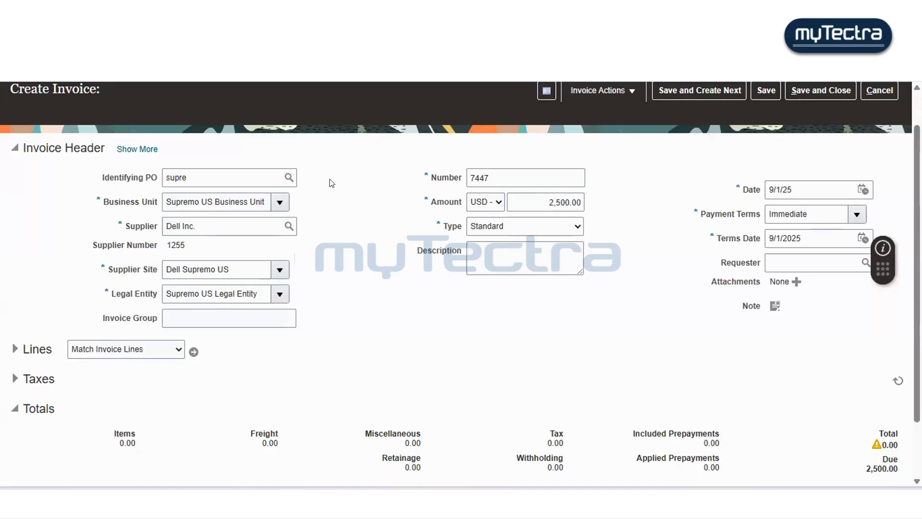
- Expand the invoice Lines section and enter an amount of 2500 on the first item line
scroll(331, 183, "up", 2)
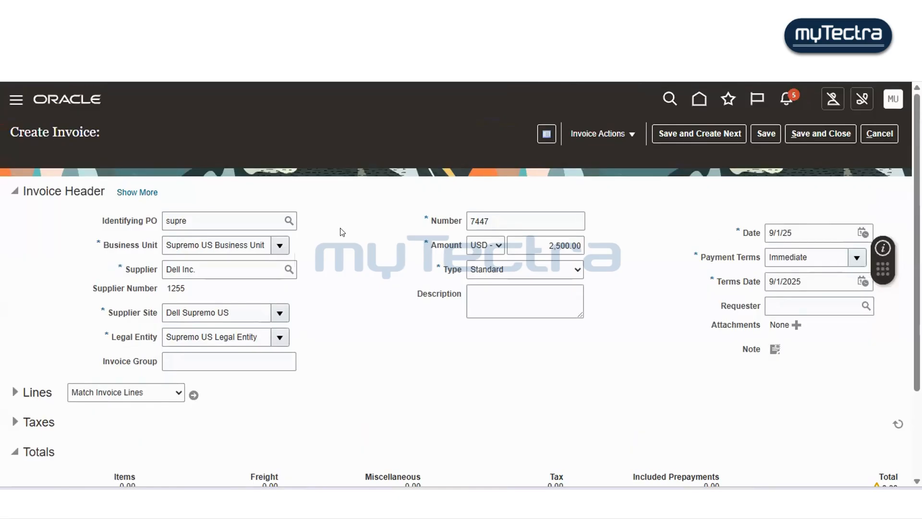
scroll(342, 232, "down", 3)
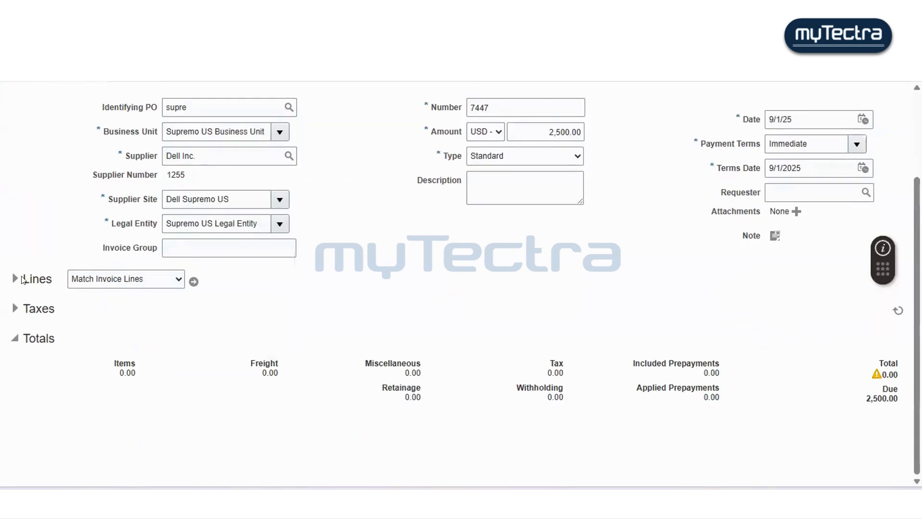
left_click(166, 280)
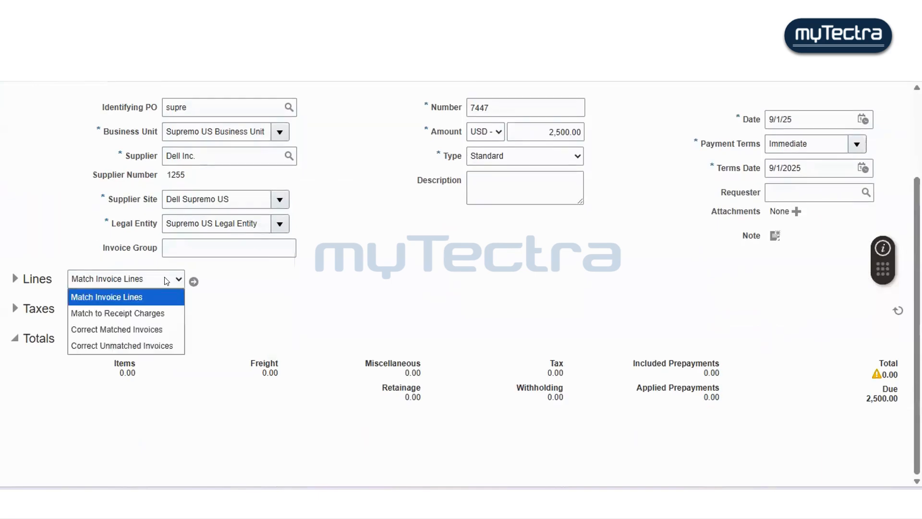
left_click(15, 279)
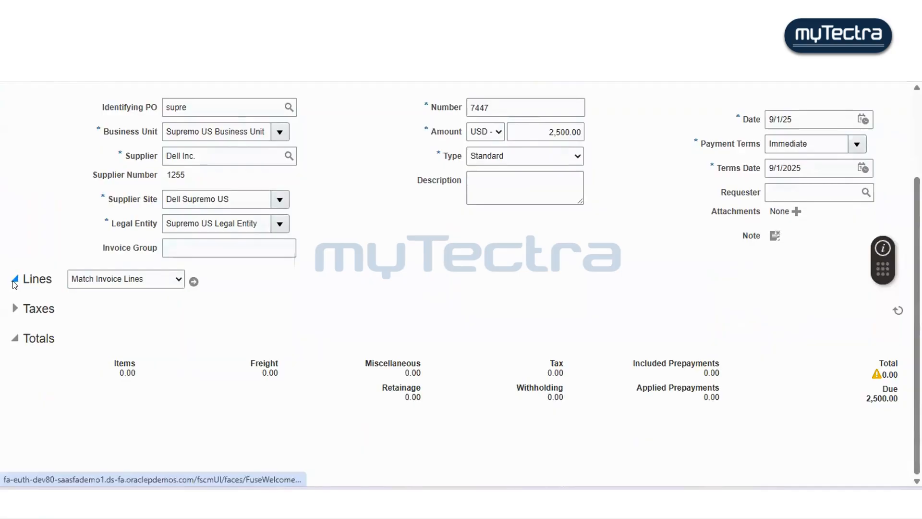
scroll(156, 297, "down", 2)
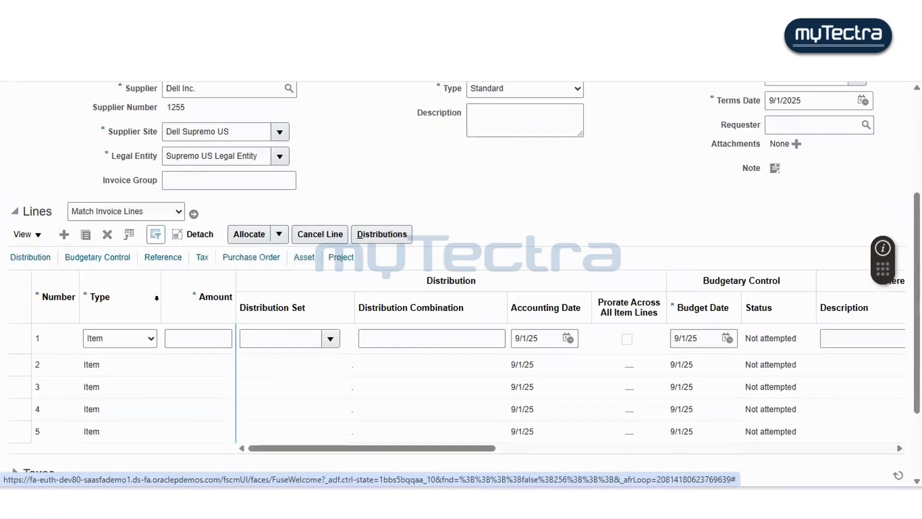
scroll(157, 297, "down", 2)
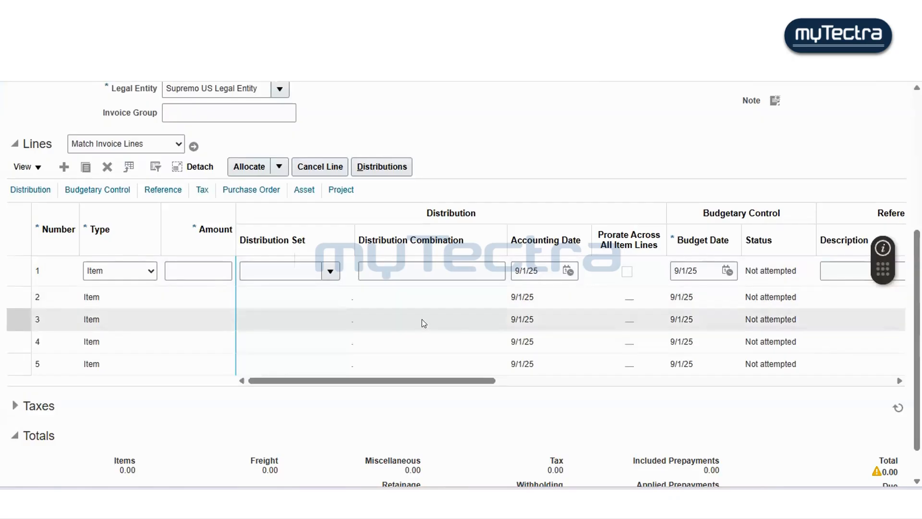
left_click(207, 264)
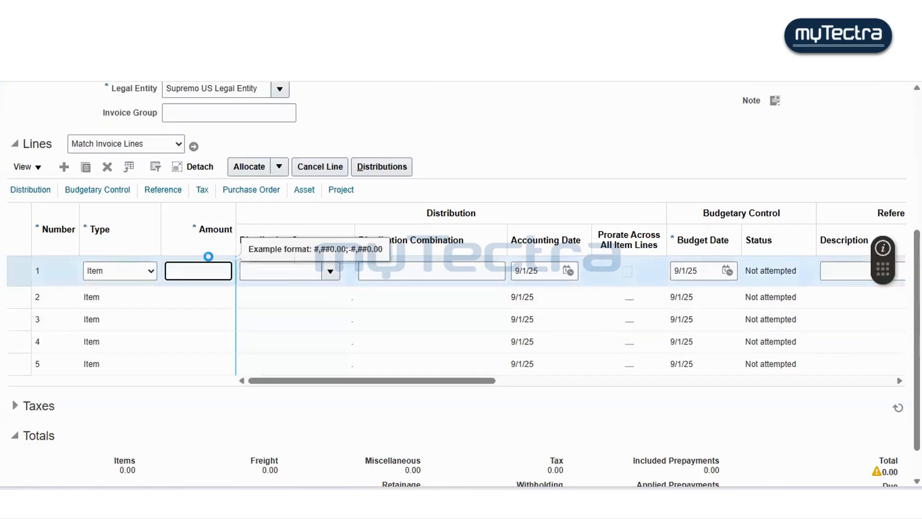
type("2500")
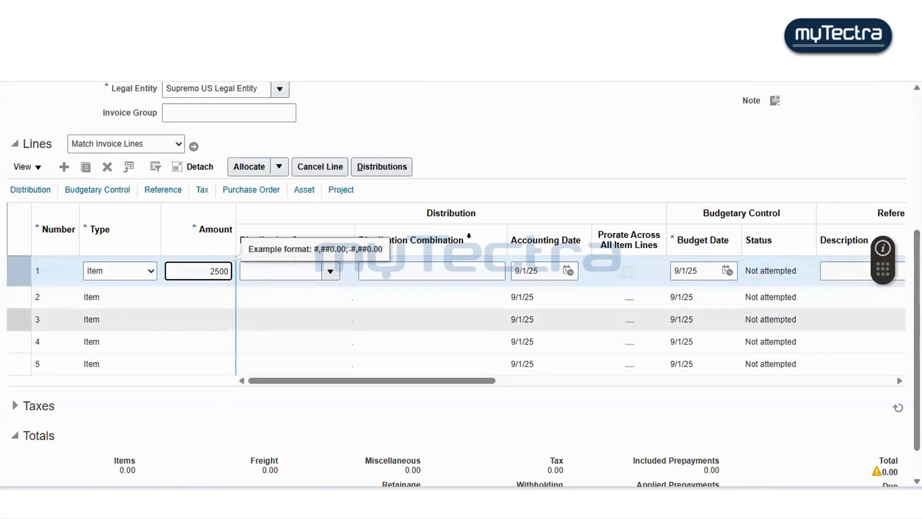
left_click(508, 191)
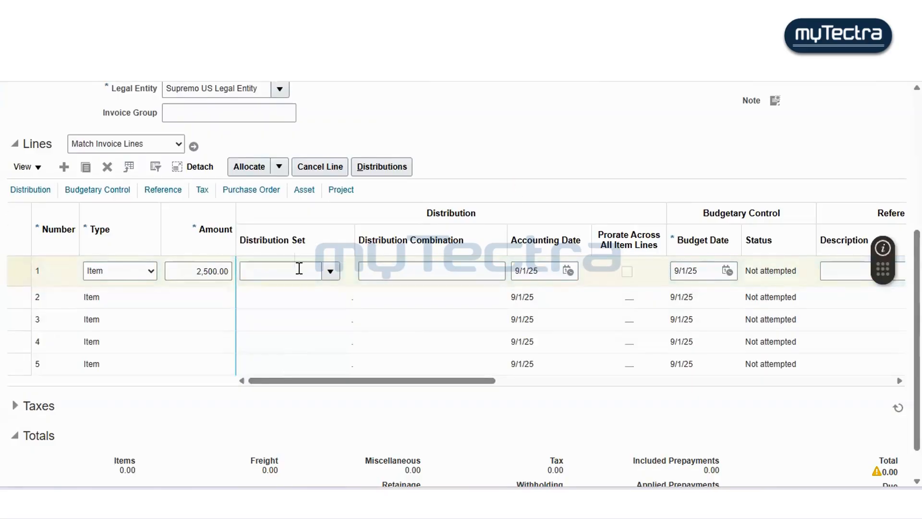
left_click(330, 270)
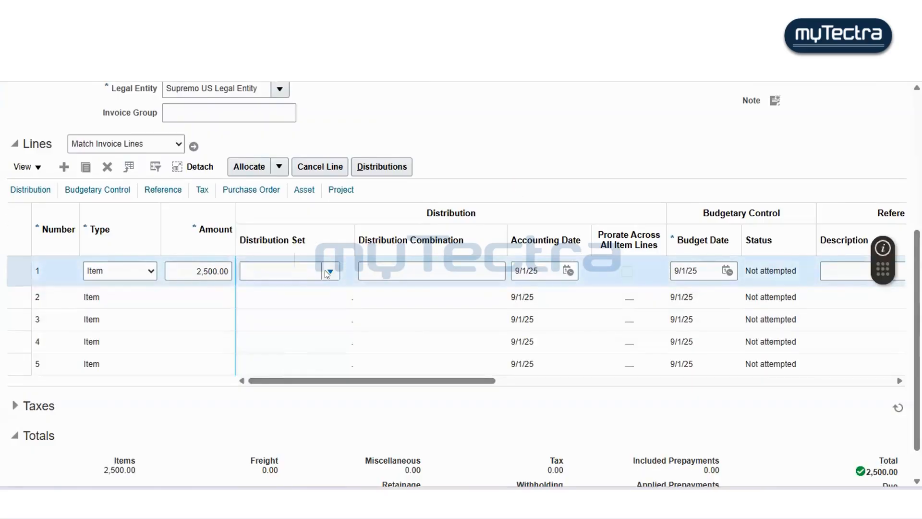
left_click(302, 269)
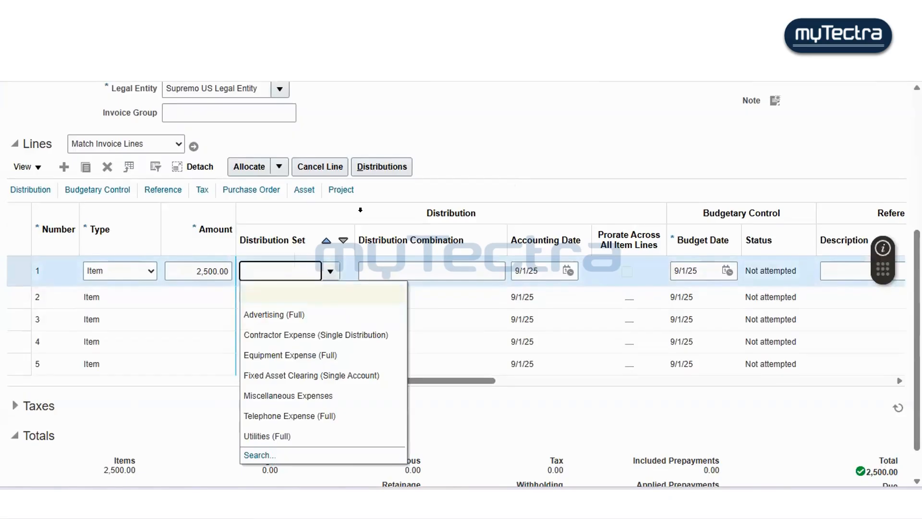
left_click(423, 265)
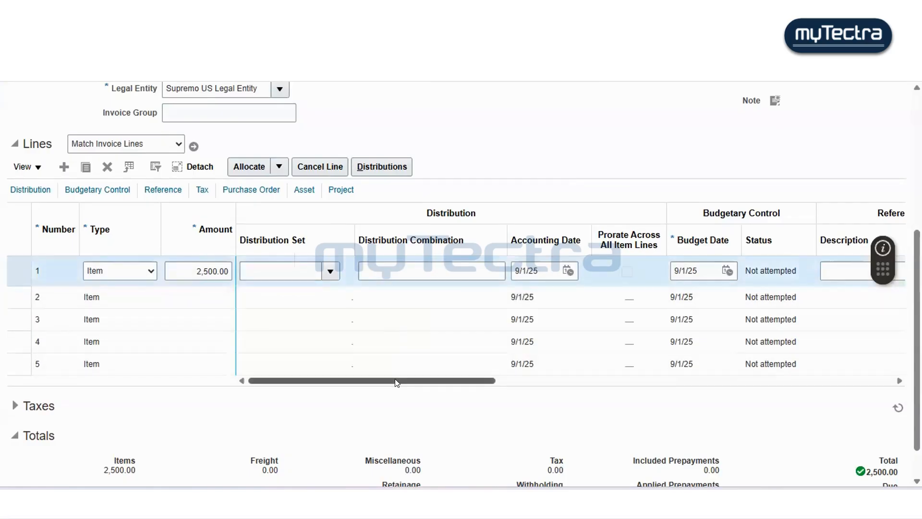
- Enter 100 in the first line's distribution combination and search the available account combinations
scroll(474, 344, "right", 3)
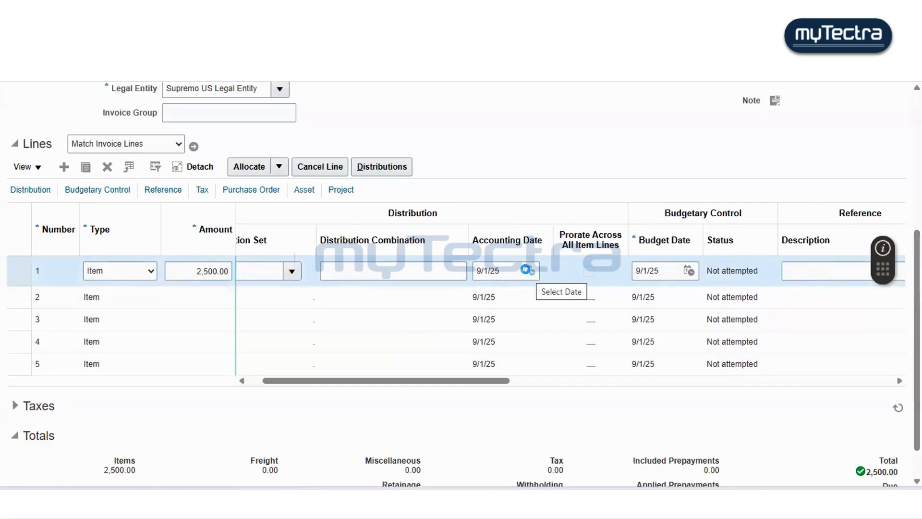
left_click(399, 262)
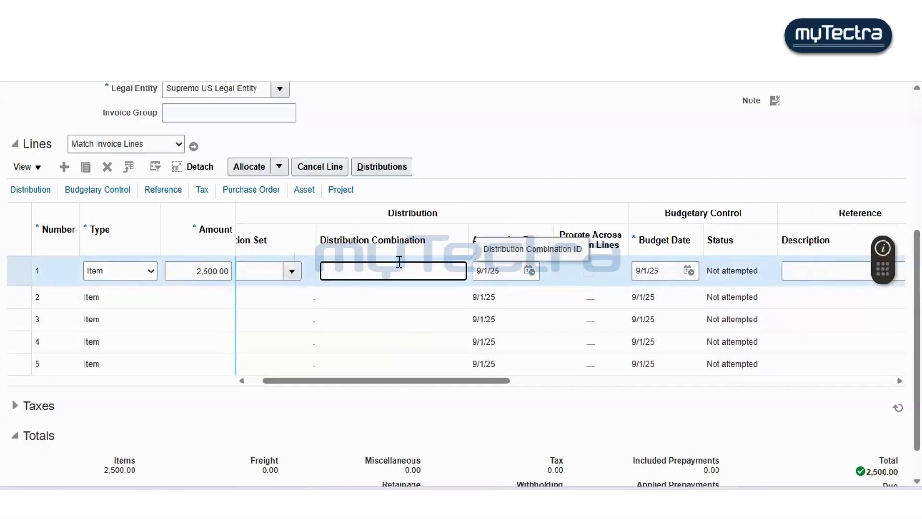
type("100")
key("Tab")
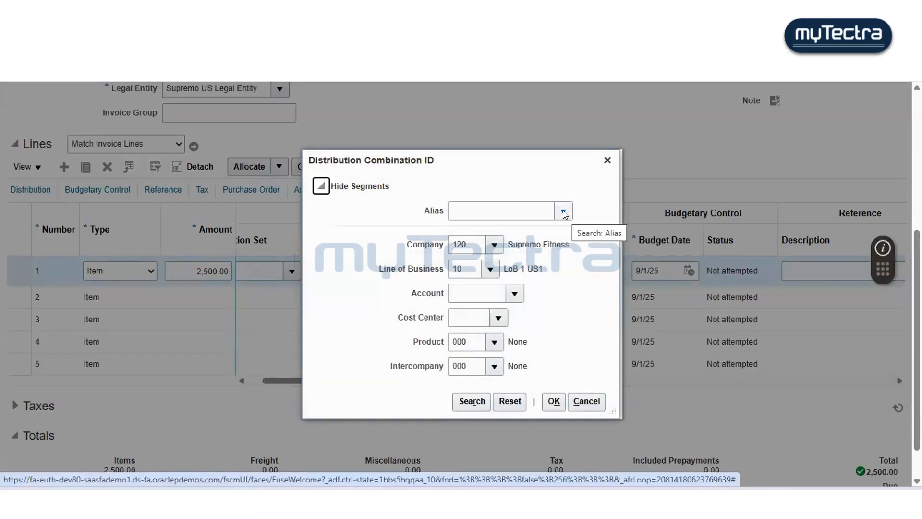
left_click(472, 402)
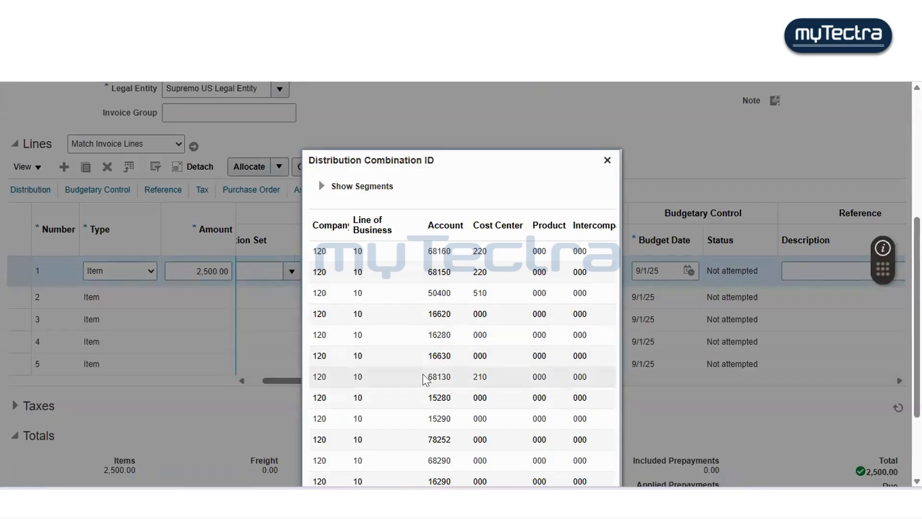
- Pick the distribution combination 120.10.50400.510.000.000 for the first item line
left_click(443, 248)
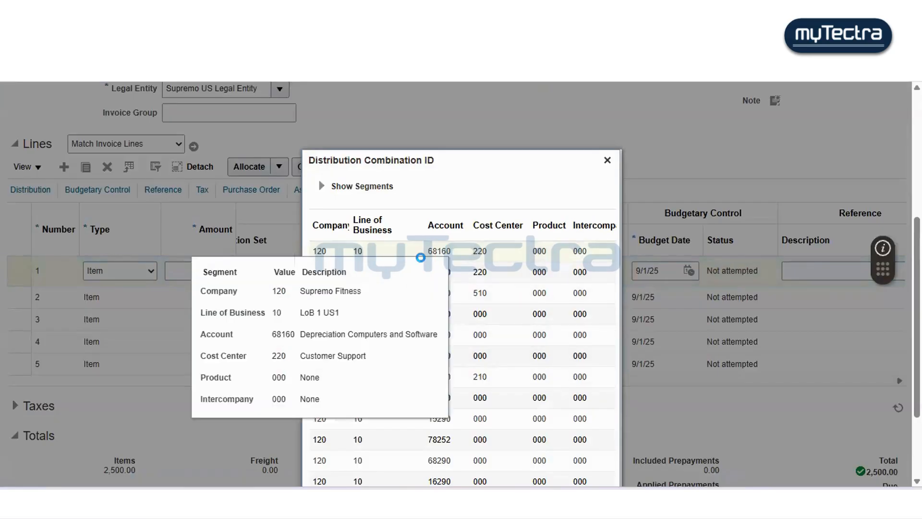
scroll(434, 246, "down", 2)
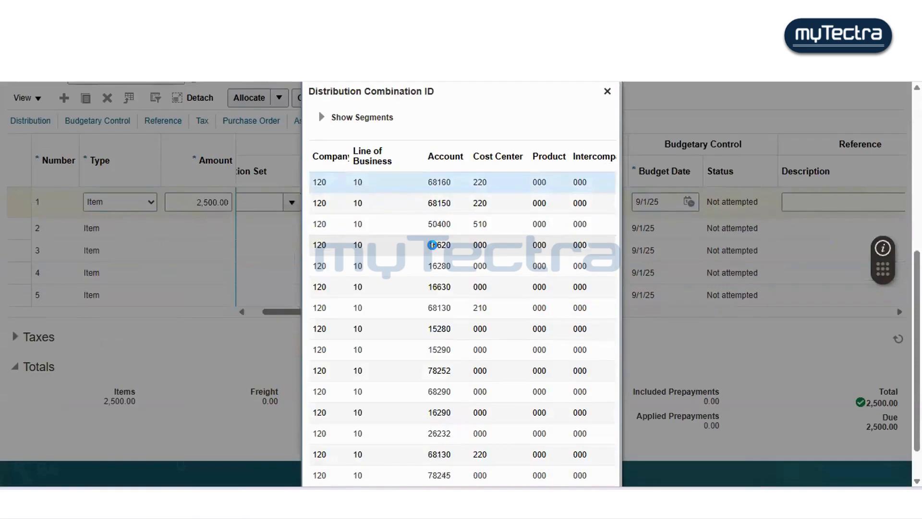
mouse_move(433, 246)
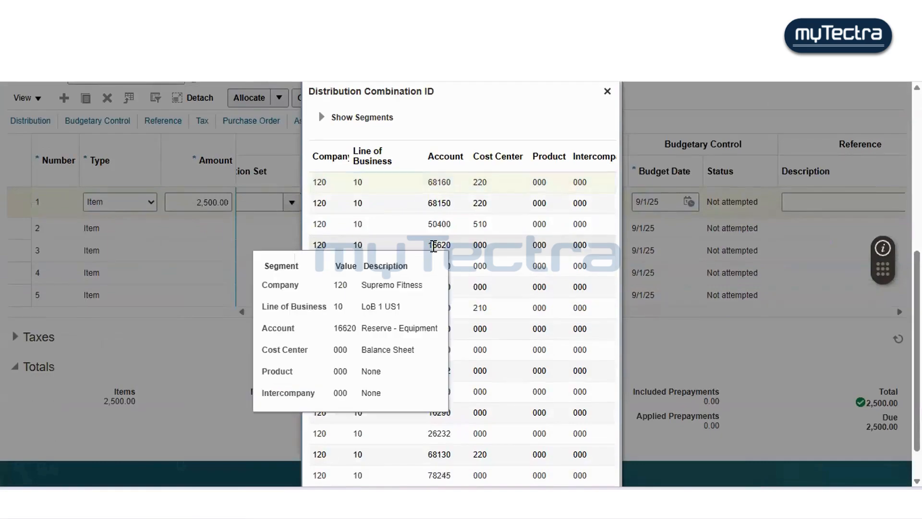
left_click(440, 203)
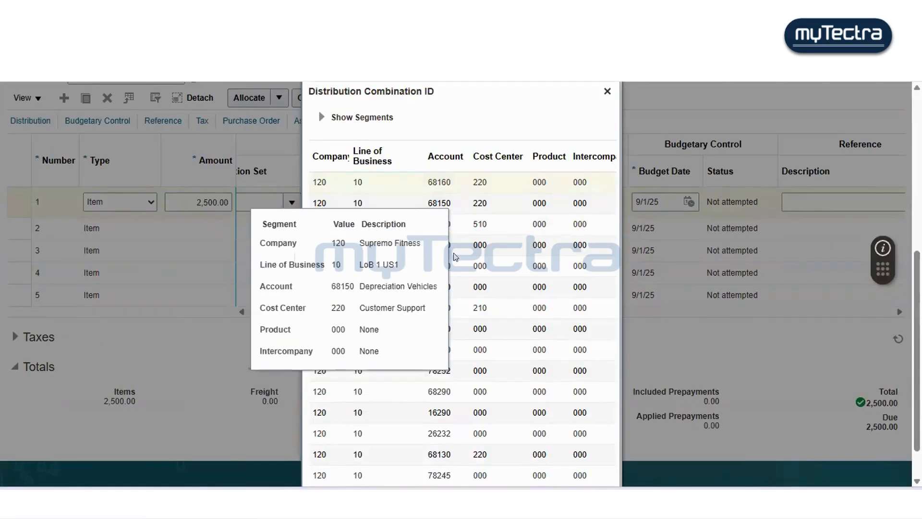
left_click(449, 186)
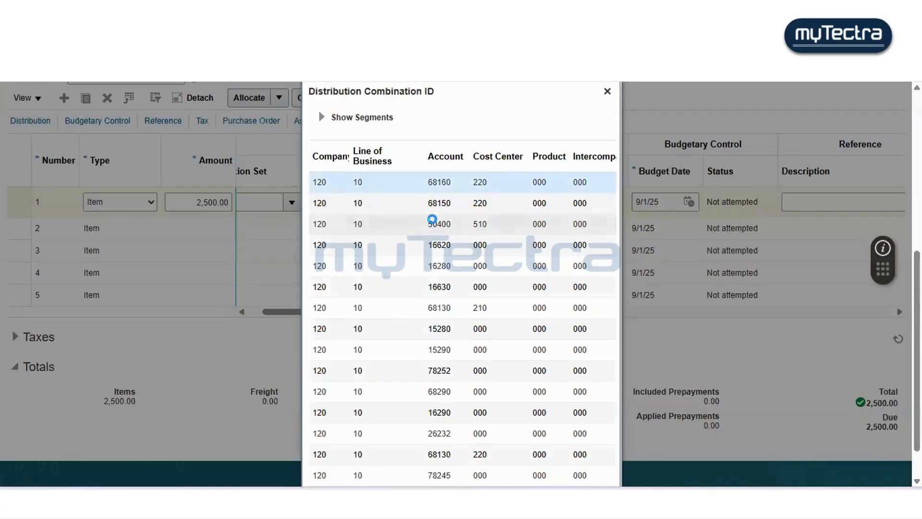
left_click(434, 222)
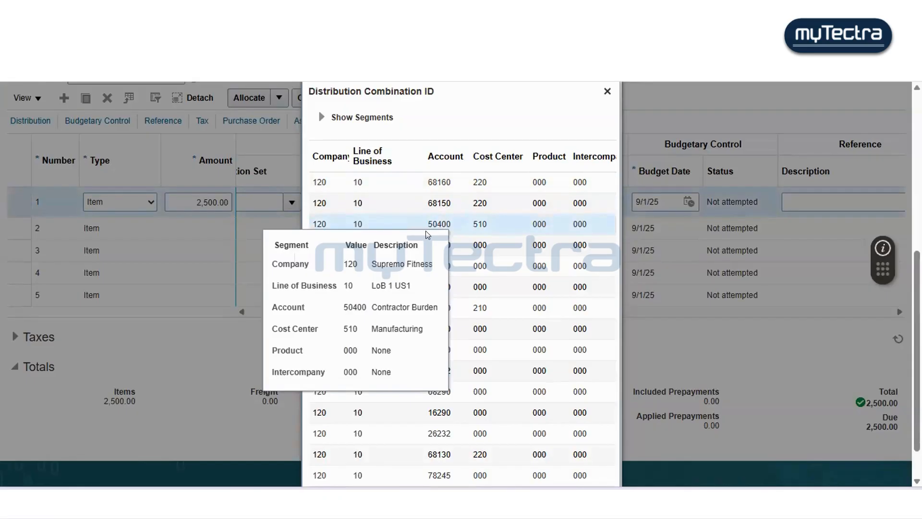
scroll(520, 254, "down", 5)
scroll(519, 256, "down", 3)
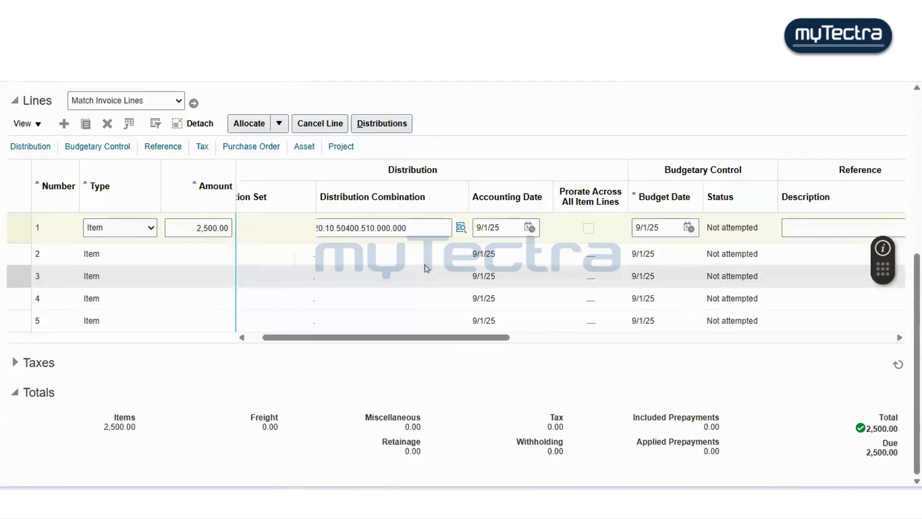
- Clear the invalid Identifying PO entry and save the invoice
scroll(442, 260, "up", 5)
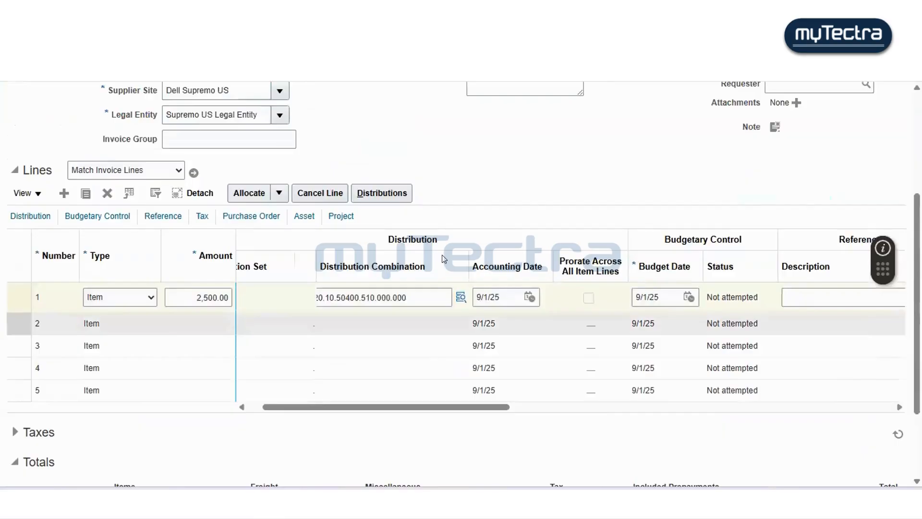
scroll(441, 259, "up", 2)
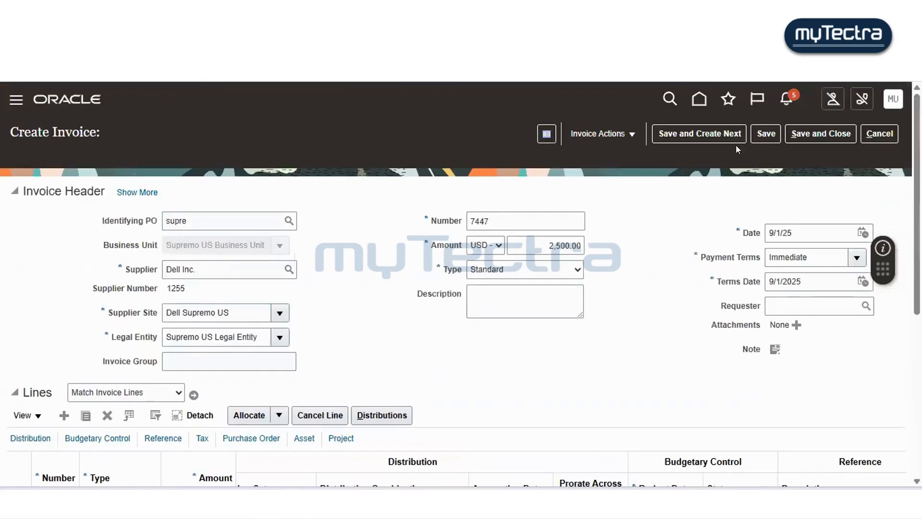
left_click(760, 135)
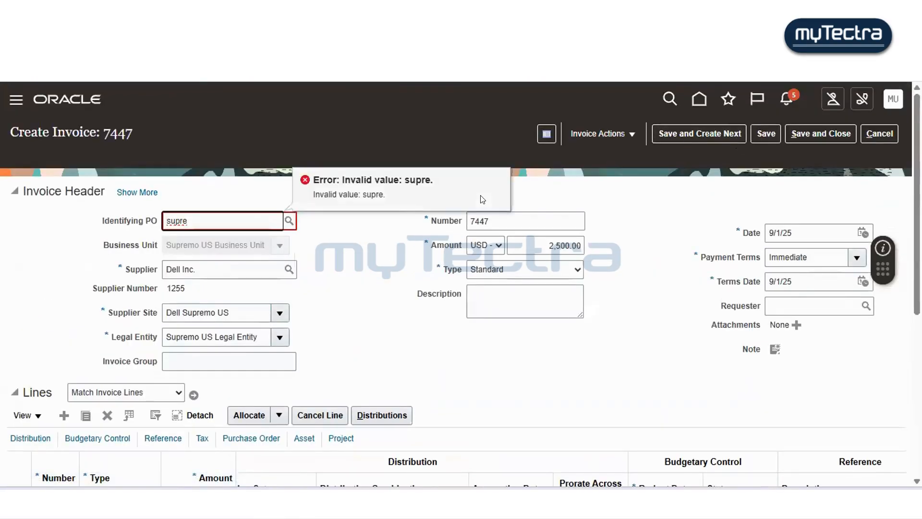
key("ctrl+a")
key("BackSpace")
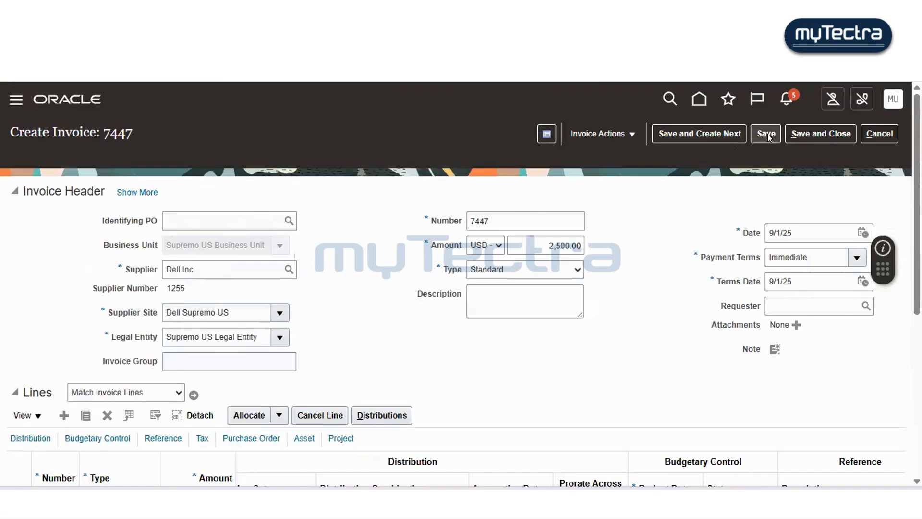
left_click(766, 135)
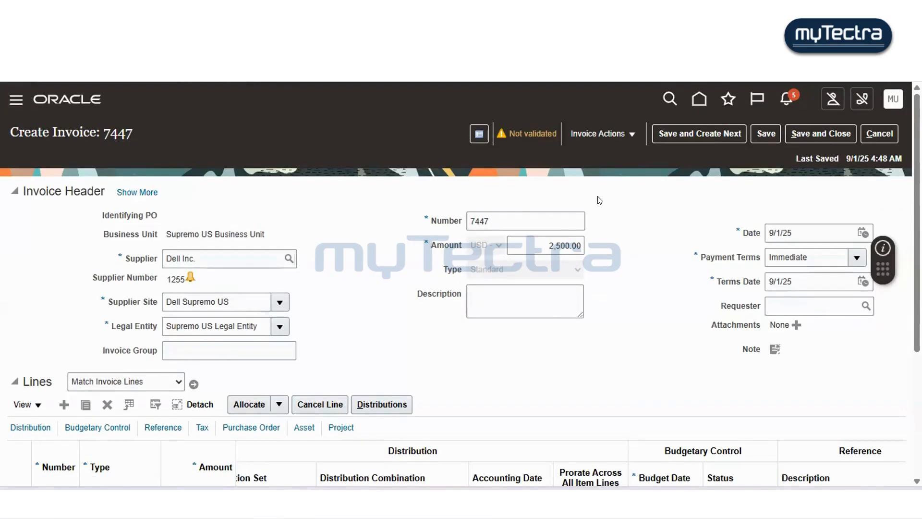
- Validate the invoice from the invoice actions
scroll(600, 200, "down", 5)
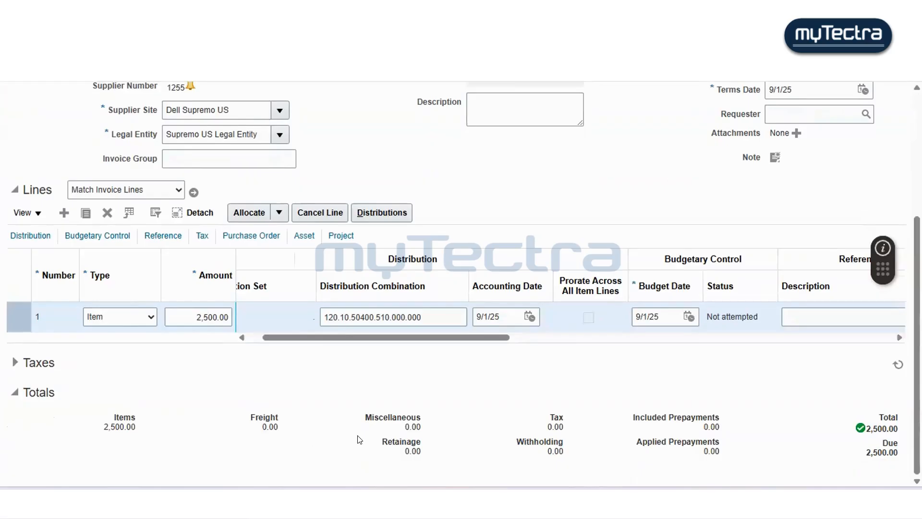
scroll(729, 267, "up", 4)
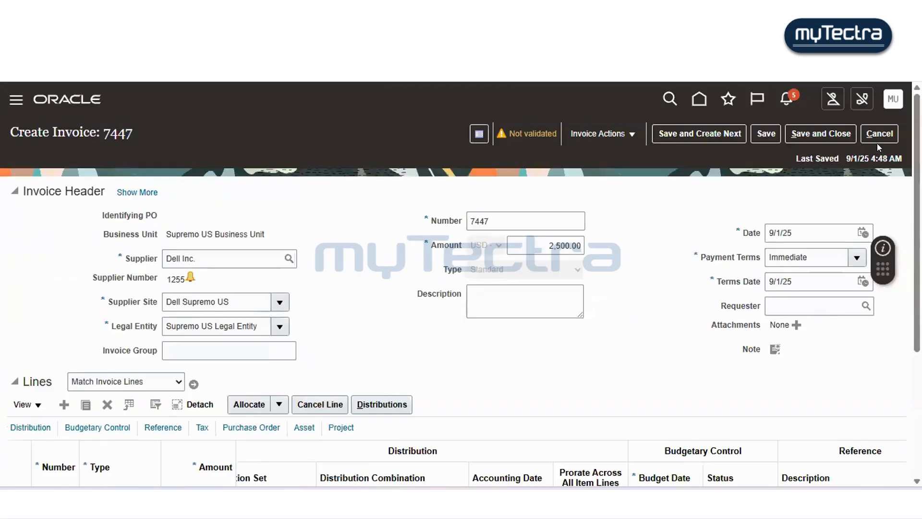
left_click(528, 129)
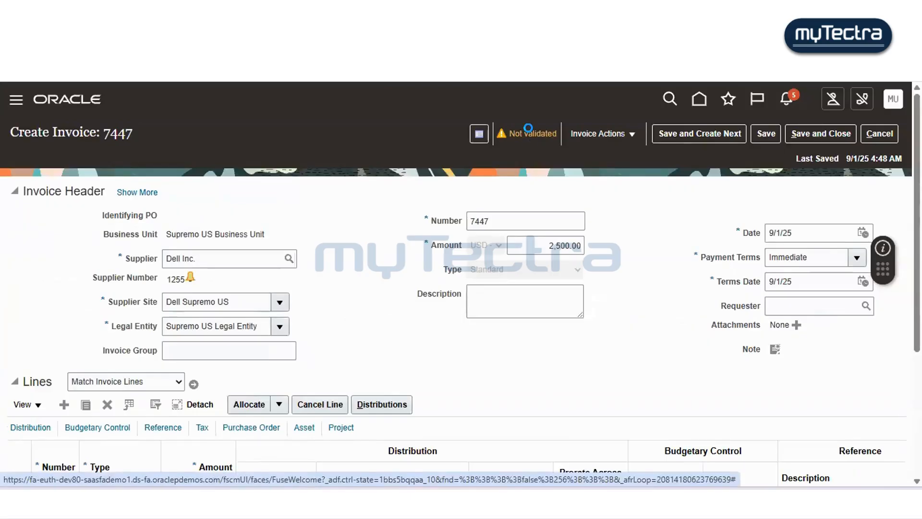
left_click(600, 134)
left_click(598, 214)
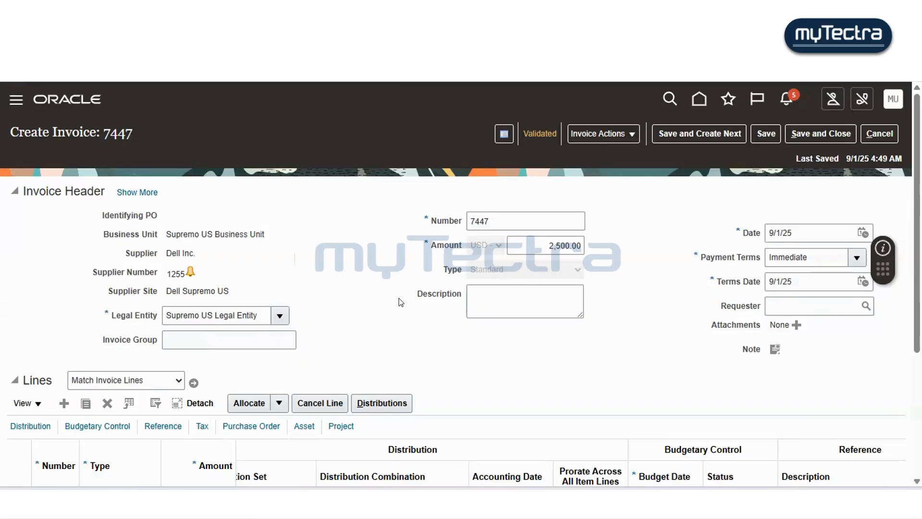
- Copy invoice number 7447 into Notepad on a new line and label it invoice number
scroll(401, 302, "down", 3)
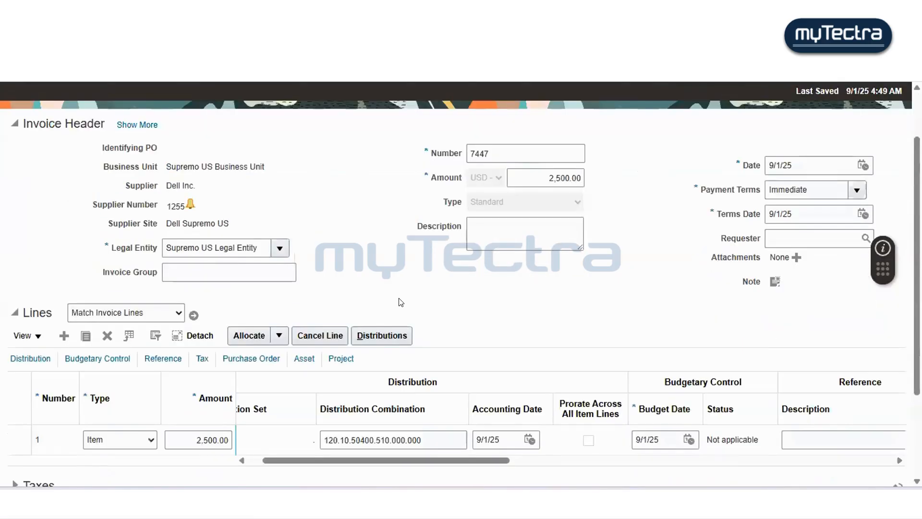
scroll(401, 302, "down", 3)
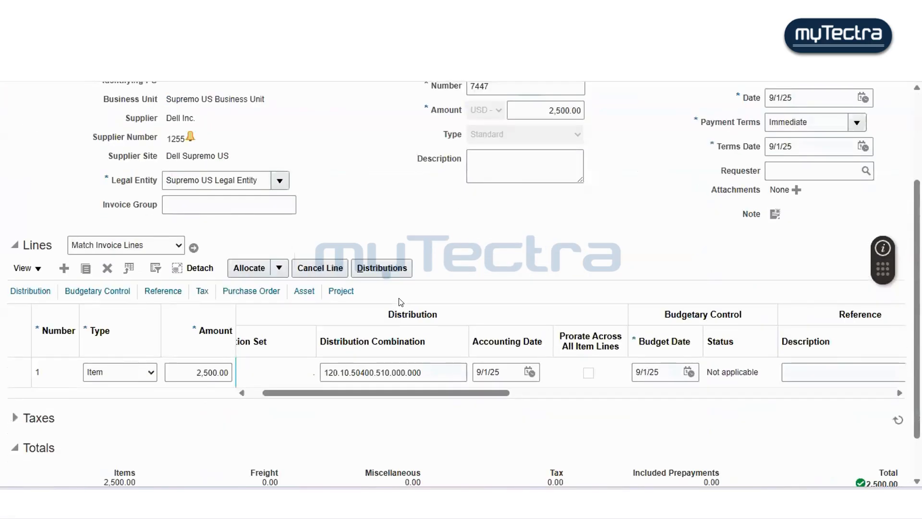
scroll(401, 301, "down", 2)
scroll(401, 302, "up", 3)
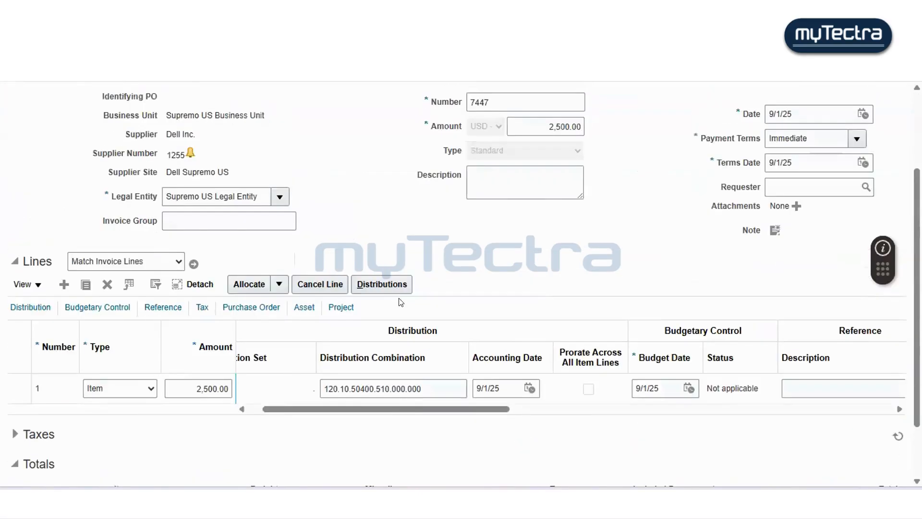
scroll(401, 301, "up", 3)
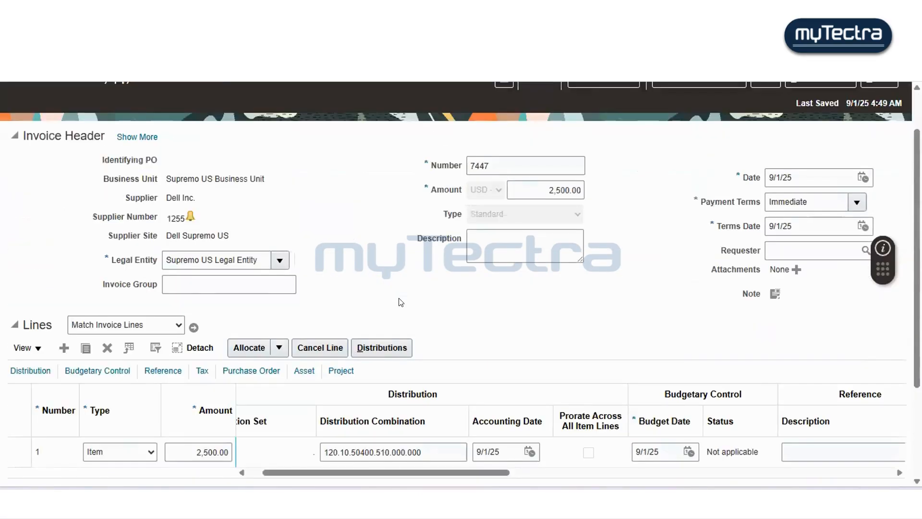
scroll(401, 302, "up", 2)
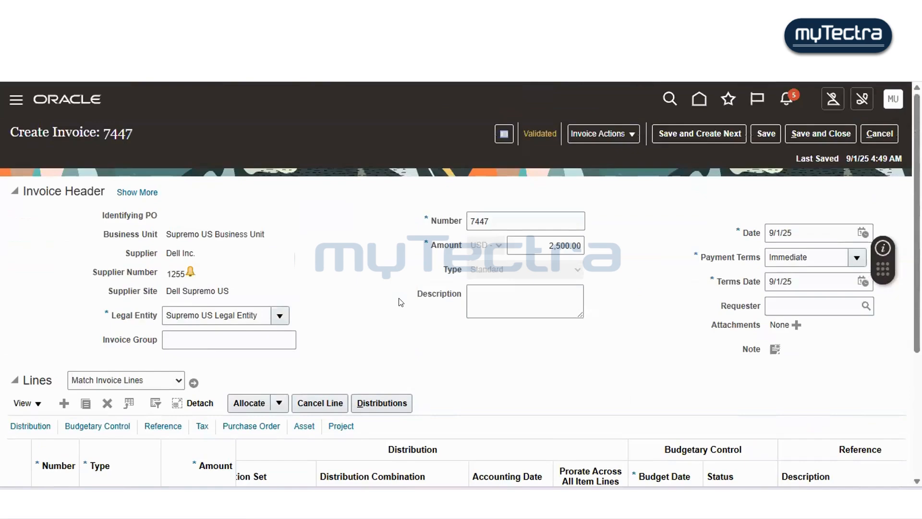
double_click(520, 215)
key("ctrl+c")
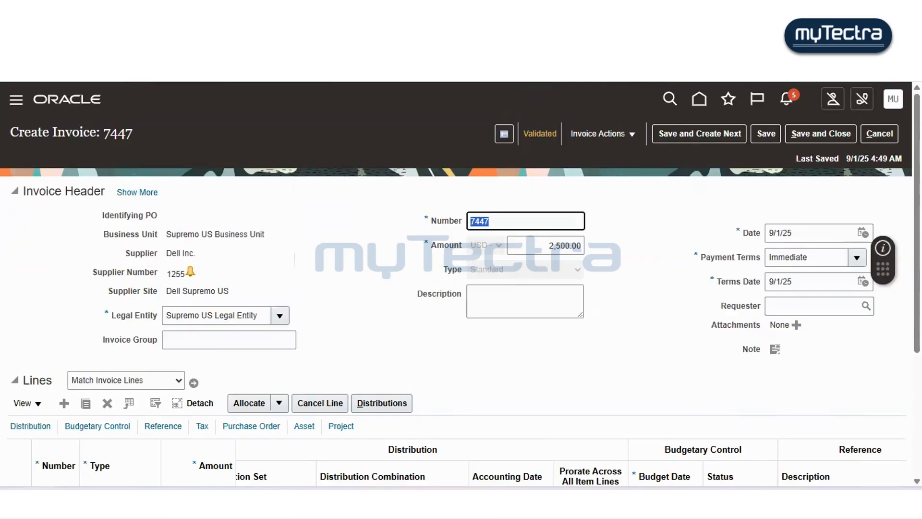
key("alt+Tab")
key("Return")
key("Return")
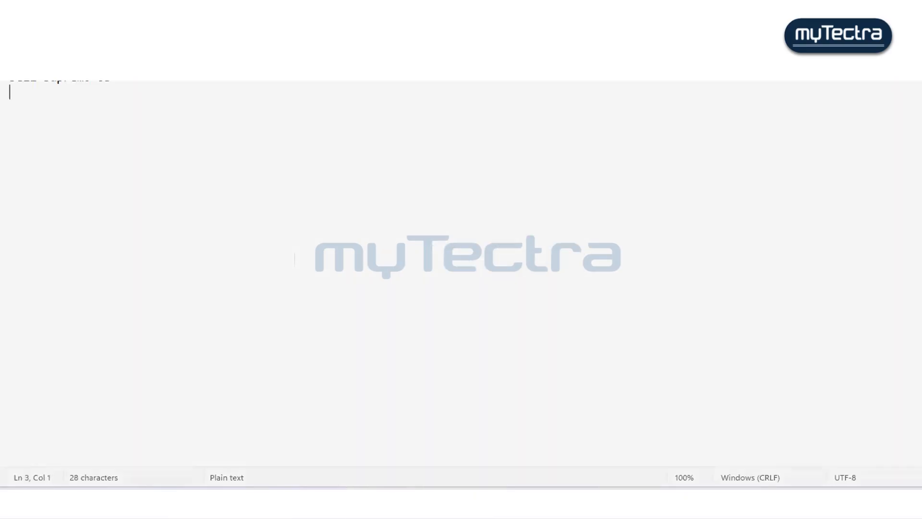
key("ctrl+v")
type("invoice nu")
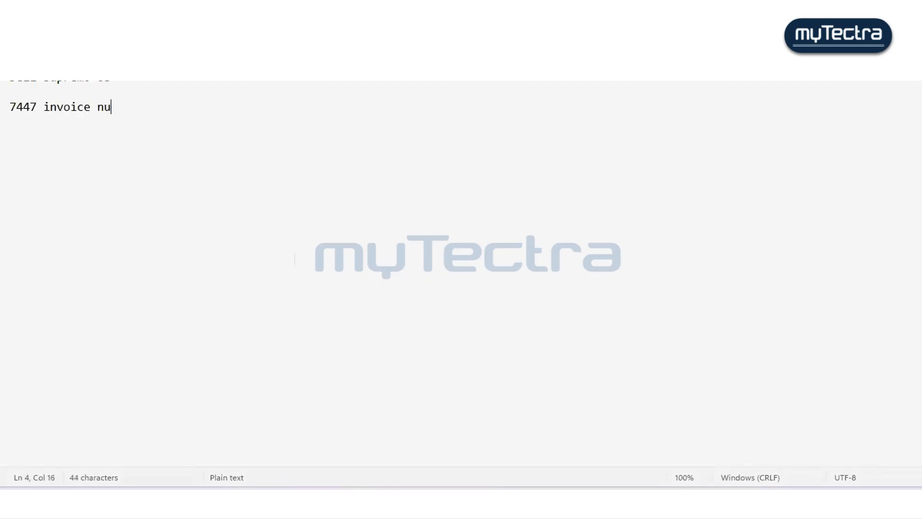
type("mber")
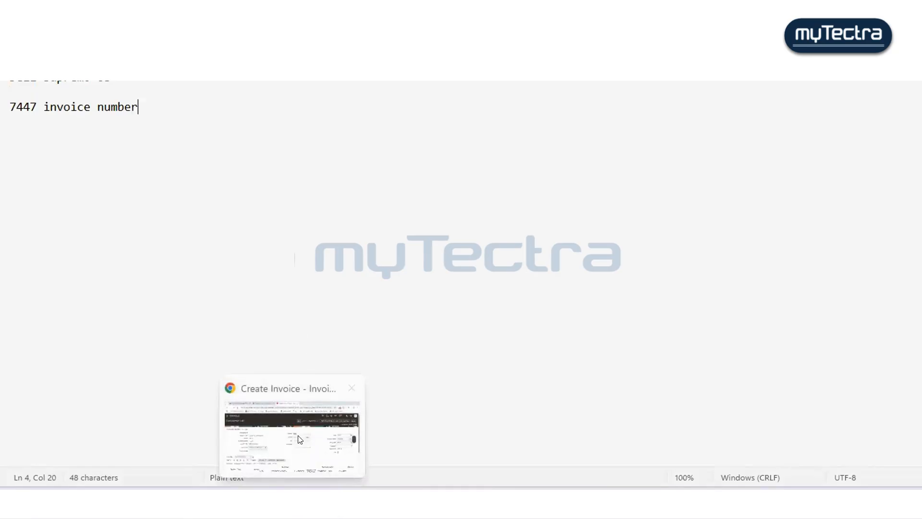
- Return to the browser and save and close the invoice
left_click(299, 438)
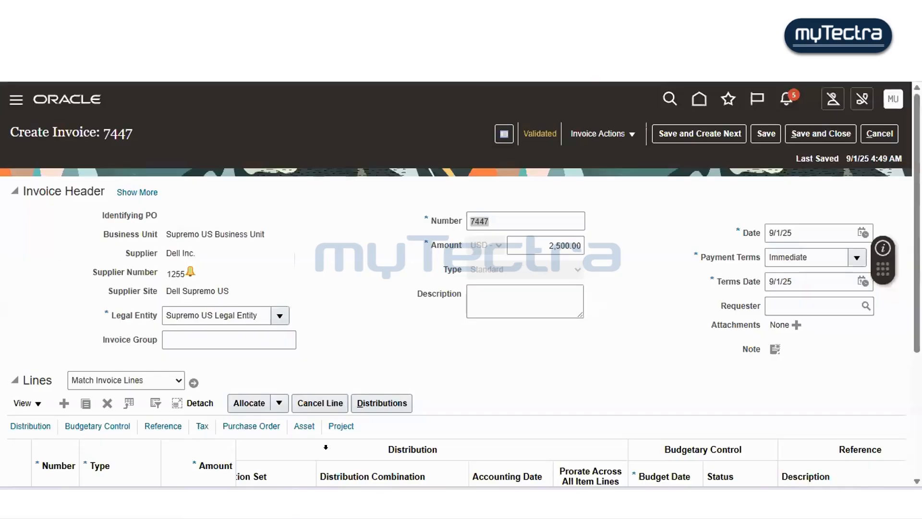
left_click(634, 377)
left_click(833, 132)
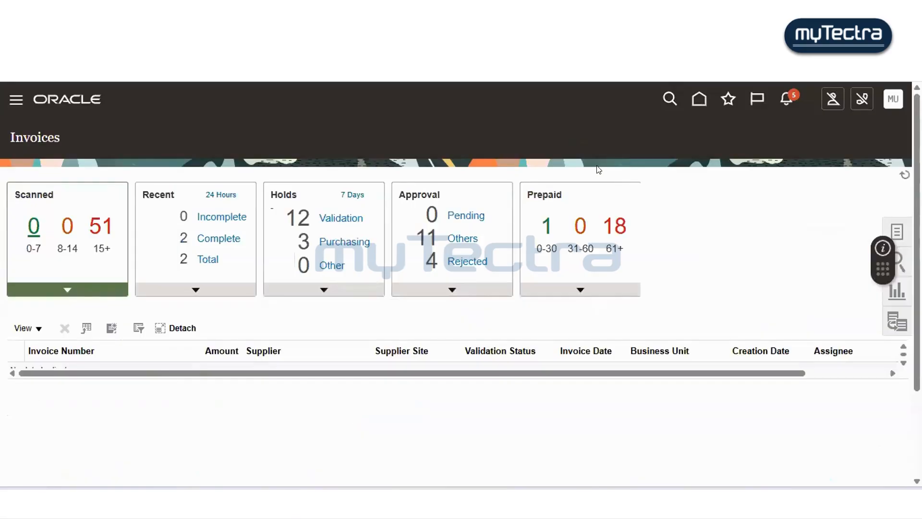
- Open Manage Accounting Periods for Payables and browse the ledgers' current, prior and next period statuses
left_click(897, 231)
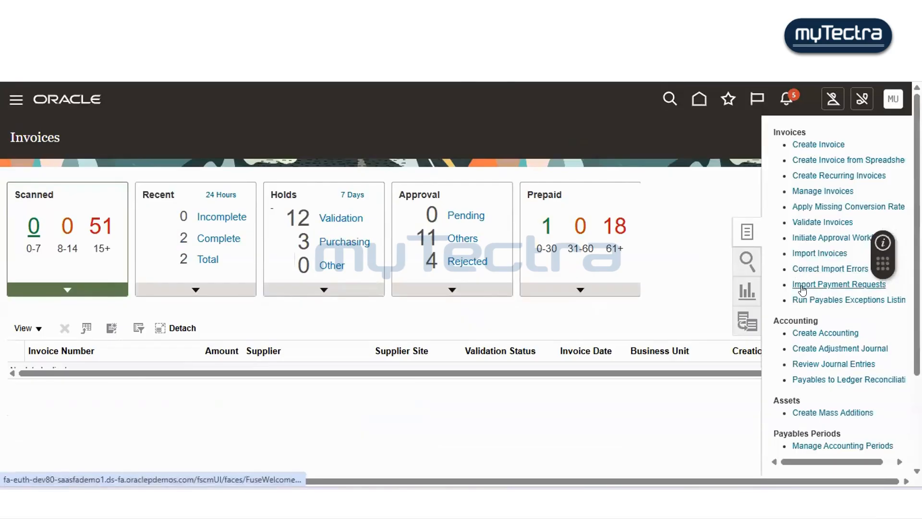
left_click(816, 444)
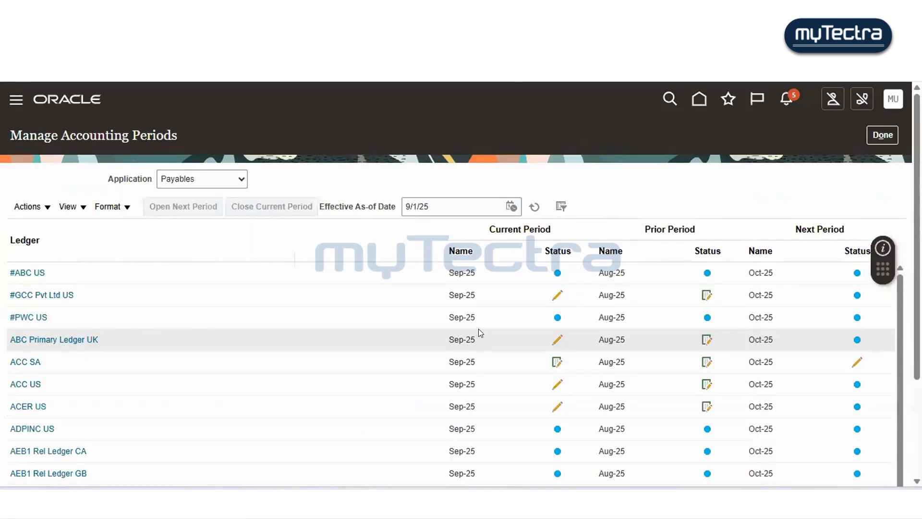
scroll(478, 329, "down", 5)
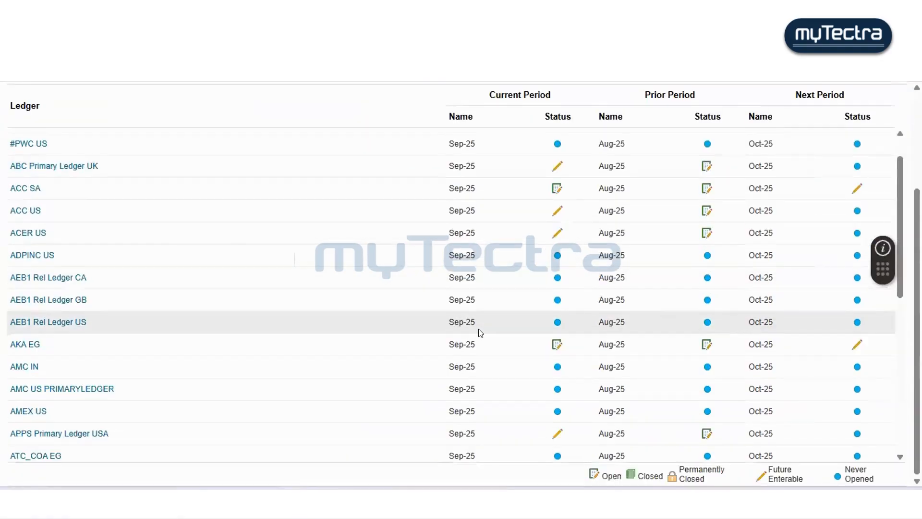
scroll(480, 332, "down", 6)
scroll(295, 181, "up", 12)
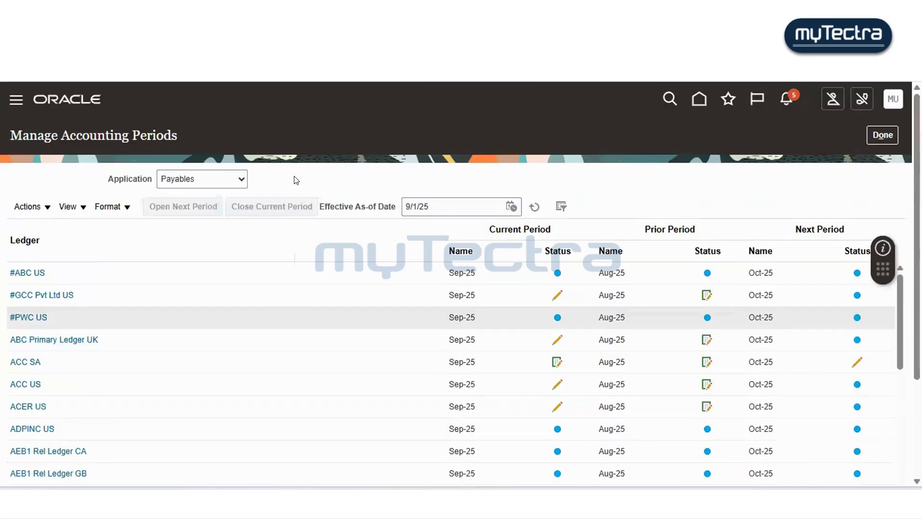
scroll(317, 239, "down", 6)
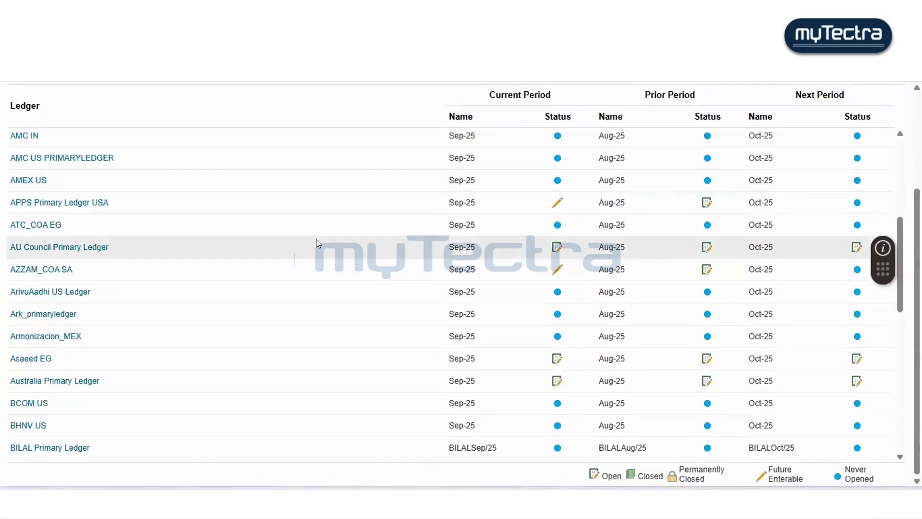
scroll(314, 238, "down", 6)
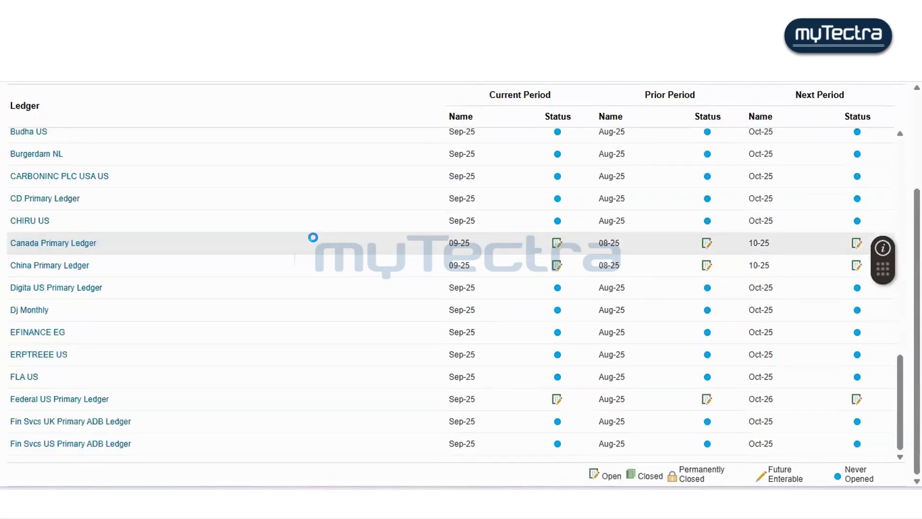
scroll(308, 283, "down", 15)
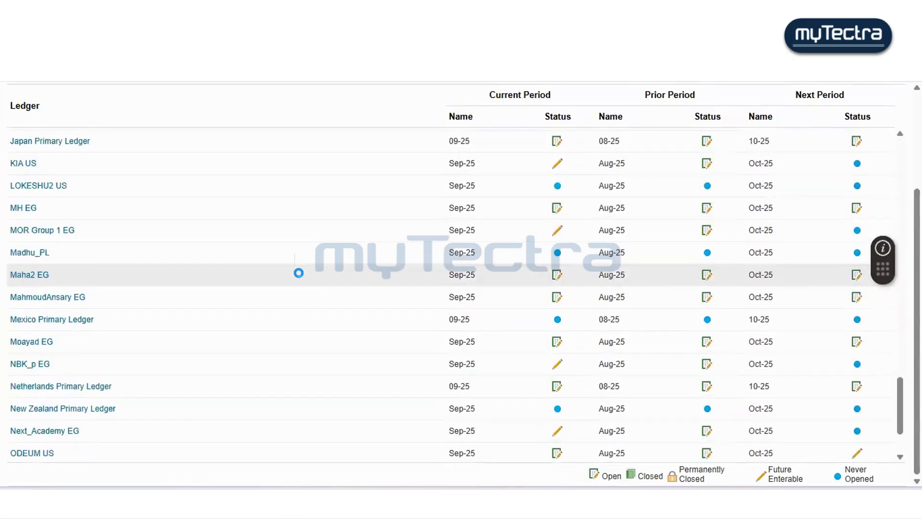
scroll(301, 276, "down", 5)
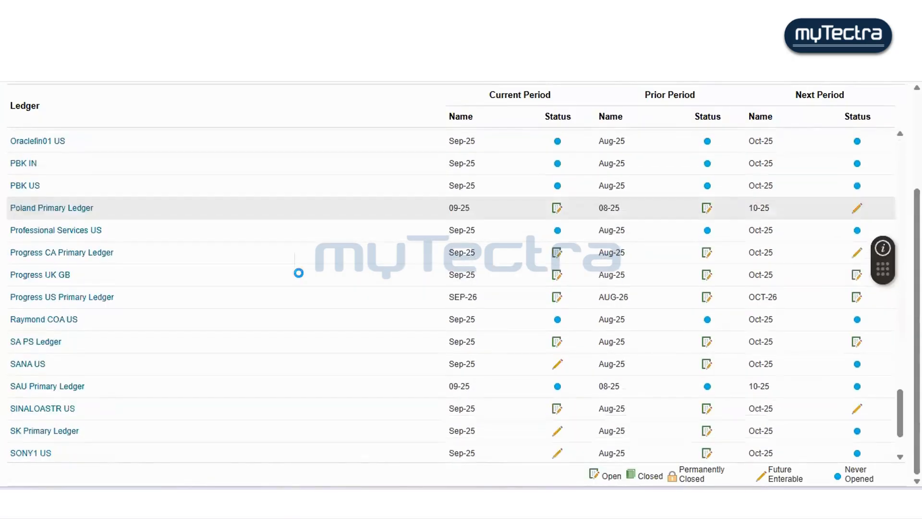
scroll(301, 277, "down", 7)
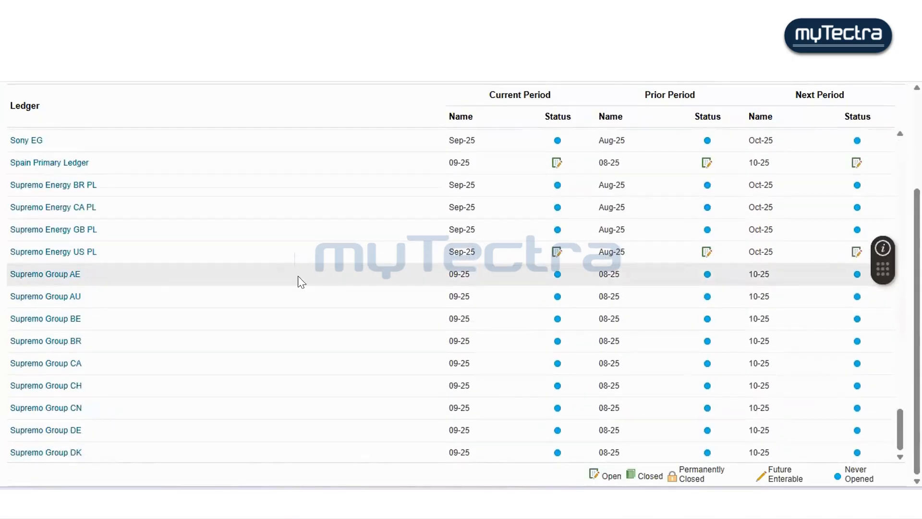
scroll(293, 279, "down", 4)
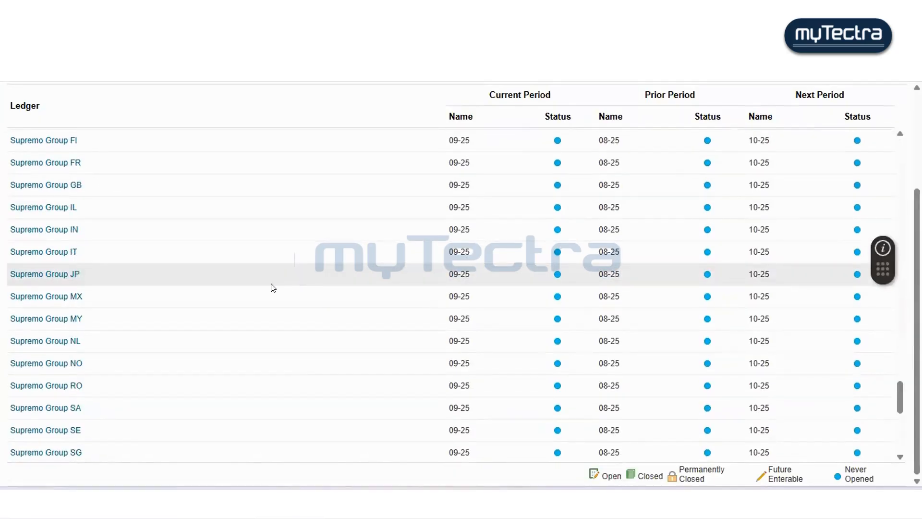
scroll(273, 287, "down", 2)
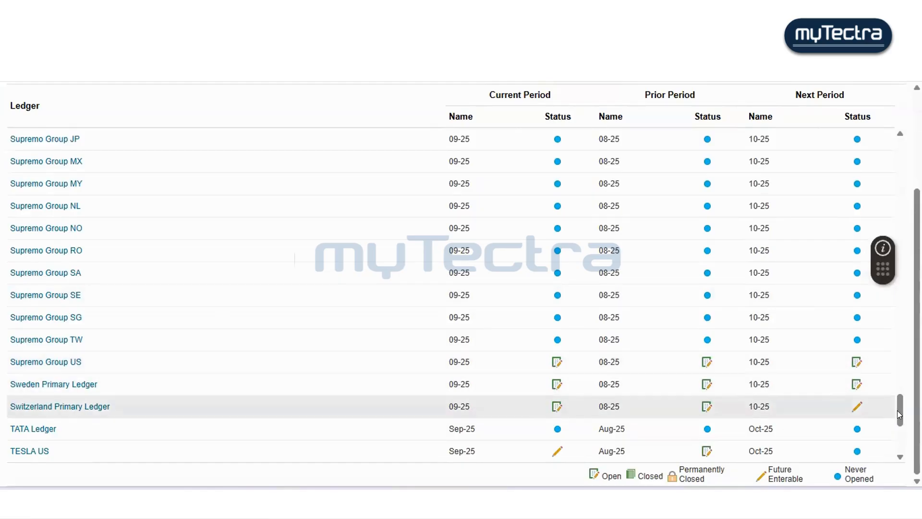
left_click_drag(900, 411, 897, 144)
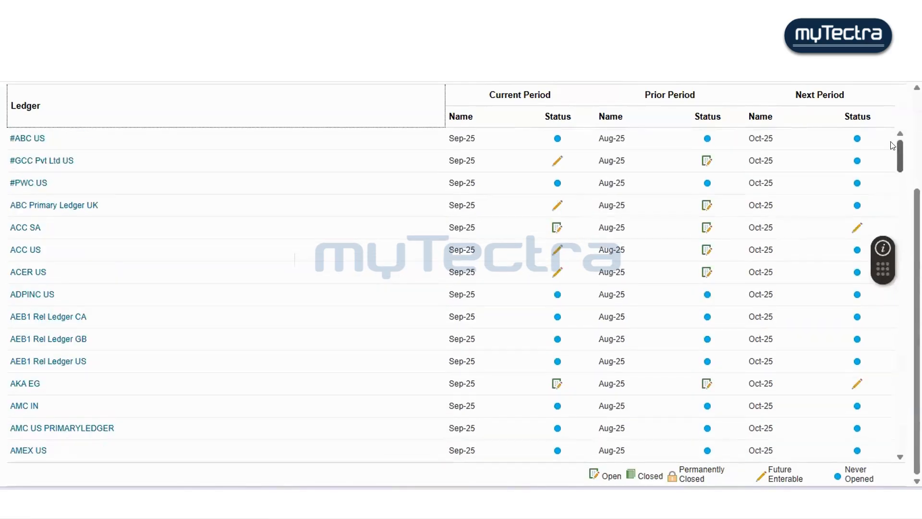
scroll(890, 141, "up", 3)
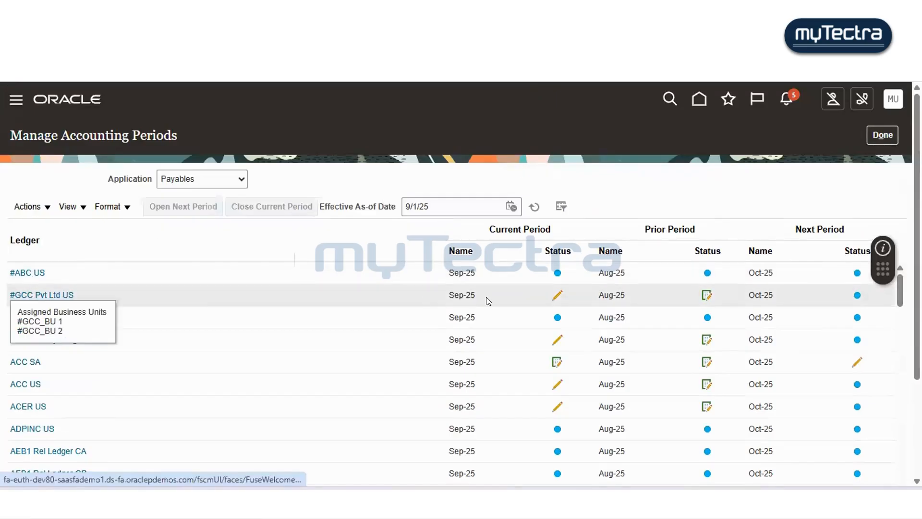
- Open the next Payables period for the #GCC Pvt Ltd US ledger and refresh the period list
mouse_move(558, 297)
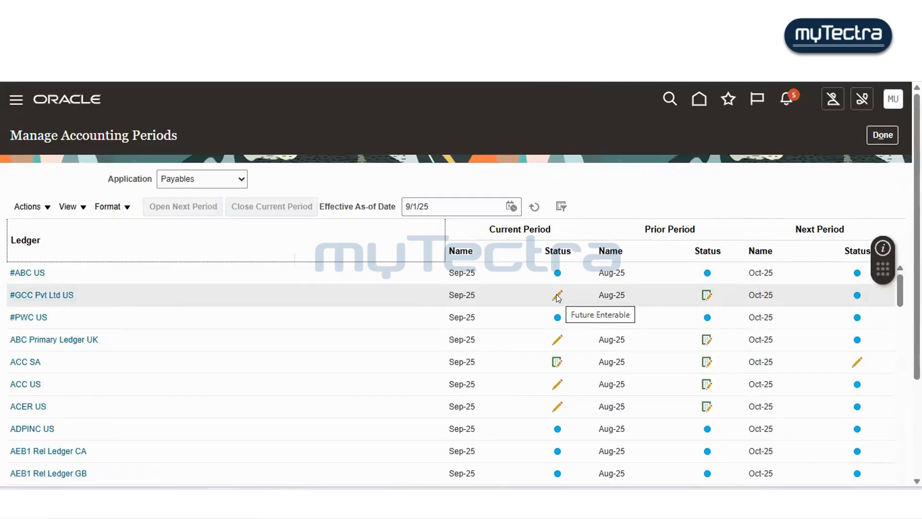
left_click(559, 298)
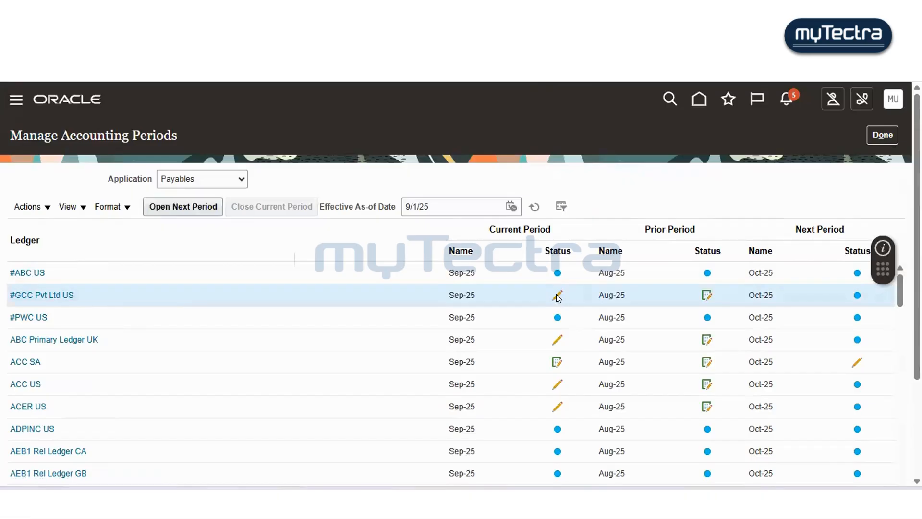
left_click(152, 202)
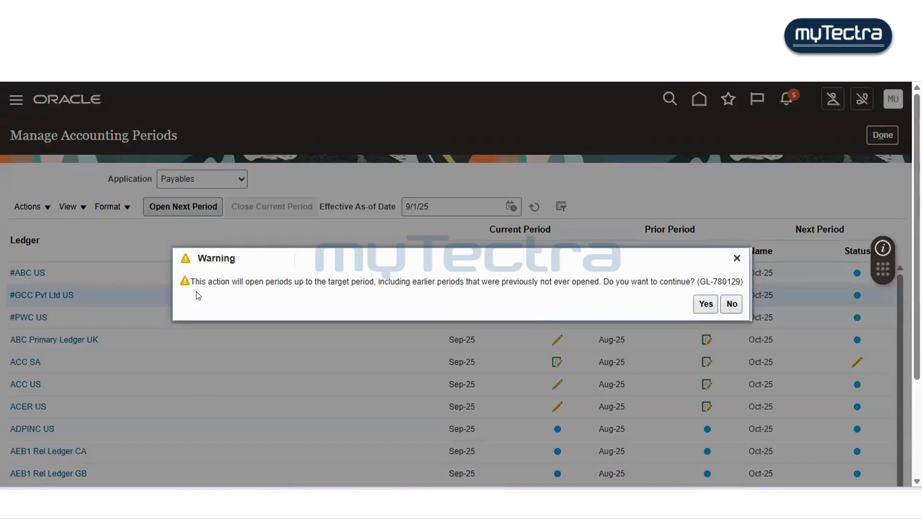
left_click(705, 301)
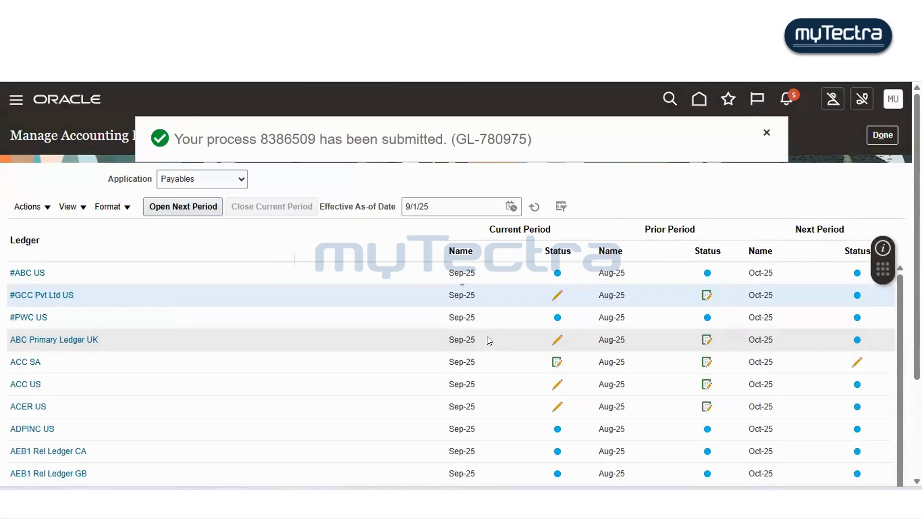
mouse_move(557, 298)
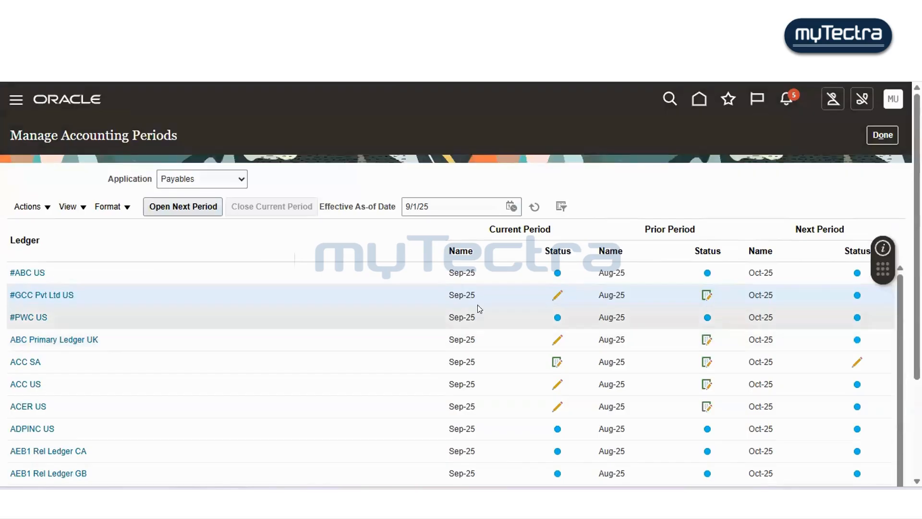
left_click(534, 206)
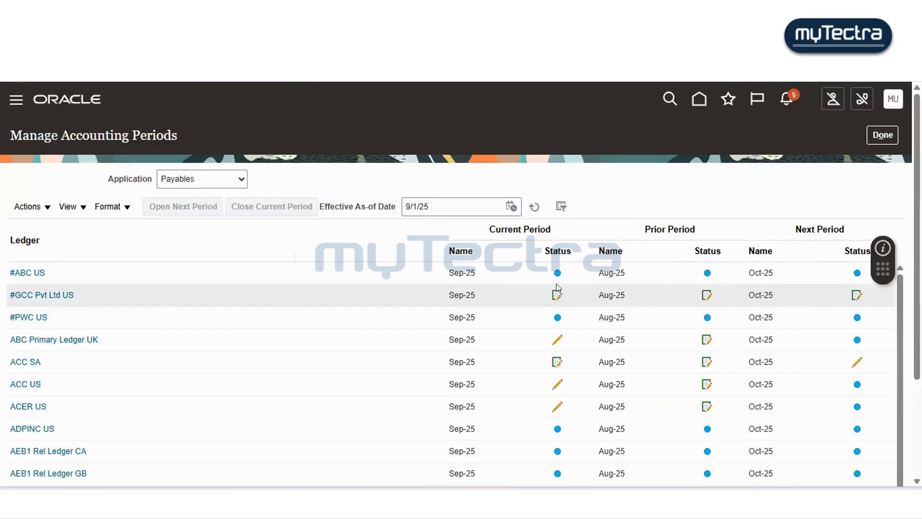
mouse_move(557, 276)
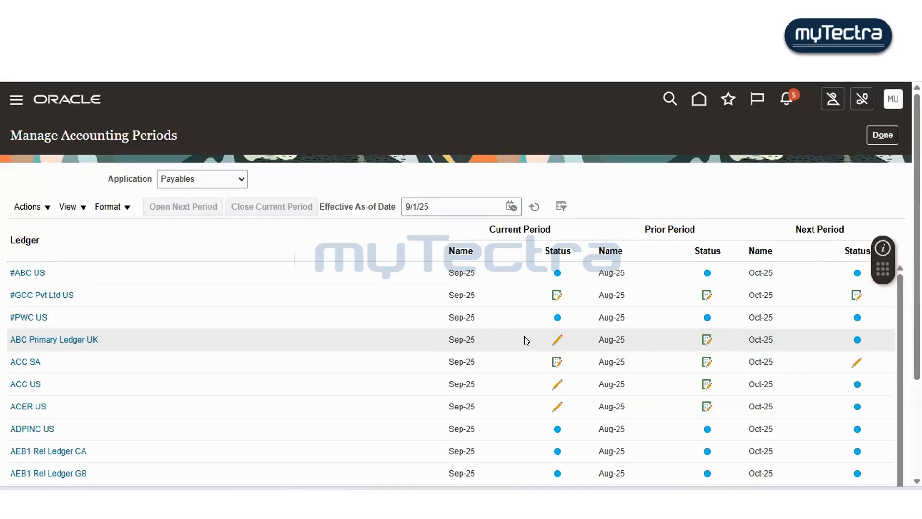
- Review the ledgers' Payables period statuses again and close the accounting periods page
left_click(889, 131)
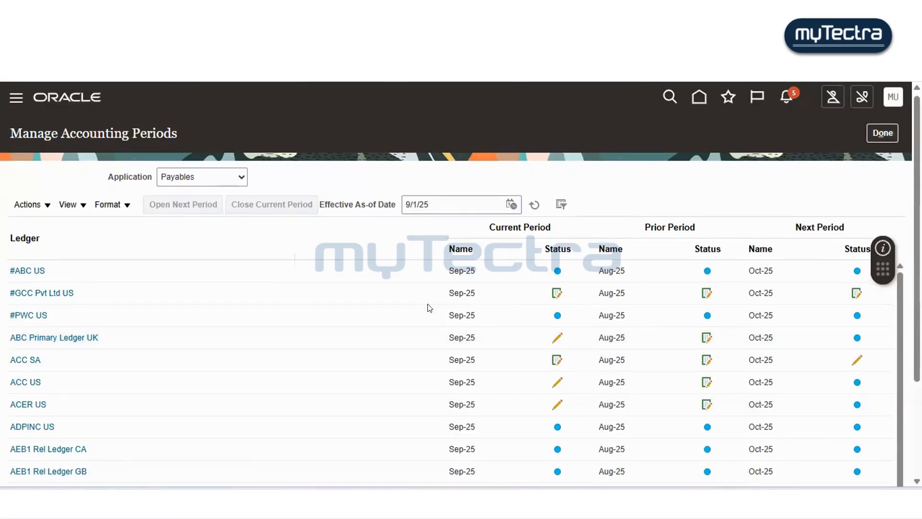
scroll(428, 307, "down", 3)
scroll(259, 307, "down", 10)
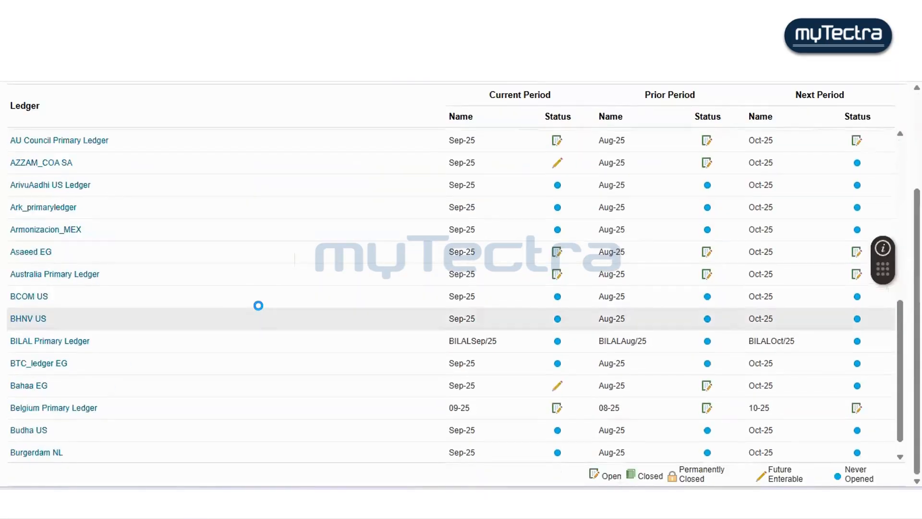
scroll(261, 309, "down", 3)
scroll(262, 307, "down", 3)
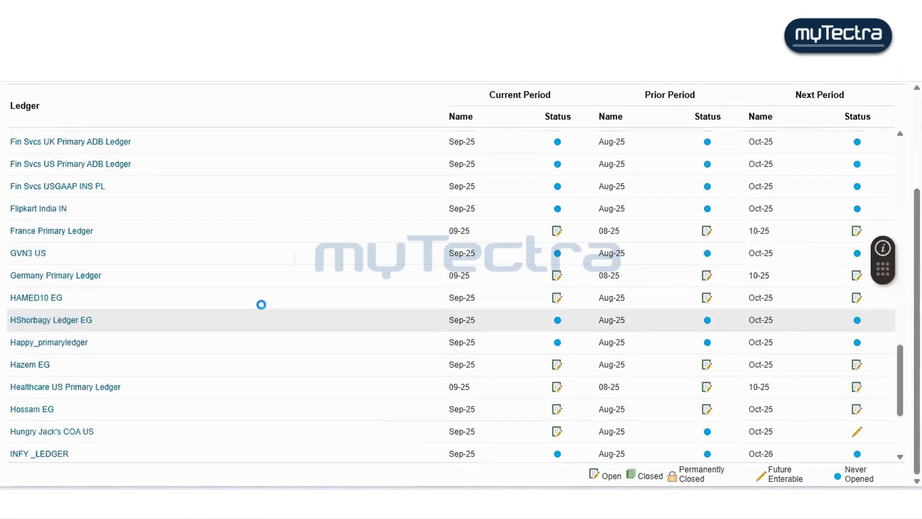
scroll(262, 304, "down", 10)
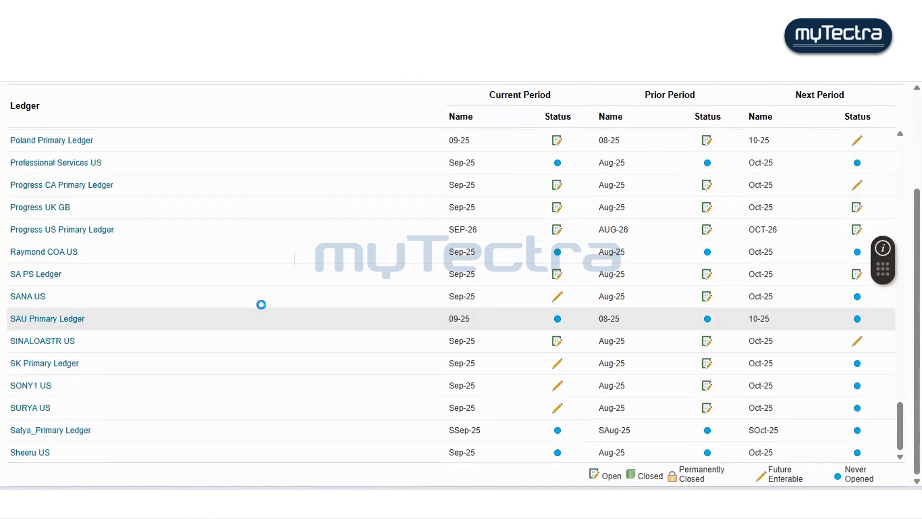
scroll(261, 304, "down", 3)
scroll(261, 304, "down", 2)
scroll(261, 304, "down", 12)
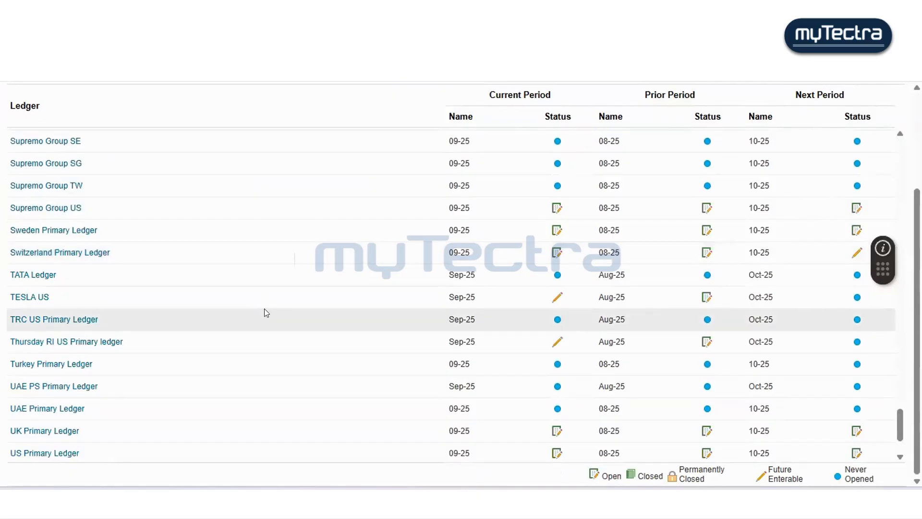
scroll(264, 312, "down", 5)
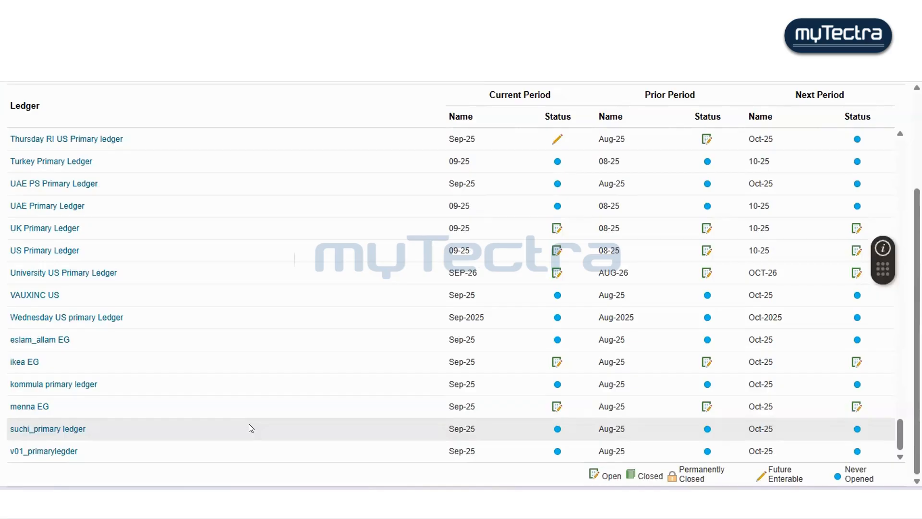
scroll(249, 423, "up", 6)
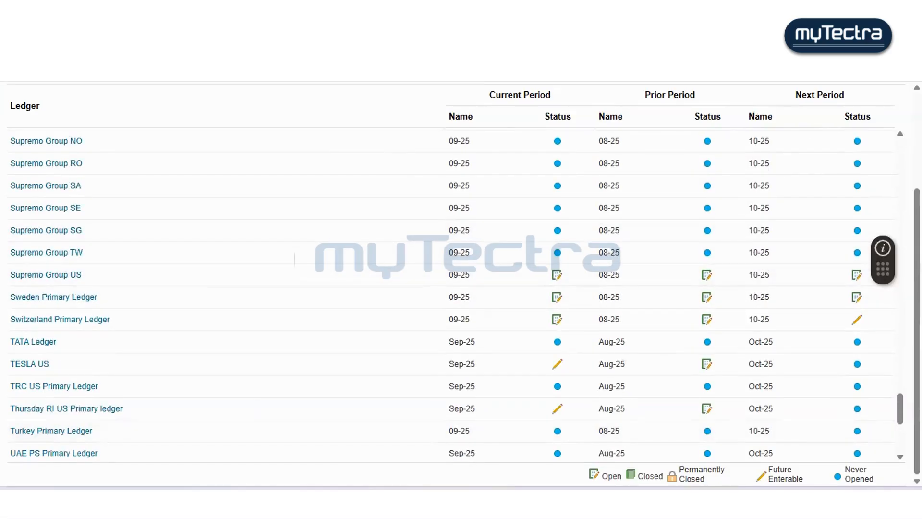
scroll(875, 143, "up", 3)
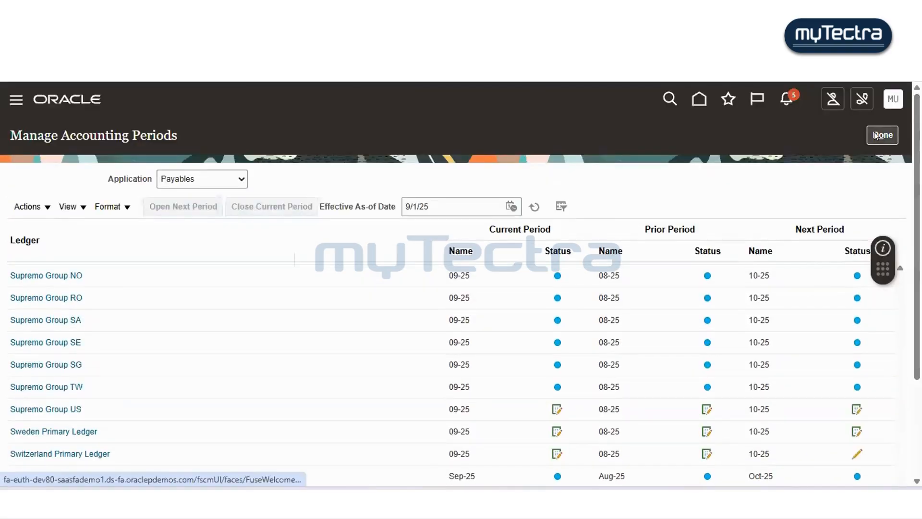
left_click(875, 143)
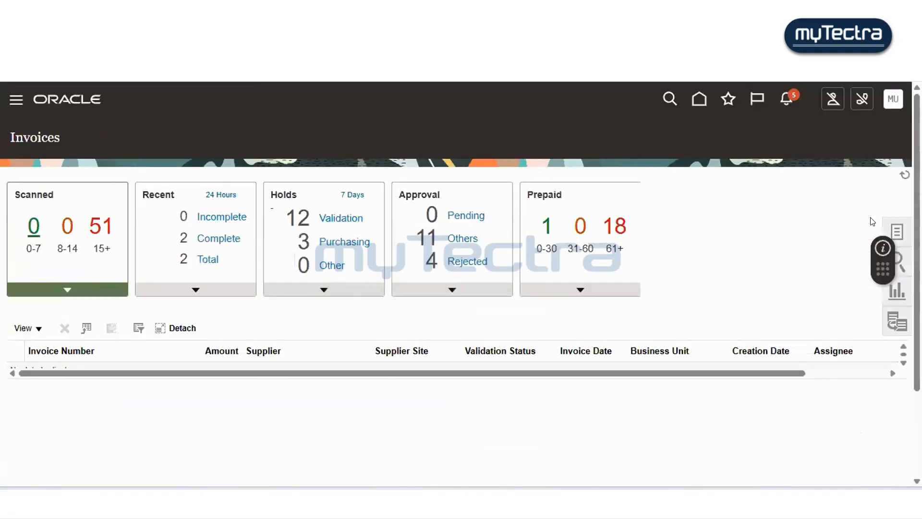
- Go to the Payments work area and open the Create Payment page from its tasks
left_click(894, 229)
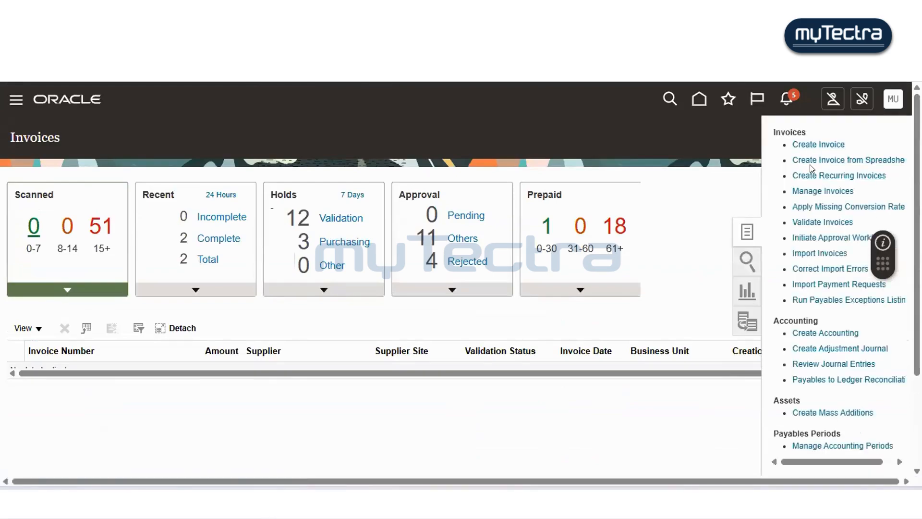
left_click(699, 99)
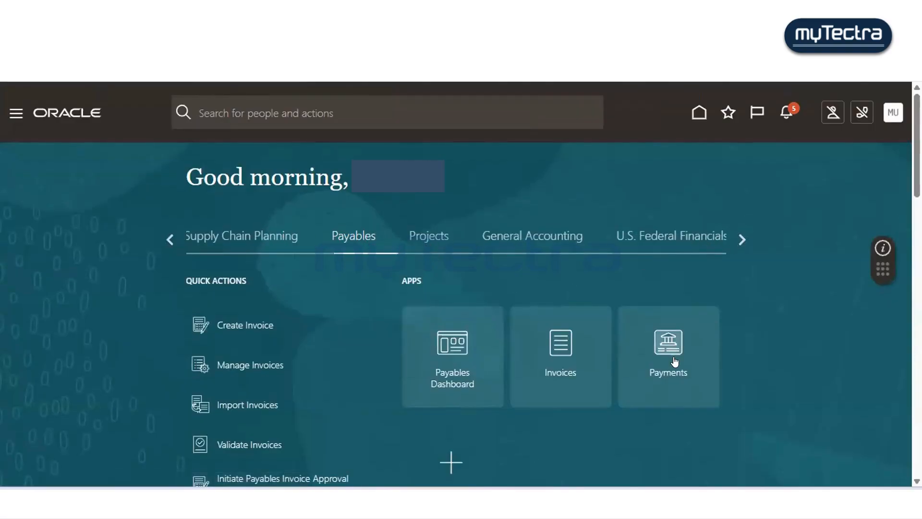
left_click(682, 342)
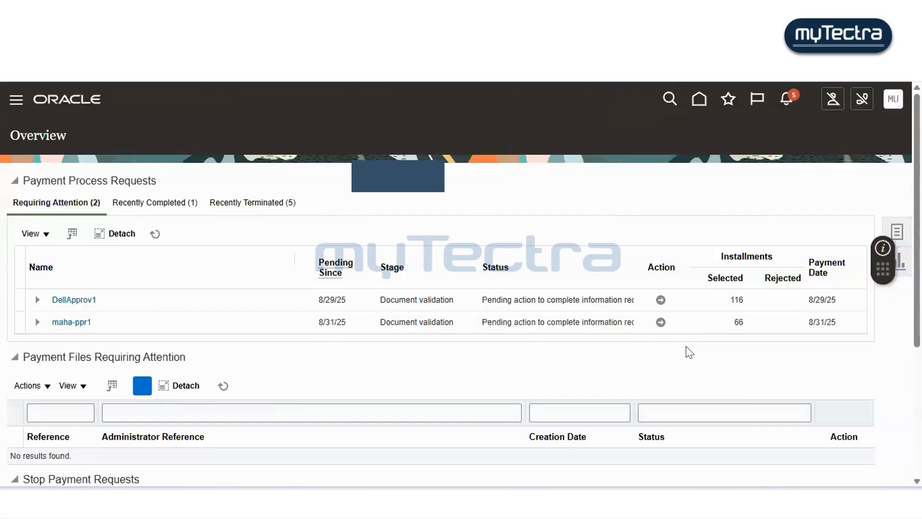
scroll(689, 353, "down", 2)
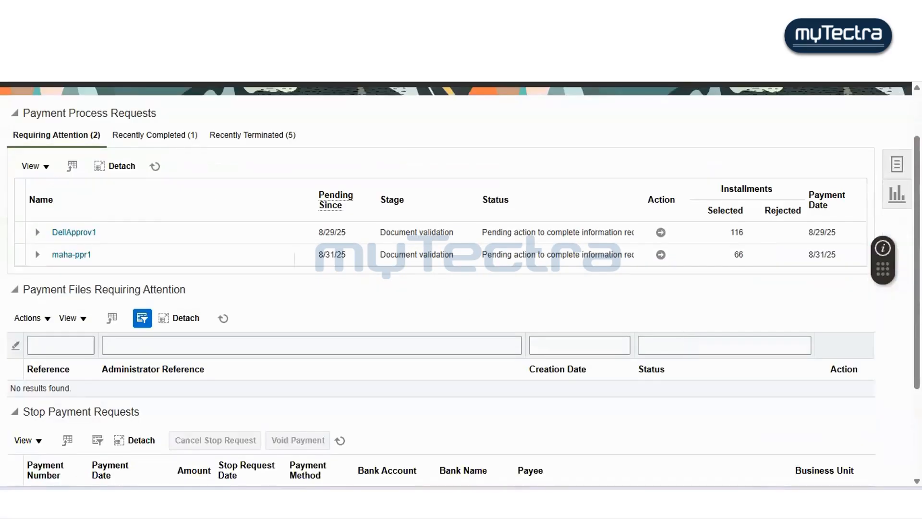
left_click(897, 164)
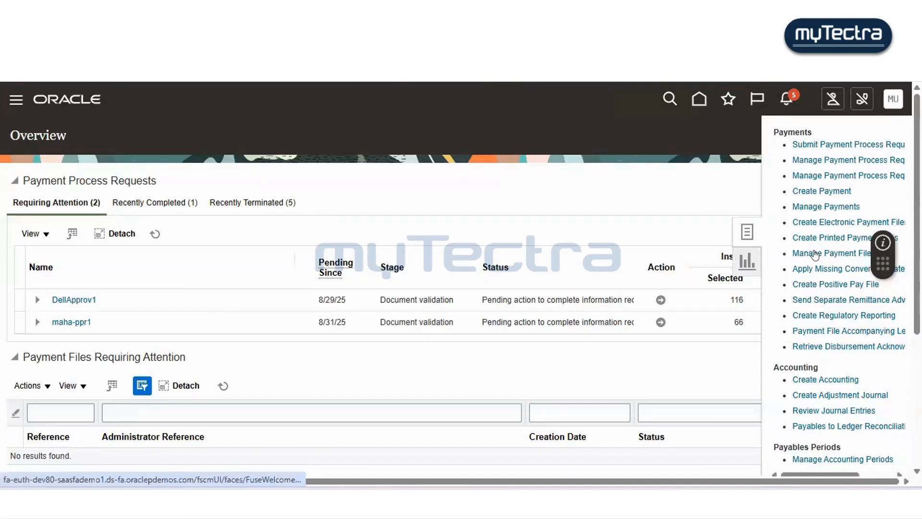
left_click(817, 192)
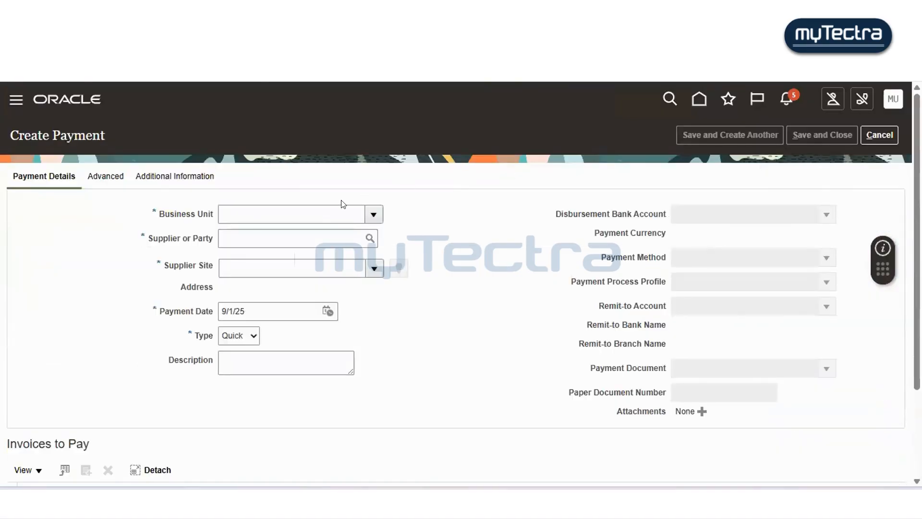
- Set the business unit to Supremo US Business Unit, checking the notes for the name
left_click(301, 213)
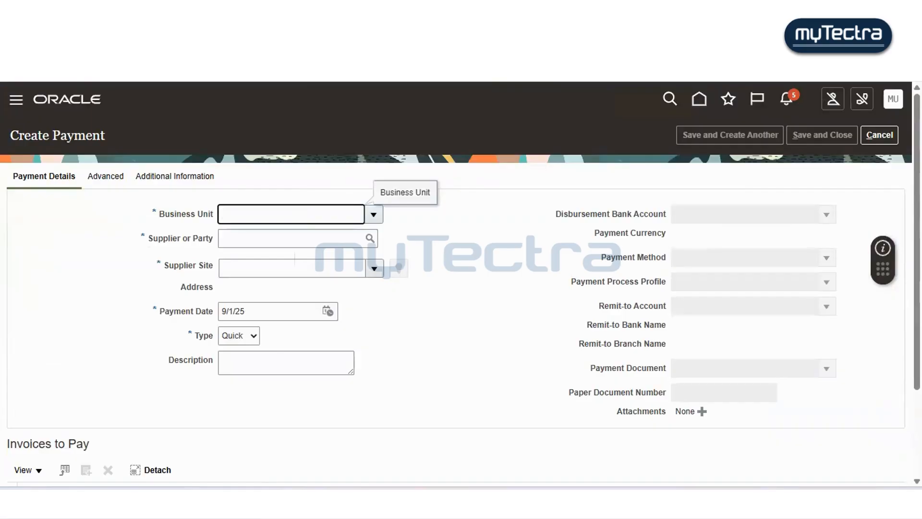
key("alt+Tab")
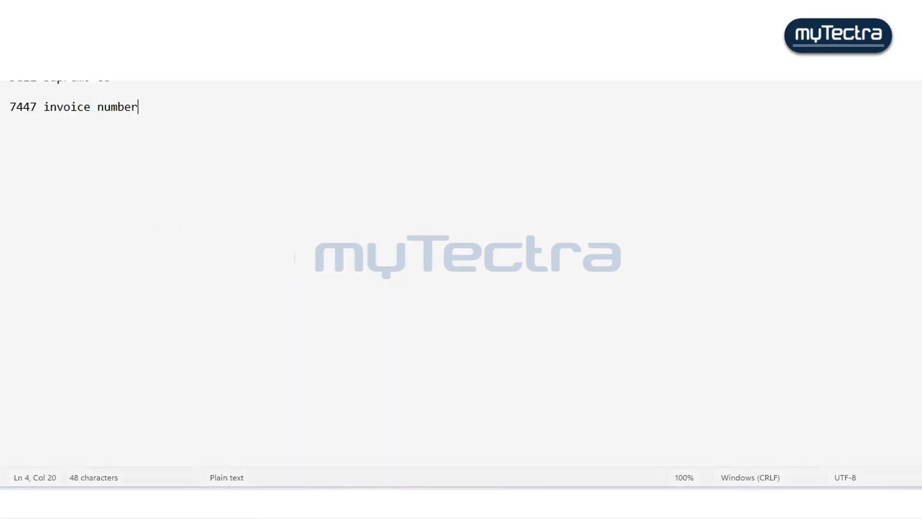
key("alt+Tab")
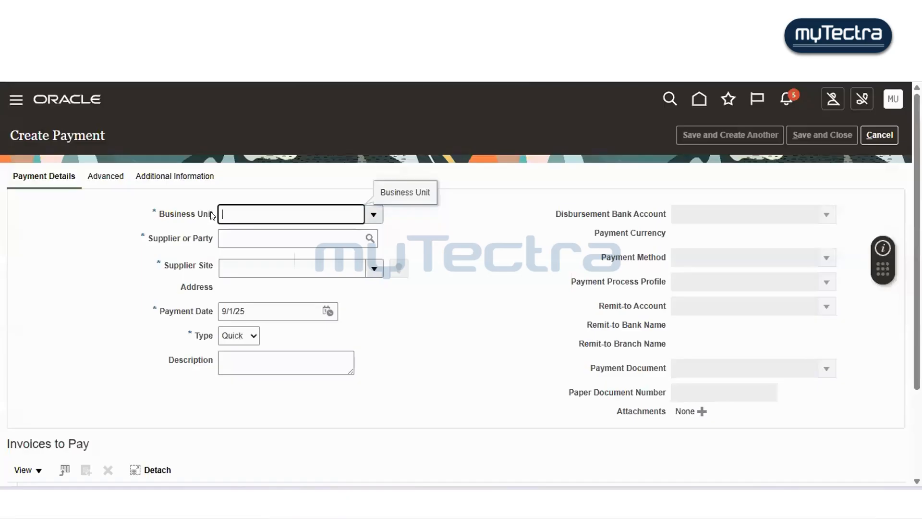
type("suprem")
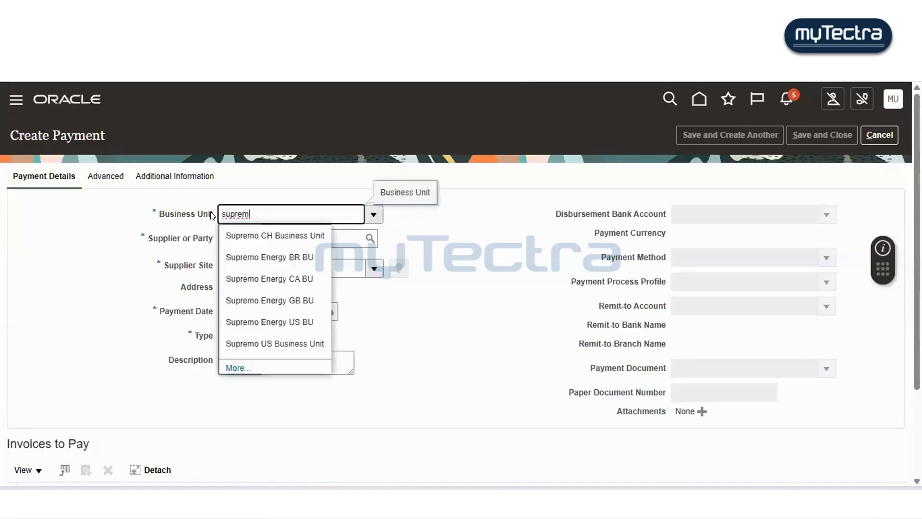
type("o ")
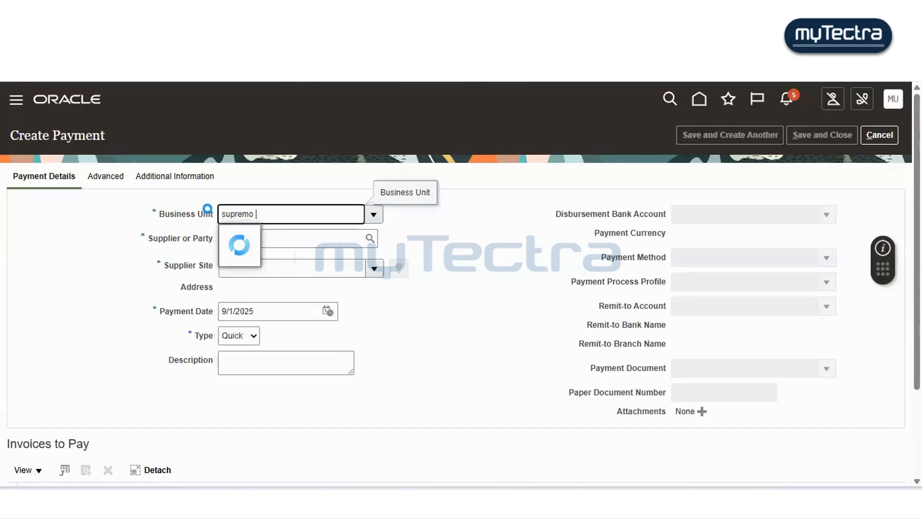
type("us")
scroll(211, 215, "down", 2)
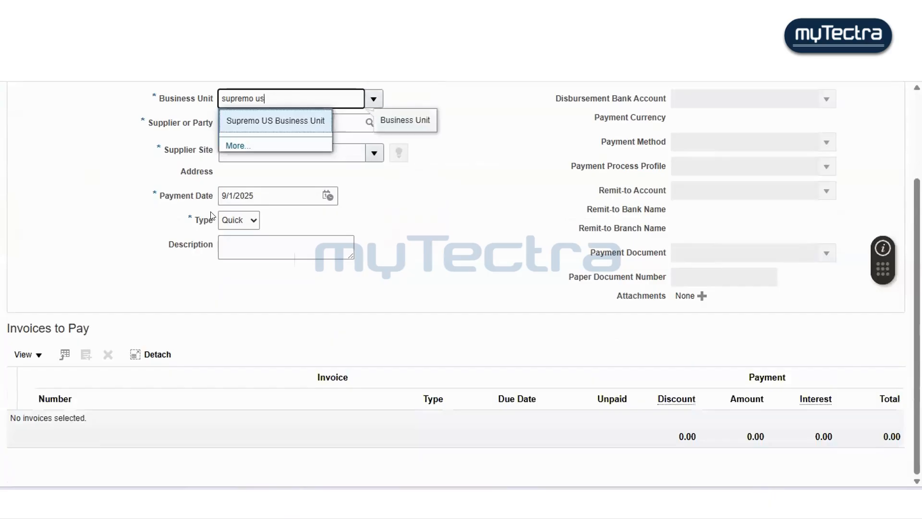
left_click(291, 120)
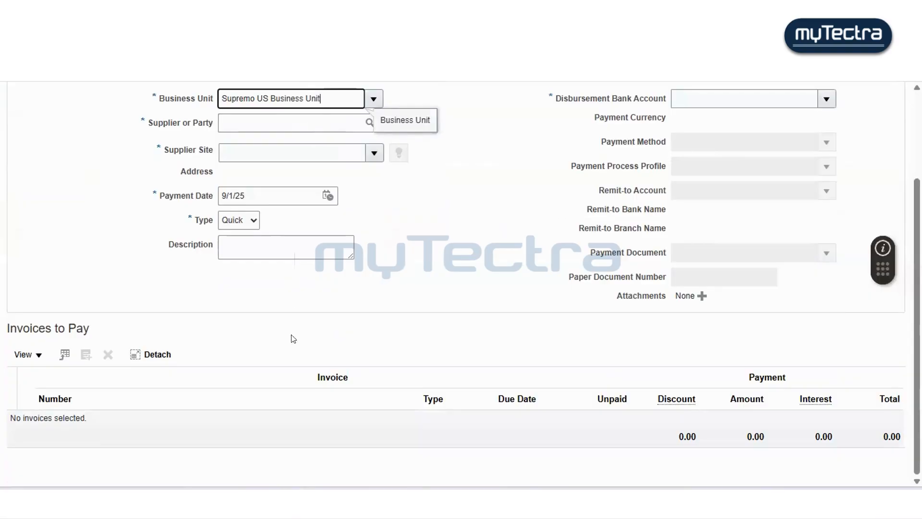
- Copy the supplier name from the notes and set the supplier to Dell Inc. with site Dell Supremo US
left_click(336, 478)
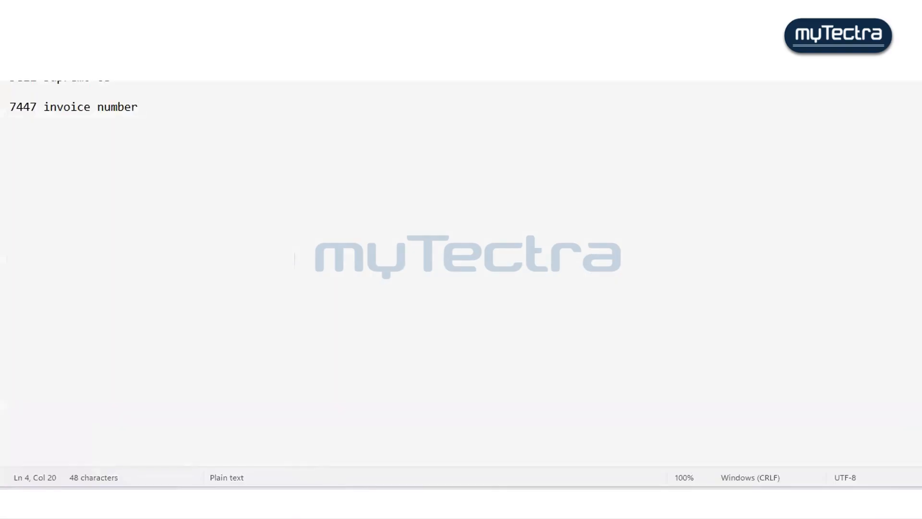
left_click_drag(65, 64, 9, 65)
key("alt+Tab")
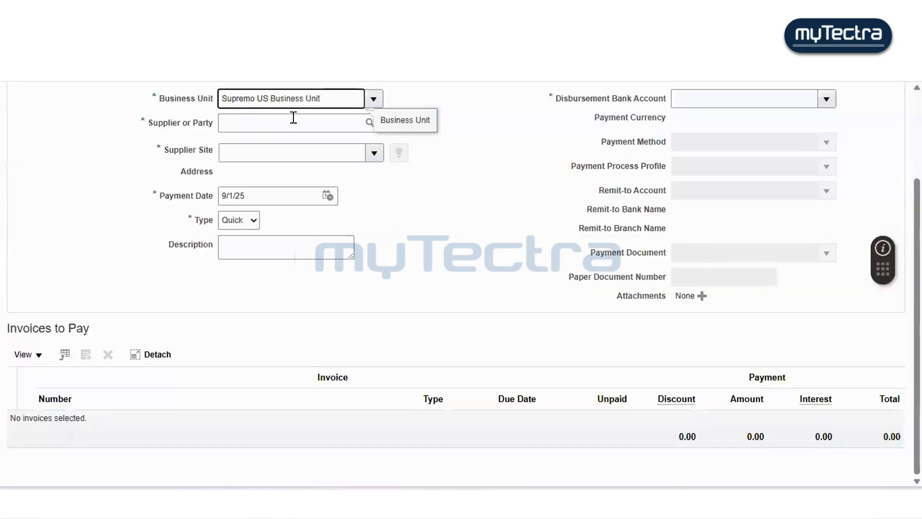
left_click(283, 121)
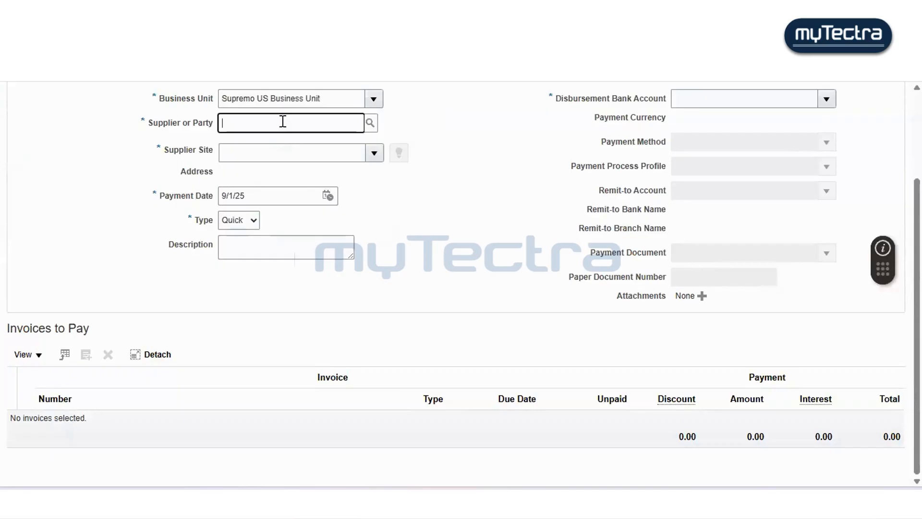
type("Dell Inc")
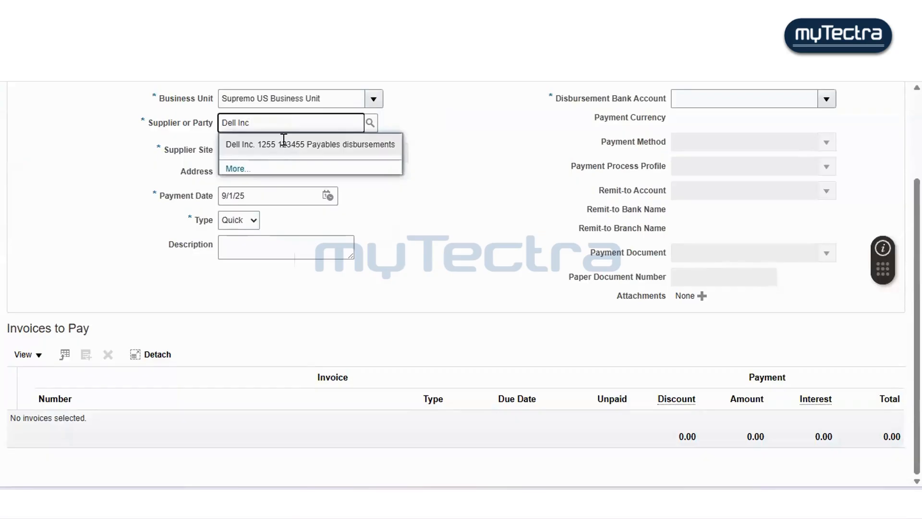
left_click(285, 144)
left_click(284, 149)
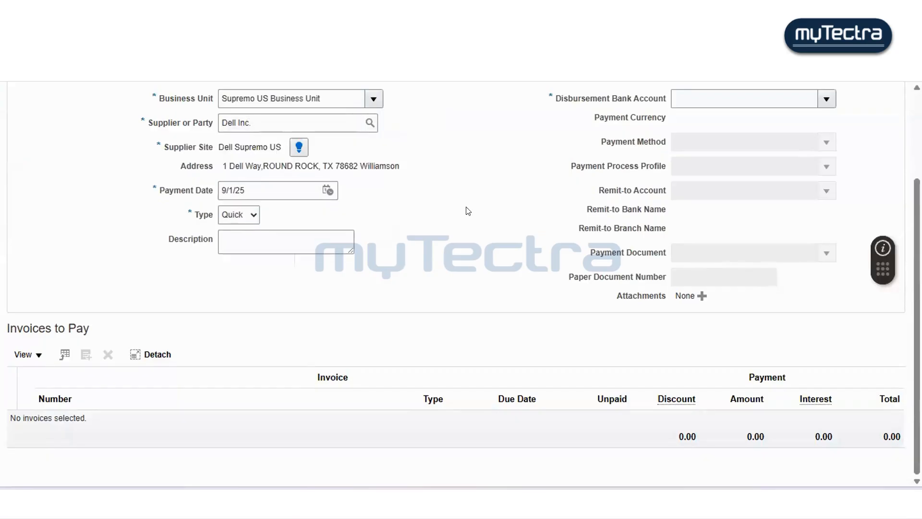
- Set the disbursement bank account to Bofa AP Supremo
scroll(469, 214, "up", 2)
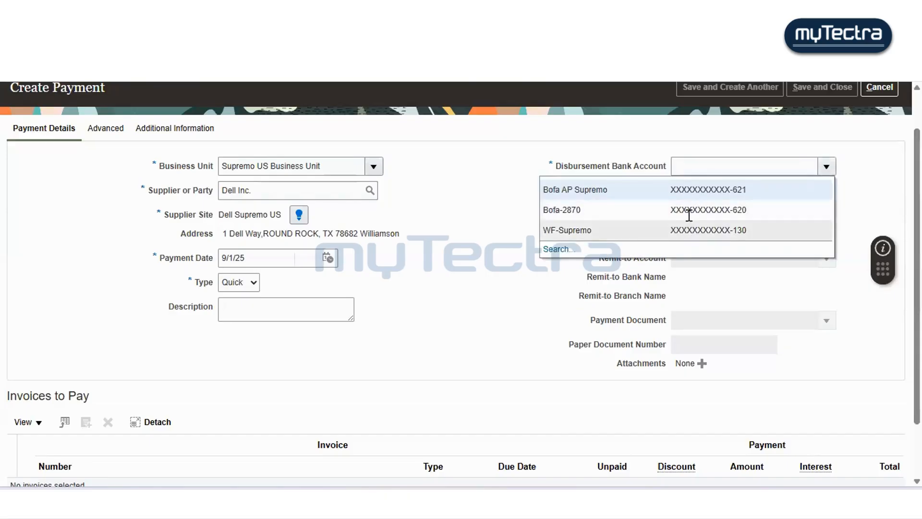
left_click(690, 210)
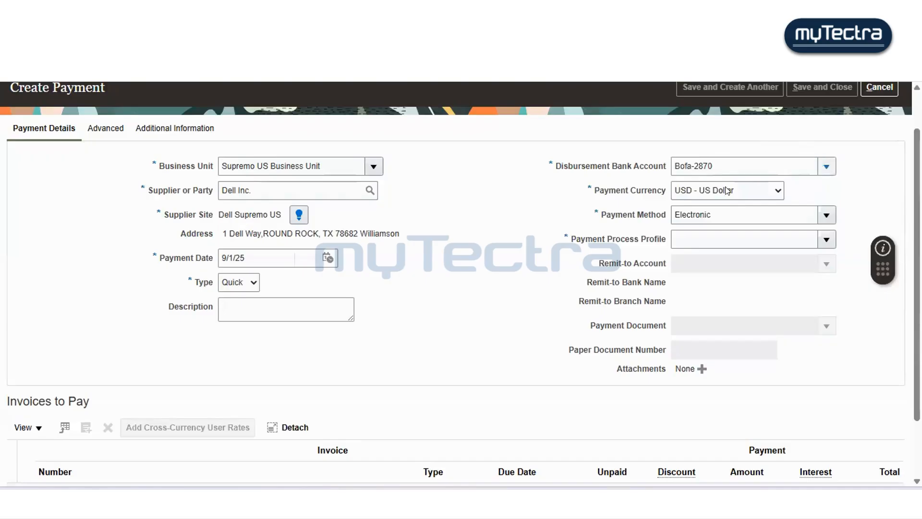
left_click(682, 174)
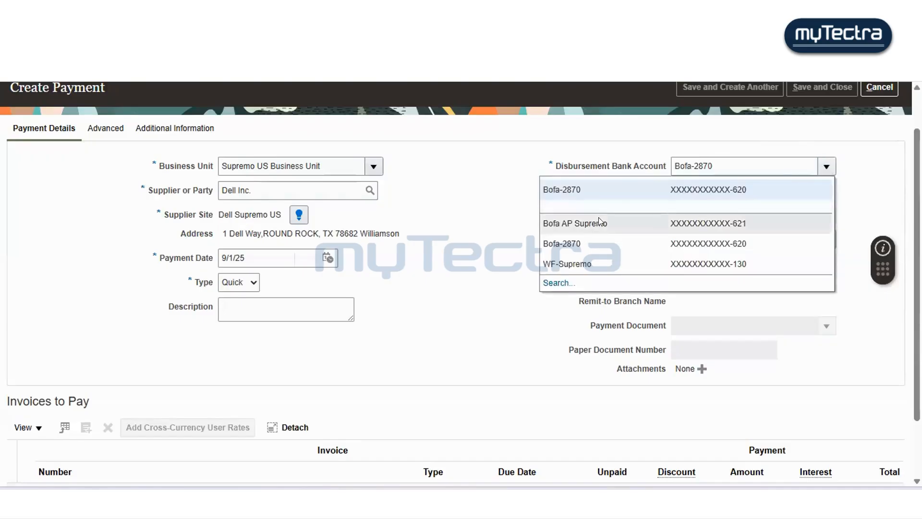
left_click(609, 222)
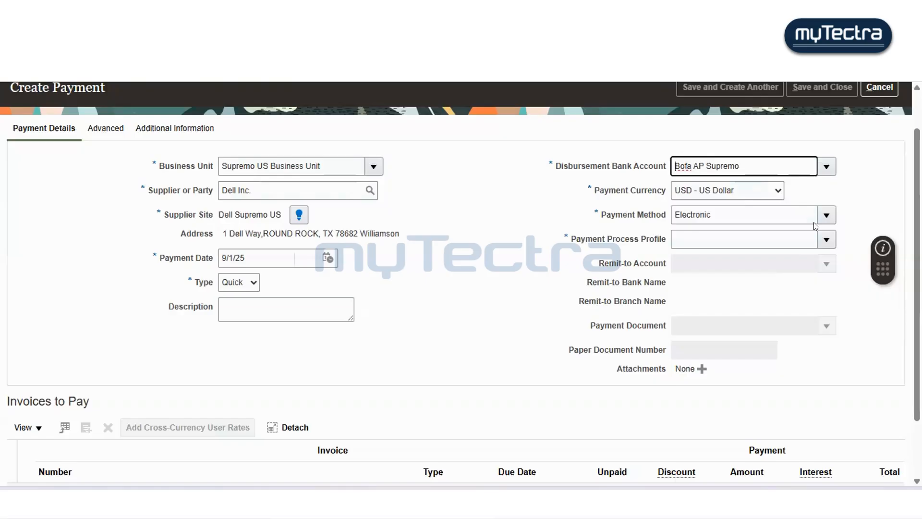
- Keep Electronic as the payment method and set the payment process profile to PayPal
left_click(832, 213)
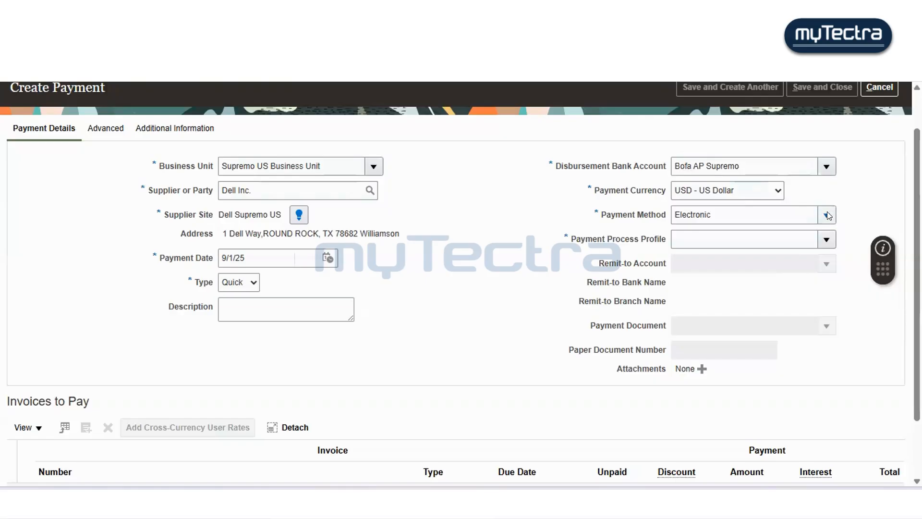
left_click(826, 214)
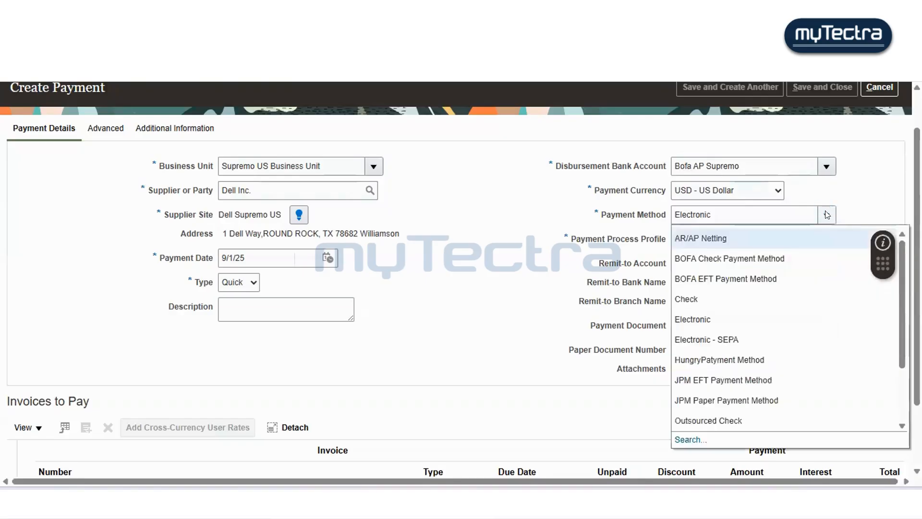
left_click(839, 192)
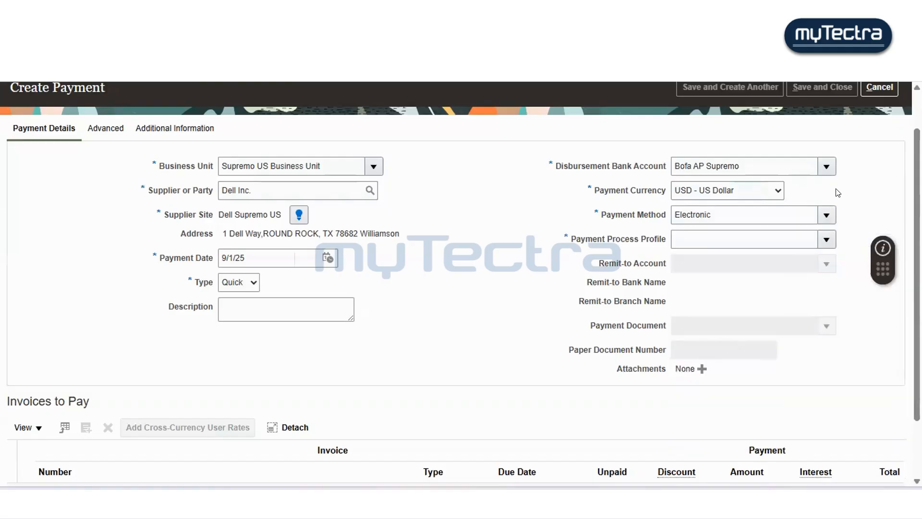
left_click(798, 234)
left_click(816, 240)
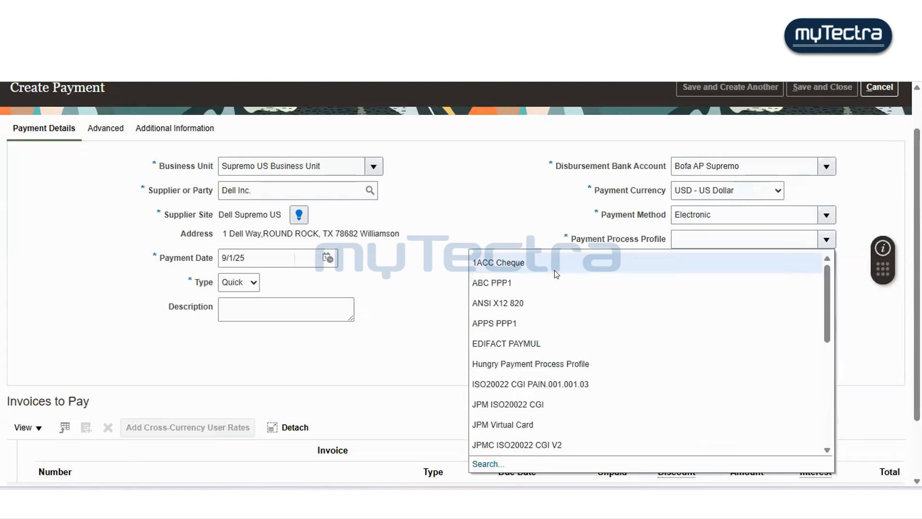
scroll(562, 288, "down", 5)
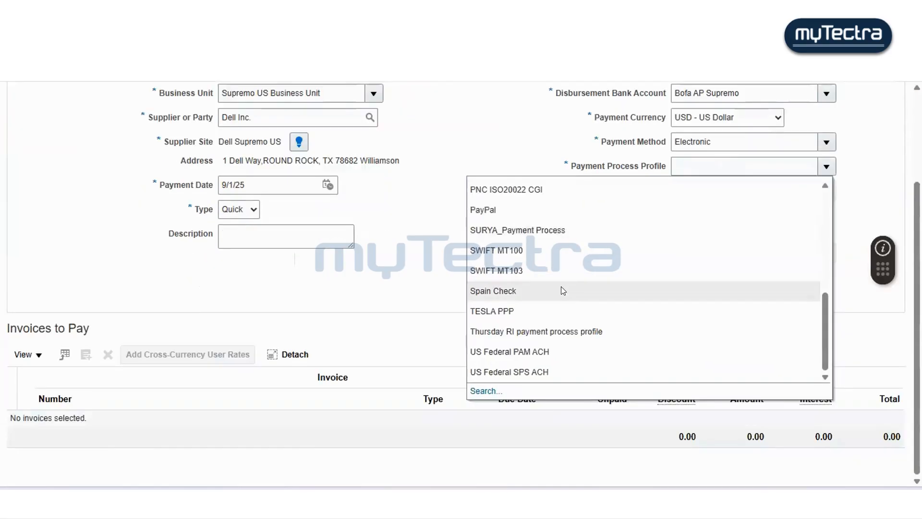
left_click(520, 210)
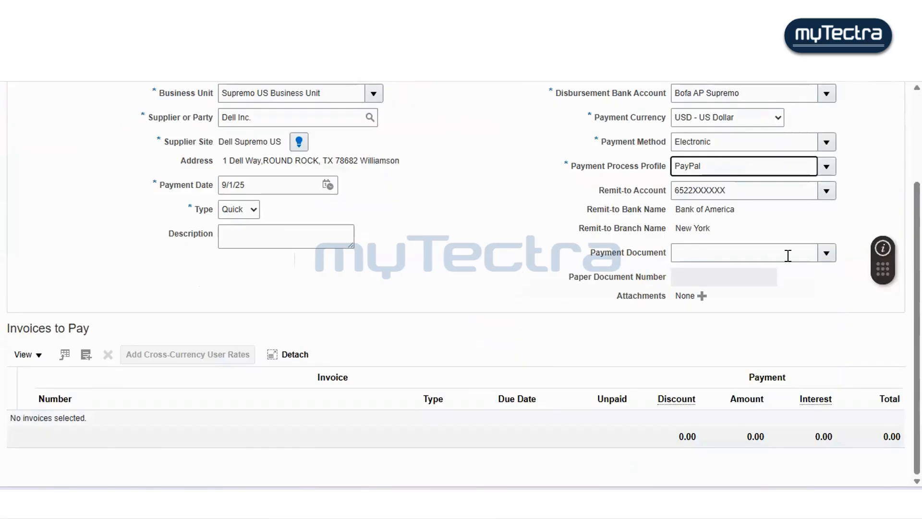
- Check the available payment documents for the payment
left_click(824, 254)
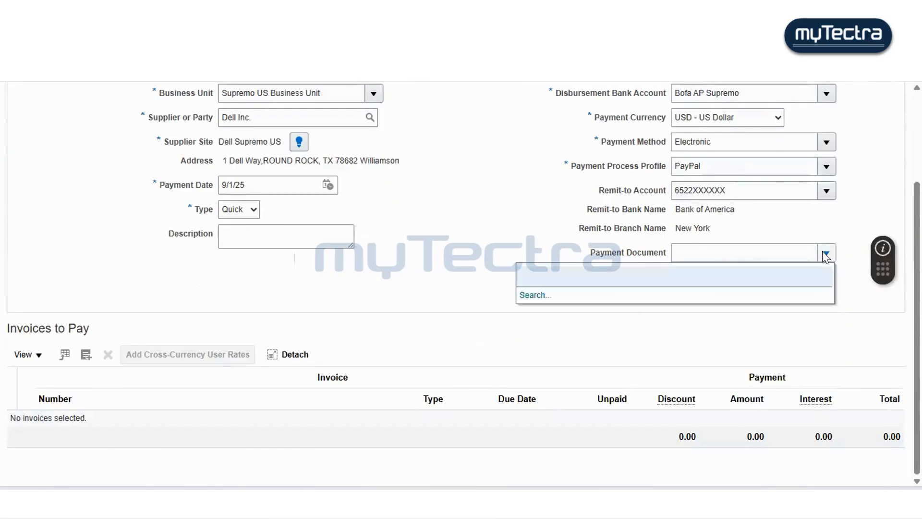
left_click(824, 253)
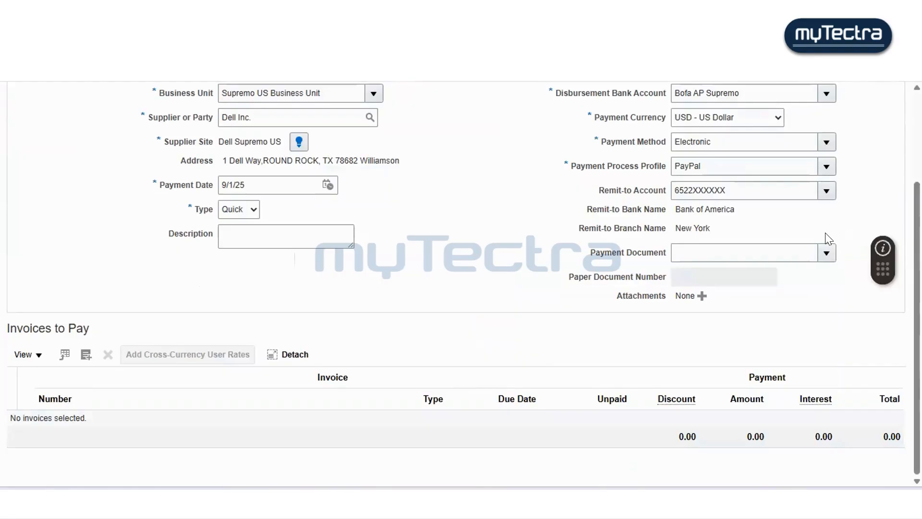
scroll(829, 238, "up", 2)
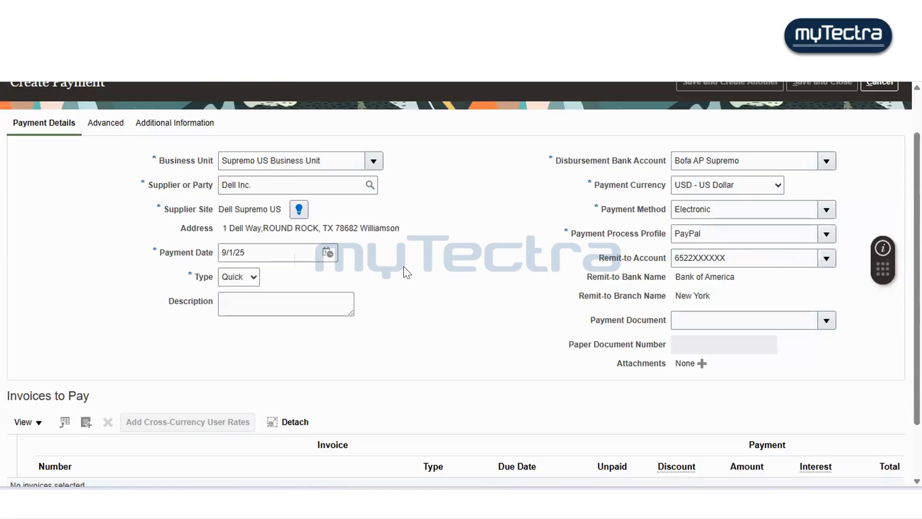
scroll(407, 272, "down", 2)
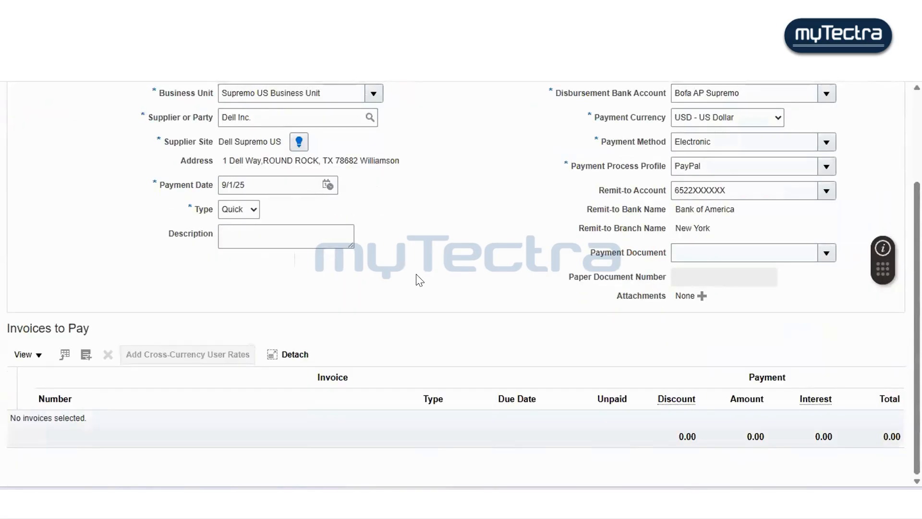
- Search the invoices to pay for invoice 7447 and for all available invoices, then cancel the dialog
left_click(86, 356)
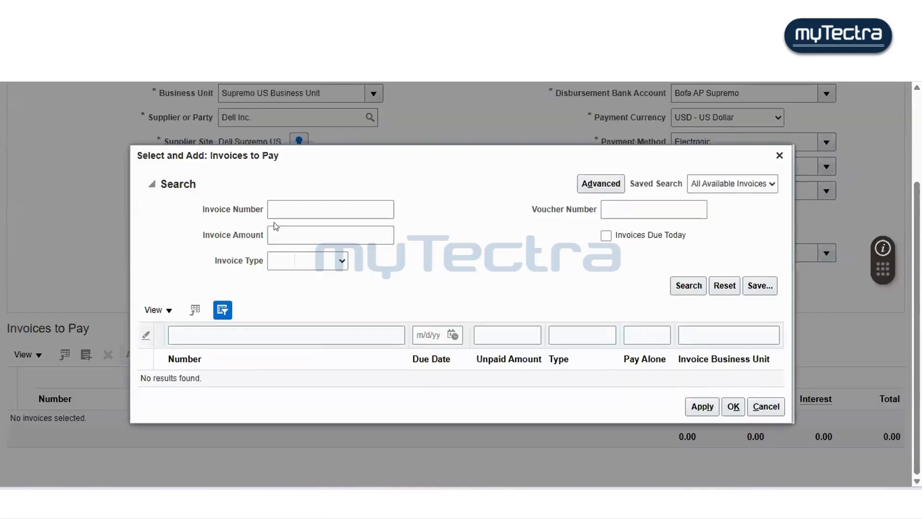
left_click(288, 211)
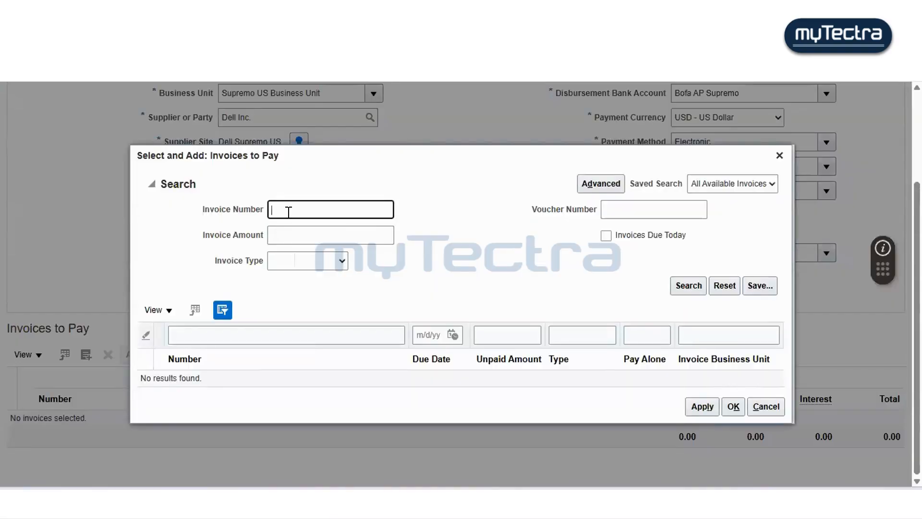
type("7447")
left_click(284, 233)
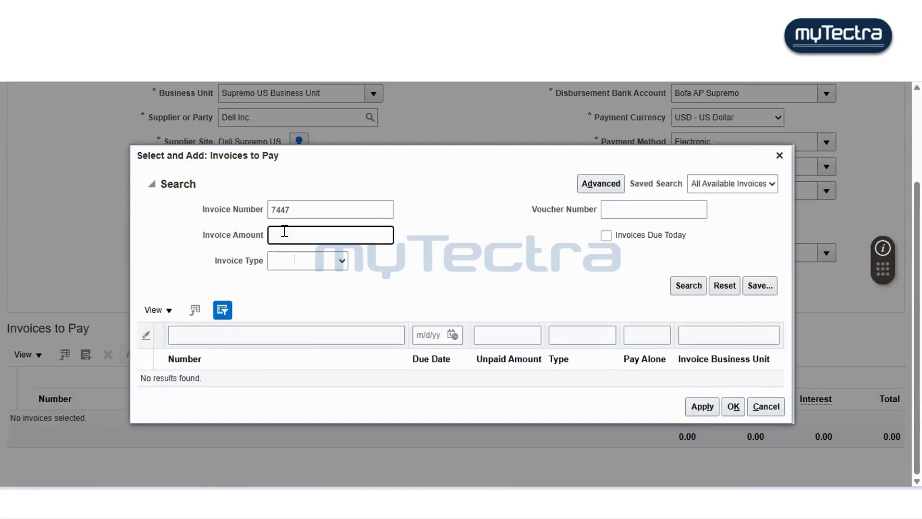
left_click(464, 255)
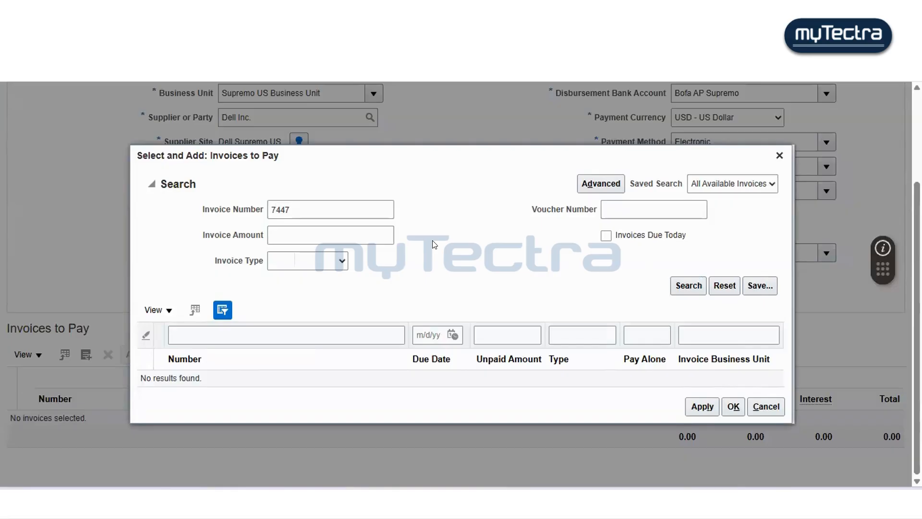
left_click(382, 207)
key("BackSpace")
key("BackSpace")
key("BackSpace")
key("BackSpace")
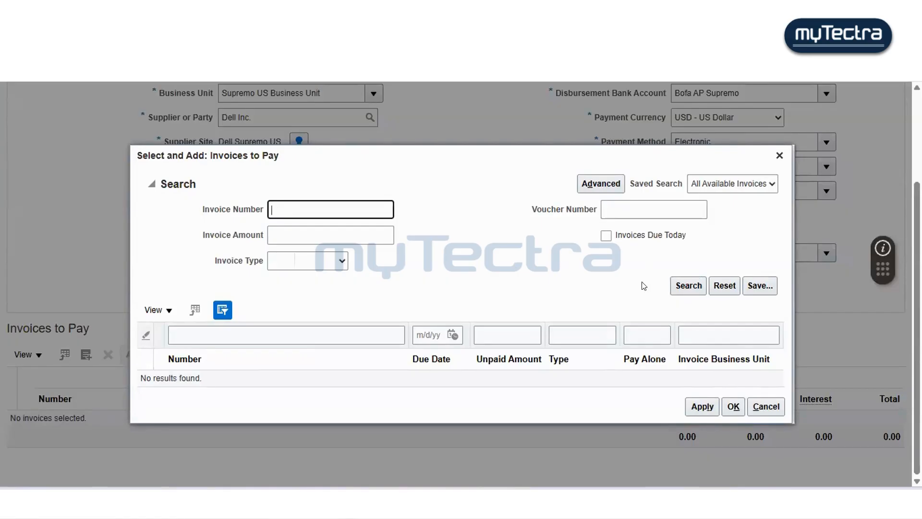
left_click(691, 286)
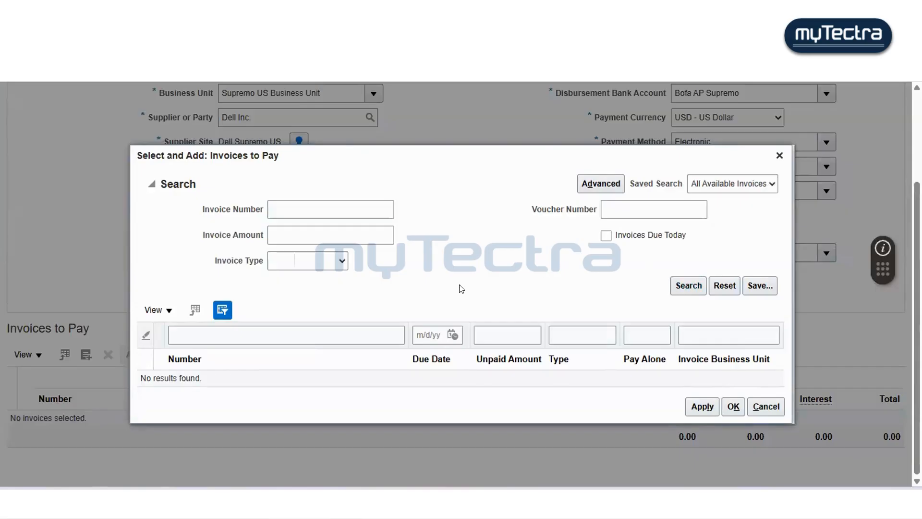
left_click(676, 286)
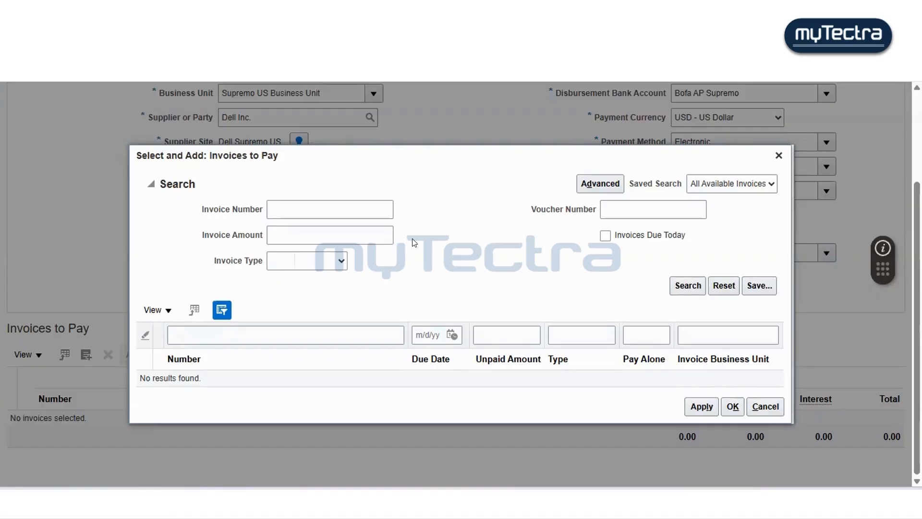
left_click(764, 406)
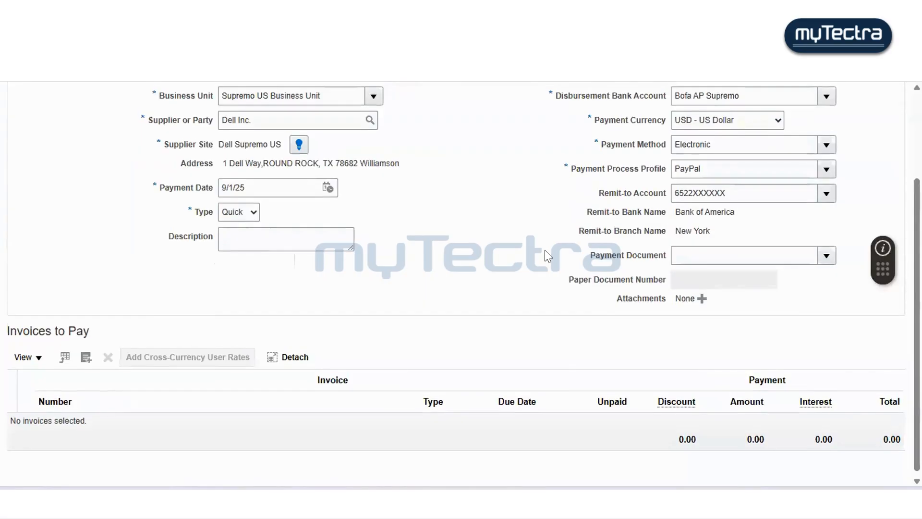
scroll(545, 251, "up", 3)
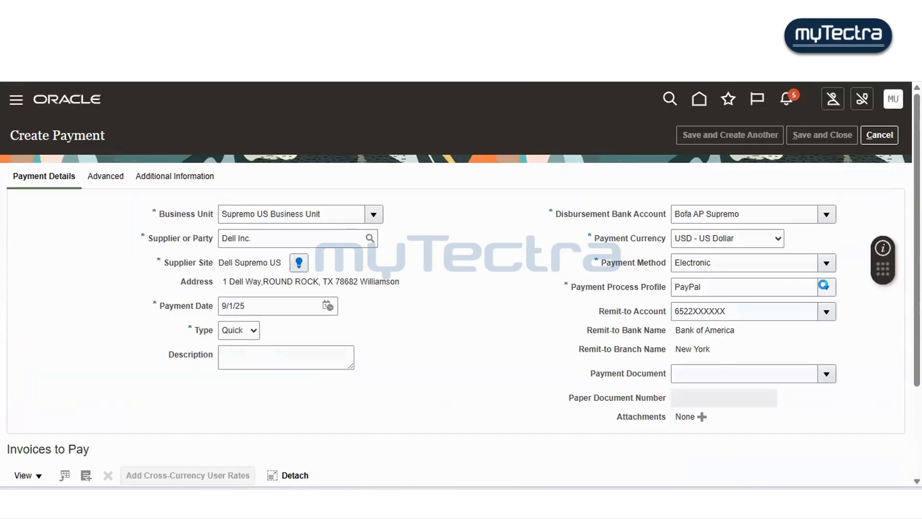
- Change the payment method to Check and set the payment process profile to PayPal again
left_click(826, 287)
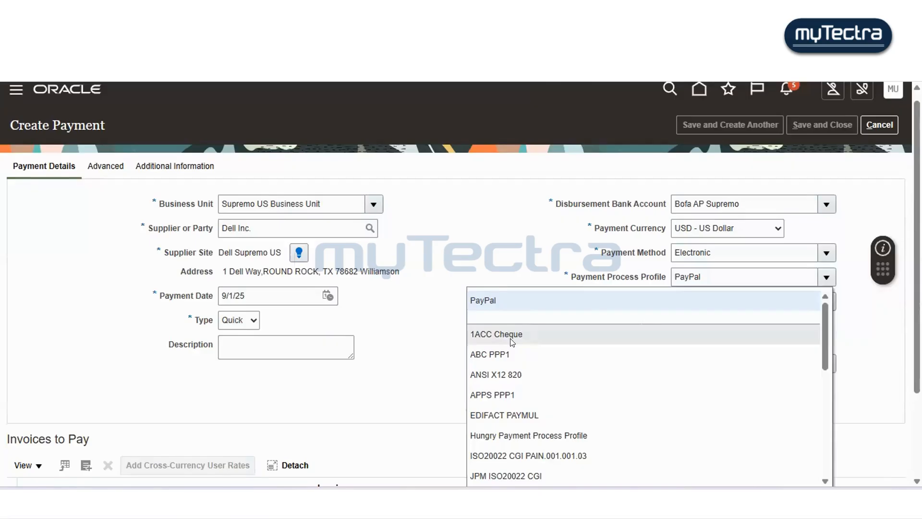
left_click(515, 222)
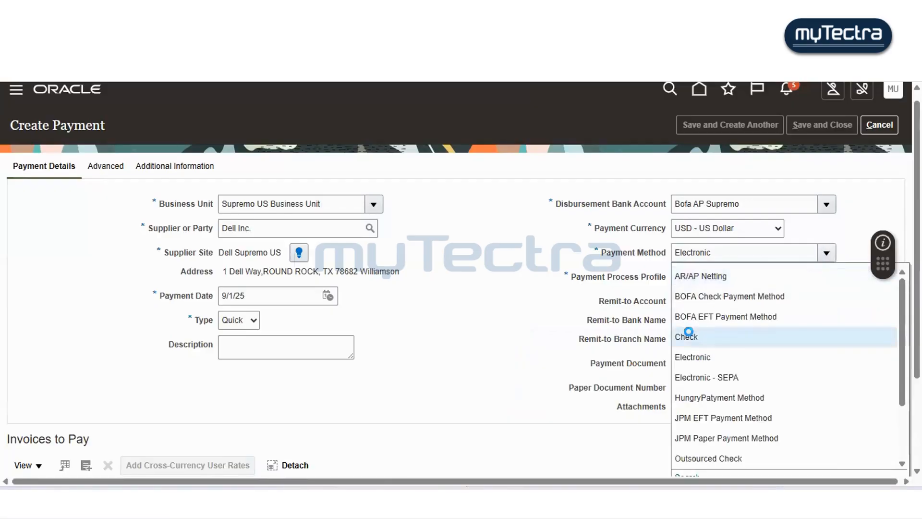
left_click(548, 301)
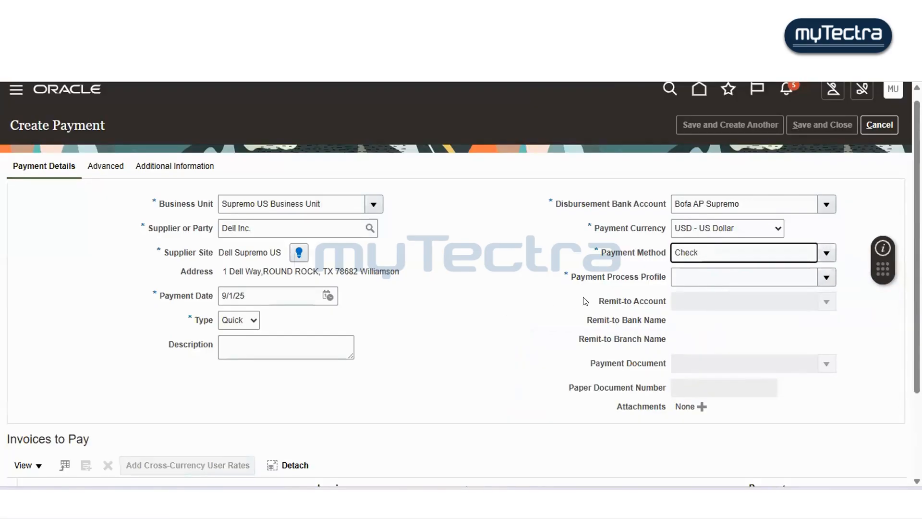
left_click(823, 276)
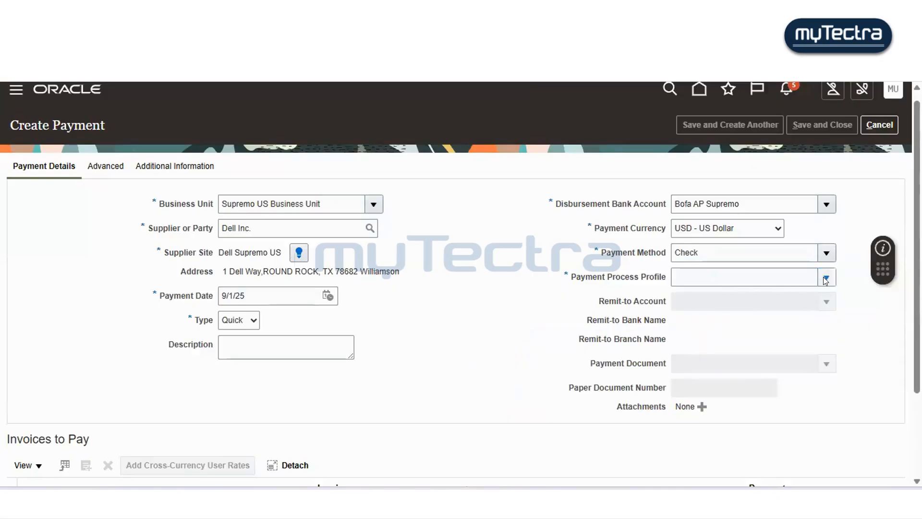
left_click(760, 302)
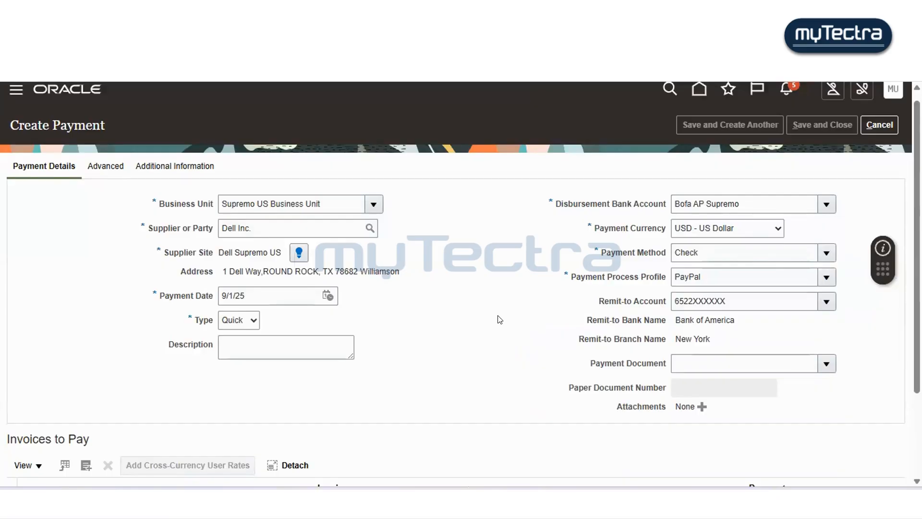
- Search the invoices to pay for invoice 7447, then with a cleared invoice number, and close the selection dialog
scroll(500, 319, "down", 3)
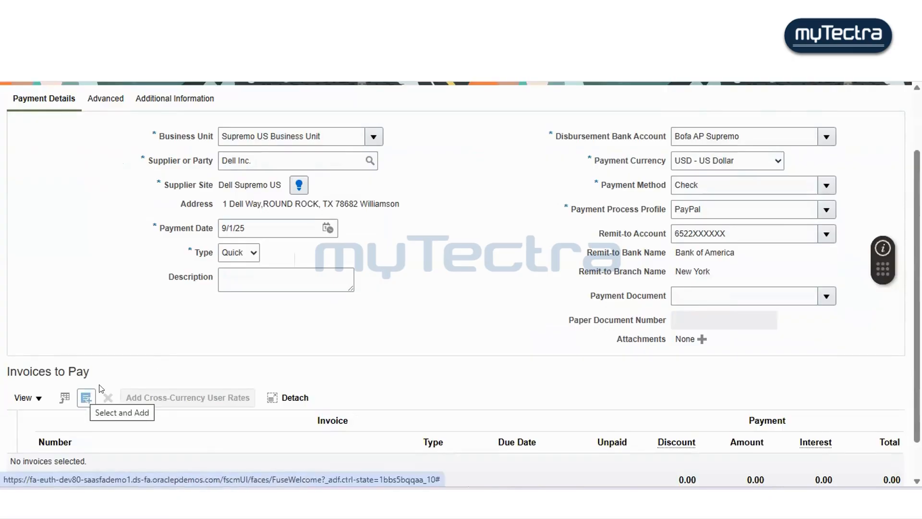
scroll(99, 387, "down", 2)
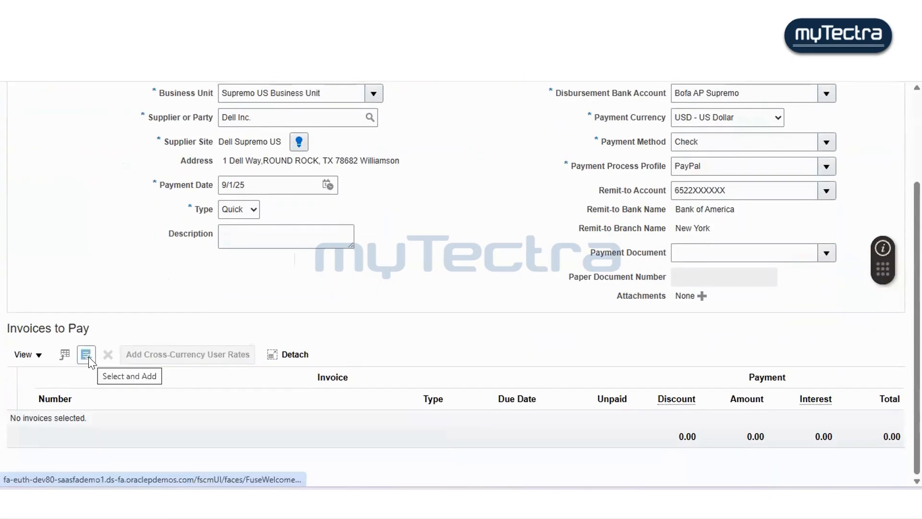
left_click(86, 355)
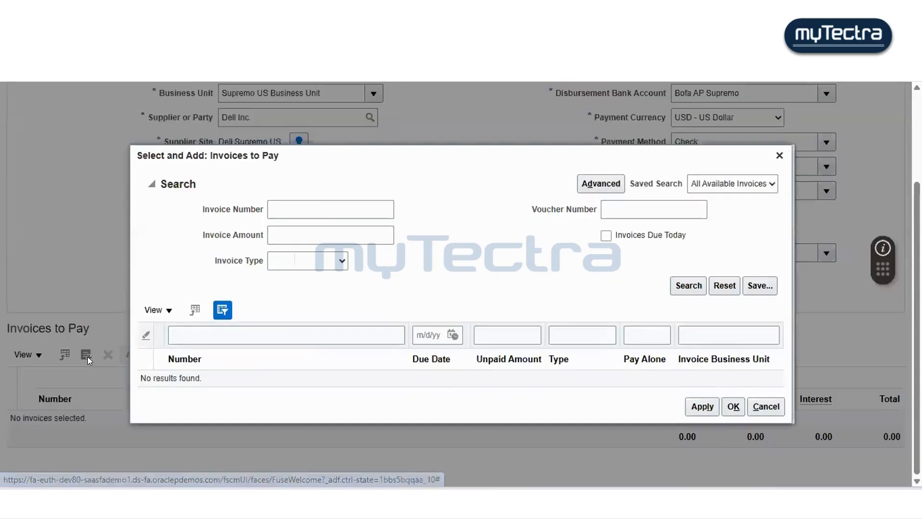
left_click(315, 208)
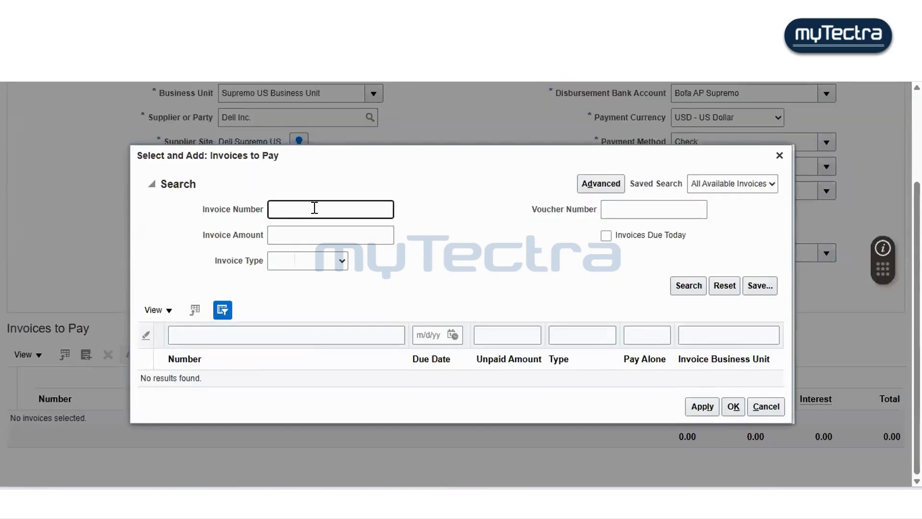
type("7447")
left_click(689, 285)
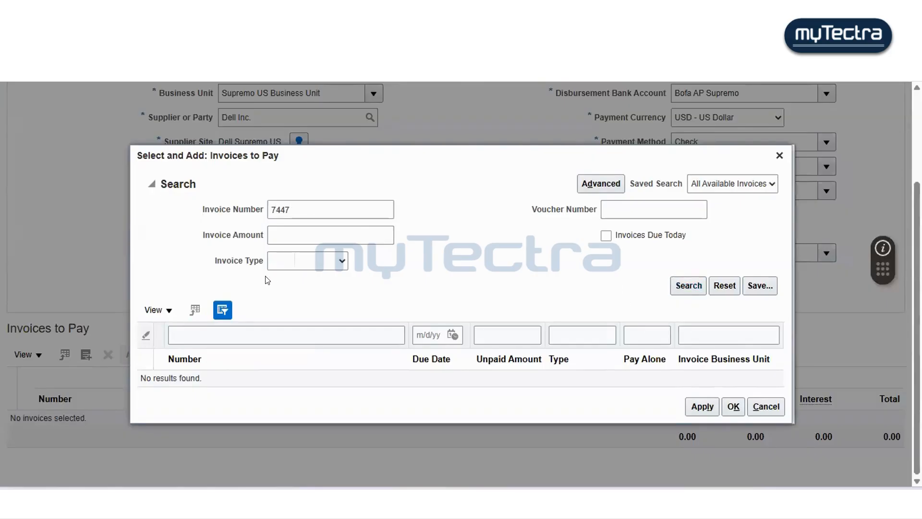
left_click_drag(323, 205, 154, 207)
key("BackSpace")
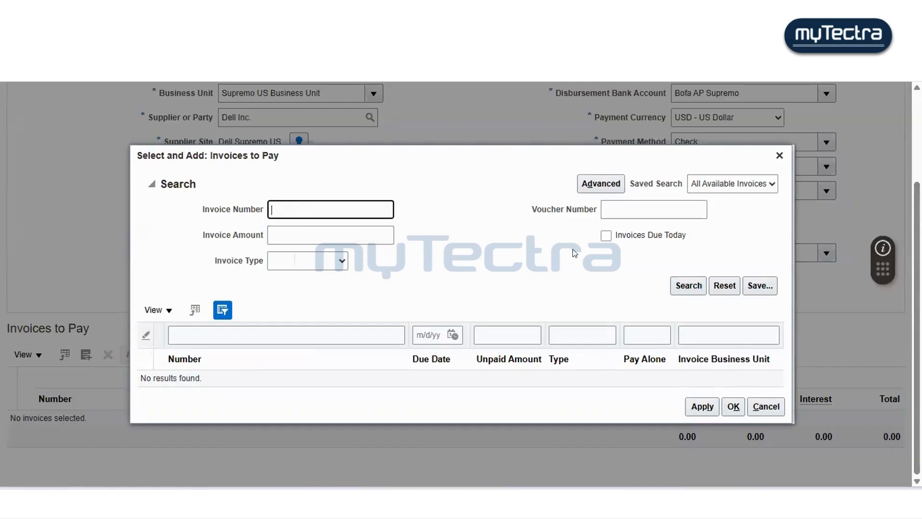
left_click(675, 284)
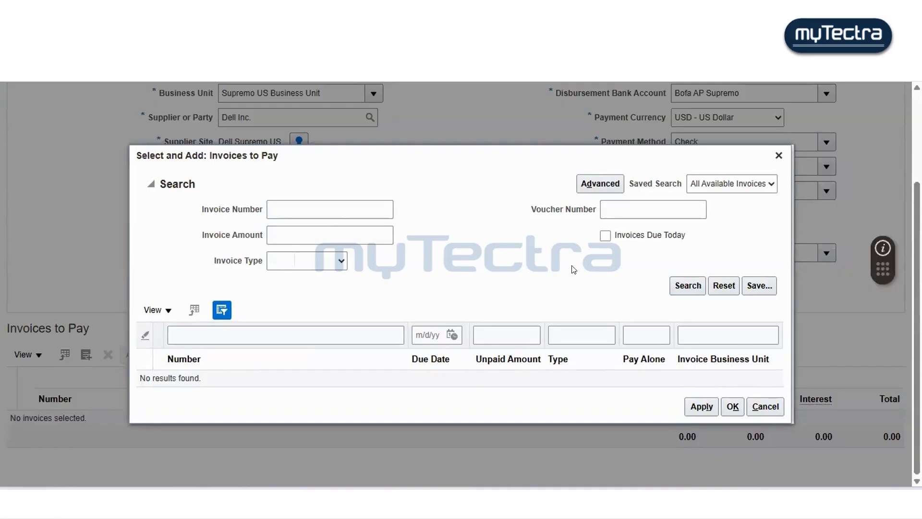
left_click(777, 155)
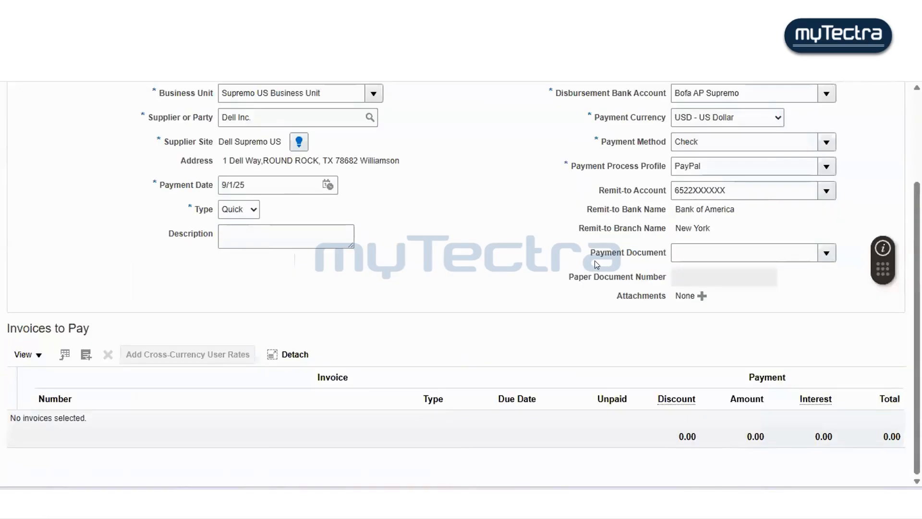
- Cancel the payment creation and discard the unsaved changes
scroll(594, 260, "up", 2)
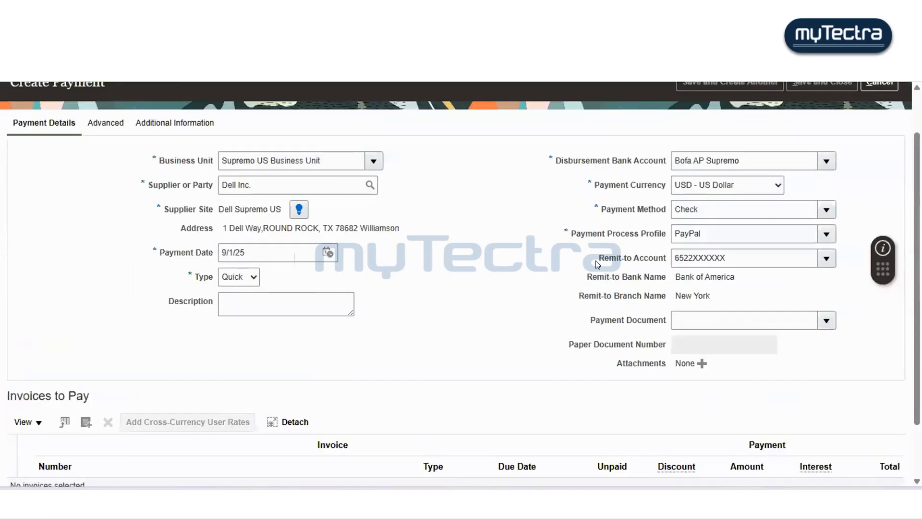
scroll(624, 250, "up", 1)
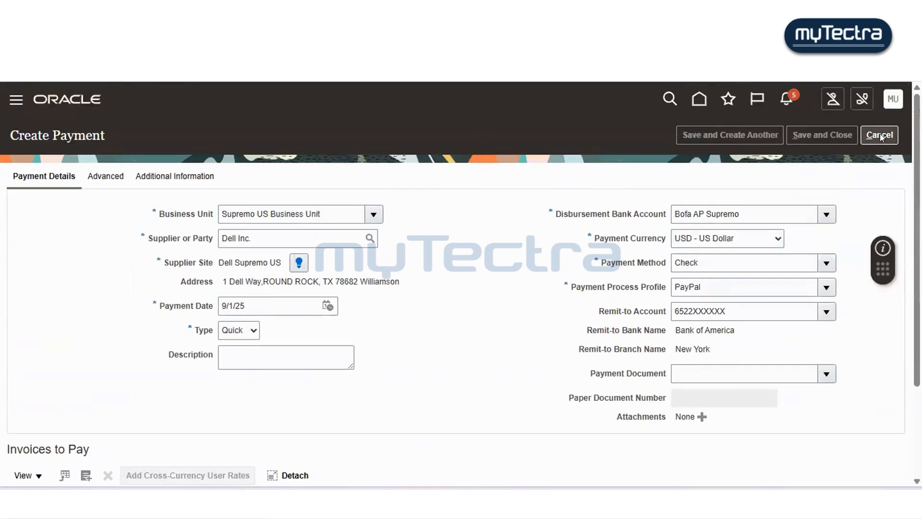
left_click(880, 136)
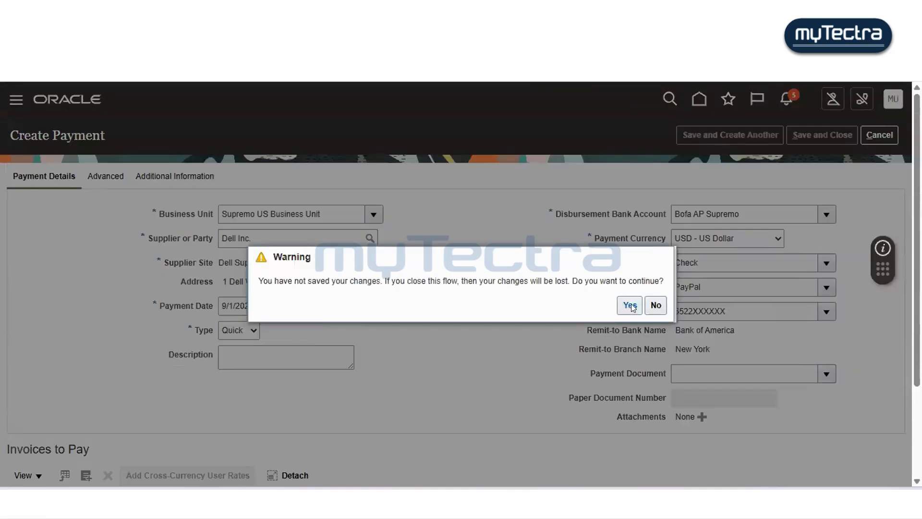
left_click(639, 306)
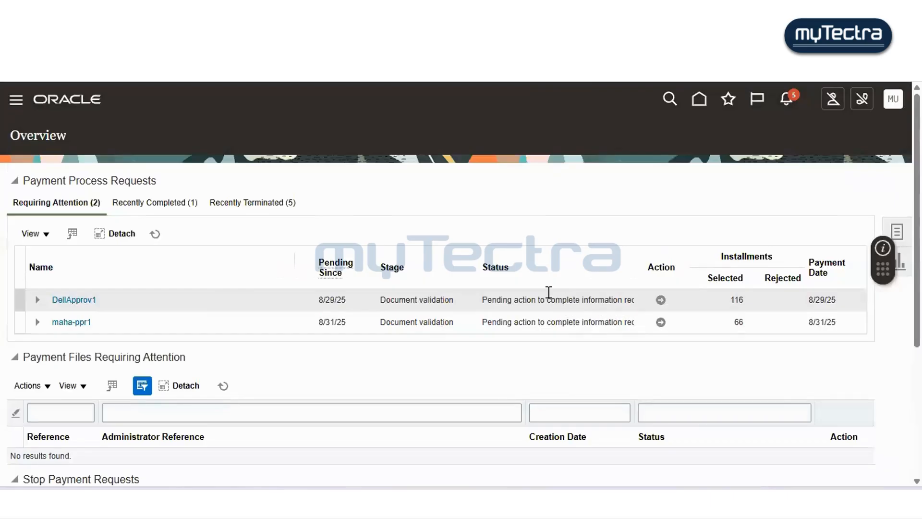
- Open Manage Invoices and search for invoice 7447
left_click(700, 94)
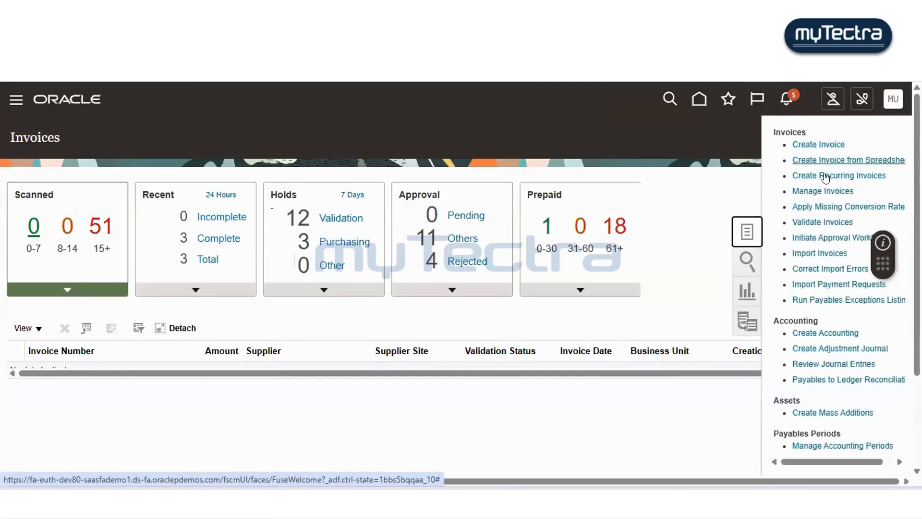
left_click(822, 191)
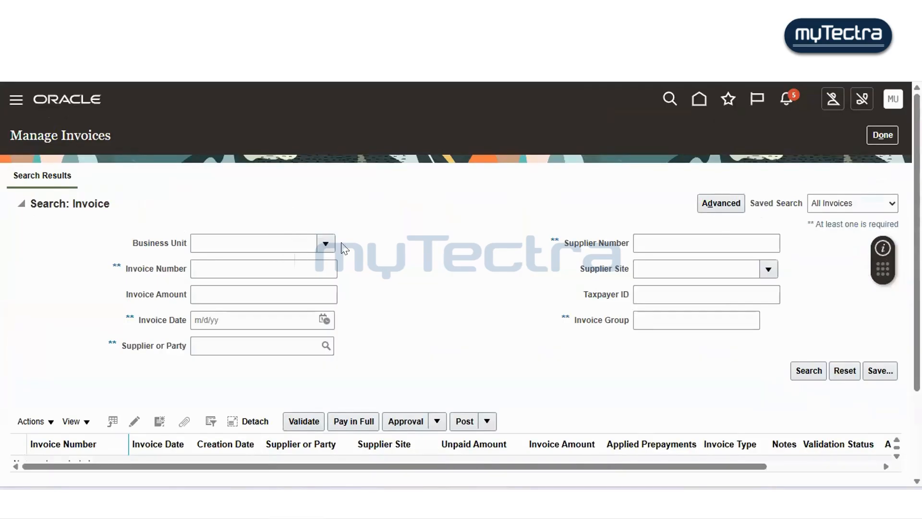
left_click(304, 262)
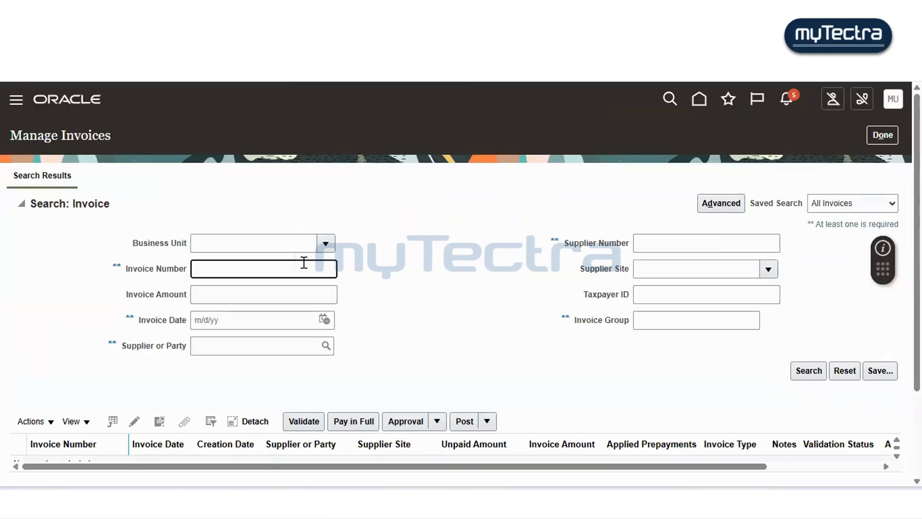
type("7447")
left_click(478, 279)
scroll(477, 280, "down", 2)
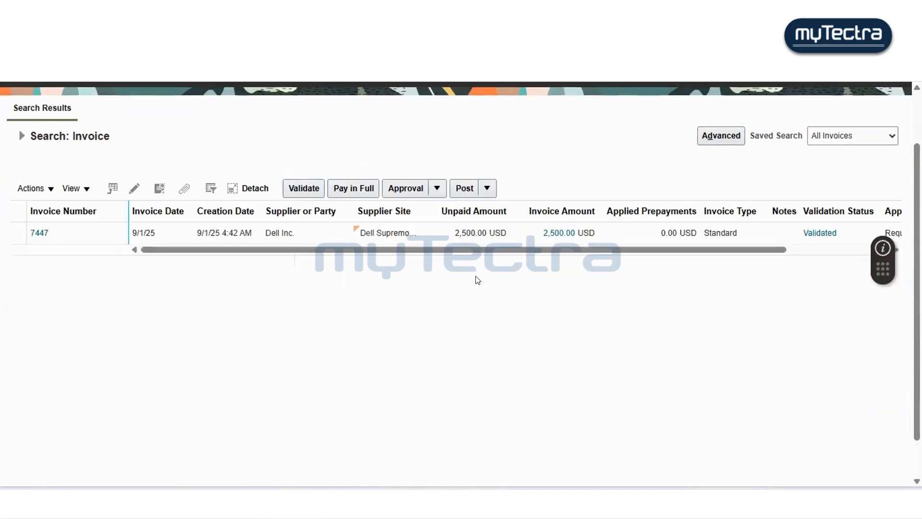
- Examine invoice 7447's validation and approval statuses and the available approval actions
left_click(417, 229)
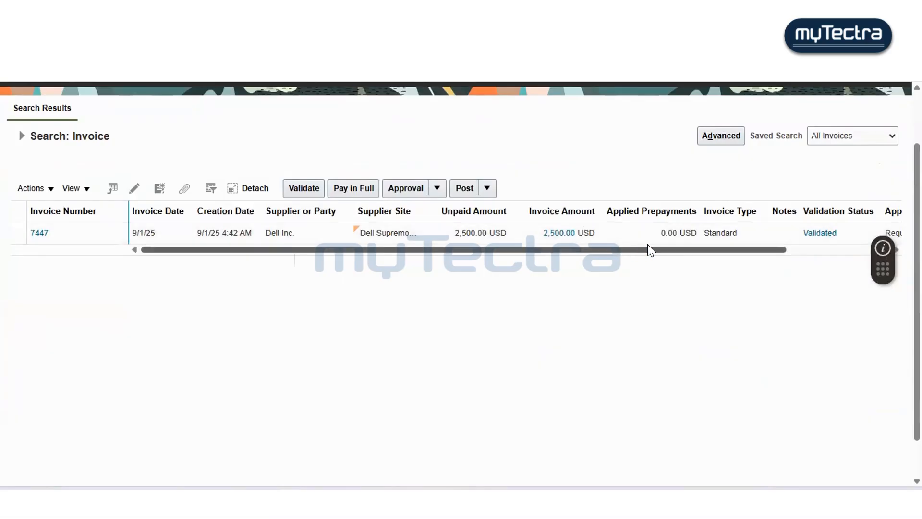
scroll(647, 247, "right", 5)
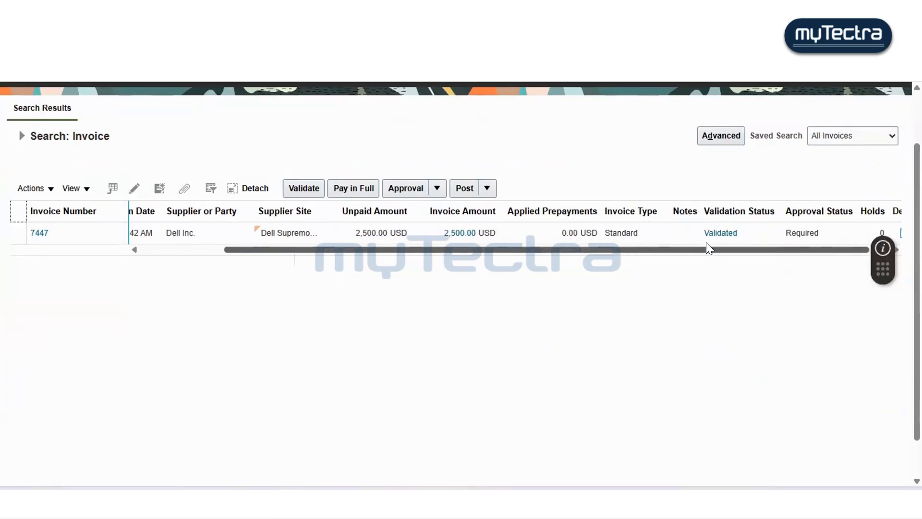
scroll(706, 248, "right", 2)
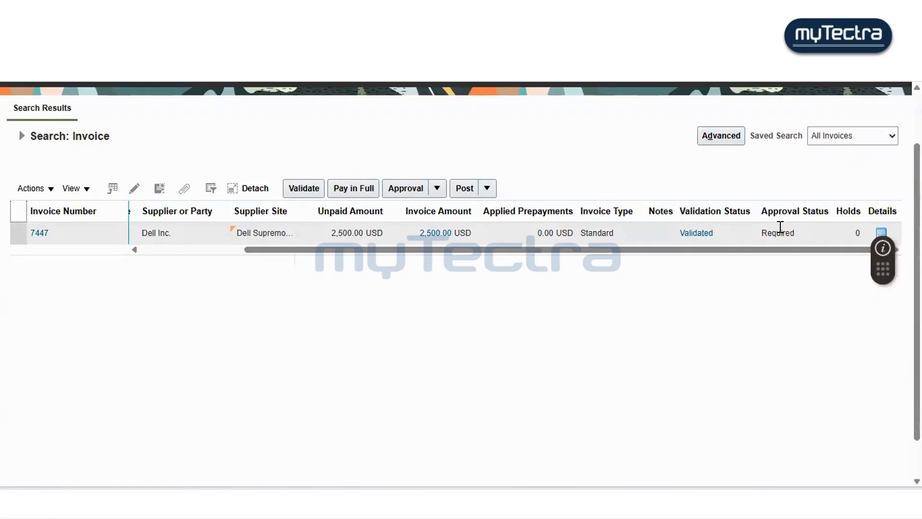
left_click(437, 188)
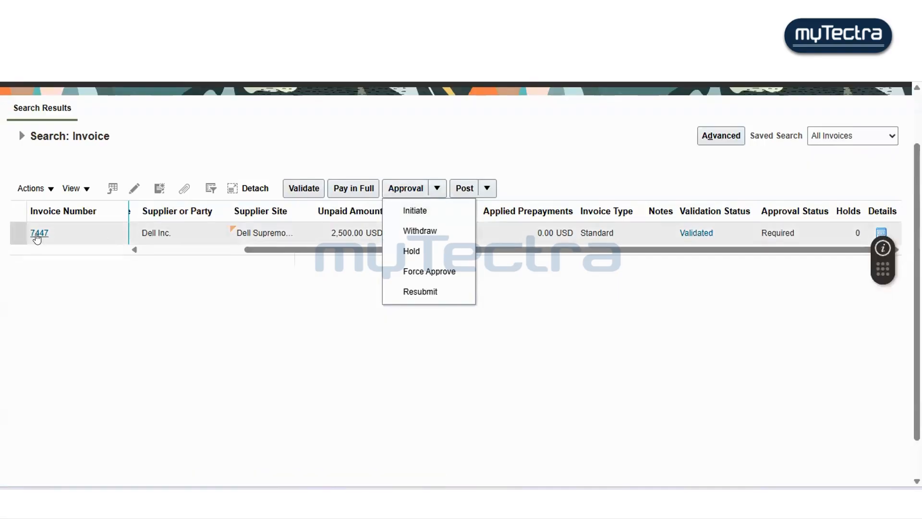
left_click_drag(353, 250, 162, 249)
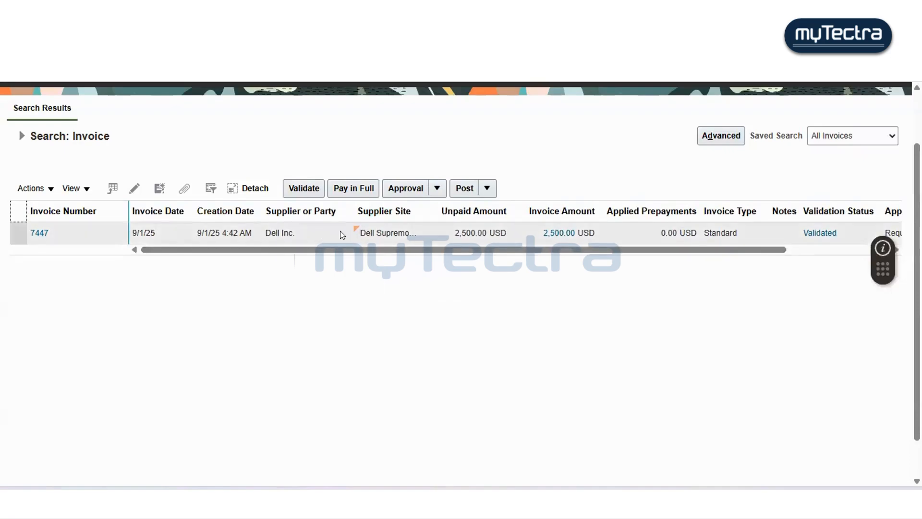
- Try to force approve invoice 7447
left_click(267, 228)
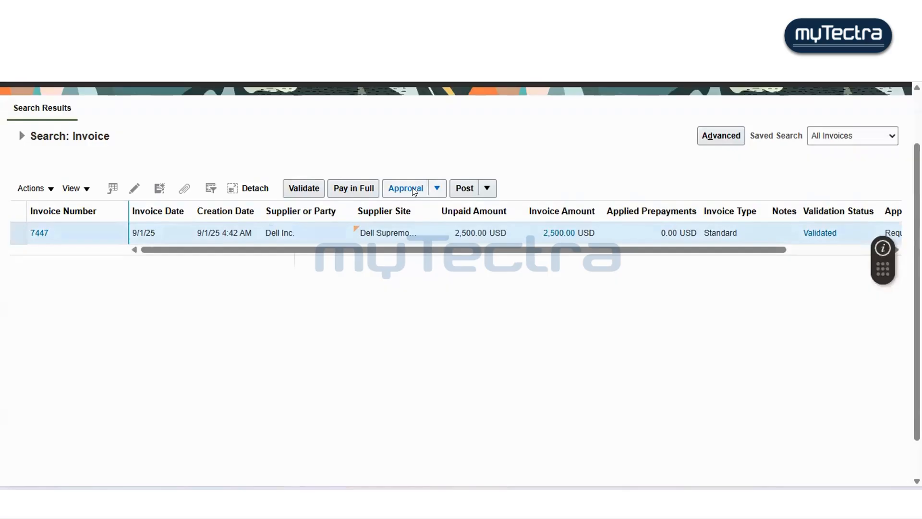
left_click(437, 189)
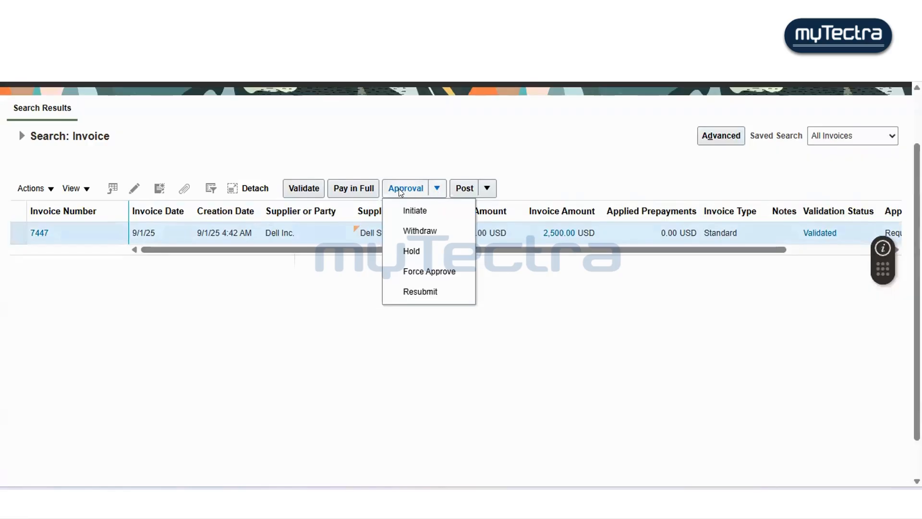
left_click(409, 271)
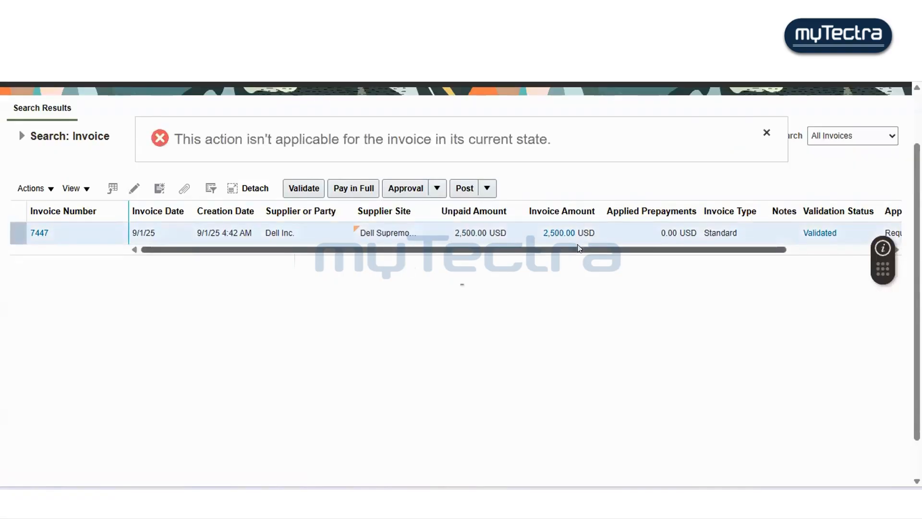
left_click_drag(578, 249, 499, 249)
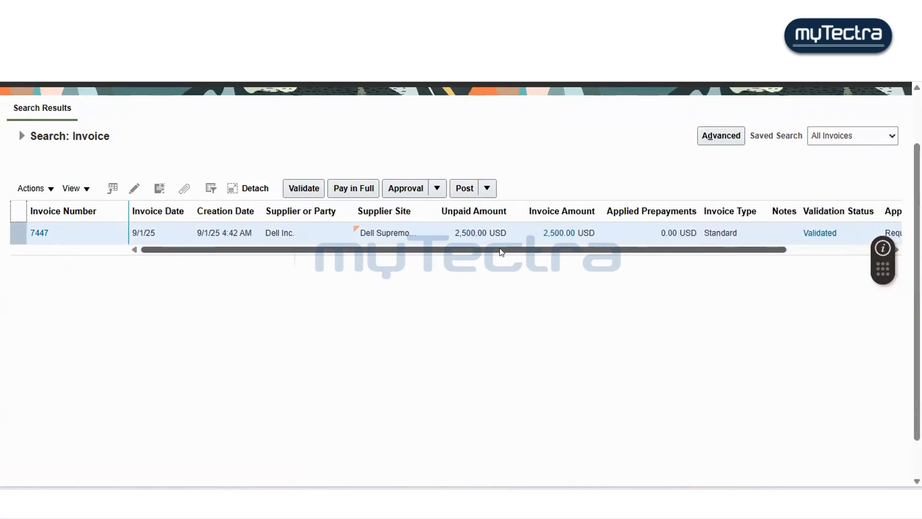
left_click(405, 191)
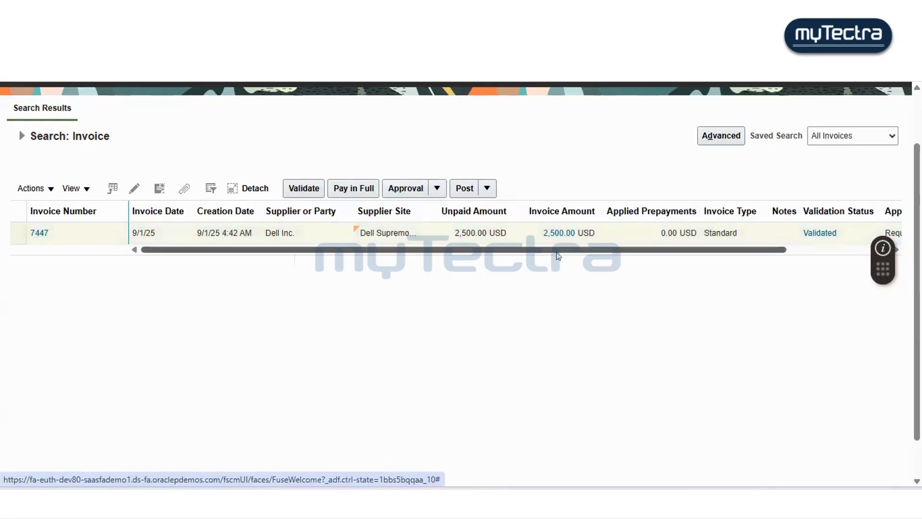
left_click_drag(566, 249, 465, 260)
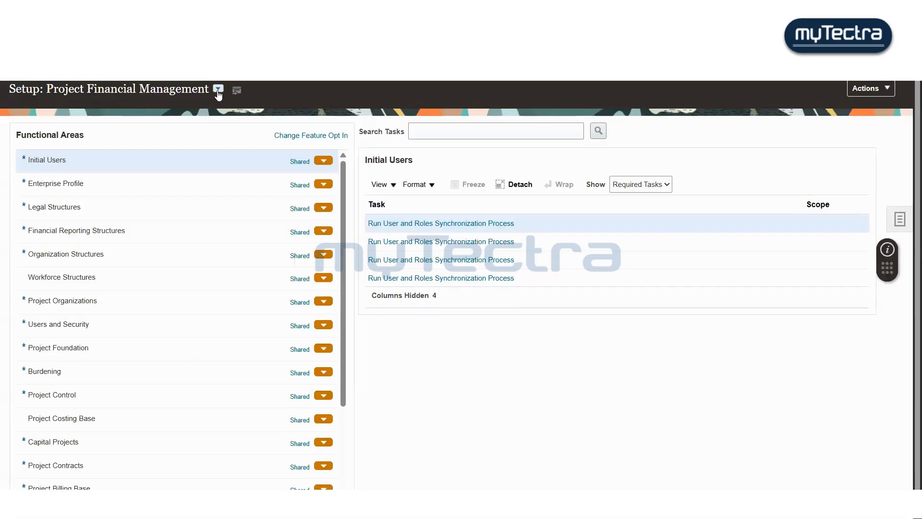
- Switch the setup offering from Project Financial Management to Financials
left_click(218, 90)
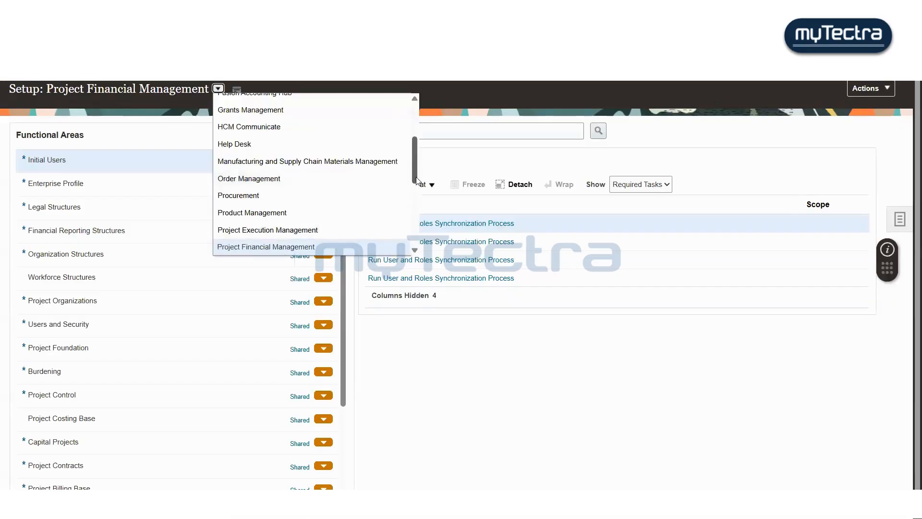
mouse_move(416, 181)
left_mouse_down()
mouse_move(421, 253)
mouse_move(423, 169)
left_mouse_up()
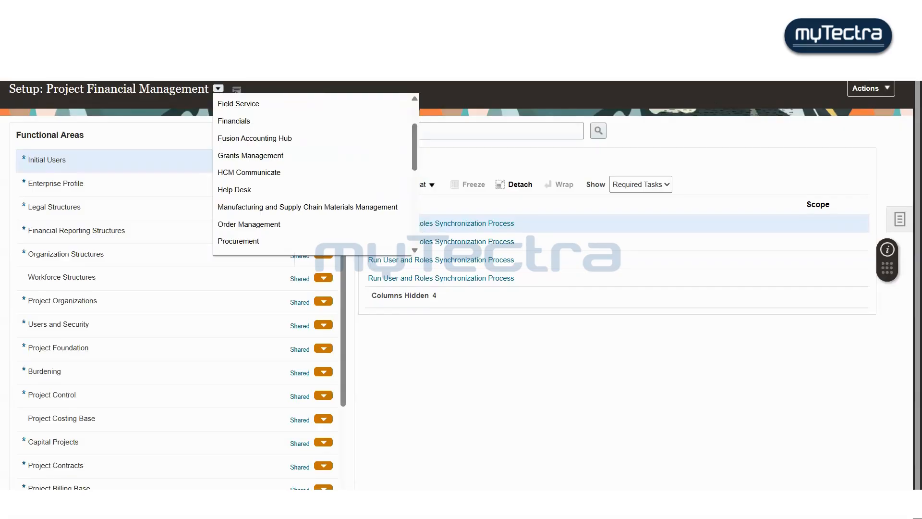
left_click(270, 122)
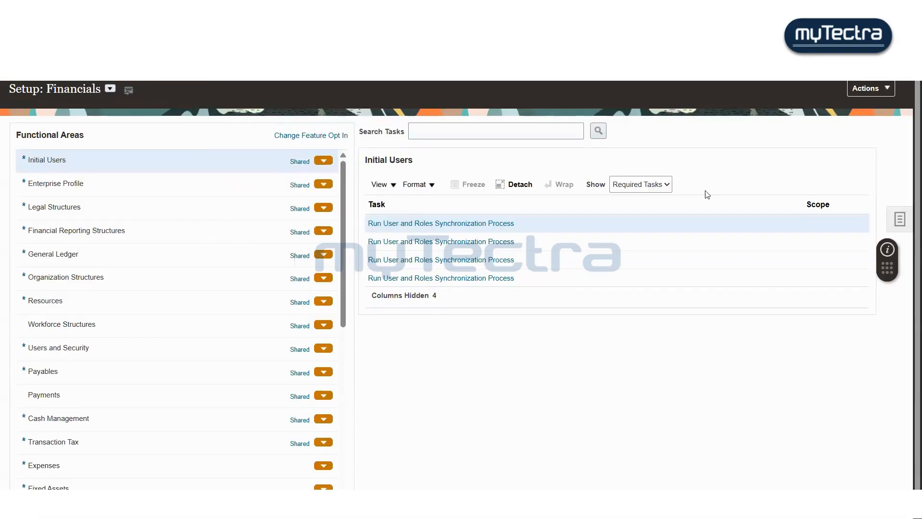
- Open the Payables functional area's setup task list in the Financials offering
left_click(470, 126)
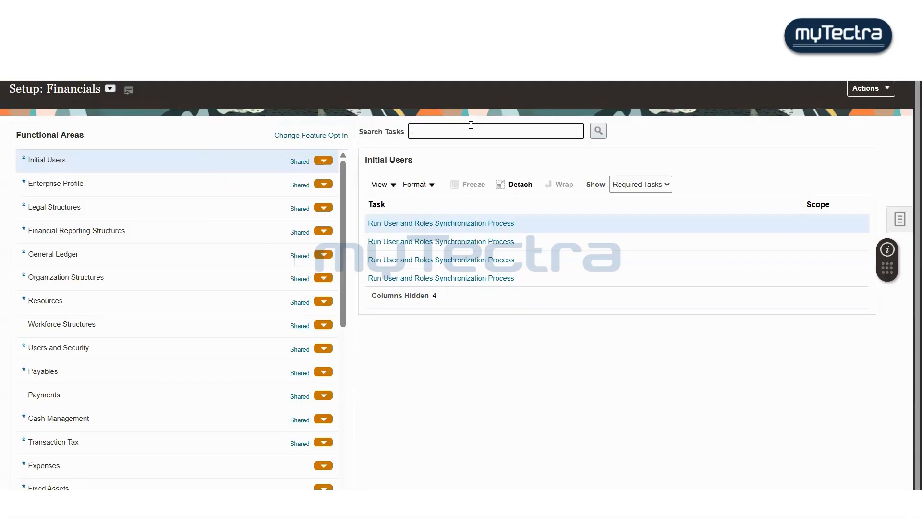
left_click(113, 369)
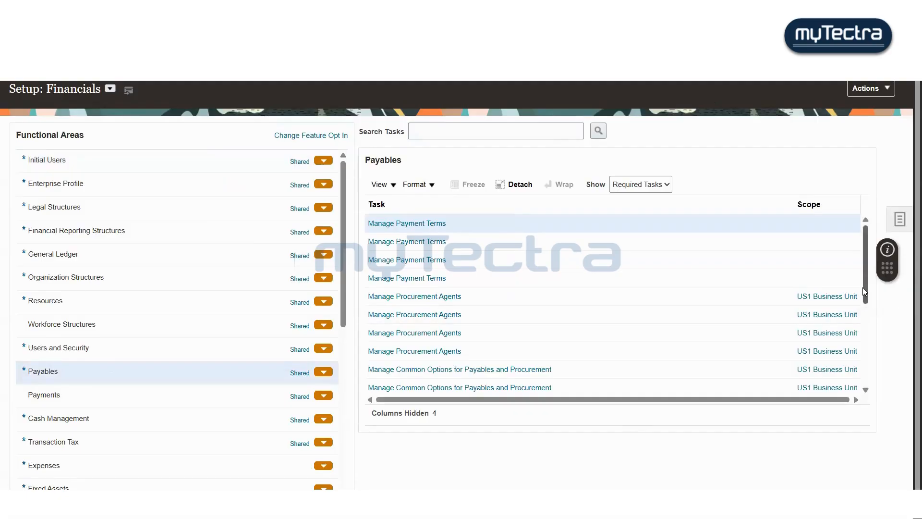
left_click_drag(862, 288, 869, 318)
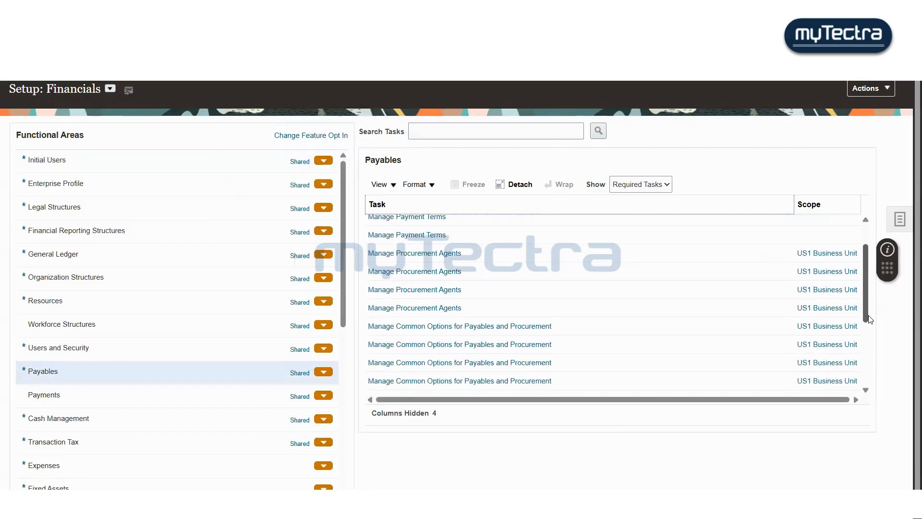
left_click(830, 310)
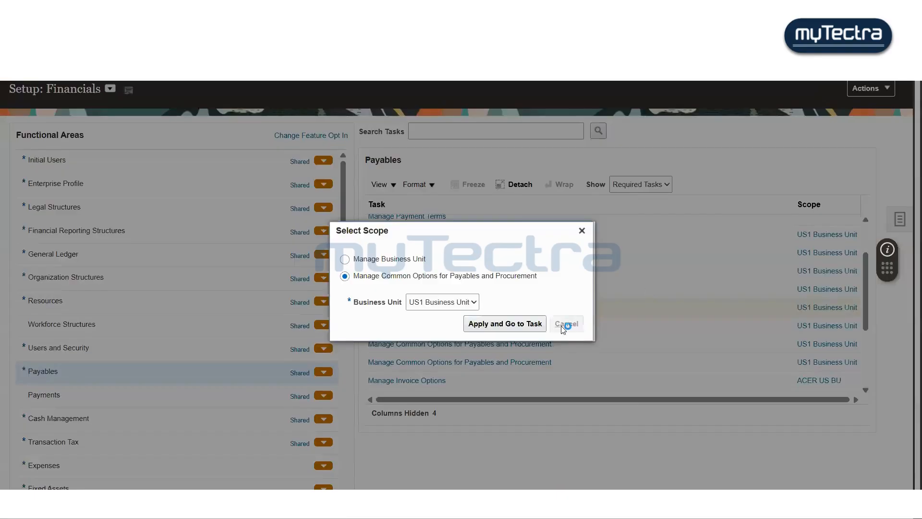
left_click(565, 323)
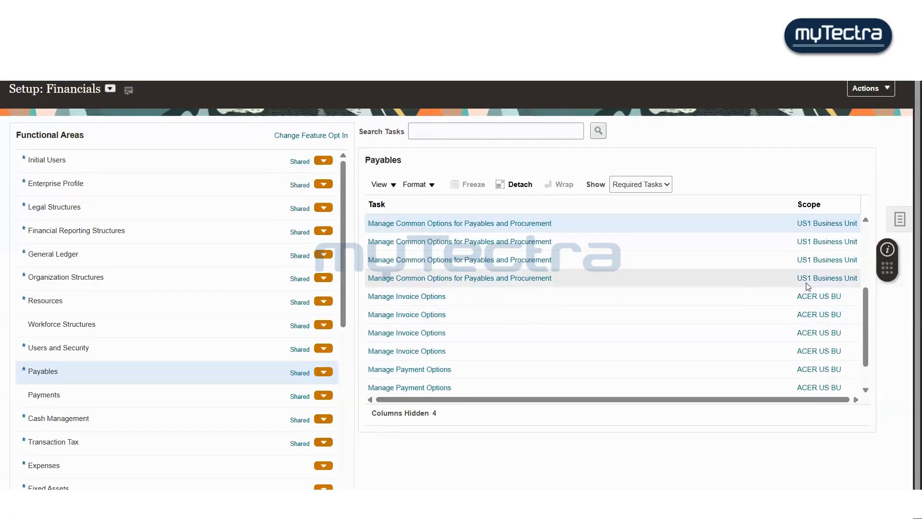
- Scope the Manage Invoice Options task to Supremo US Business Unit by searching business units for Sup%US%
left_click(818, 297)
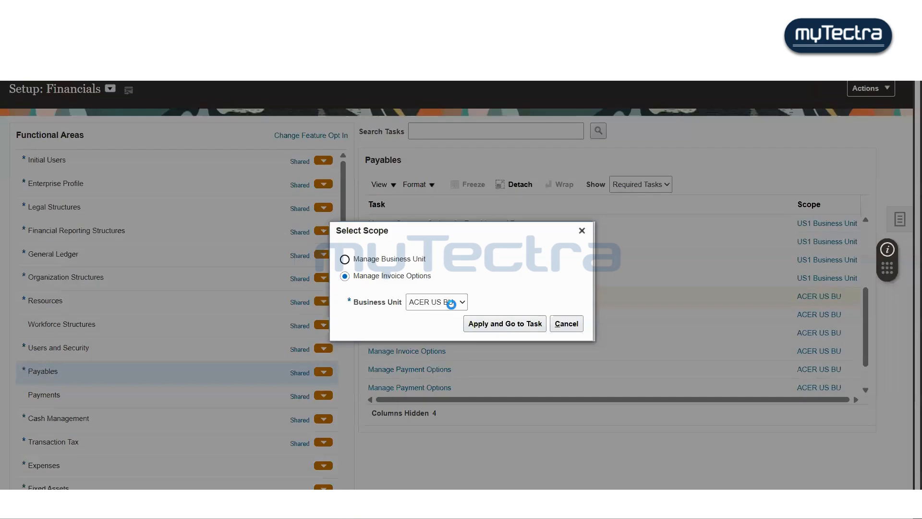
left_click(451, 302)
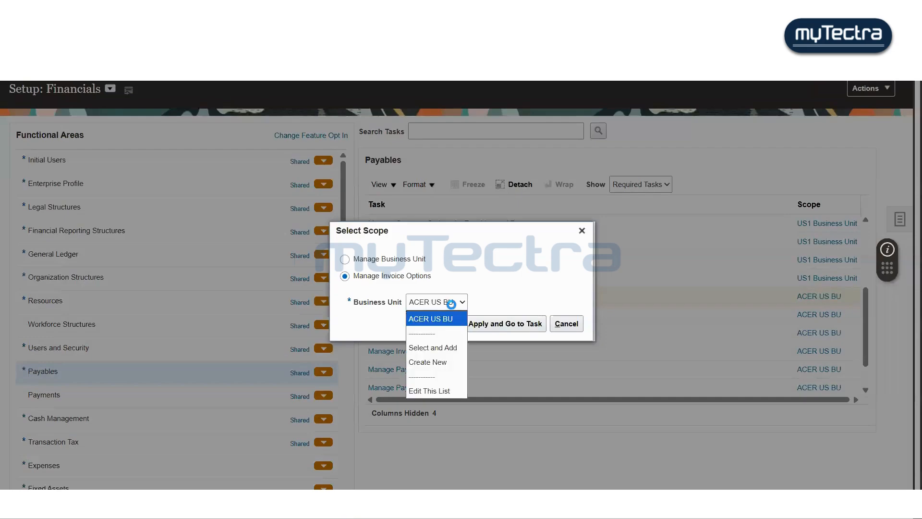
left_click(446, 349)
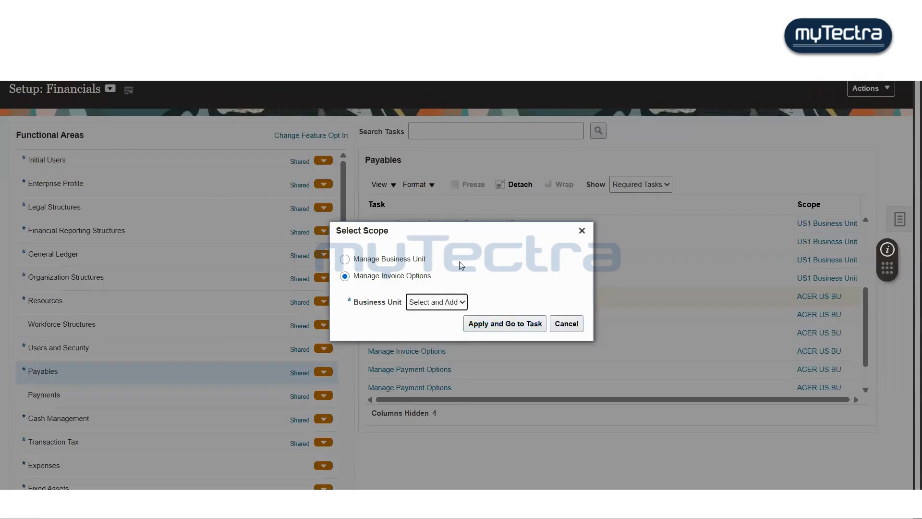
left_click(501, 322)
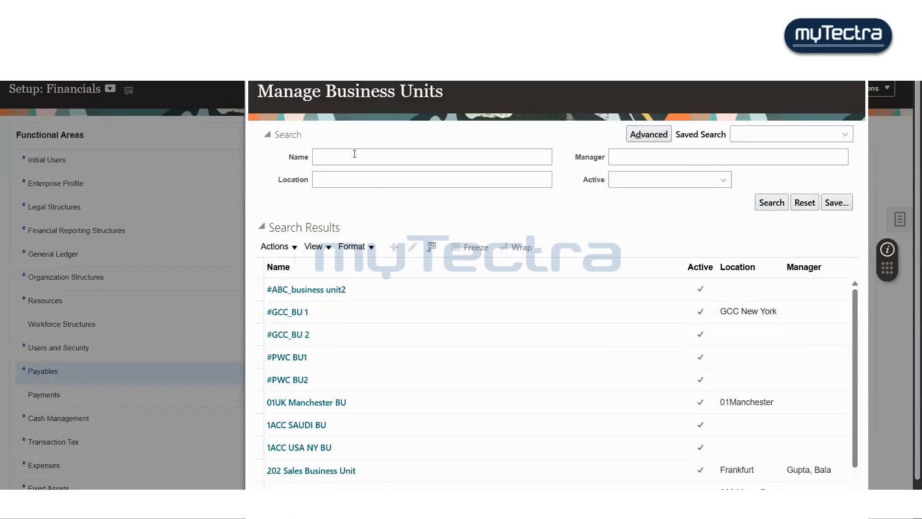
left_click(355, 154)
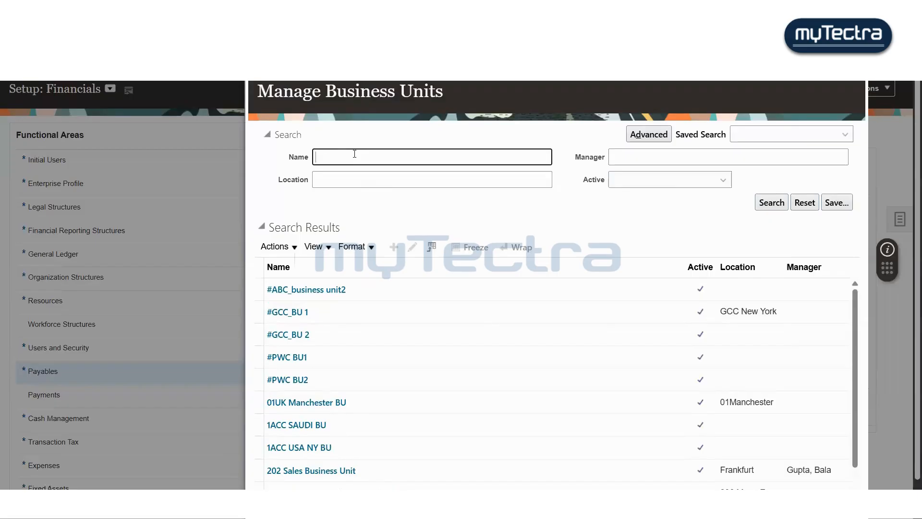
type("Sup%US%")
key("Return")
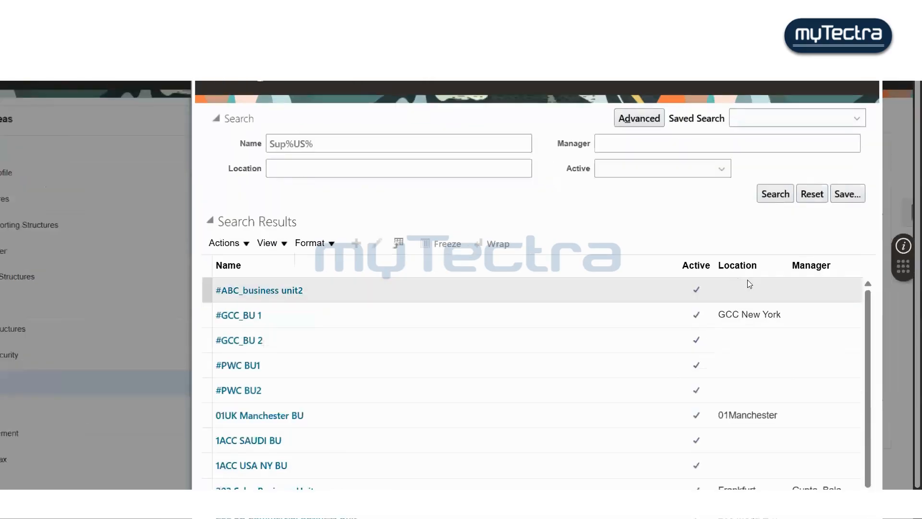
right_click(867, 325)
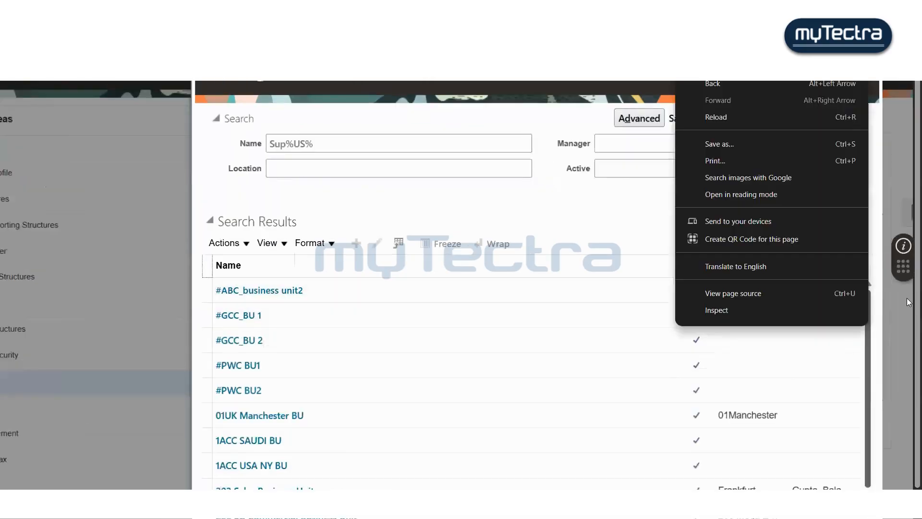
left_click(866, 220)
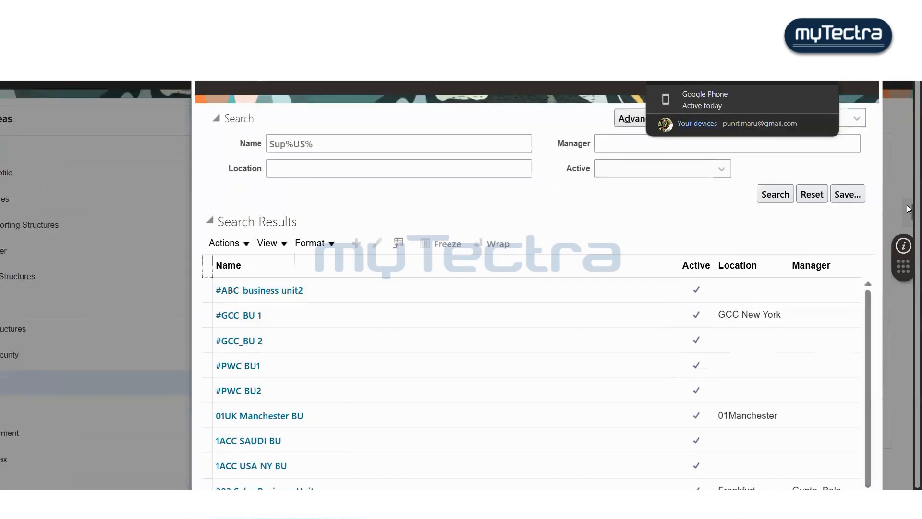
scroll(909, 230, "down", 1)
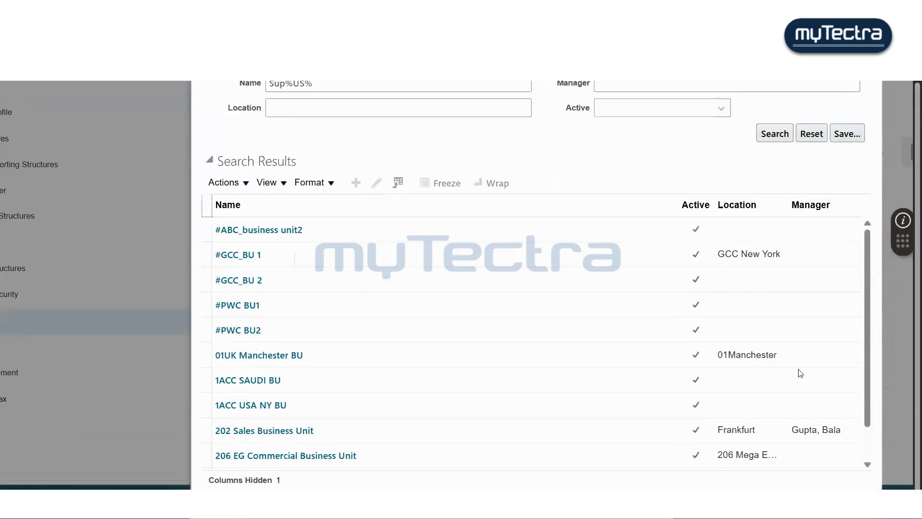
left_click(769, 135)
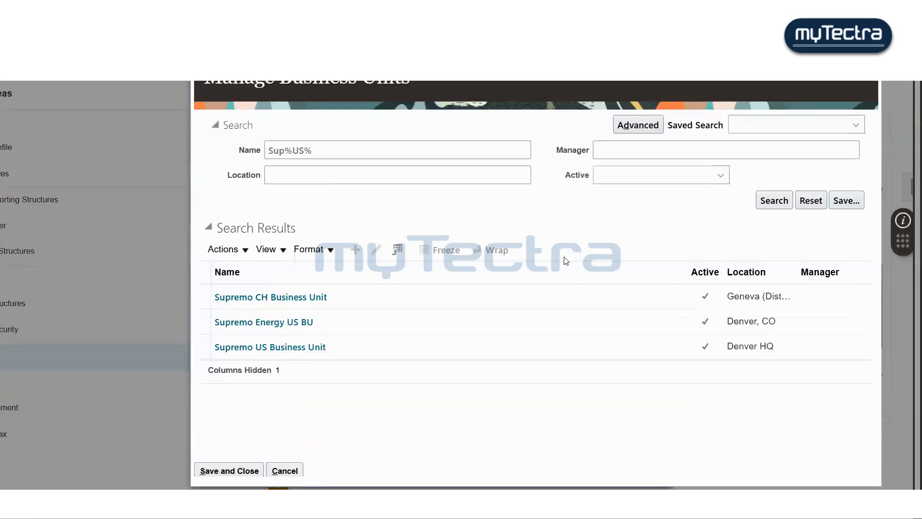
left_click(474, 346)
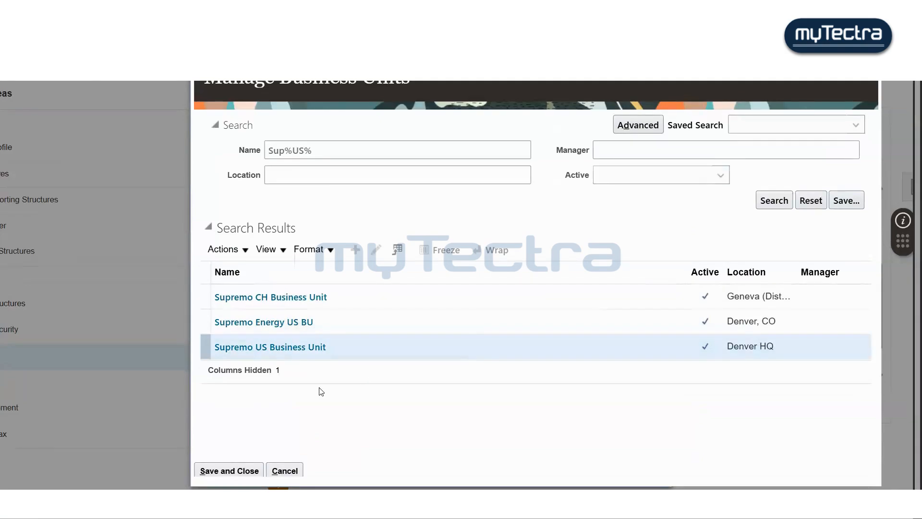
left_click(222, 471)
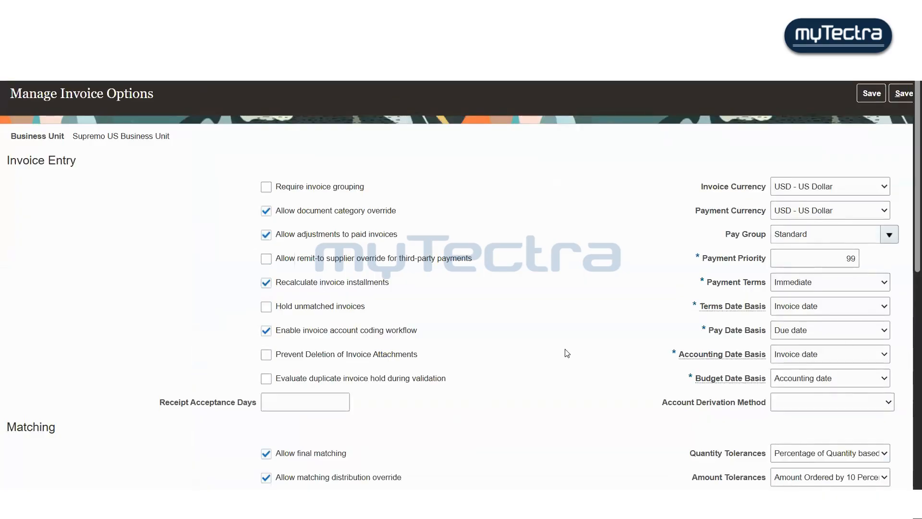
- Turn off the invoice account coding workflow and invoice approval options for Supremo US Business Unit
key("ctrl+minus")
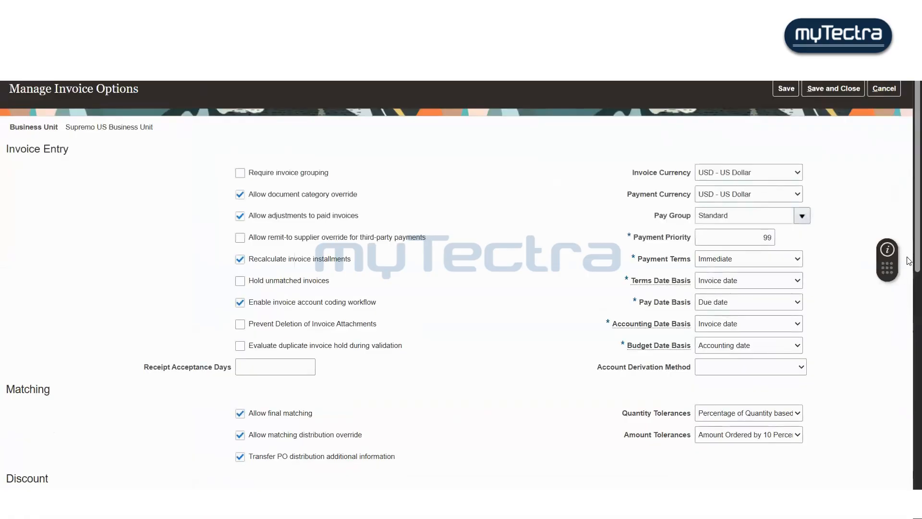
scroll(908, 240, "down", 1)
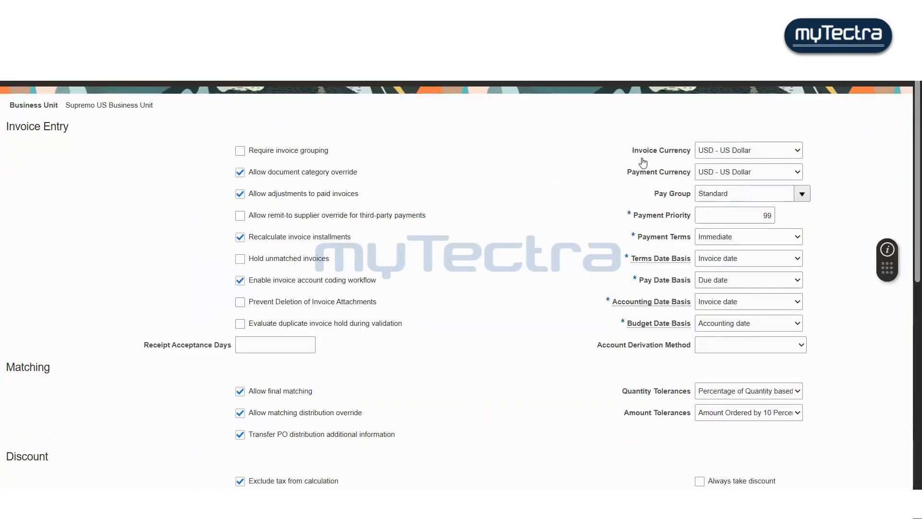
left_click(241, 281)
scroll(909, 229, "down", 1)
scroll(908, 229, "down", 2)
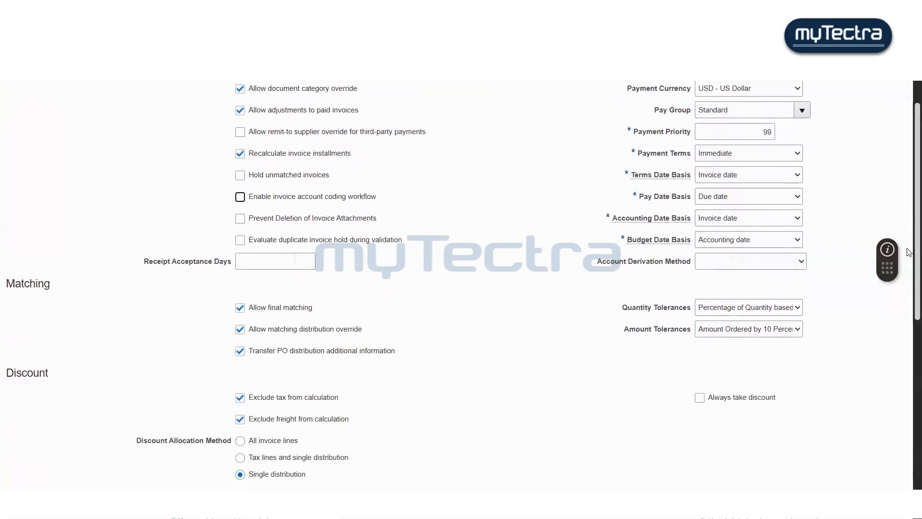
scroll(908, 252, "down", 1)
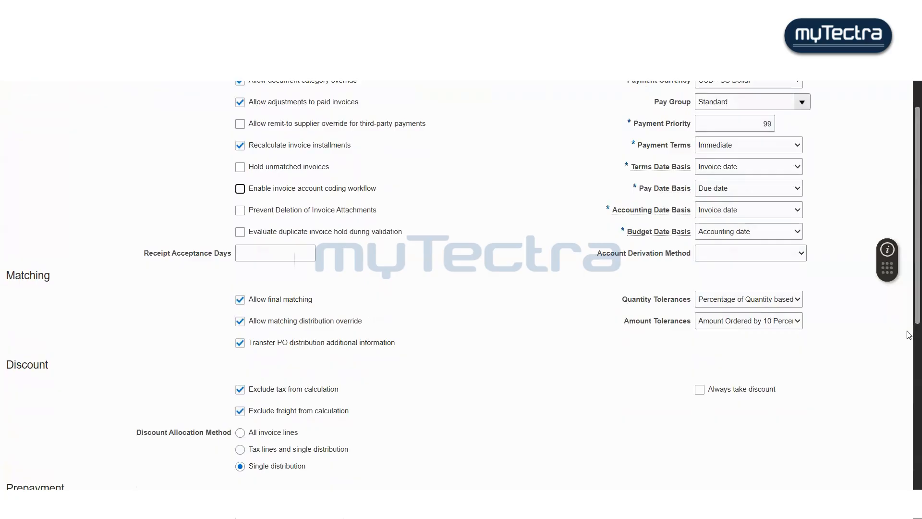
scroll(909, 261, "down", 5)
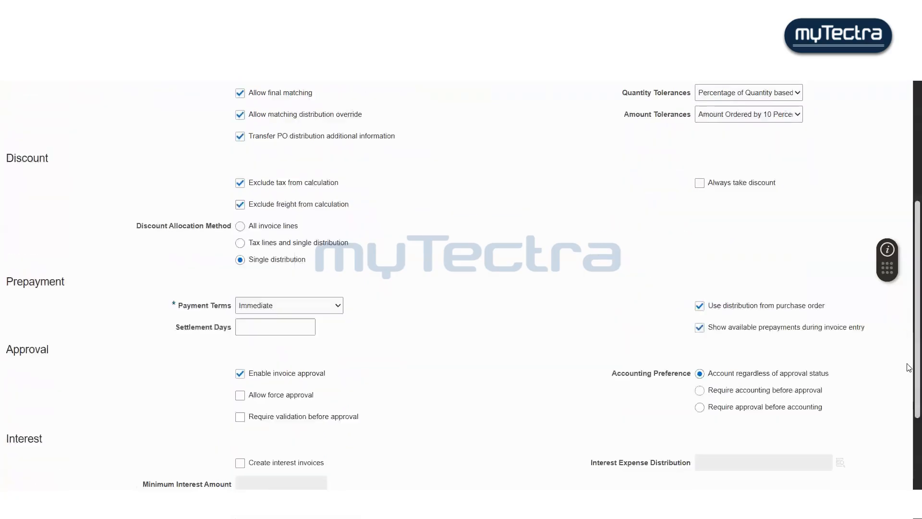
scroll(909, 381, "down", 2)
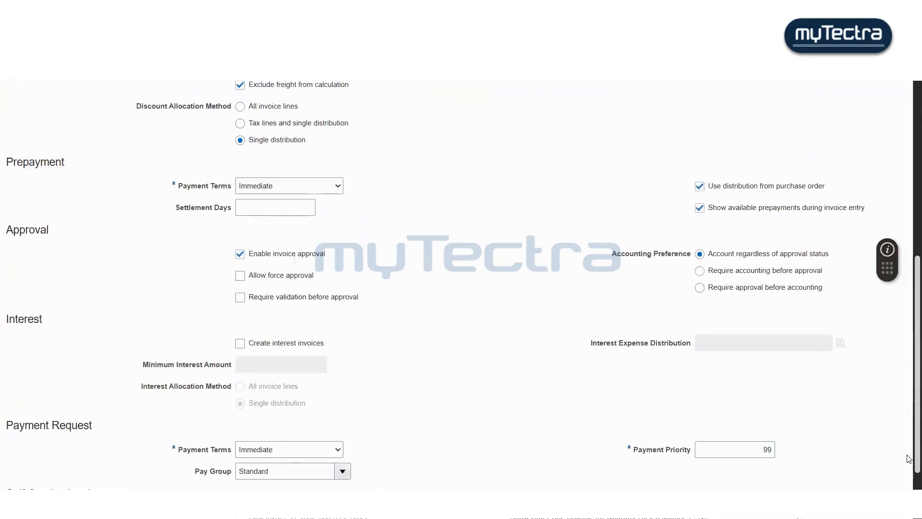
scroll(909, 461, "down", 2)
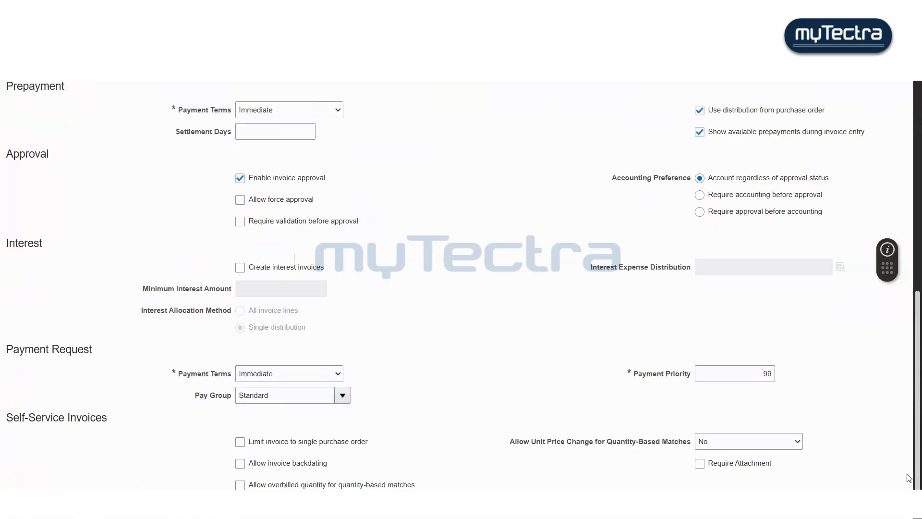
scroll(909, 384, "up", 4)
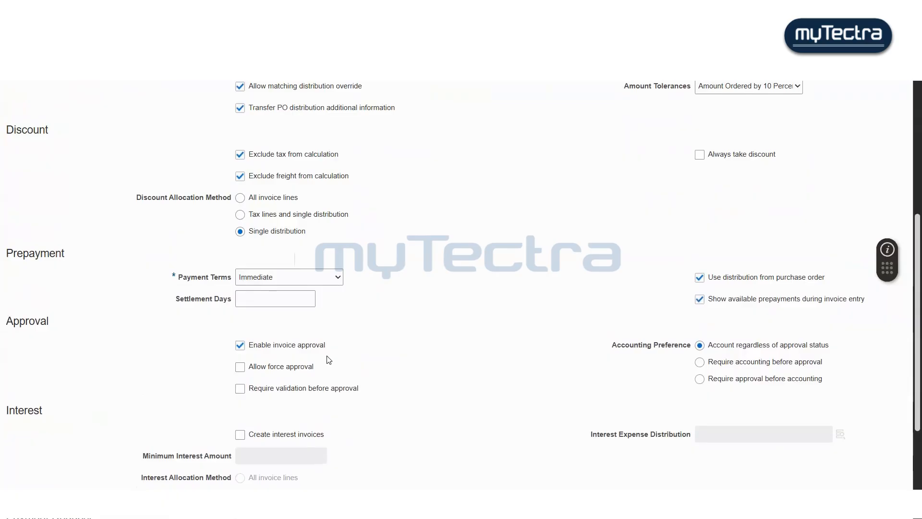
left_click(240, 345)
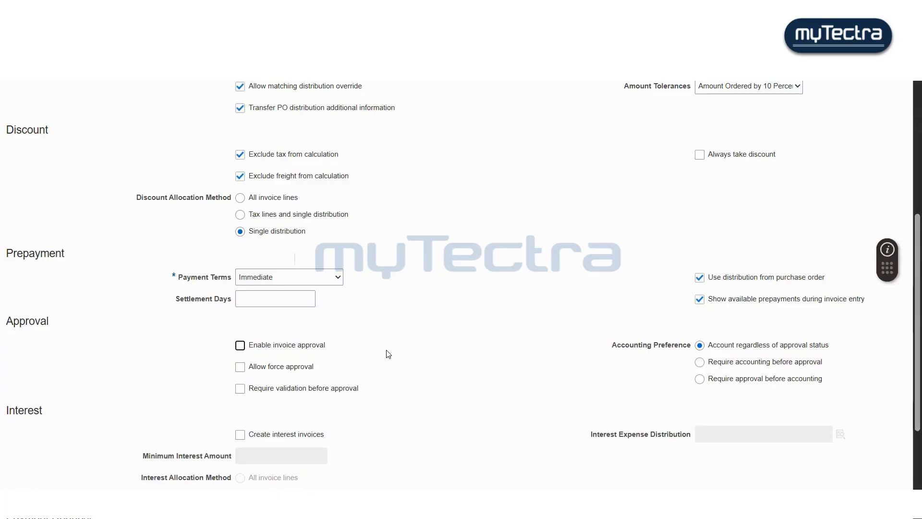
- Save the invoice options, accept the warning and confirmation, and close the page
scroll(398, 367, "up", 8)
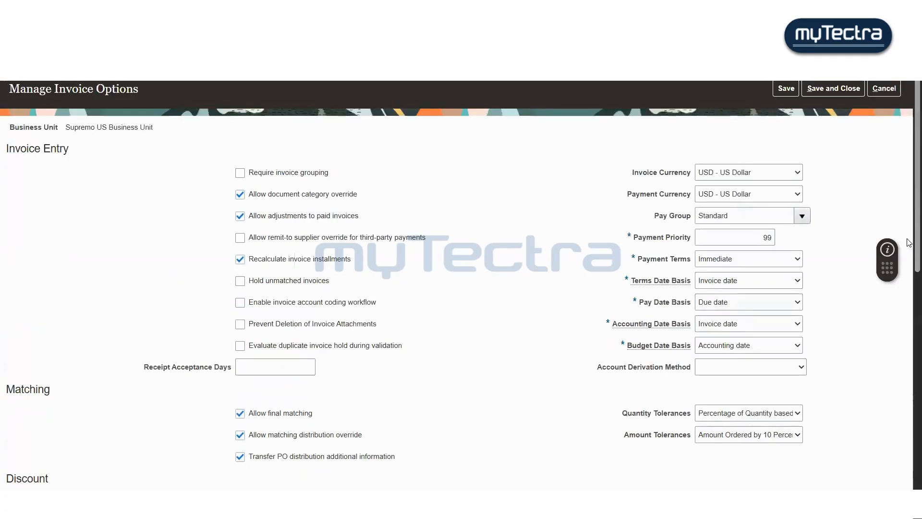
scroll(908, 411, "down", 3)
scroll(908, 201, "up", 3)
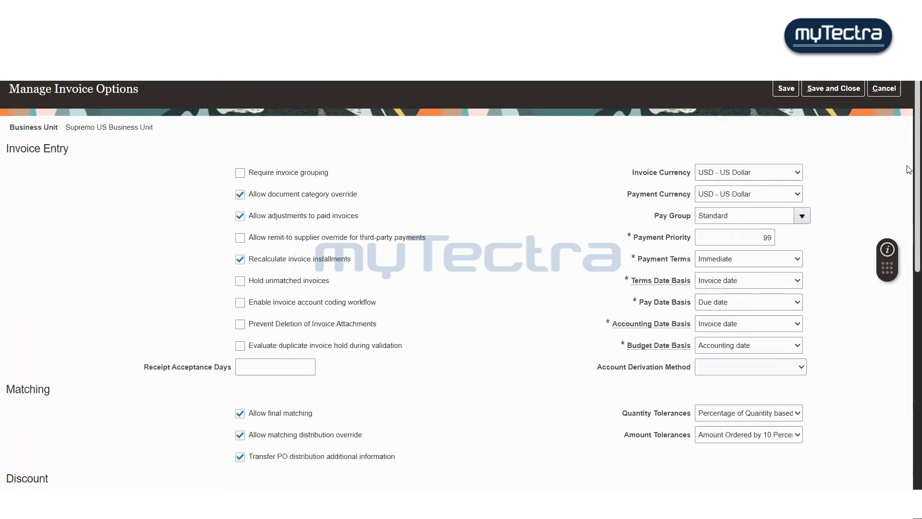
left_click(786, 90)
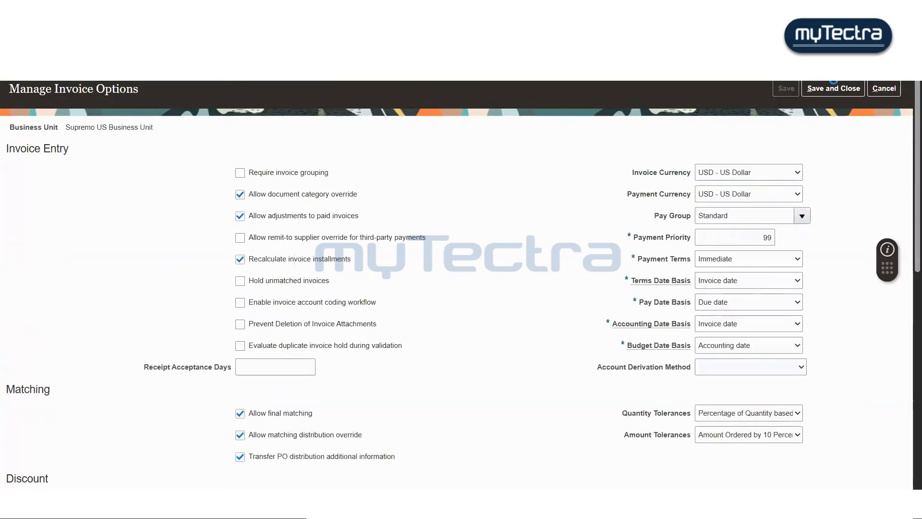
left_click(837, 94)
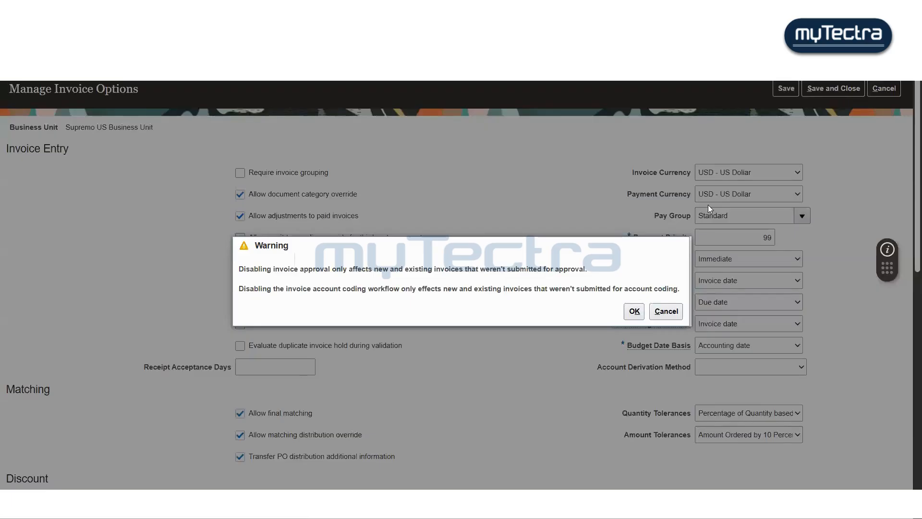
left_click(634, 311)
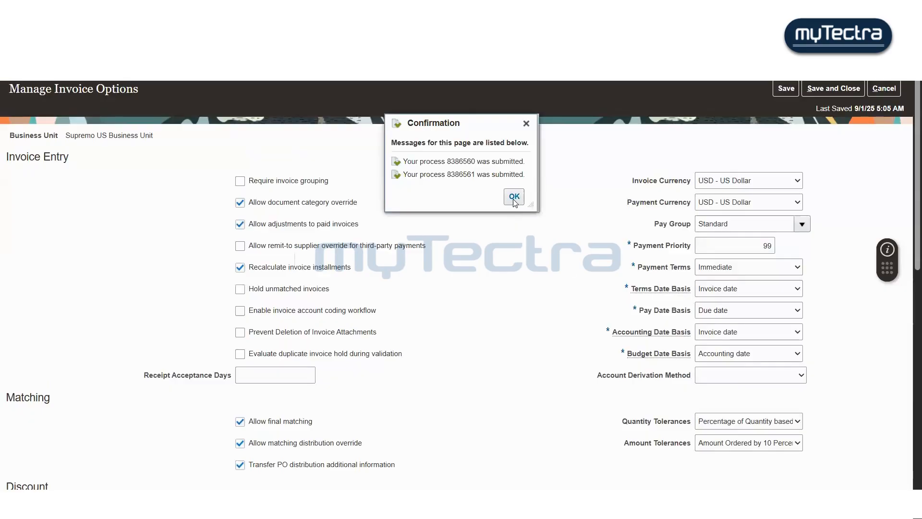
left_click(510, 199)
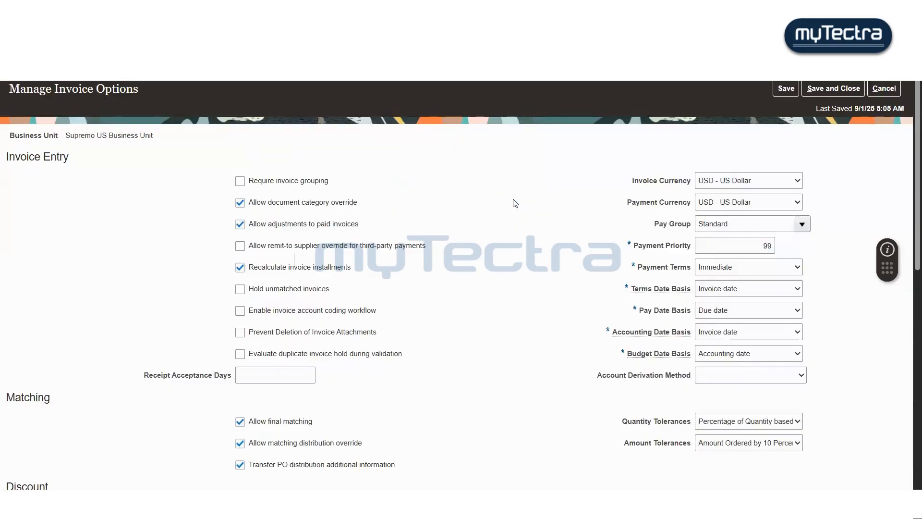
left_click(833, 89)
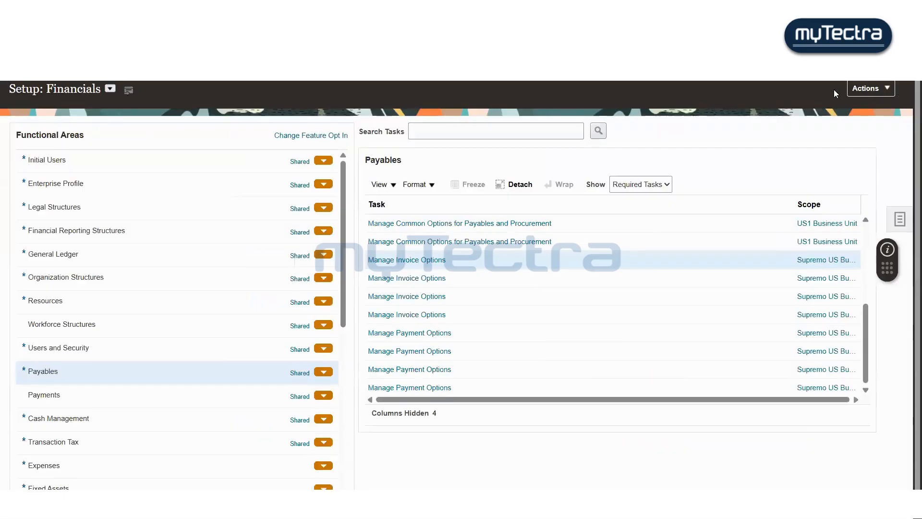
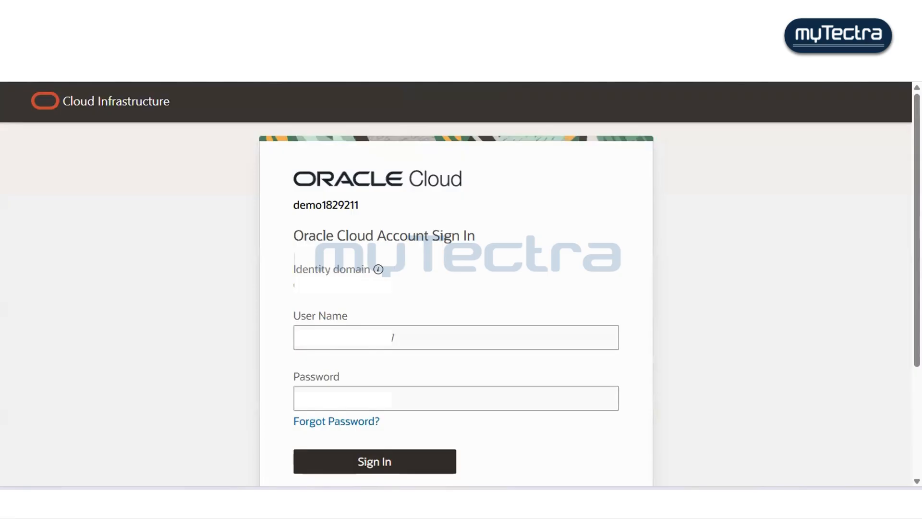
- Sign in to Oracle Cloud with the account user name and password
left_click(392, 337)
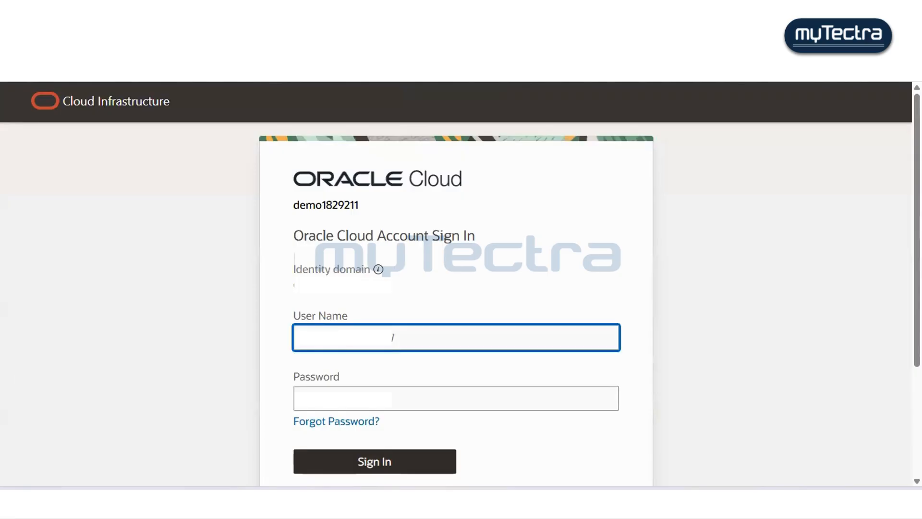
key("Tab")
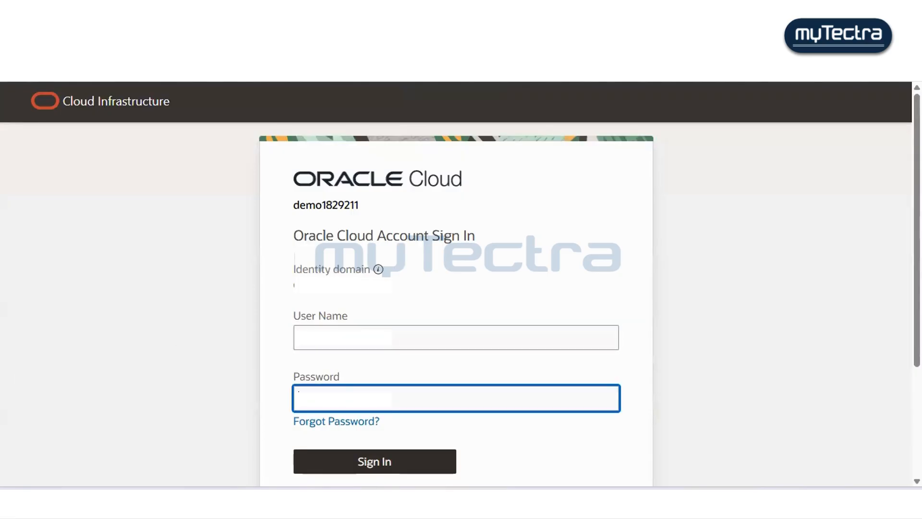
key("Return")
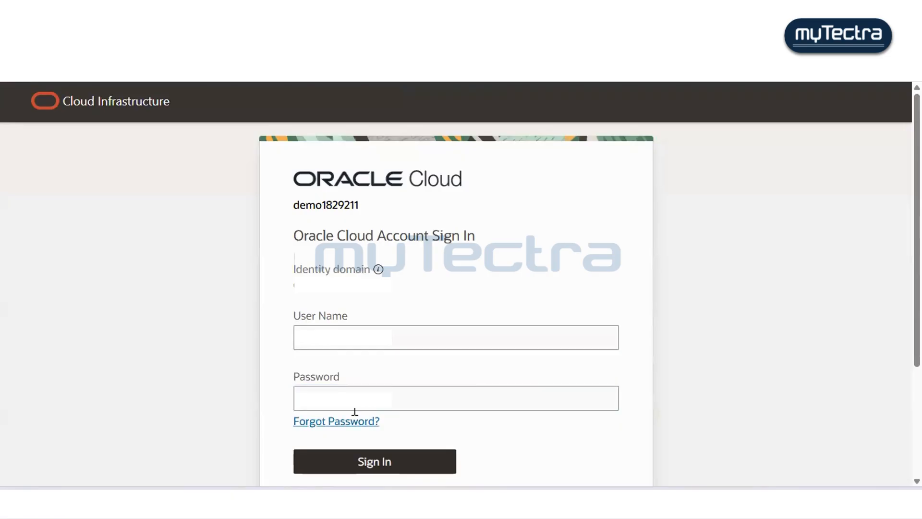
left_click(388, 387)
left_click(370, 455)
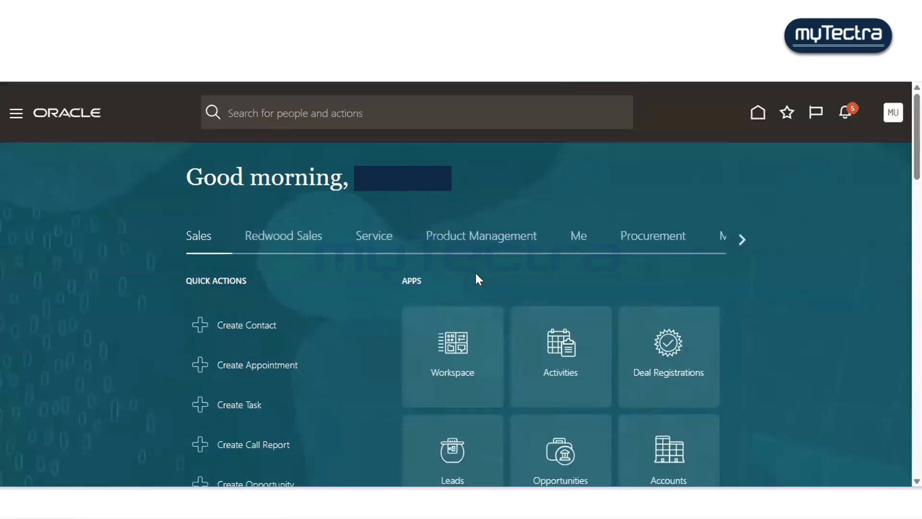
- Open the Invoices work area from the Payables group on the home page
left_click(741, 239)
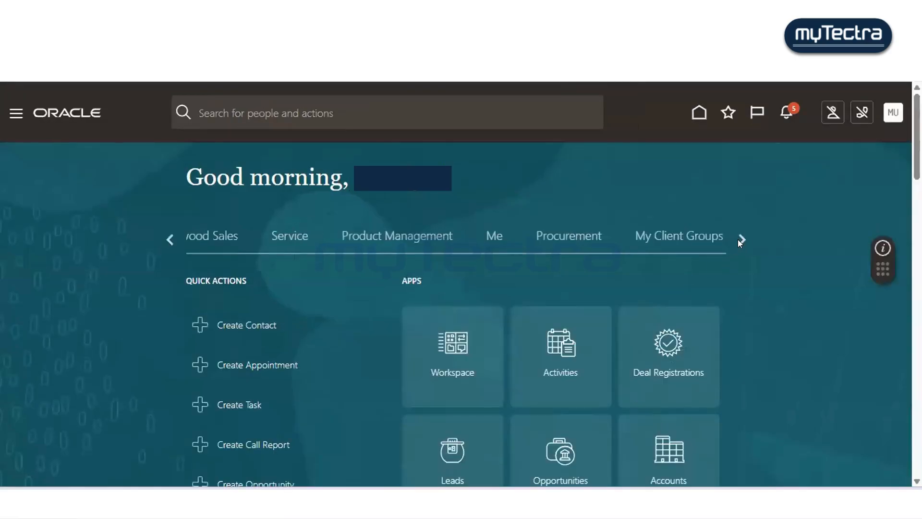
left_click(740, 240)
left_click(740, 239)
left_click(739, 240)
left_click(739, 239)
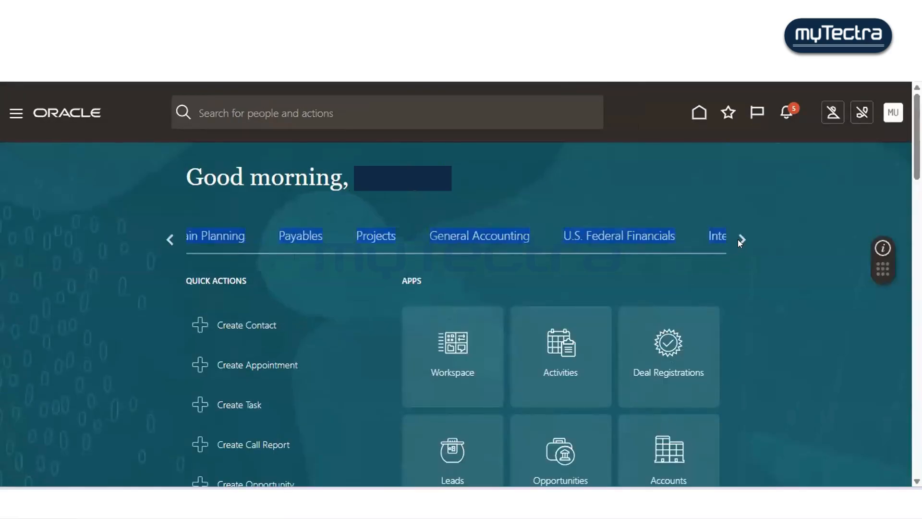
left_click(740, 239)
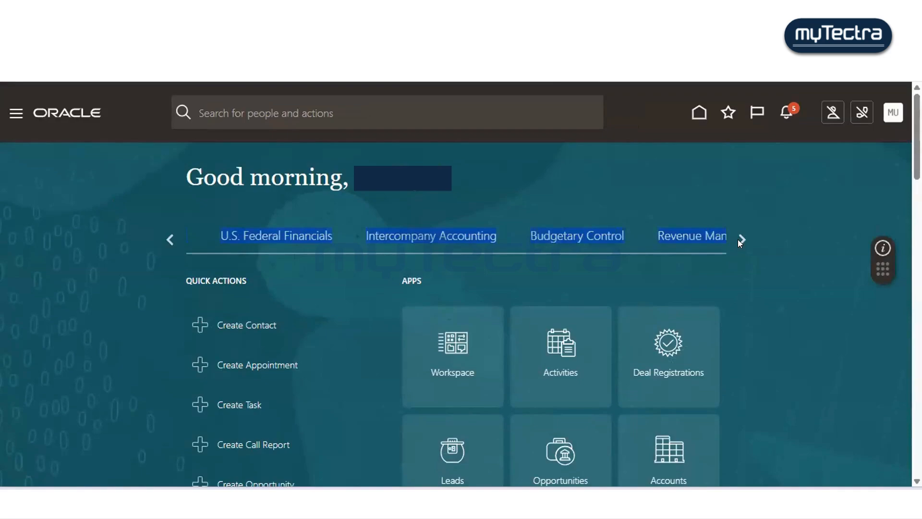
left_click(168, 238)
left_click(167, 238)
left_click(363, 249)
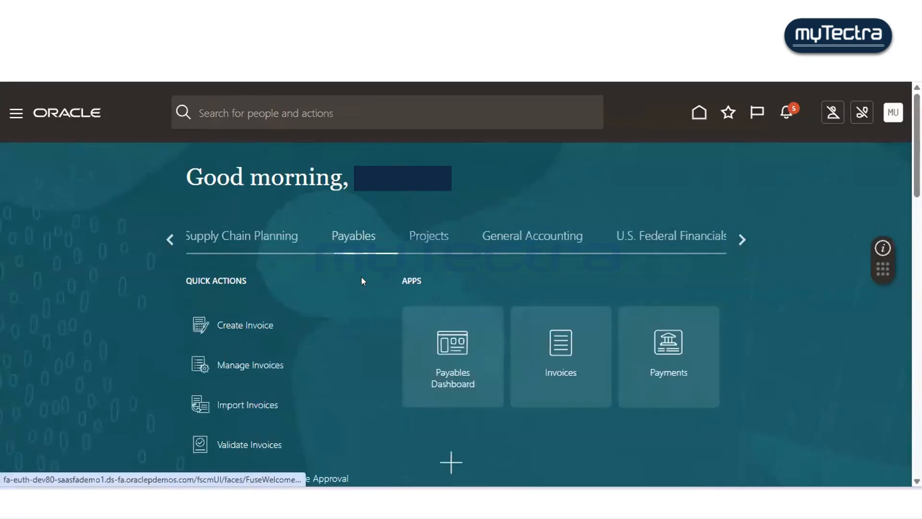
left_click(555, 357)
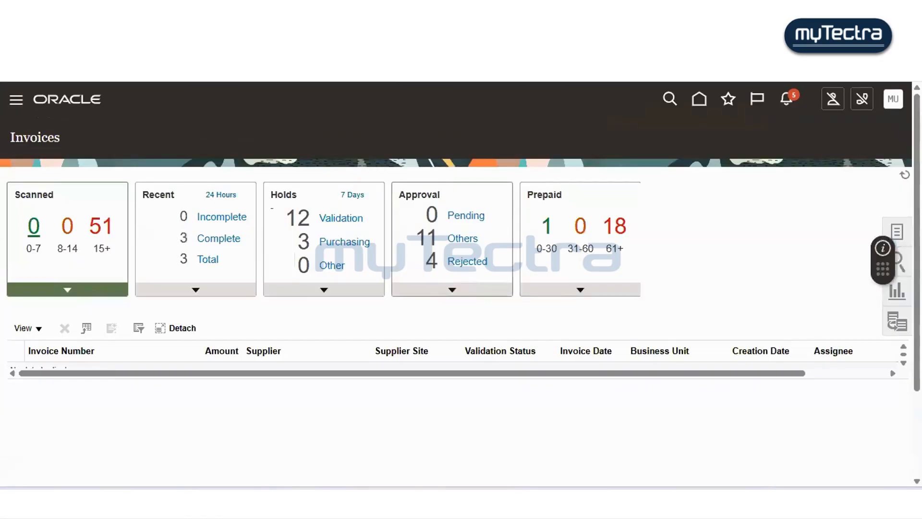
- Start a new invoice and set its business unit to Supremo US Business Unit
left_click(897, 233)
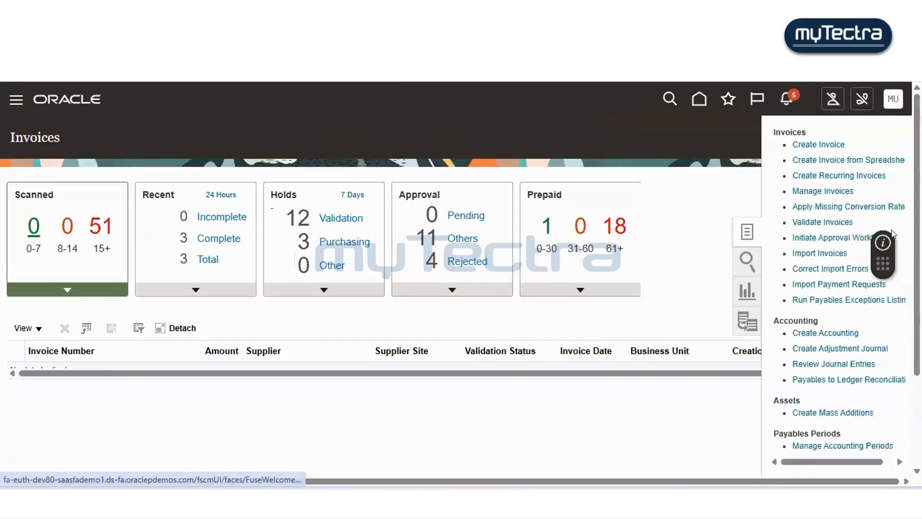
left_click(803, 146)
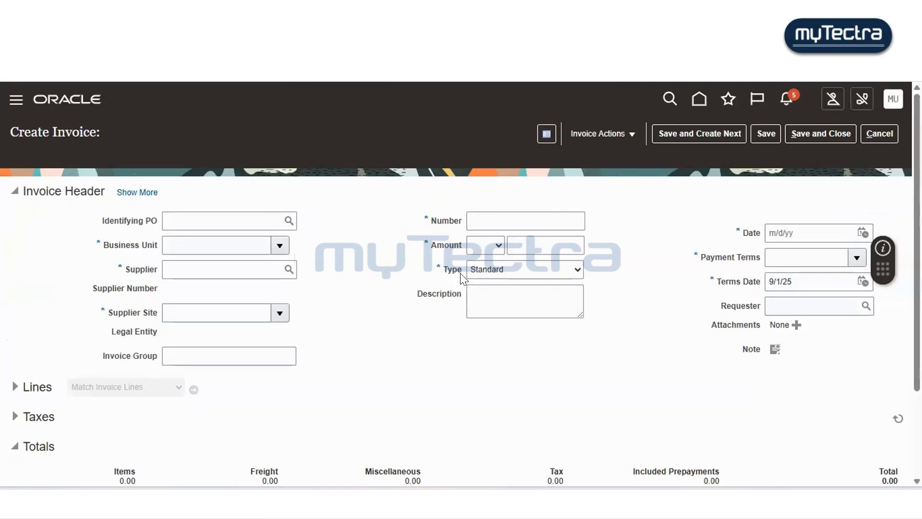
left_click(226, 240)
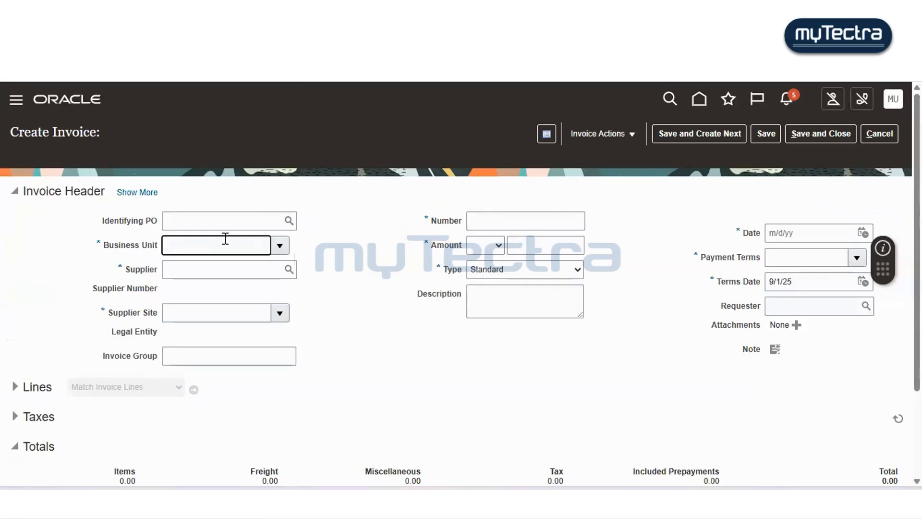
type("supre")
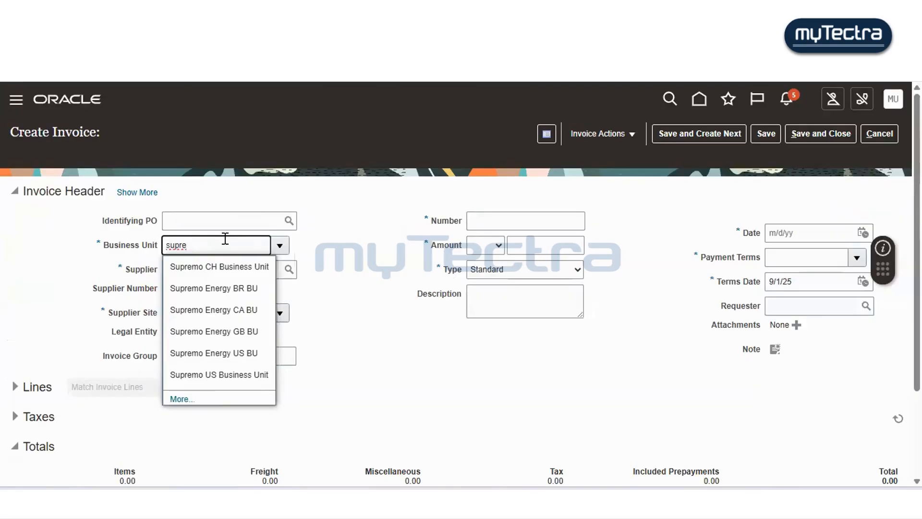
scroll(225, 240, "down", 2)
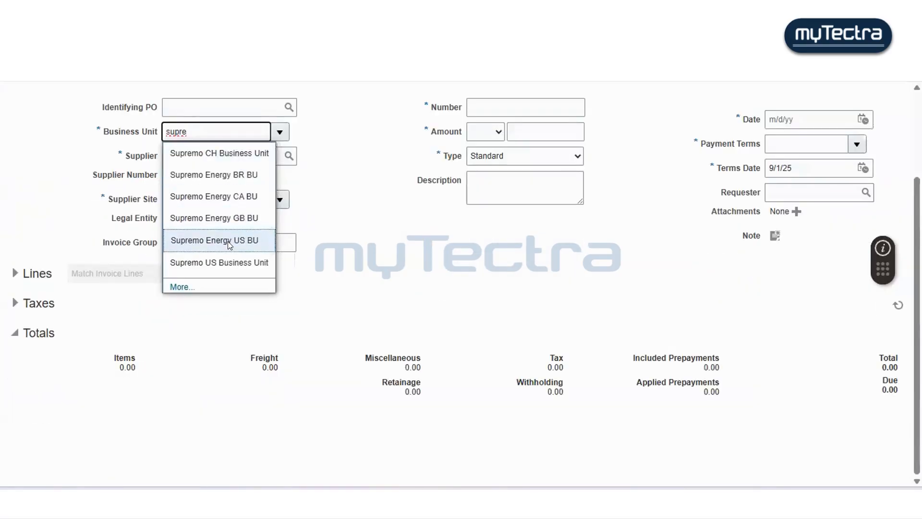
key("Down")
key("Return")
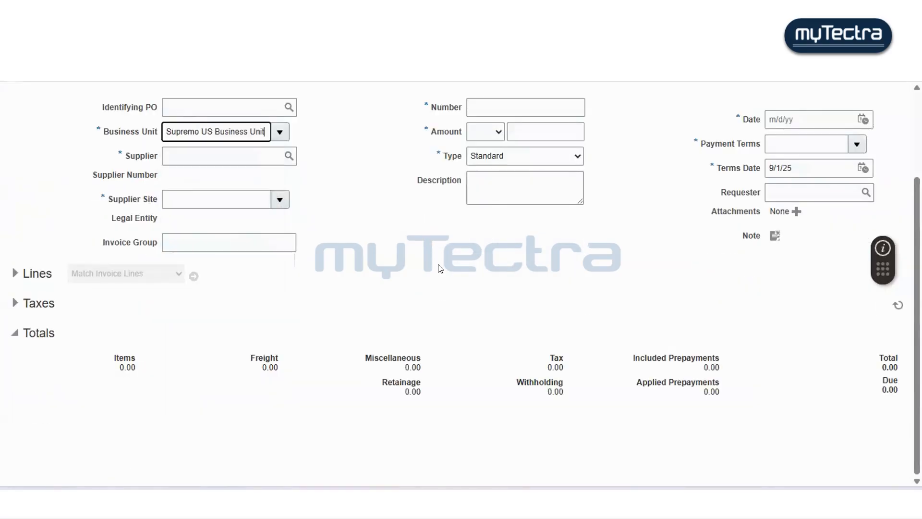
- Enter invoice number 4554 and select Dell Inc. as the supplier
left_click(495, 106)
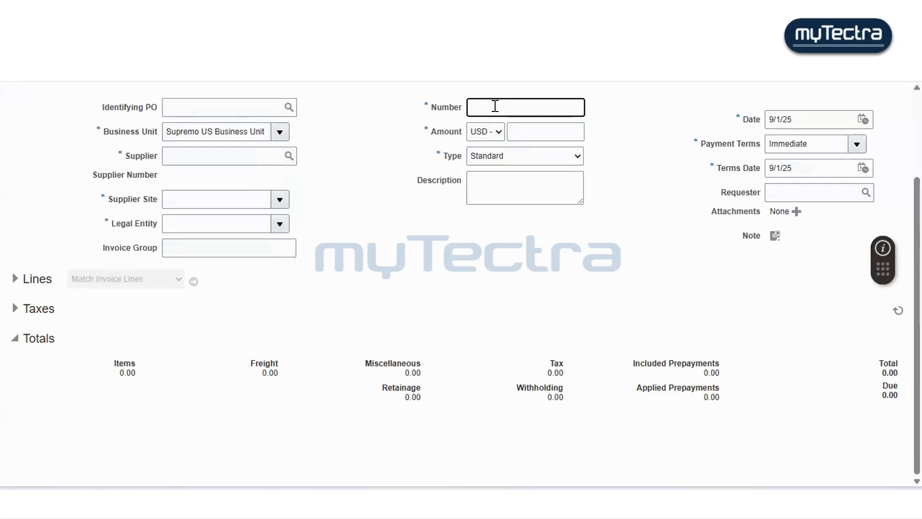
type("4554")
left_click(195, 153)
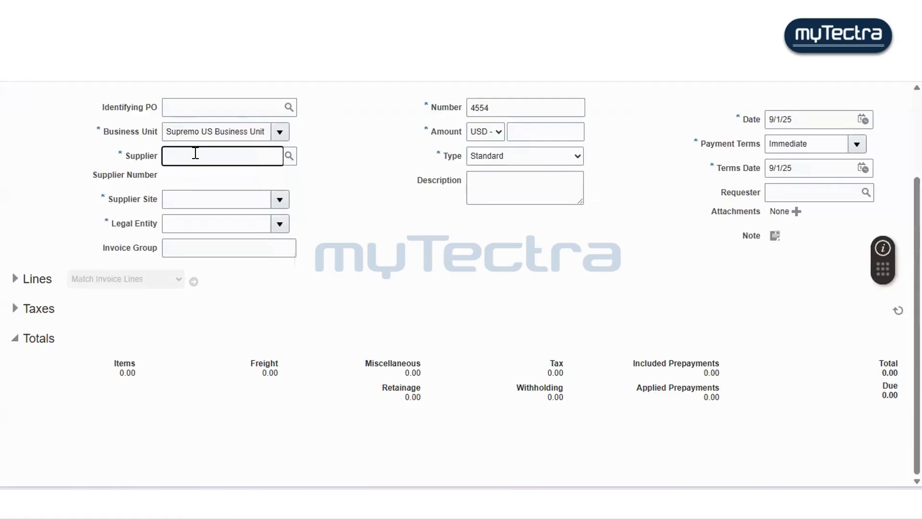
type("dell")
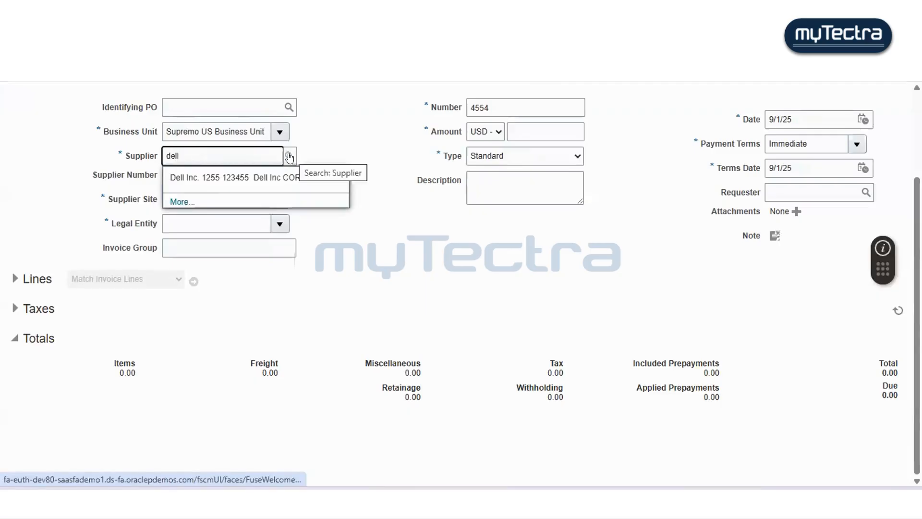
left_click(251, 175)
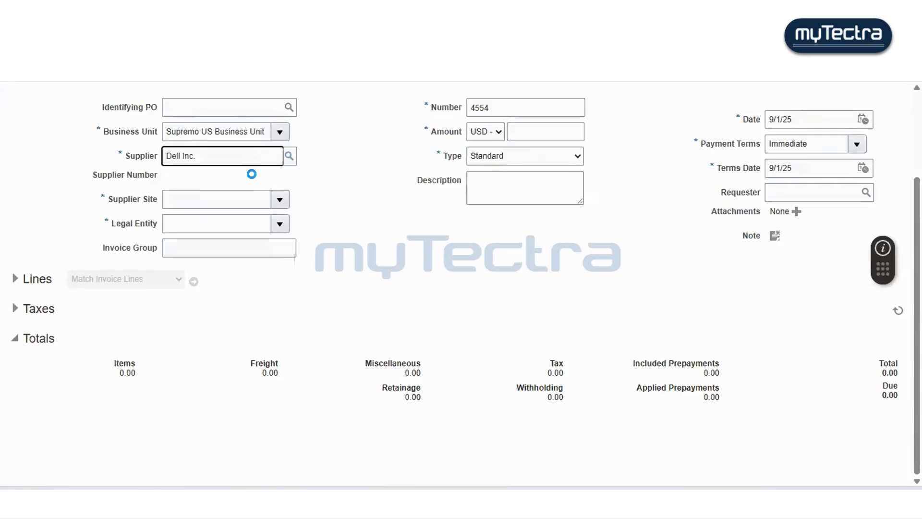
- Set the invoice amount to 750.00 USD and expand the Lines section
left_click(527, 143)
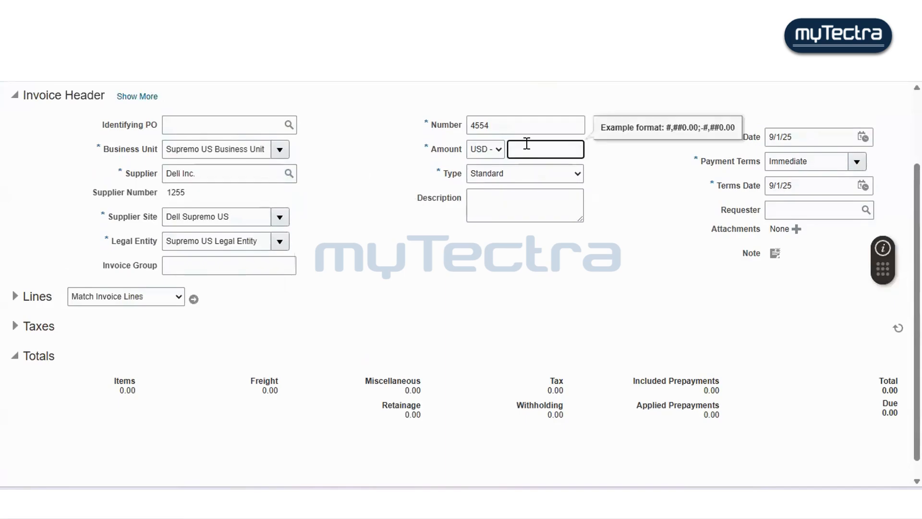
type("750")
left_click(363, 217)
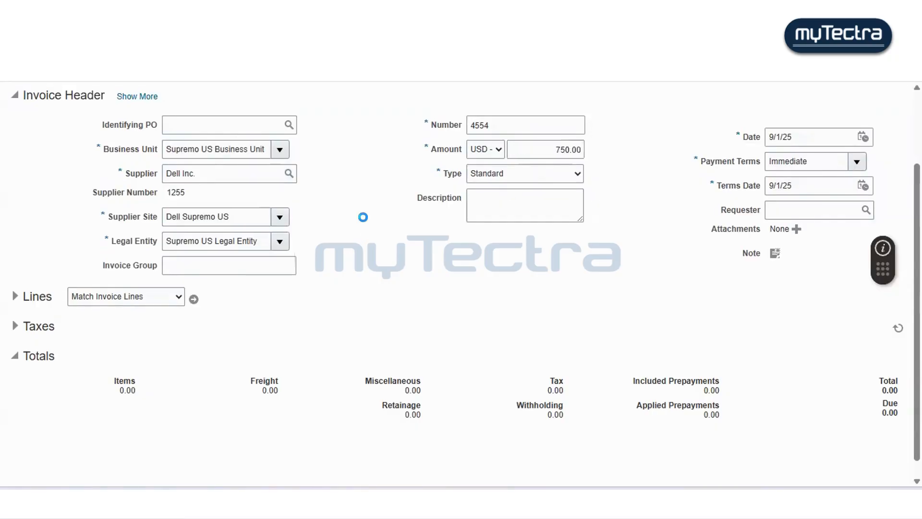
left_click(15, 296)
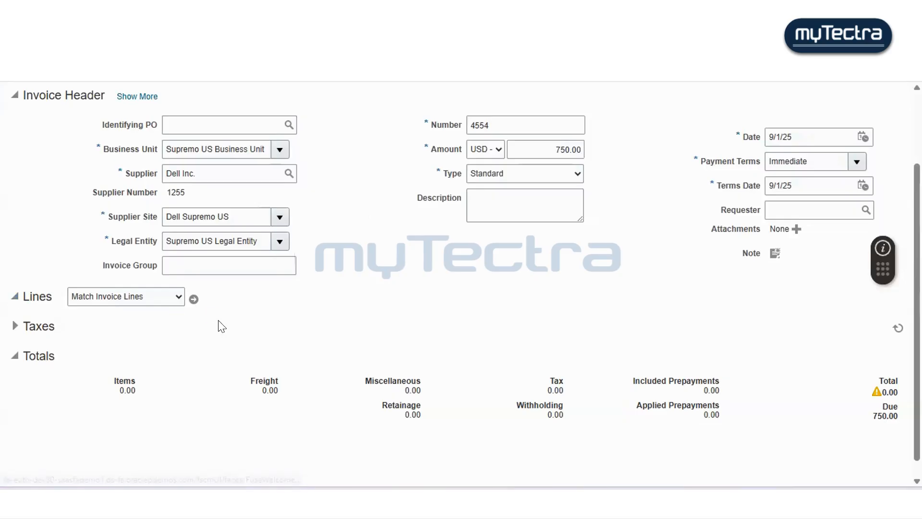
- Search for and assign distribution combination 120.10.68130.210.000.000 to invoice line 1
scroll(221, 325, "down", 1)
scroll(219, 324, "down", 1)
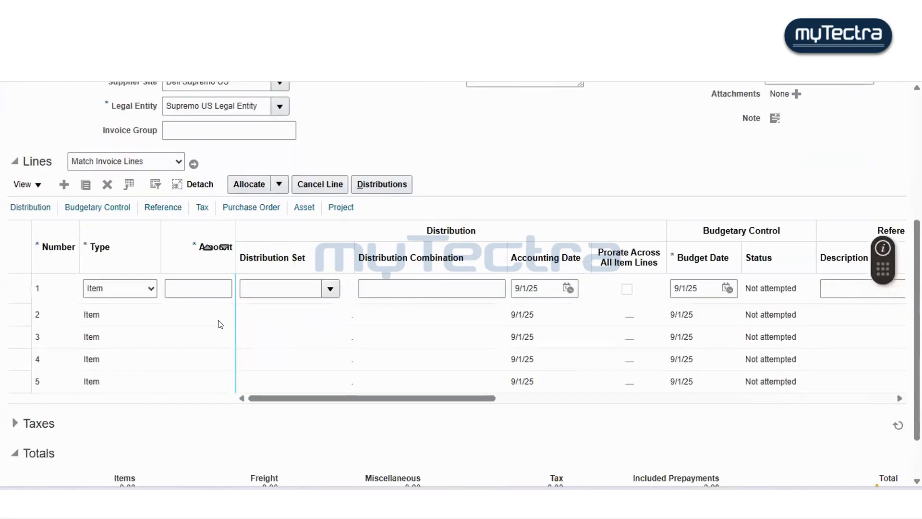
left_click(434, 289)
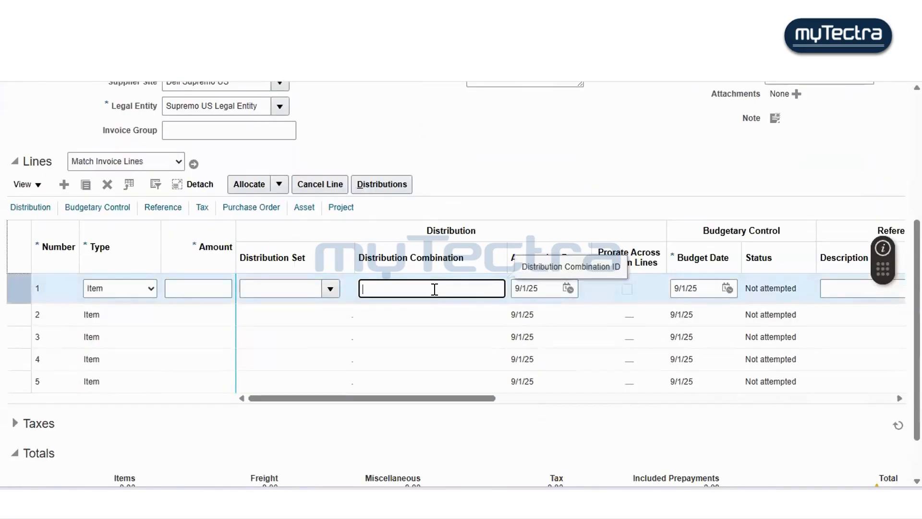
left_click(437, 295)
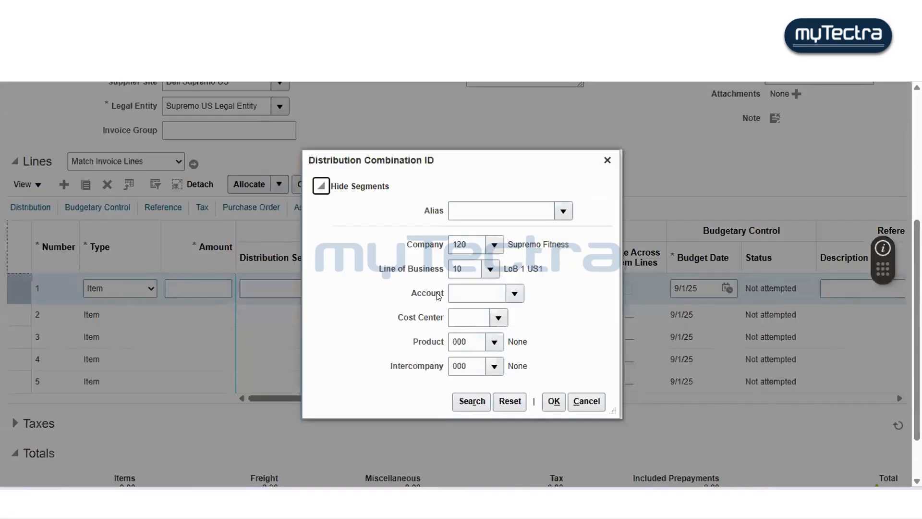
left_click(536, 207)
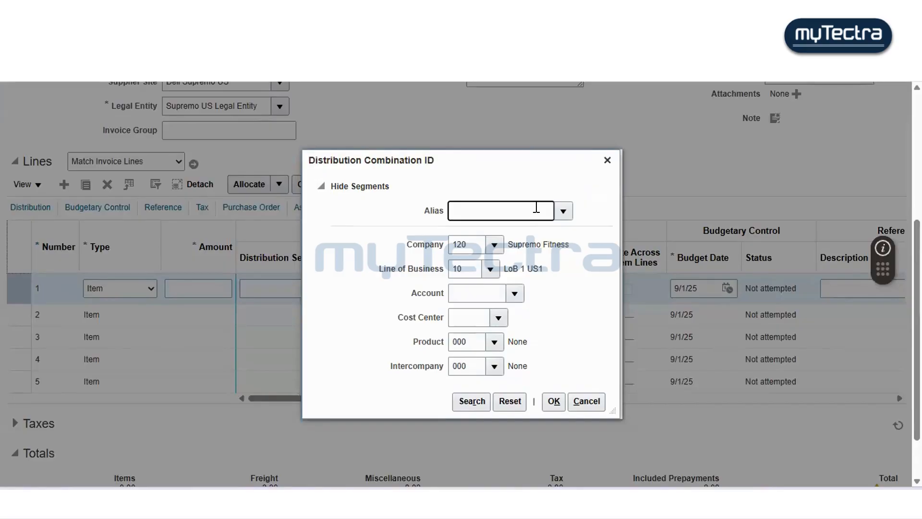
left_click(472, 403)
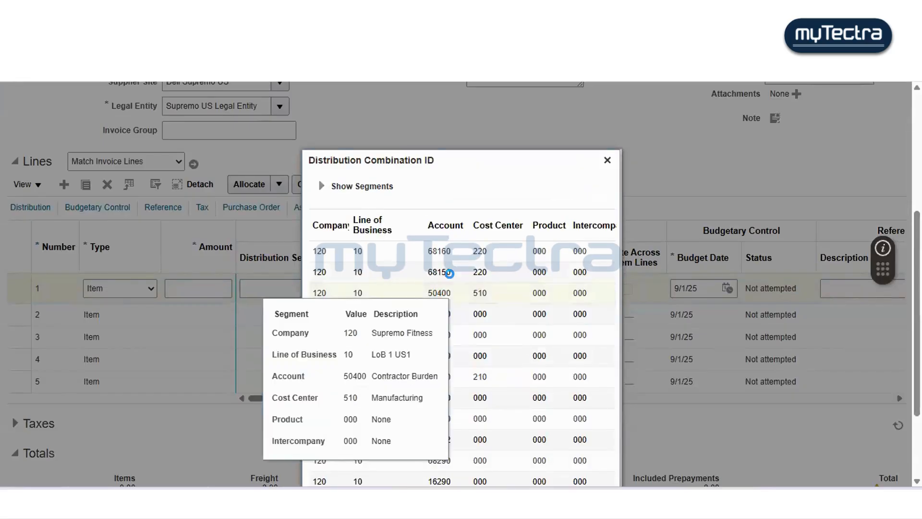
scroll(442, 262, "down", 3)
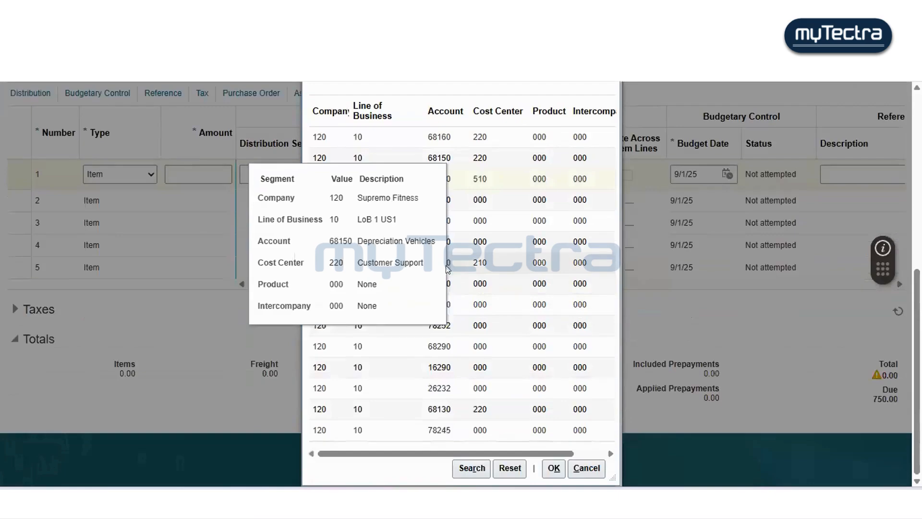
left_click(475, 262)
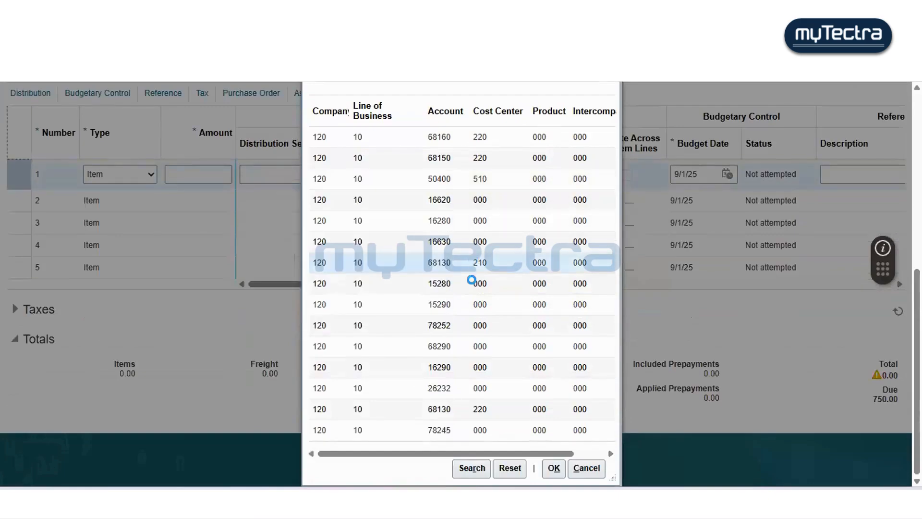
left_click(551, 468)
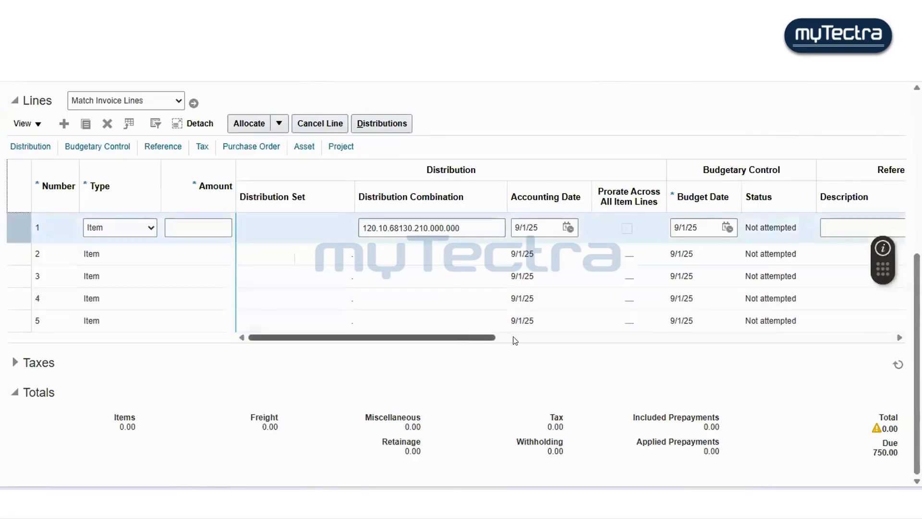
- Enter 750 as the amount of invoice line 1
left_click_drag(461, 342, 523, 340)
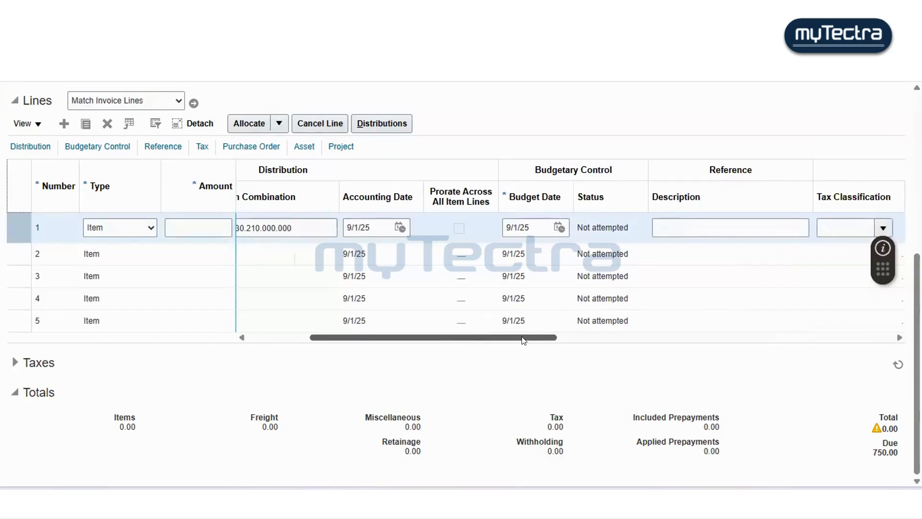
left_click(206, 221)
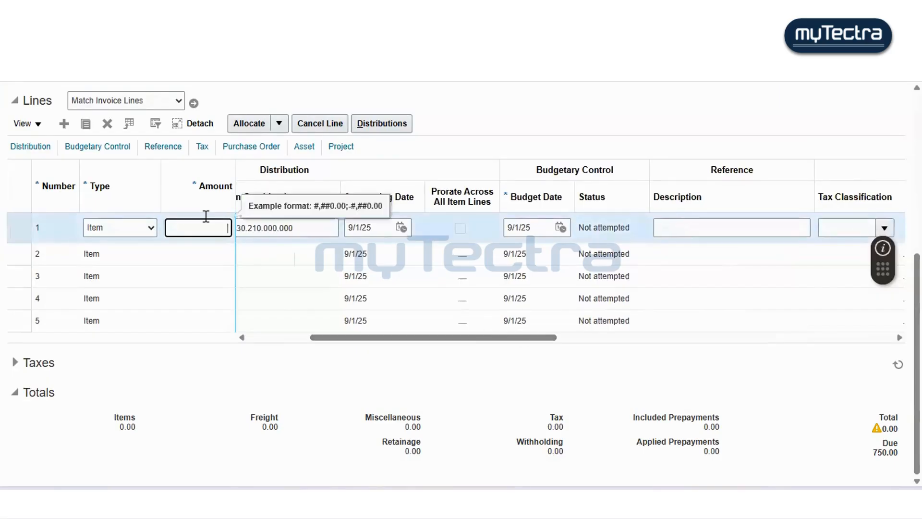
scroll(358, 163, "up", 3)
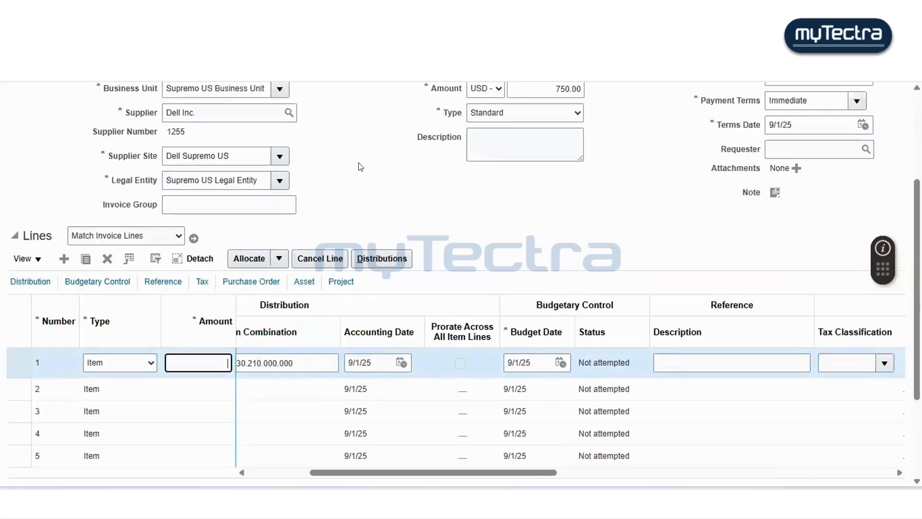
type("750")
key("Tab")
scroll(468, 224, "down", 3)
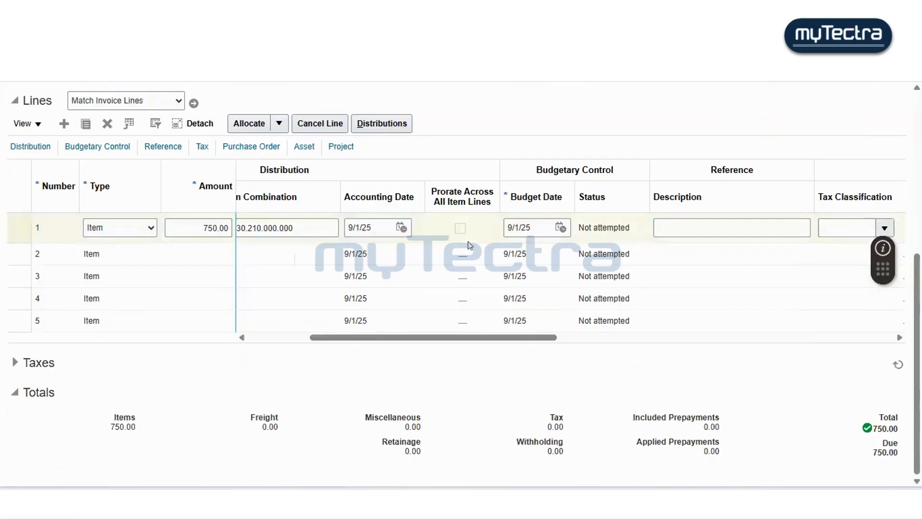
scroll(511, 241, "up", 1)
scroll(510, 242, "up", 5)
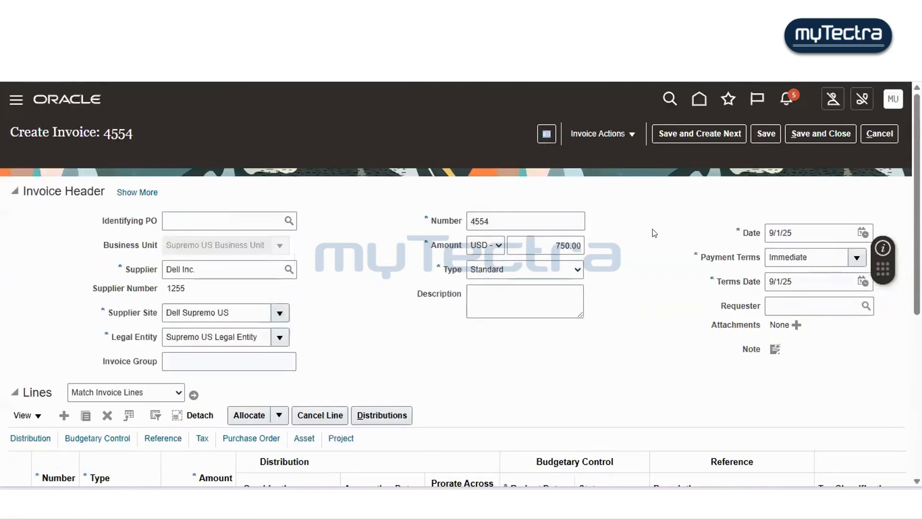
- Save the Dell Inc. invoice 4554
scroll(622, 259, "down", 3)
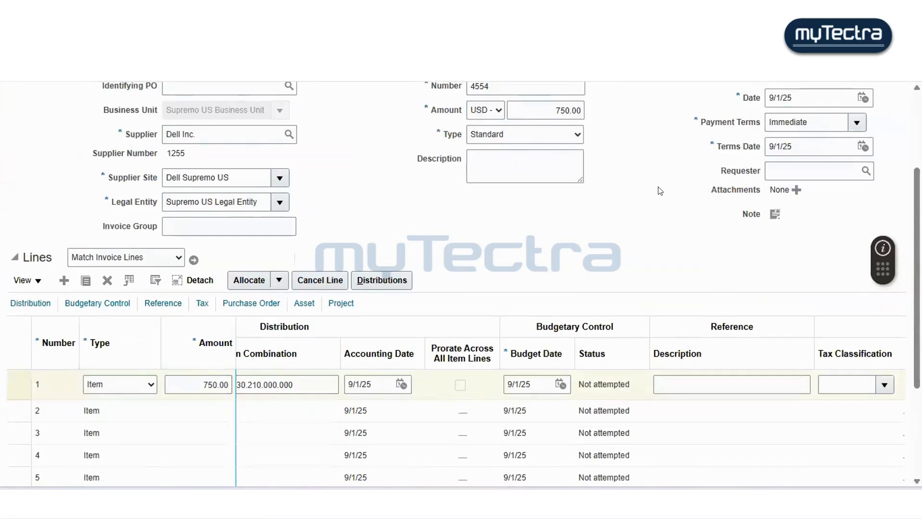
scroll(660, 190, "up", 3)
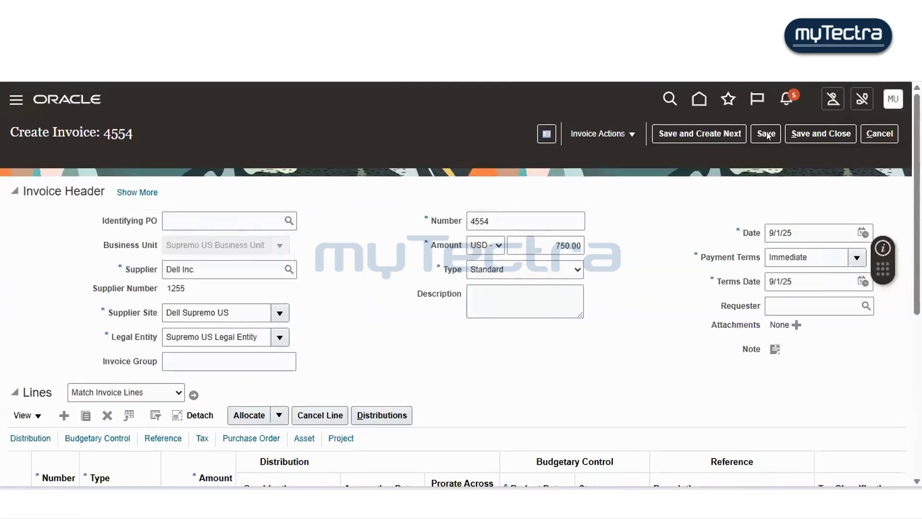
left_click(767, 134)
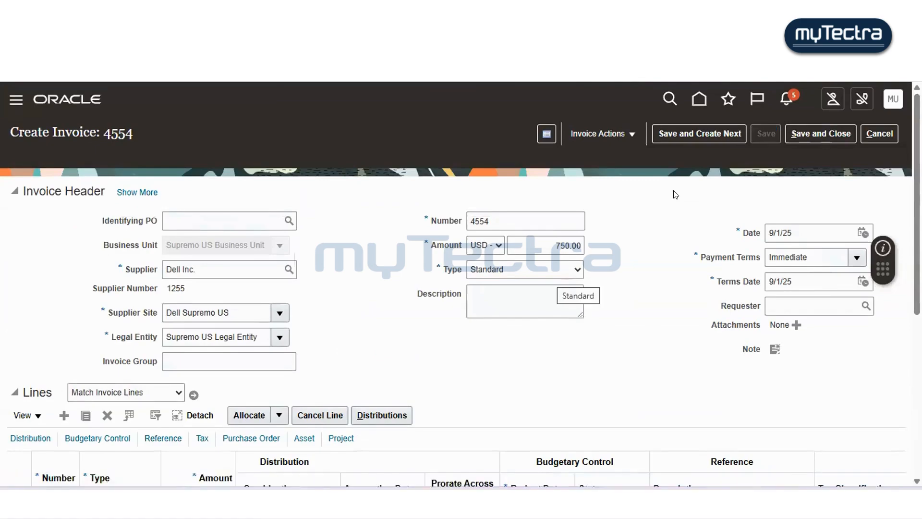
- Validate the invoice and review its line in the Lines section
left_click(589, 133)
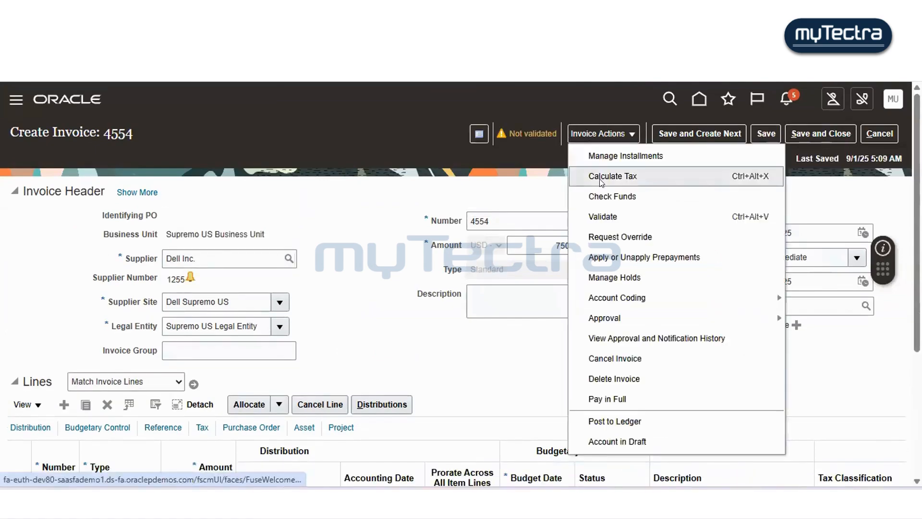
left_click(597, 208)
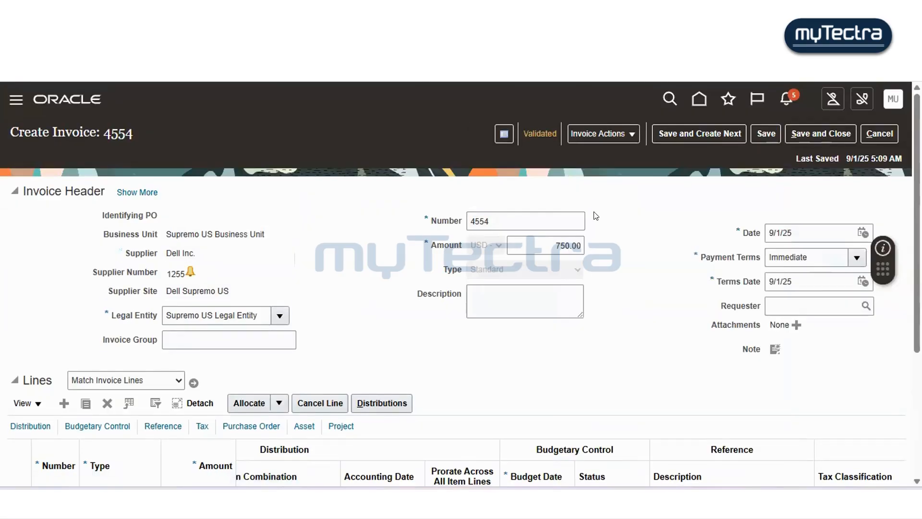
scroll(608, 276, "down", 4)
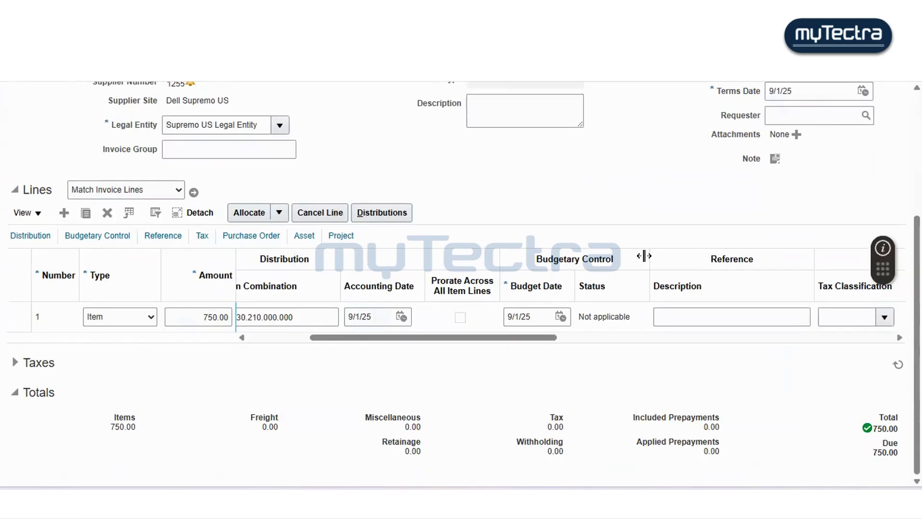
scroll(644, 255, "up", 5)
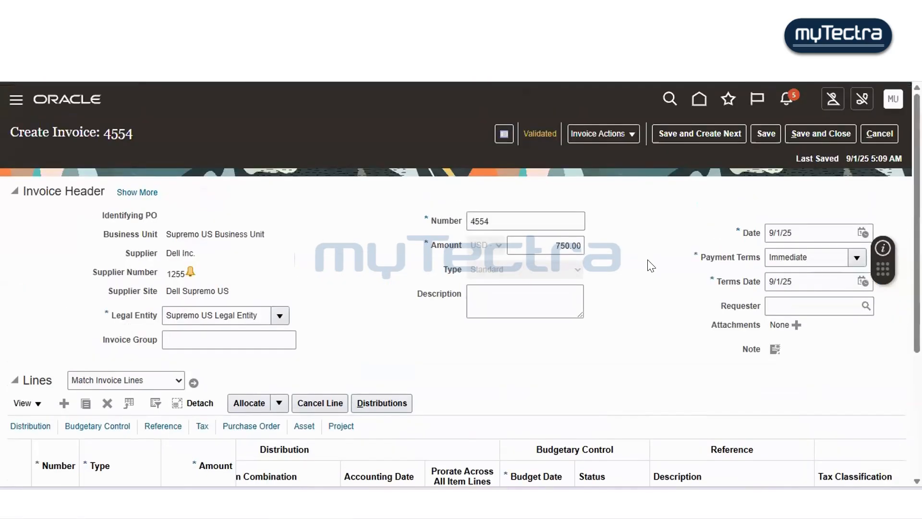
- Post the invoice to the ledger and review its accounting lines, expanding line 1
left_click(630, 135)
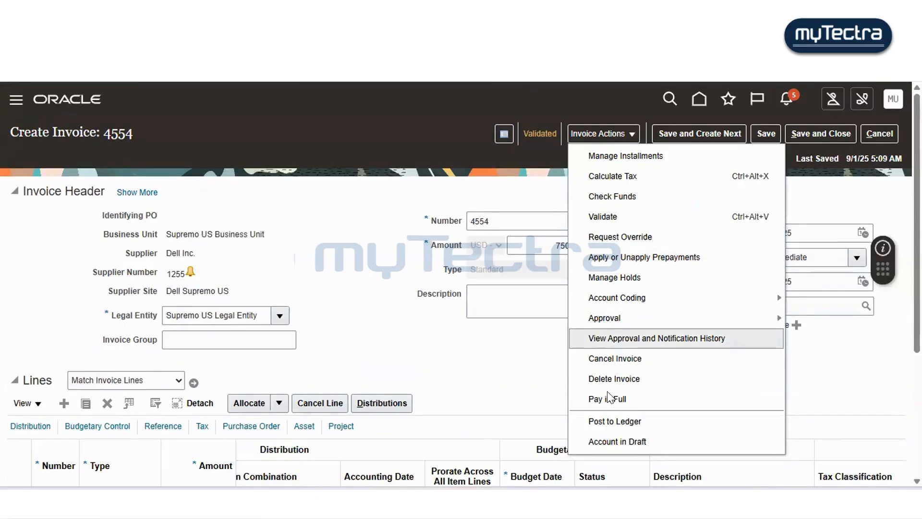
left_click(607, 415)
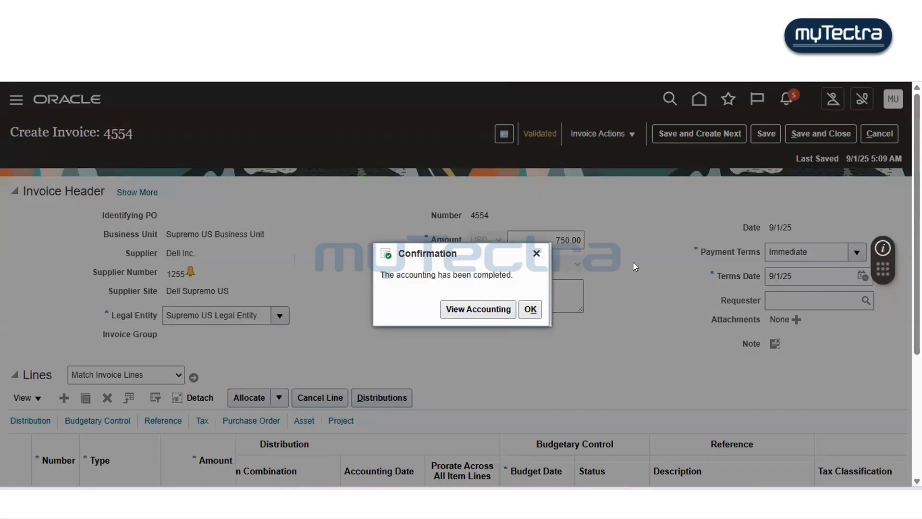
left_click(471, 309)
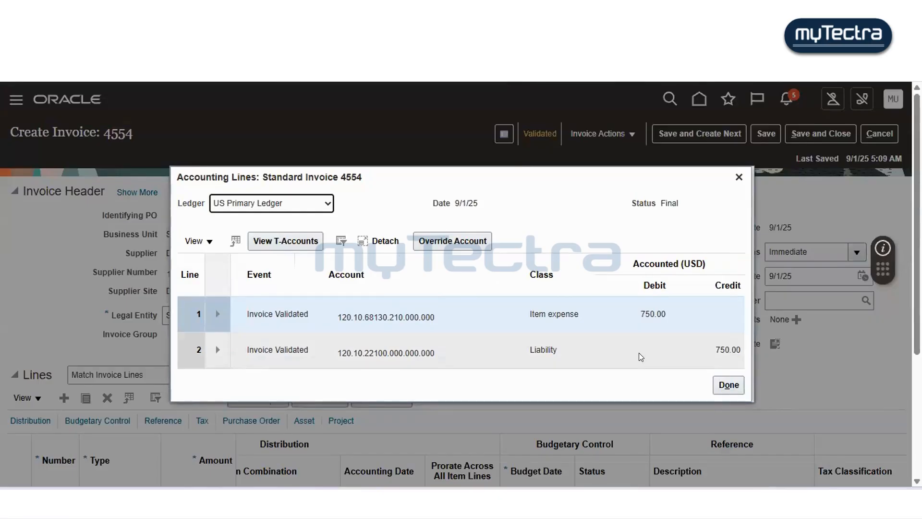
left_click(216, 315)
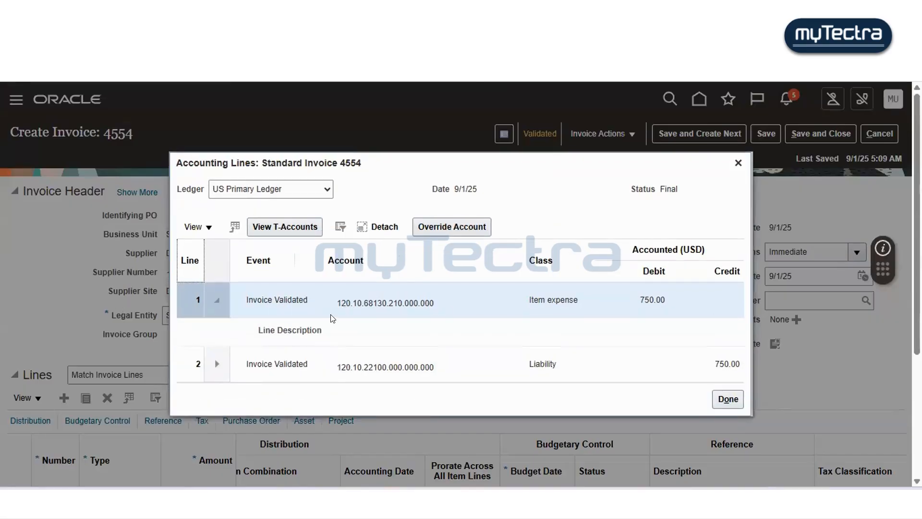
scroll(331, 319, "down", 2)
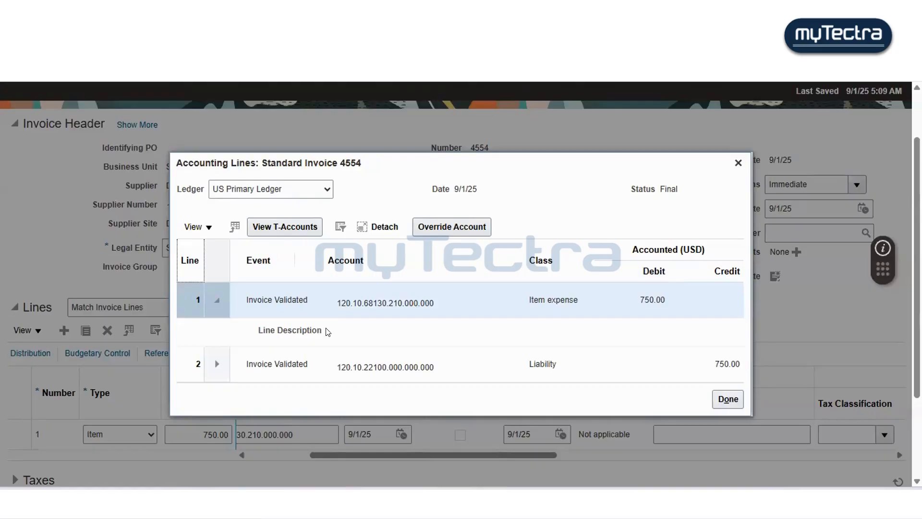
left_click(718, 399)
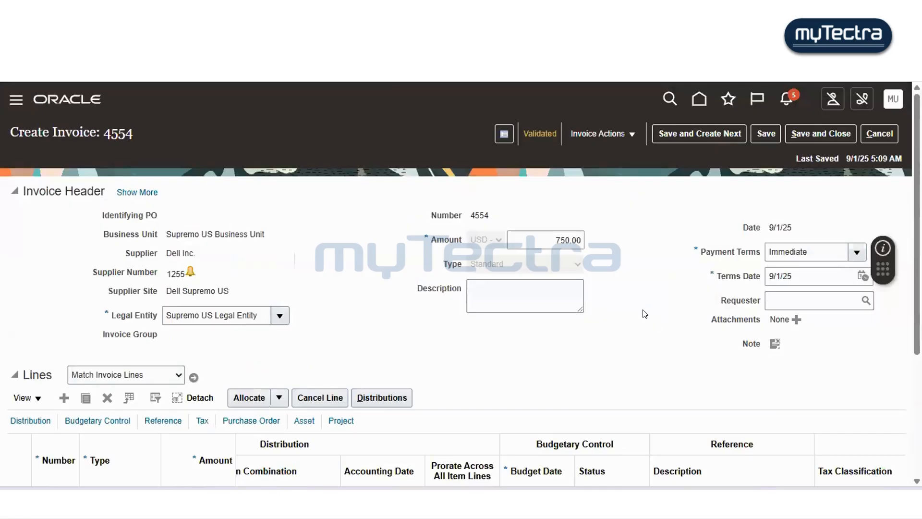
- Save the invoice and start a new blank invoice
scroll(645, 313, "down", 2)
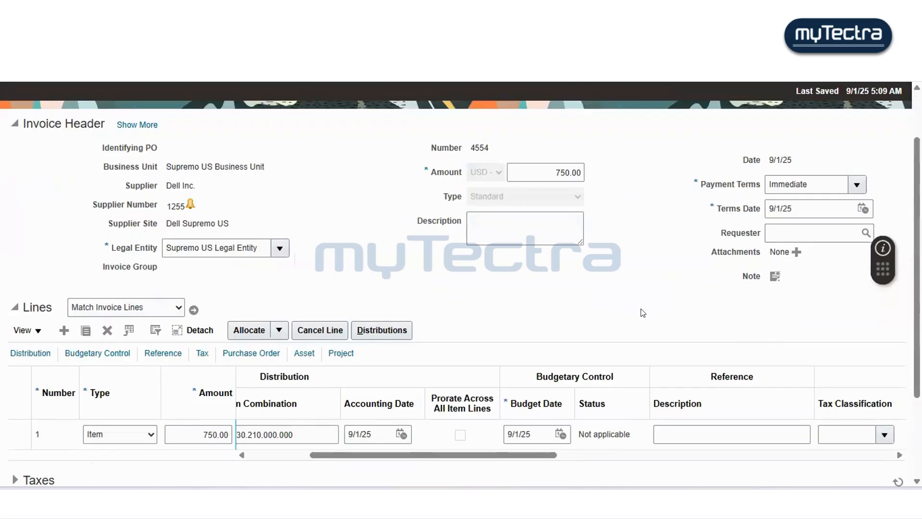
scroll(642, 313, "up", 2)
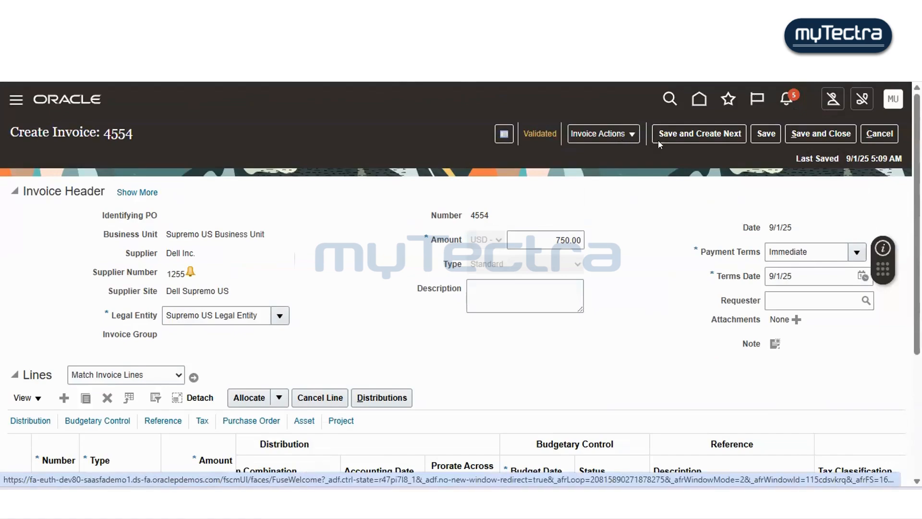
left_click(674, 137)
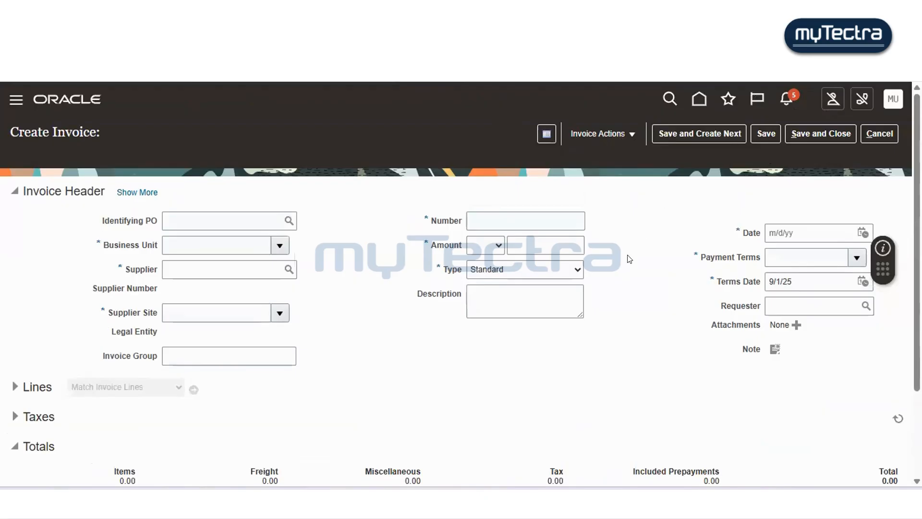
- Review the available invoice types on the blank invoice and cancel it
scroll(587, 308, "down", 2)
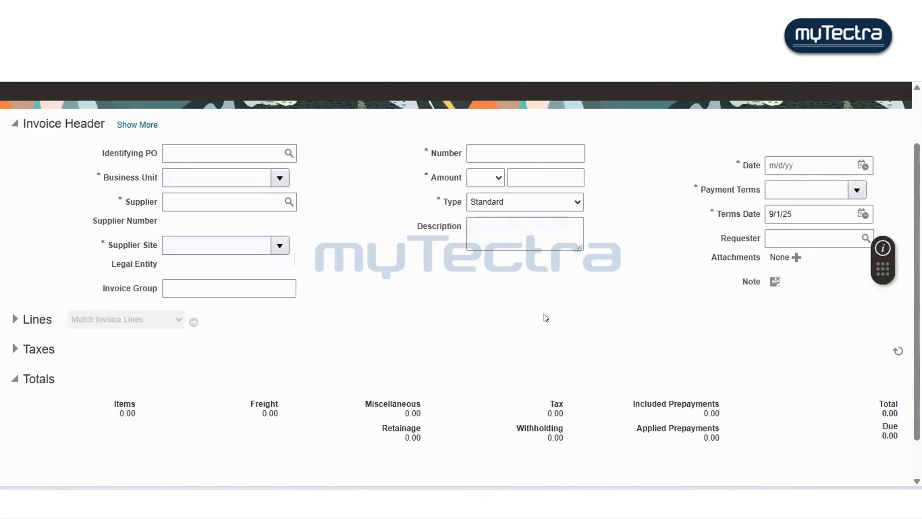
left_click(531, 202)
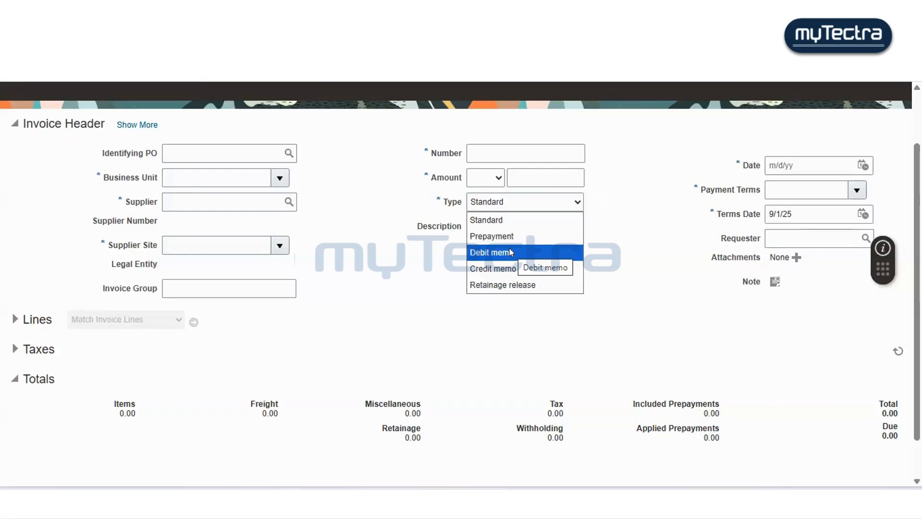
left_click(640, 227)
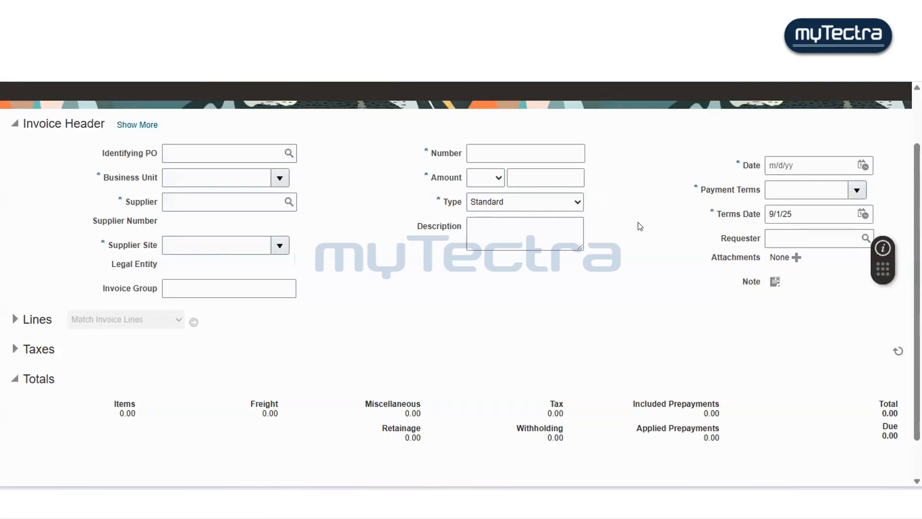
scroll(623, 289, "down", 1)
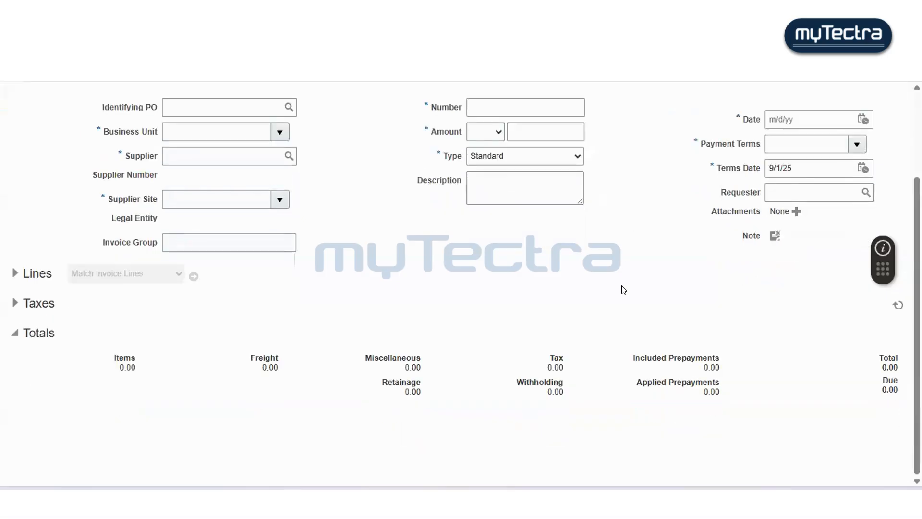
scroll(623, 289, "up", 2)
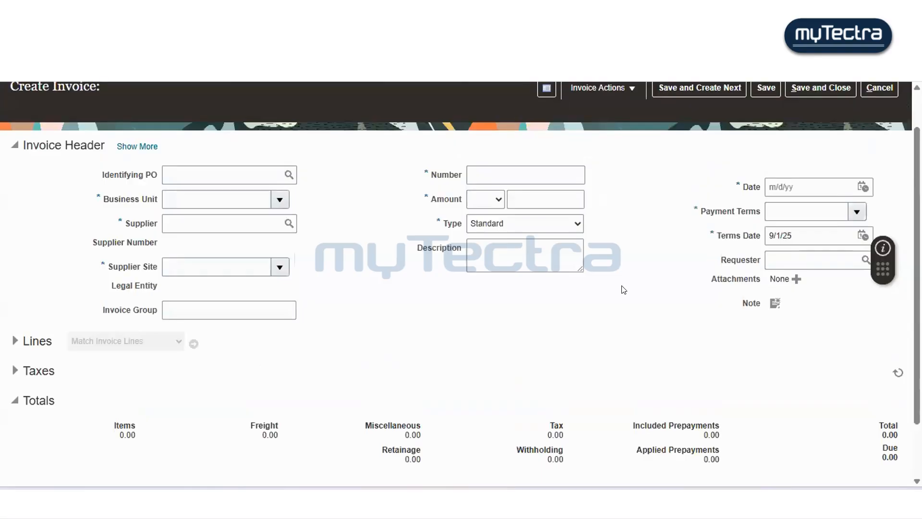
scroll(623, 289, "up", 1)
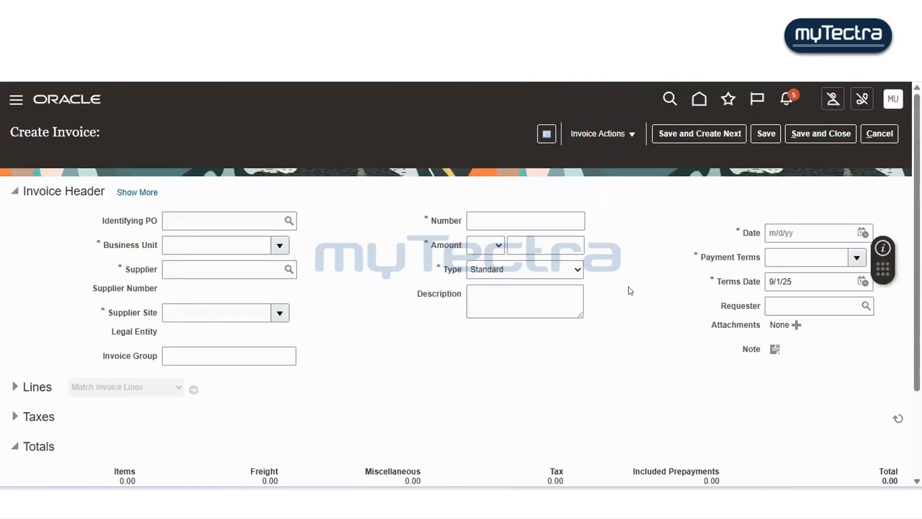
left_click(879, 134)
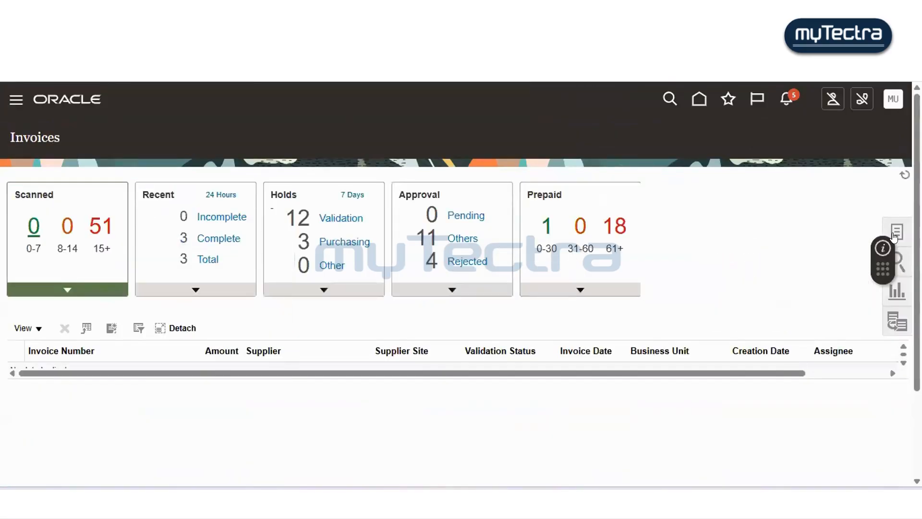
- Open Manage Invoices and search for invoice number 4554
left_click(896, 232)
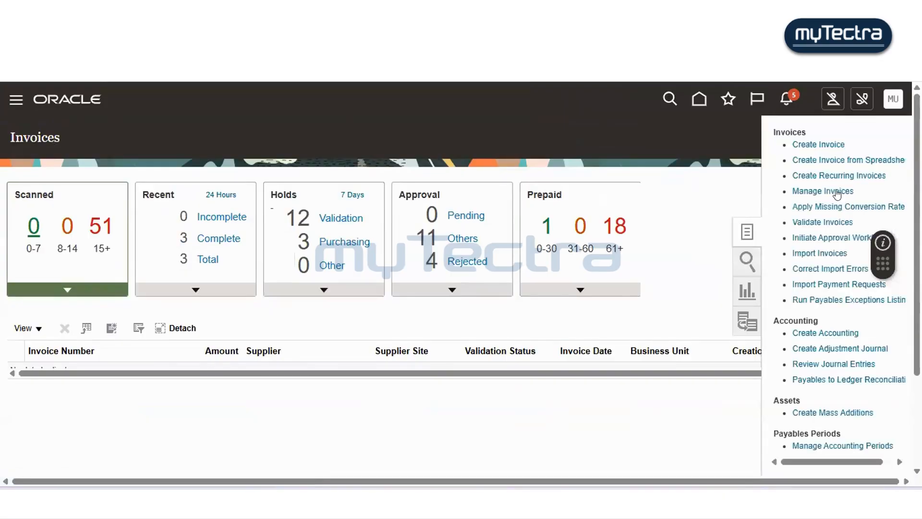
left_click(580, 231)
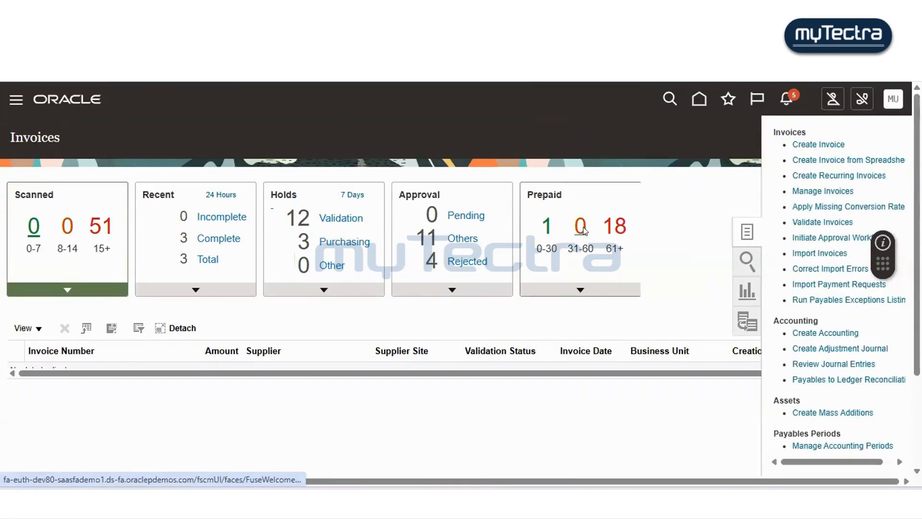
scroll(589, 234, "down", 2)
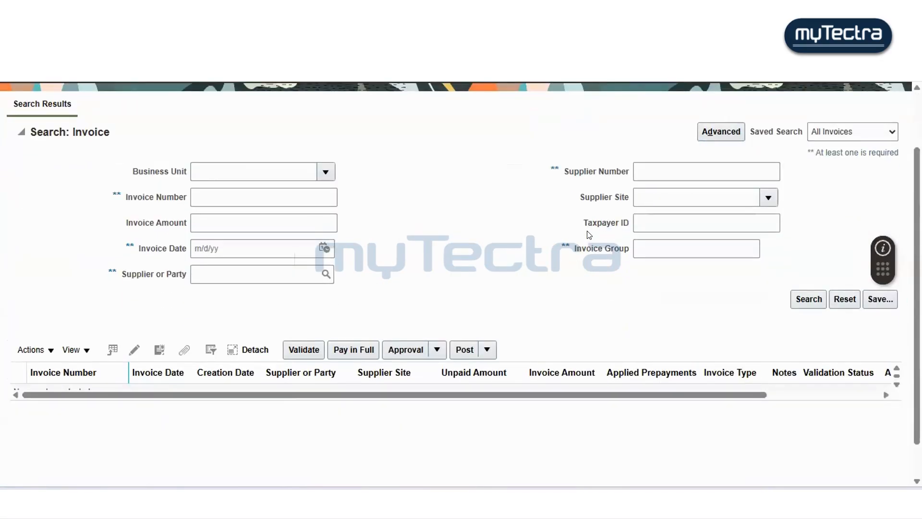
scroll(589, 234, "down", 1)
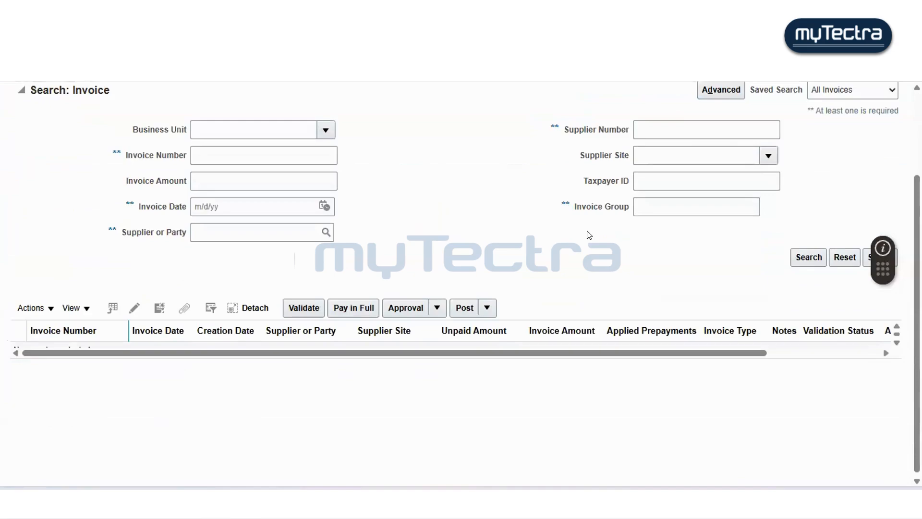
scroll(588, 235, "up", 2)
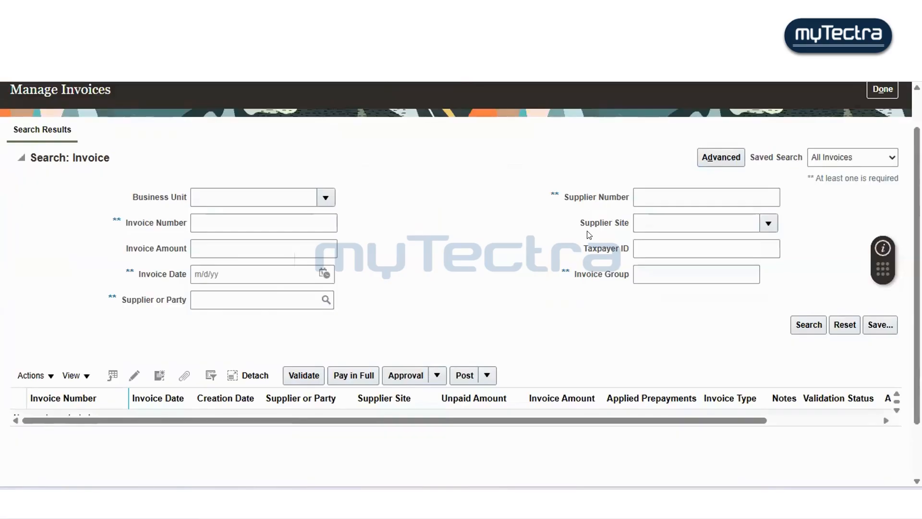
left_click(266, 216)
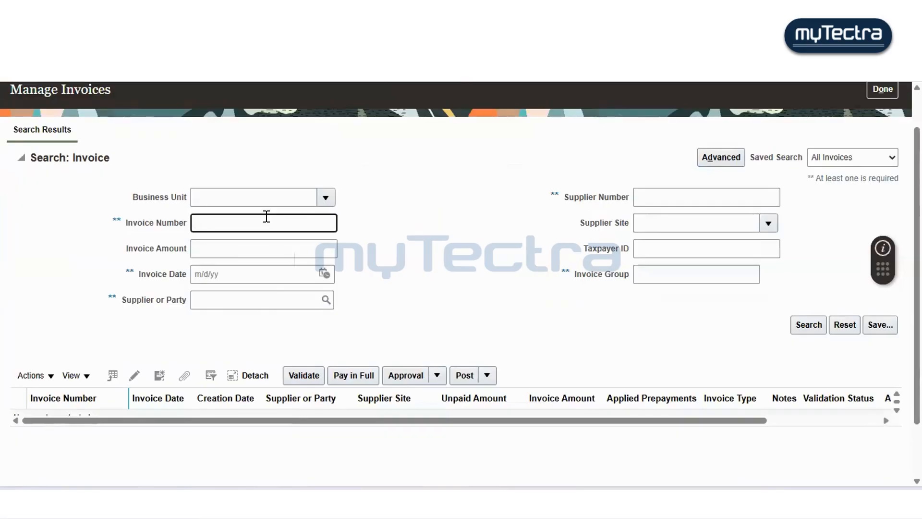
type("4554")
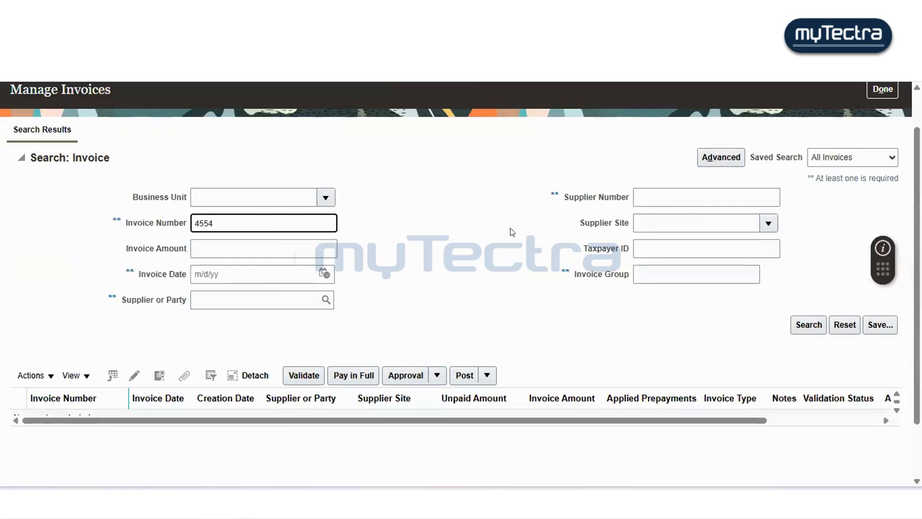
left_click(803, 327)
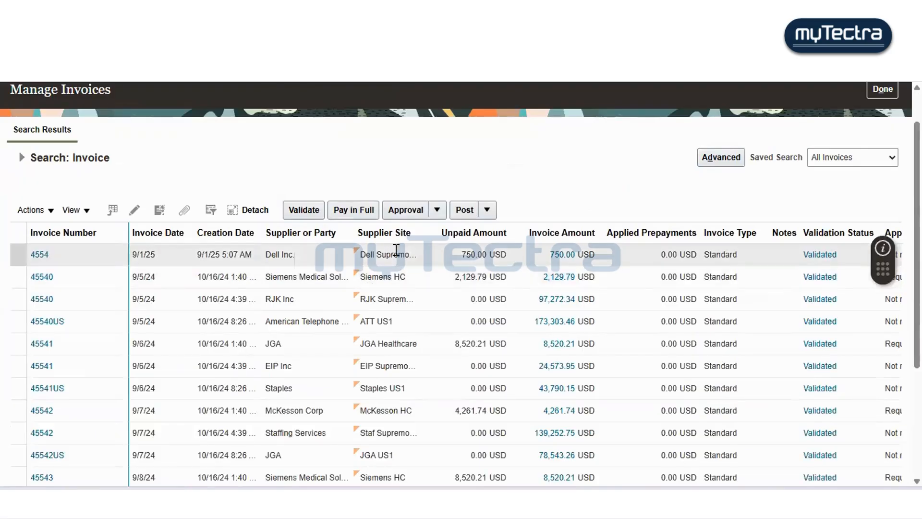
- Check the approval status of invoice 4554 in the results and open its invoice details
left_click(391, 249)
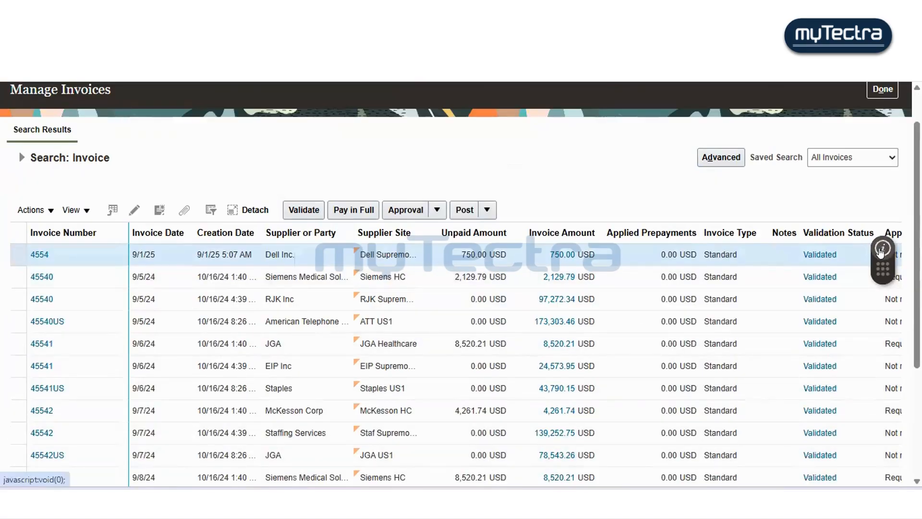
scroll(848, 264, "down", 3)
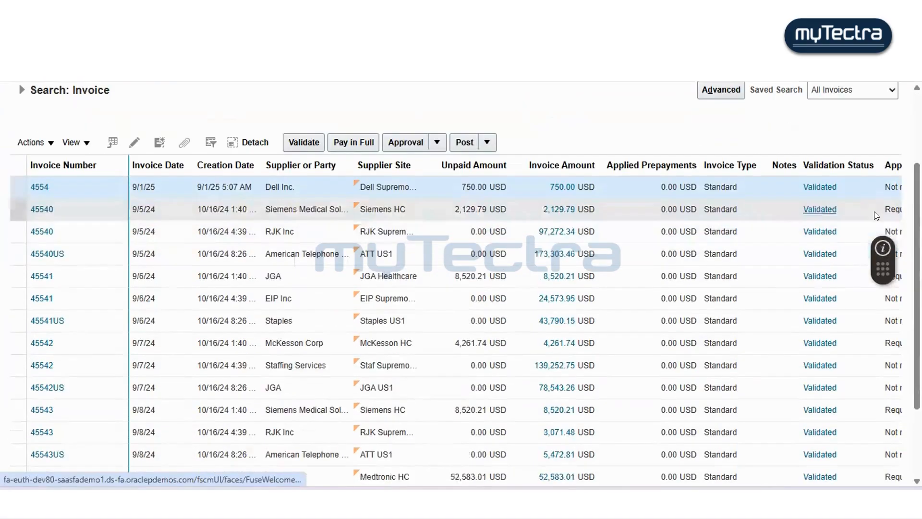
double_click(885, 184)
left_click(36, 188)
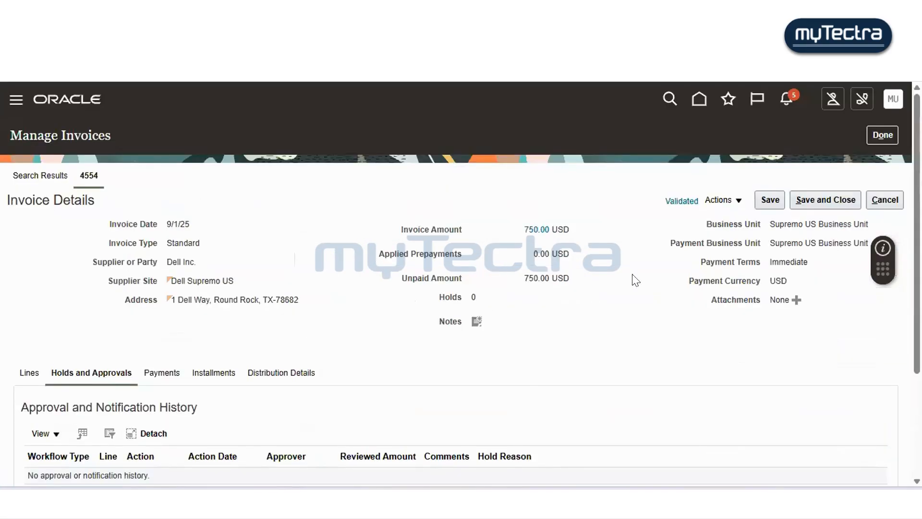
- Review the approval and notification history and holds on invoice 4554
scroll(578, 280, "down", 1)
scroll(577, 280, "down", 2)
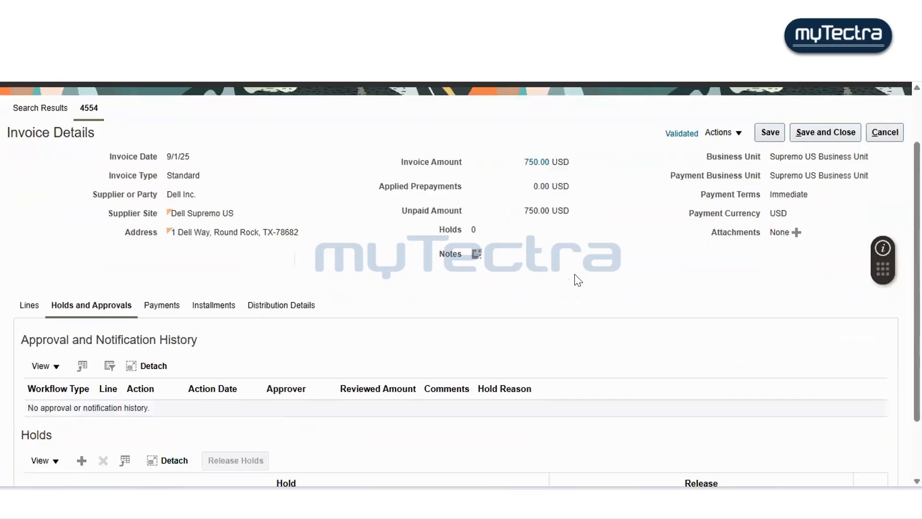
scroll(578, 280, "down", 3)
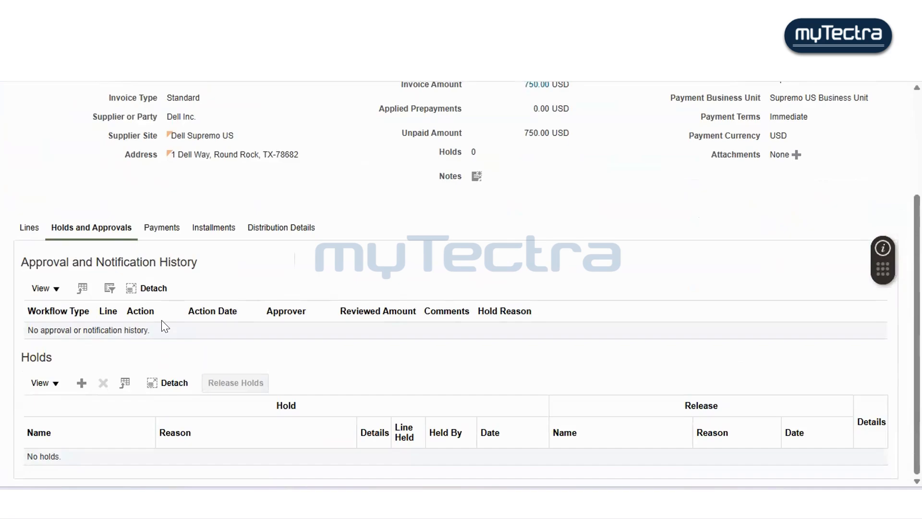
scroll(162, 321, "up", 3)
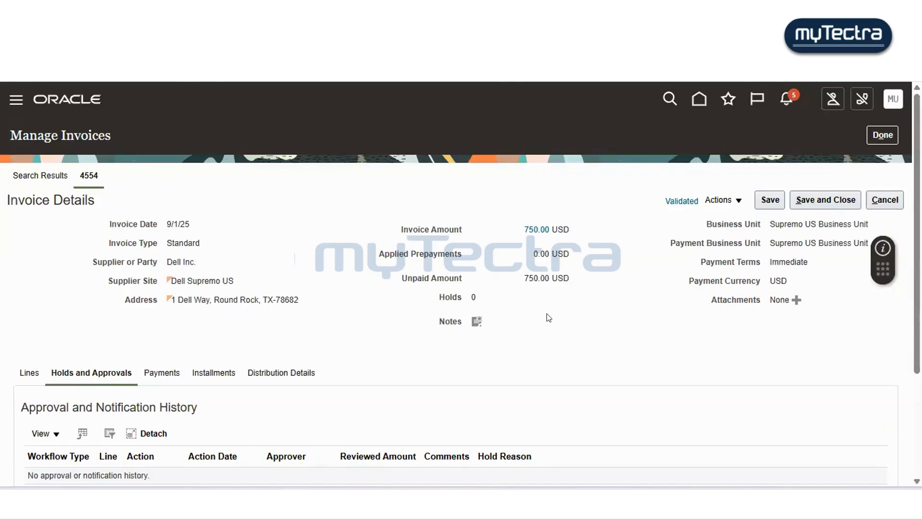
scroll(548, 317, "down", 3)
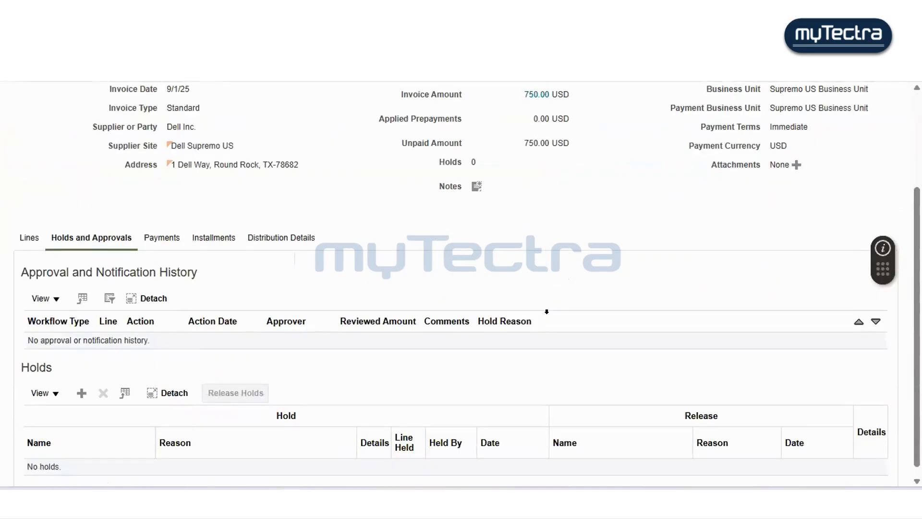
scroll(673, 313, "up", 3)
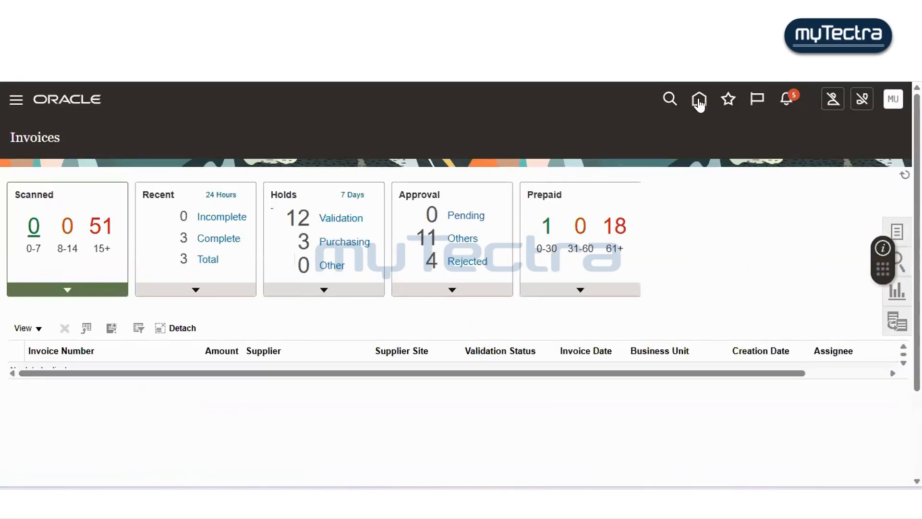
- Open the Payments overview and start creating a new payment
left_click(700, 99)
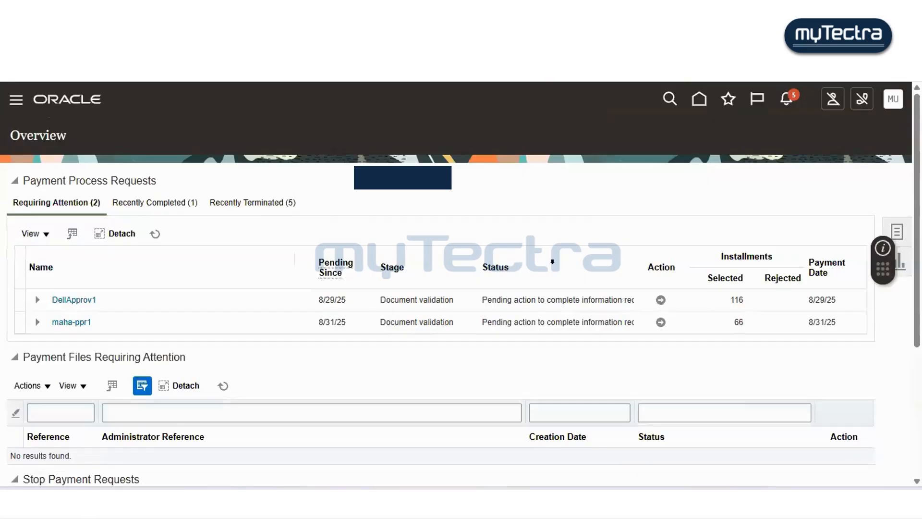
scroll(547, 256, "down", 1)
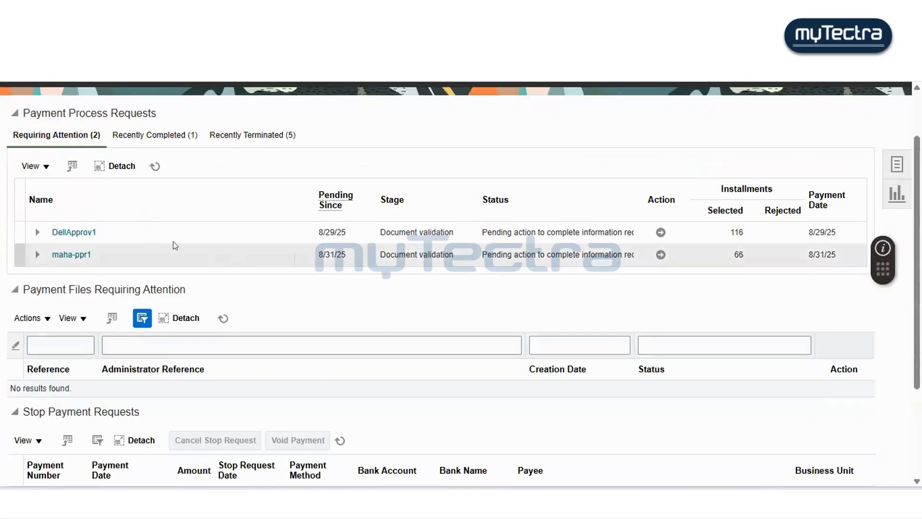
scroll(186, 250, "down", 1)
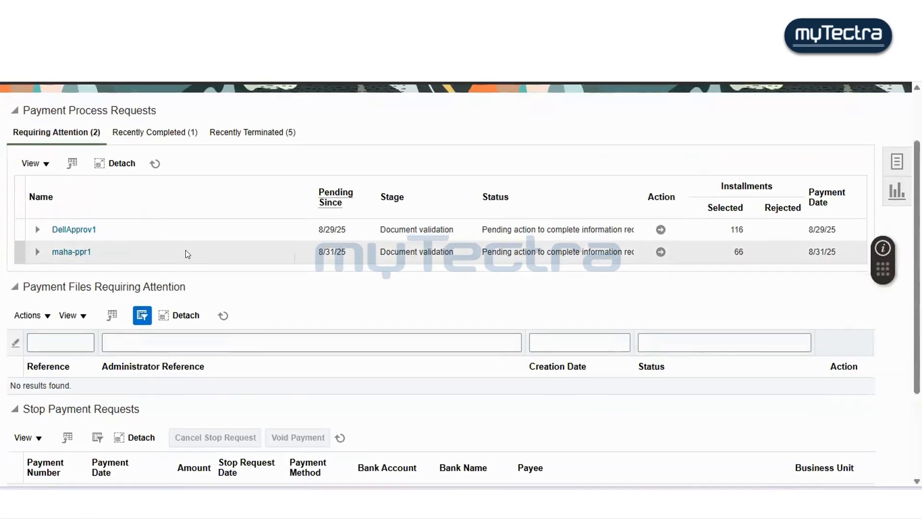
scroll(186, 253, "up", 2)
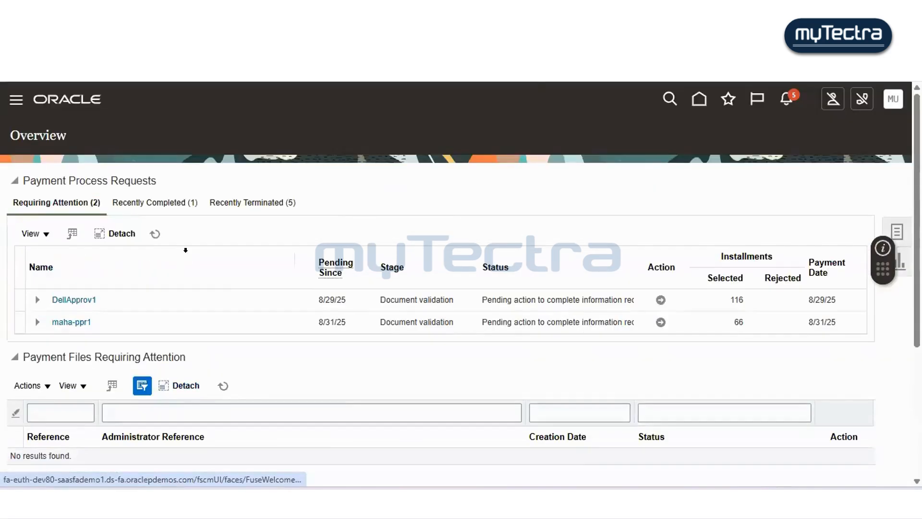
scroll(187, 254, "down", 1)
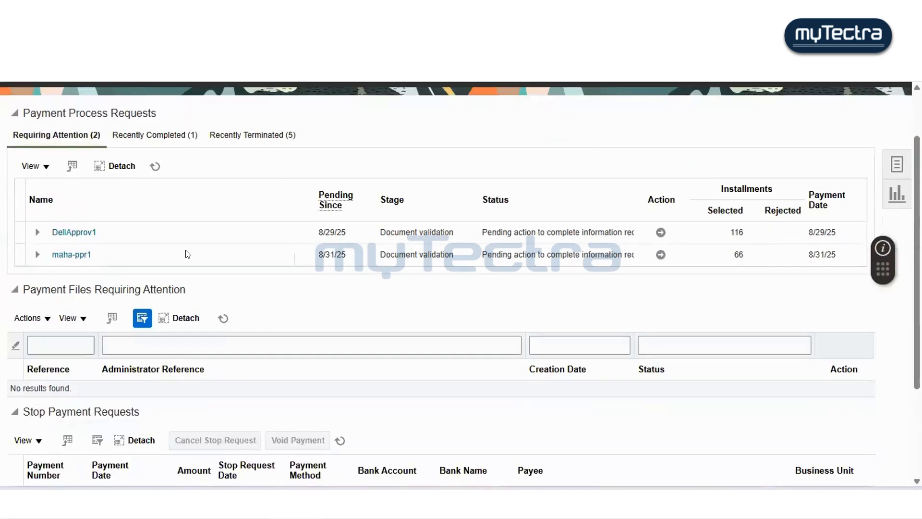
scroll(188, 254, "down", 1)
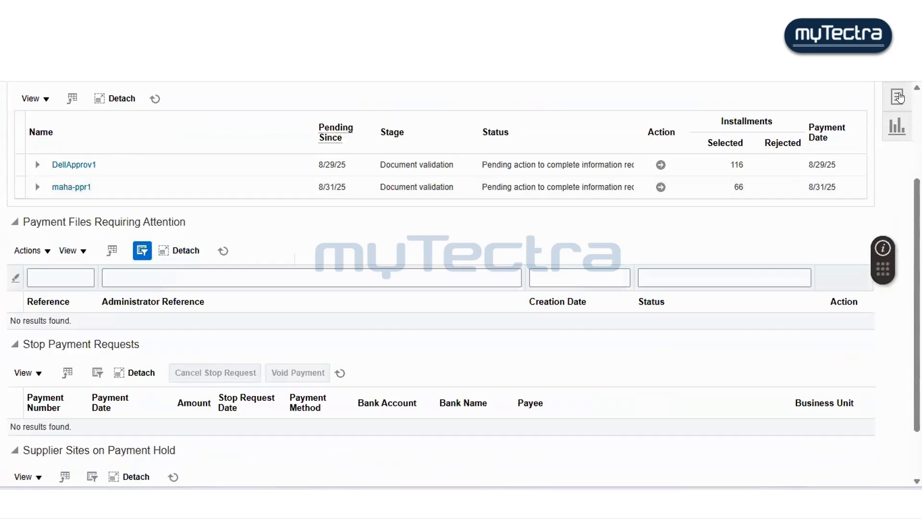
left_click(897, 98)
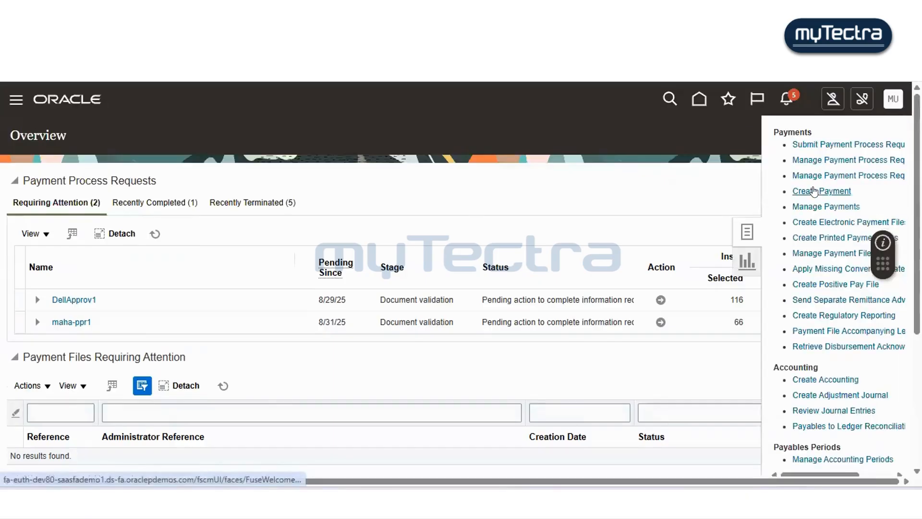
left_click(813, 191)
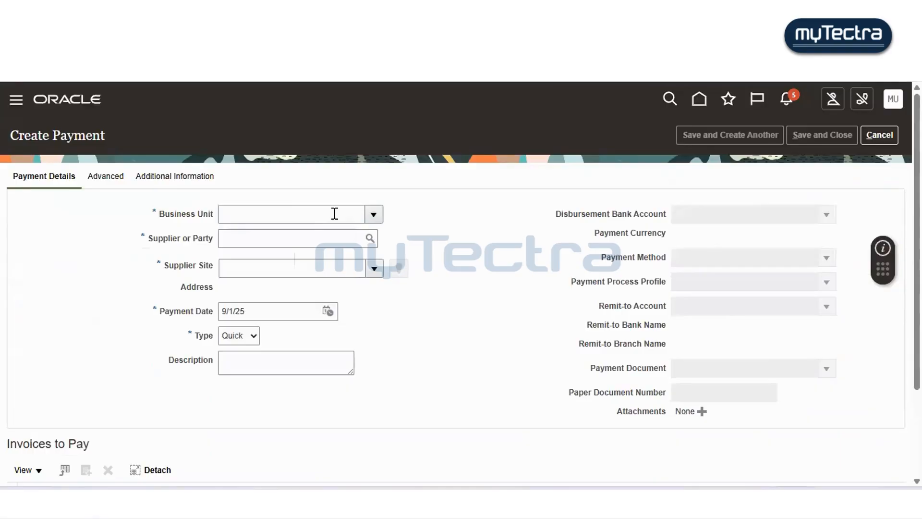
- Set the payment's business unit to Supremo US Business Unit and the supplier to Dell Inc
left_click(335, 213)
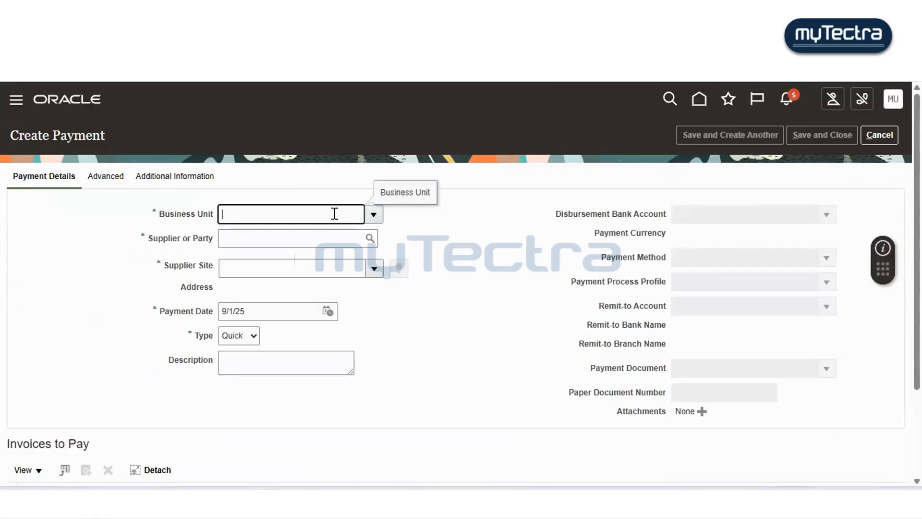
type("supremo us")
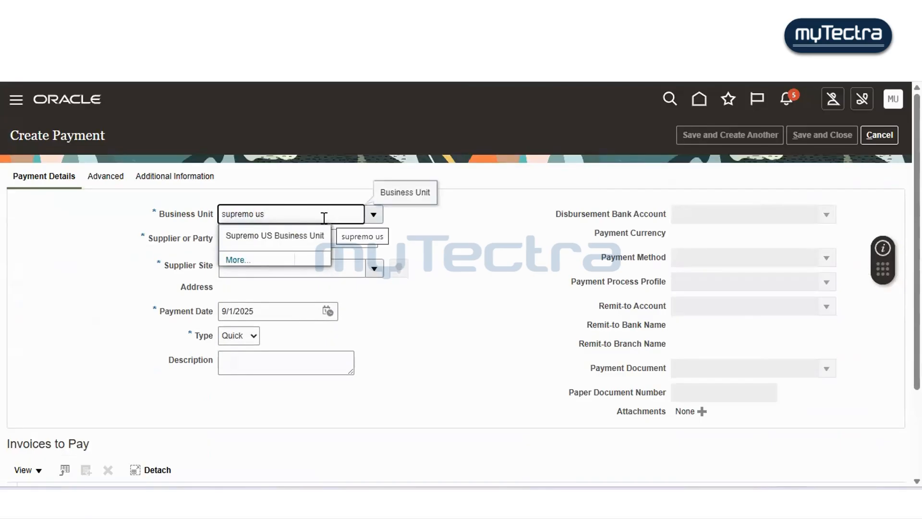
left_click(293, 236)
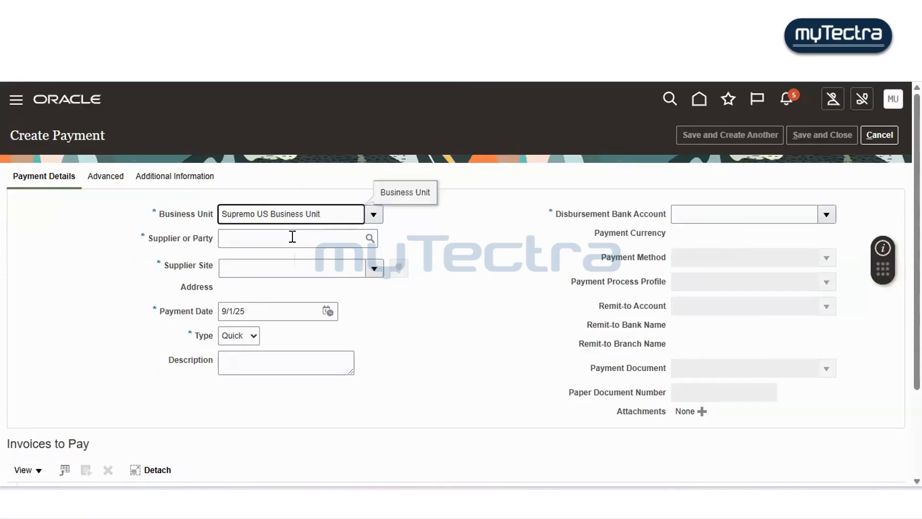
left_click(292, 238)
type("dell")
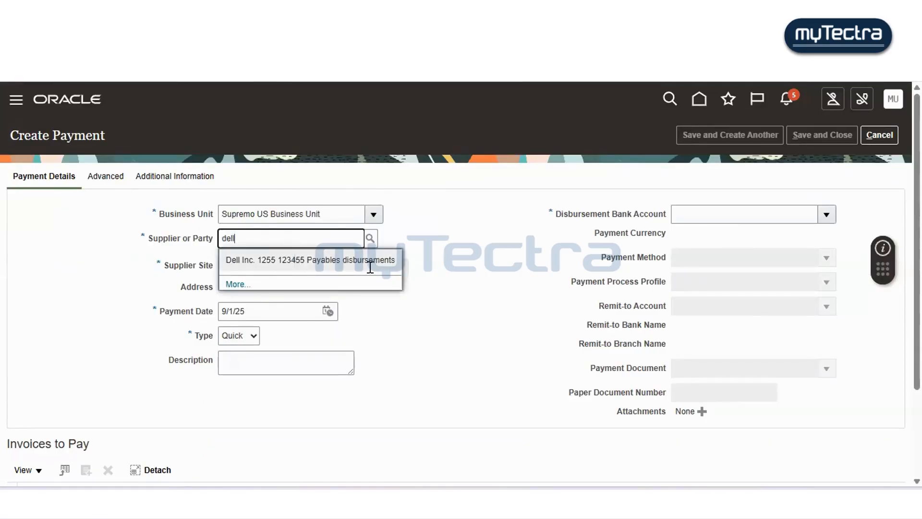
left_click(294, 254)
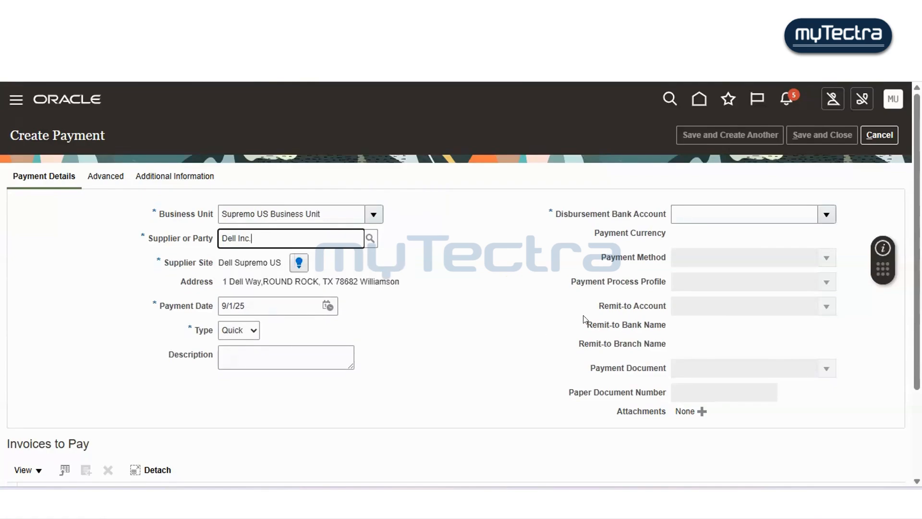
left_click(438, 306)
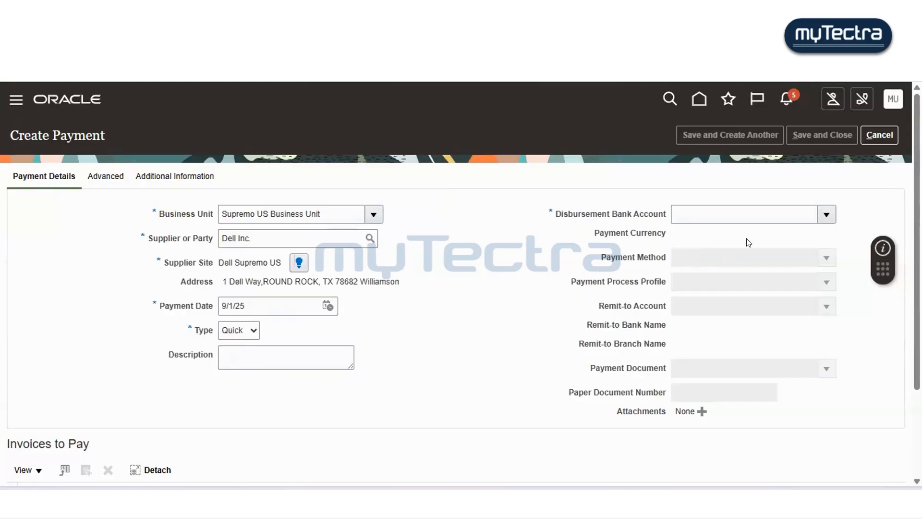
- Set the disbursement bank account to Bofa-2870
left_click(808, 215)
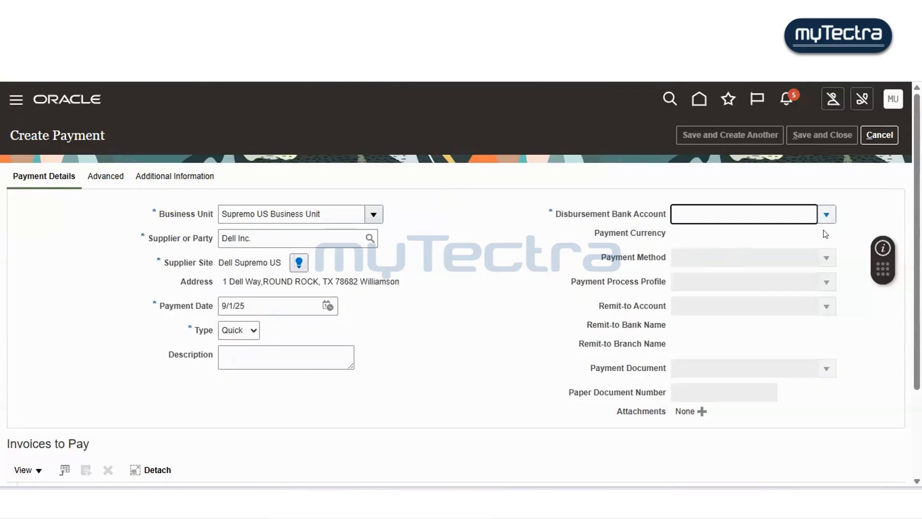
left_click(826, 214)
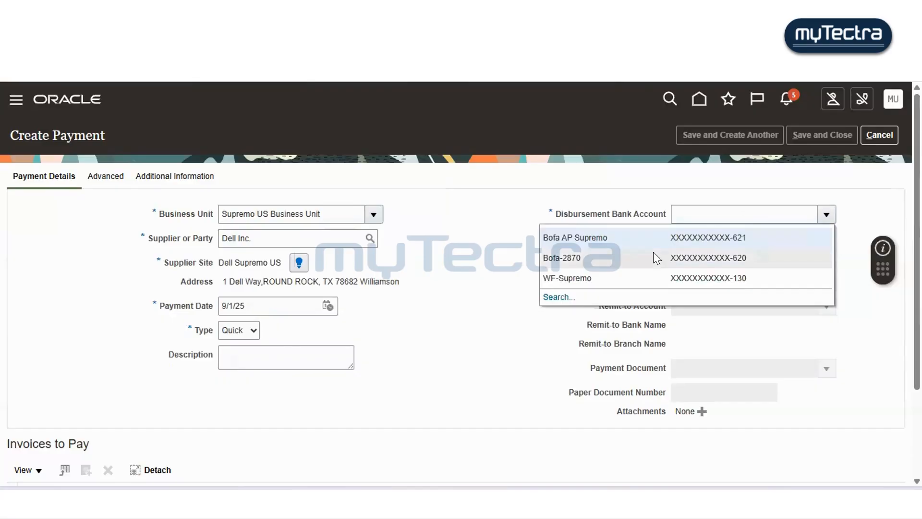
left_click(653, 254)
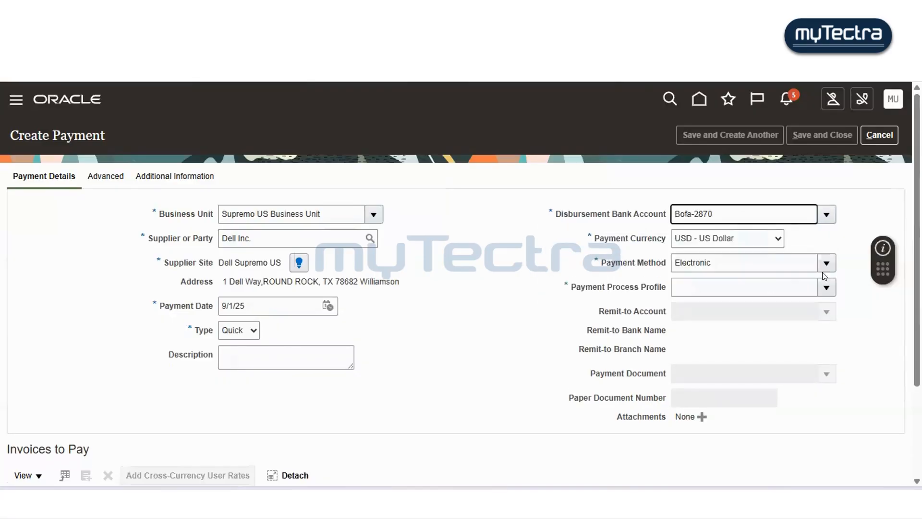
left_click(825, 262)
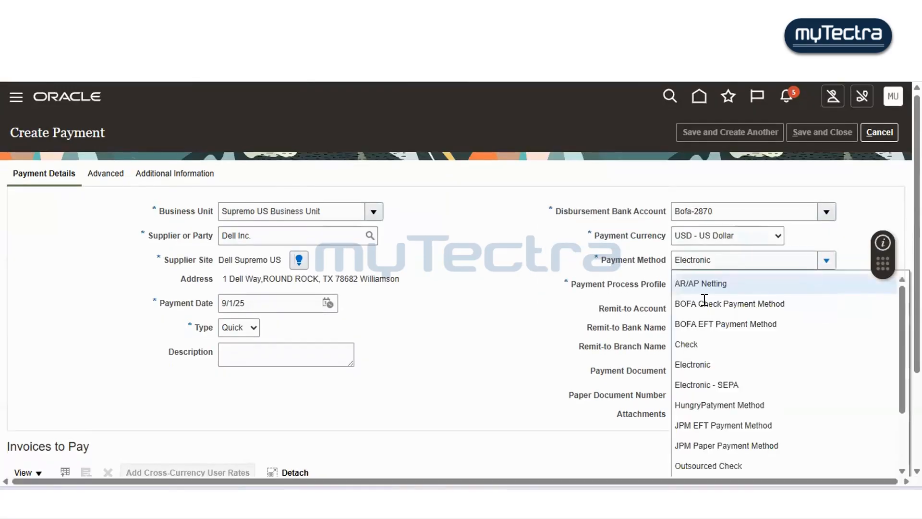
left_click(691, 344)
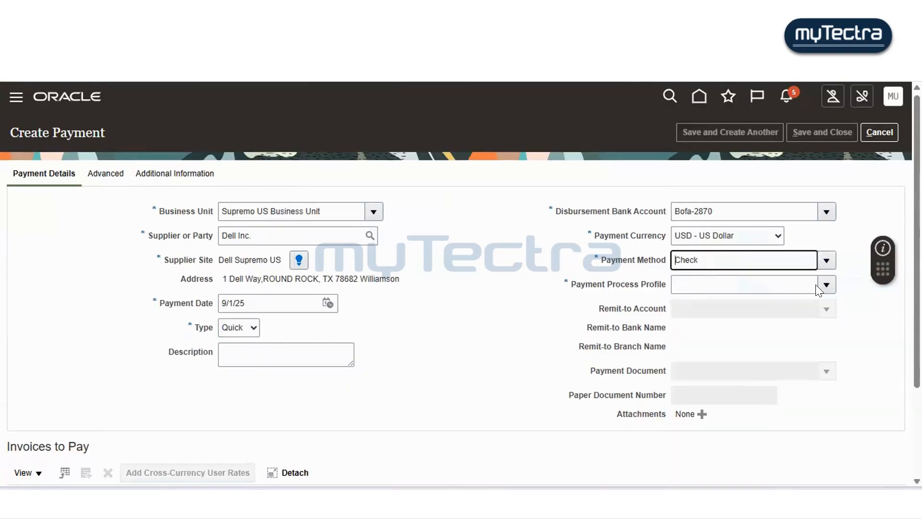
- Set the payment method to Electronic and the payment process profile to PayPal
left_click(822, 262)
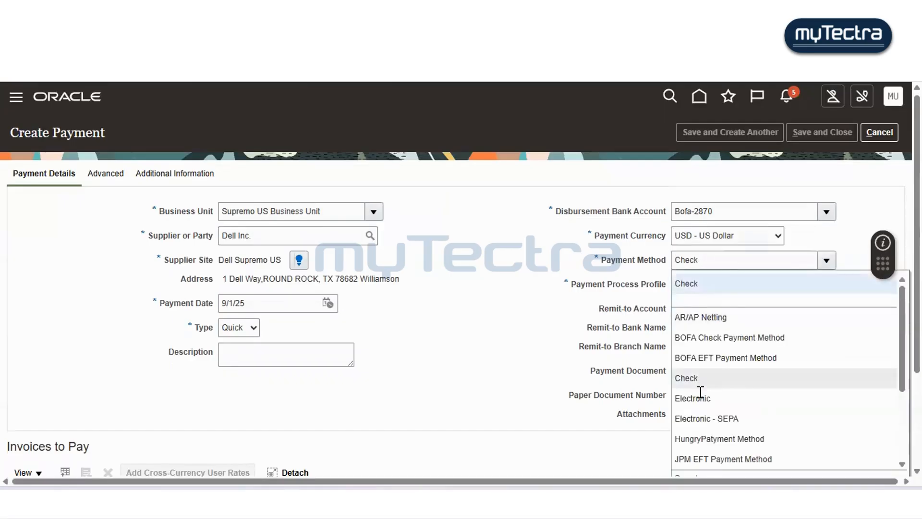
left_click(774, 283)
left_click(774, 282)
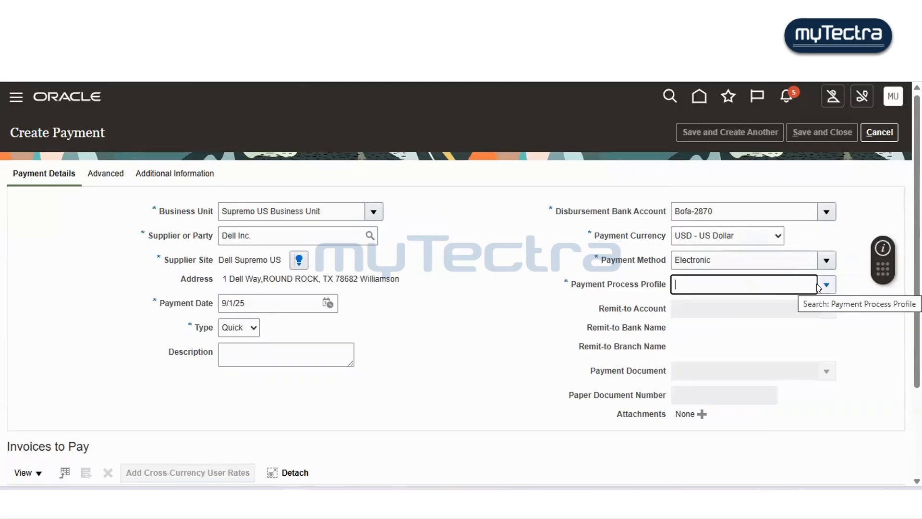
type("pay")
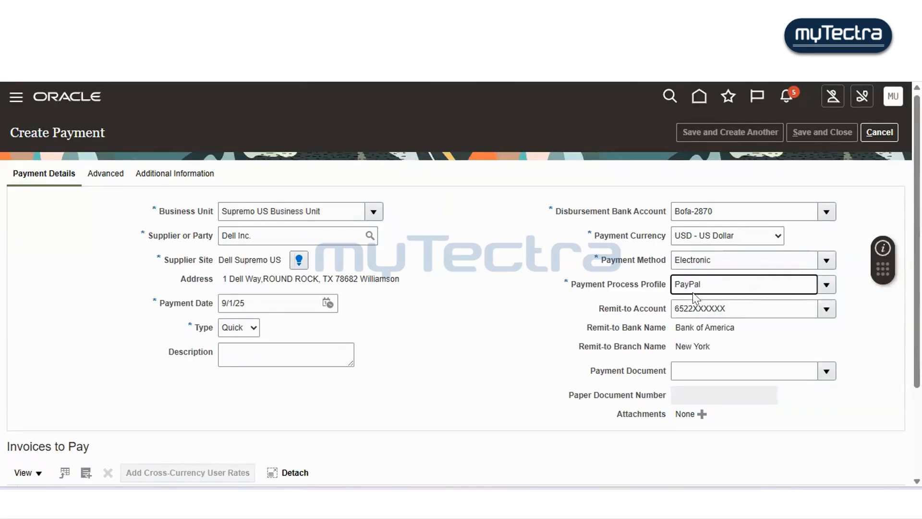
scroll(734, 295, "down", 3)
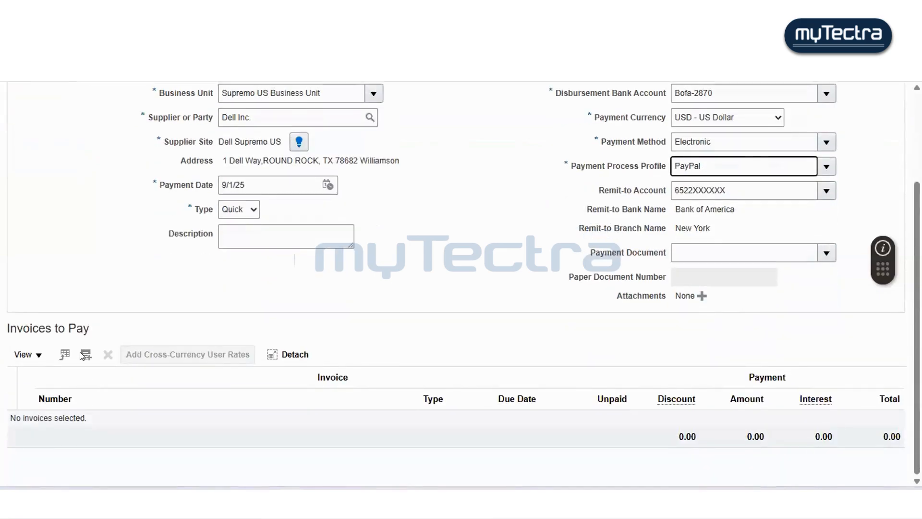
- Add invoices 4554 and 7447 to the payment's invoices to pay
left_click(82, 355)
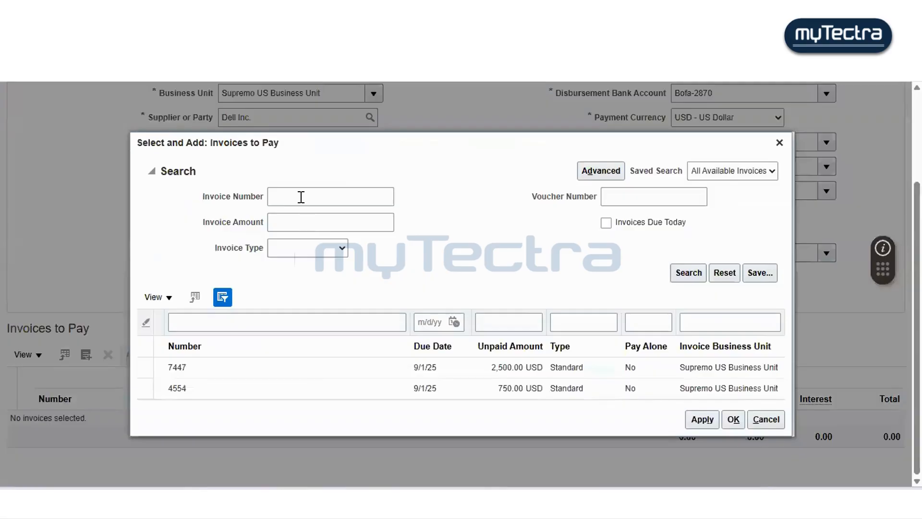
left_click(301, 197)
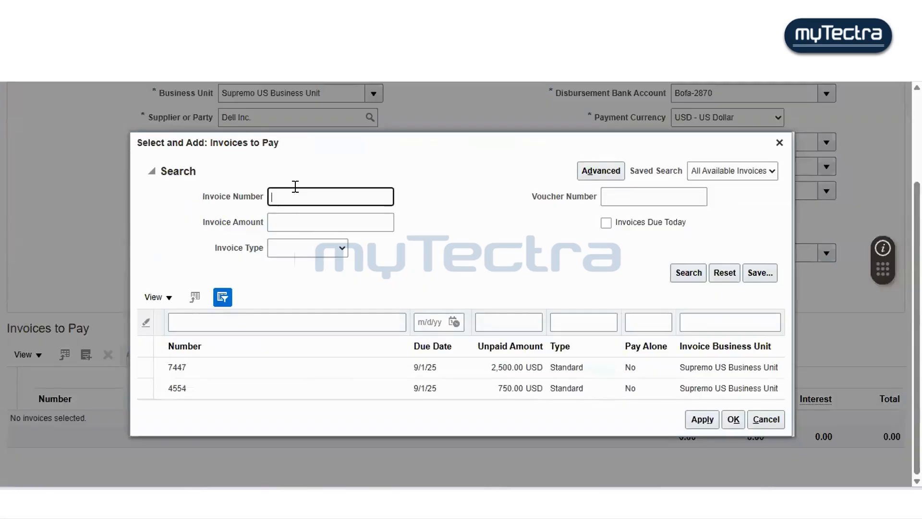
type("5445")
left_click(185, 390)
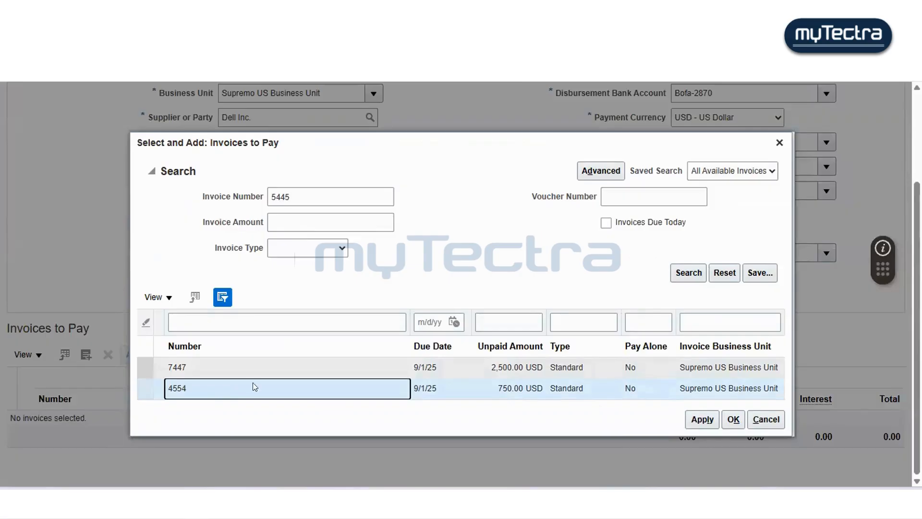
left_click(702, 419)
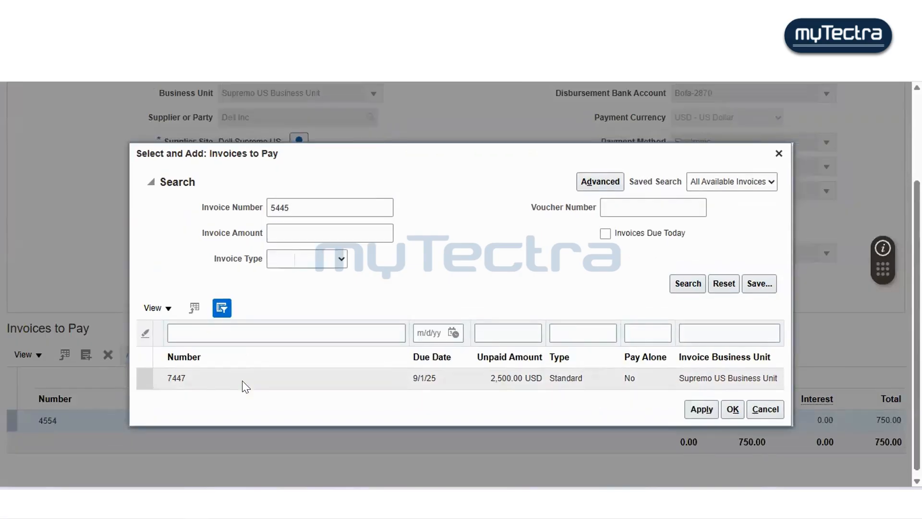
left_click(242, 380)
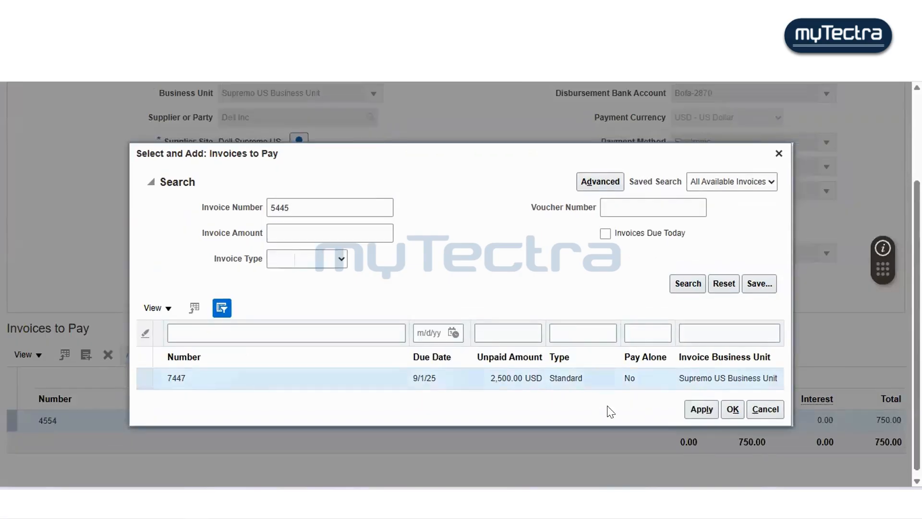
left_click(692, 408)
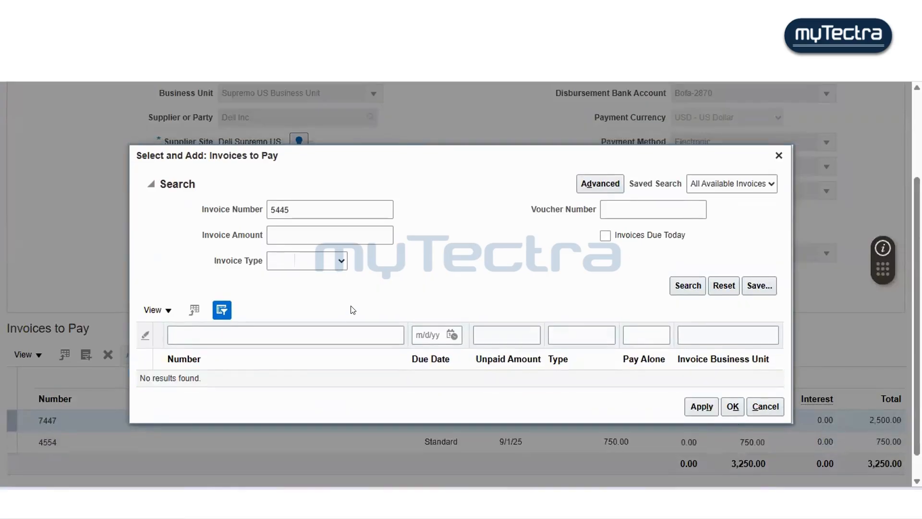
left_click(731, 406)
scroll(457, 280, "down", 1)
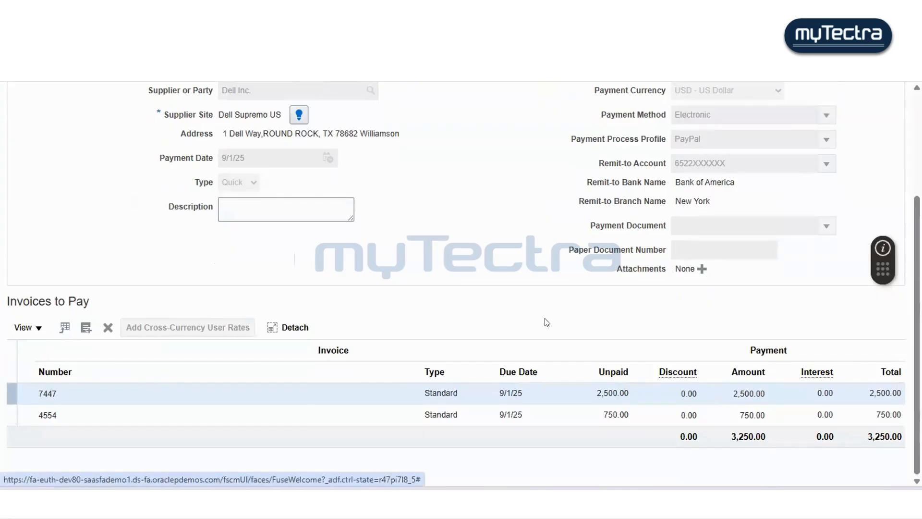
scroll(547, 322, "up", 3)
scroll(547, 322, "down", 3)
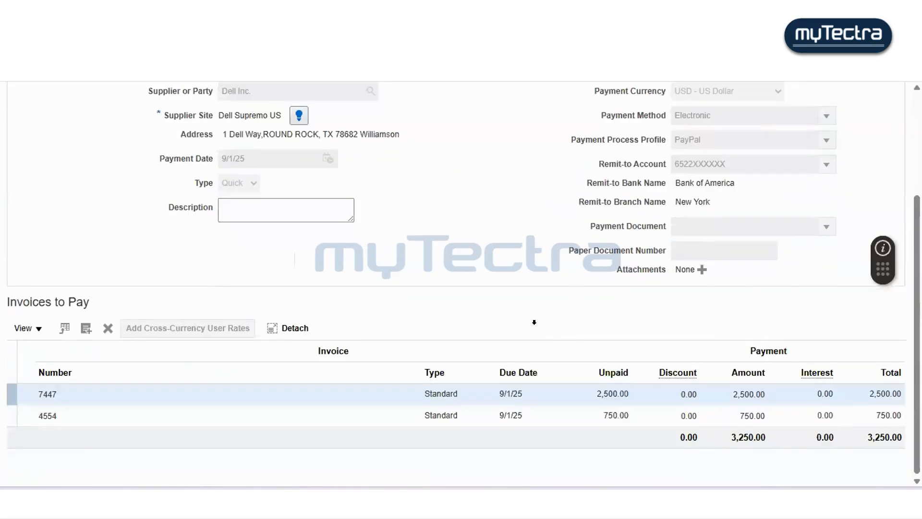
- Remove invoice 4554 from the invoices to pay and save the payment
left_click(499, 410)
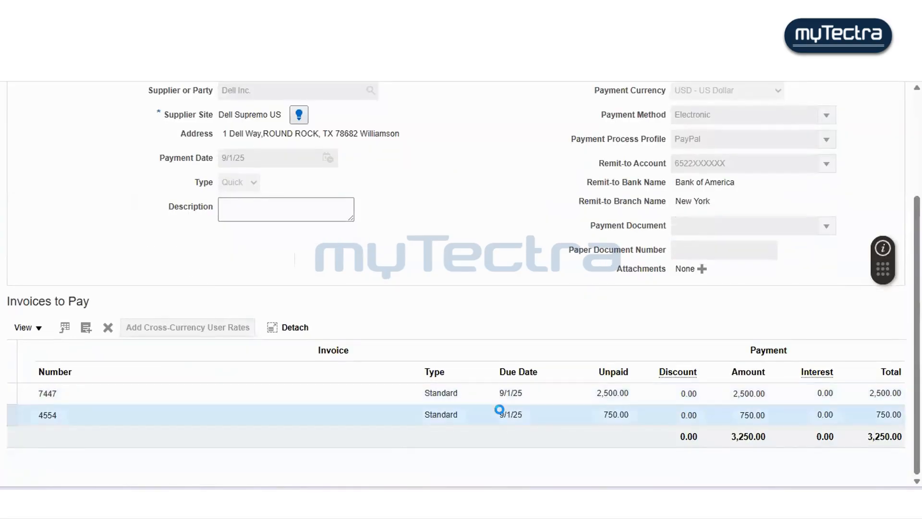
left_click(108, 326)
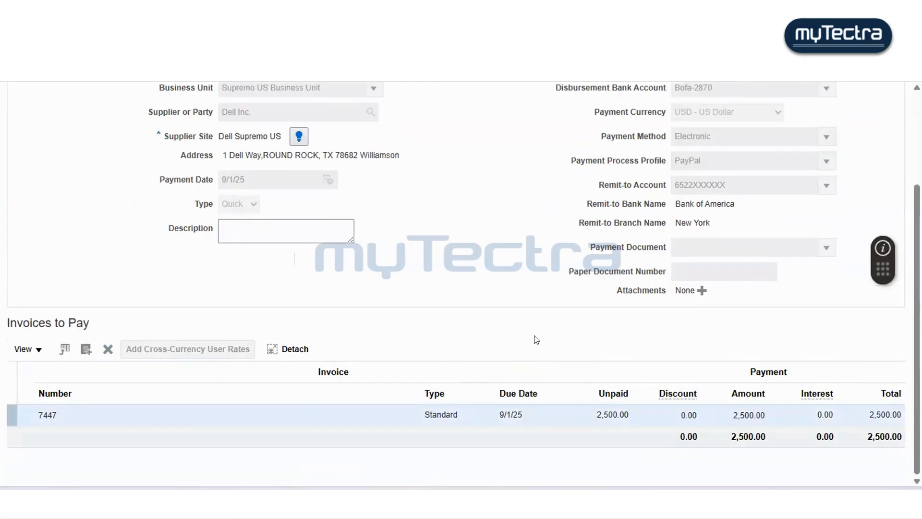
scroll(533, 339, "up", 5)
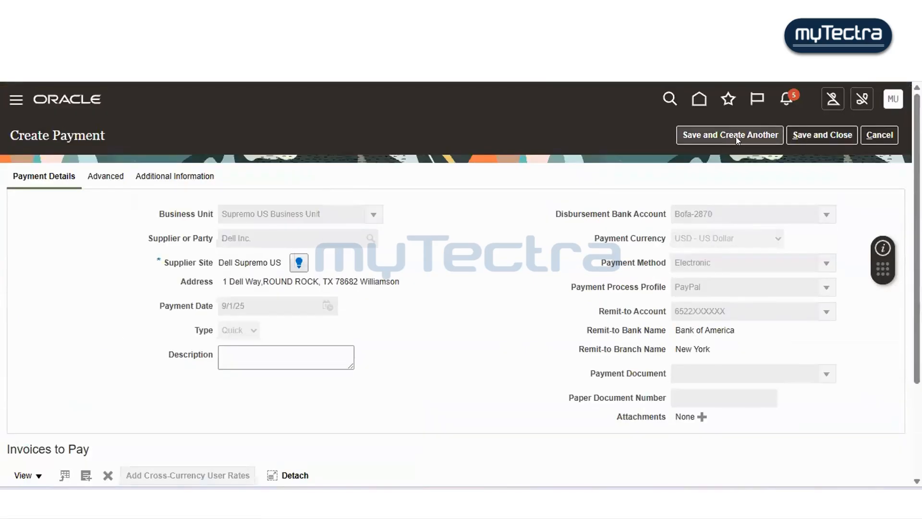
left_click(802, 130)
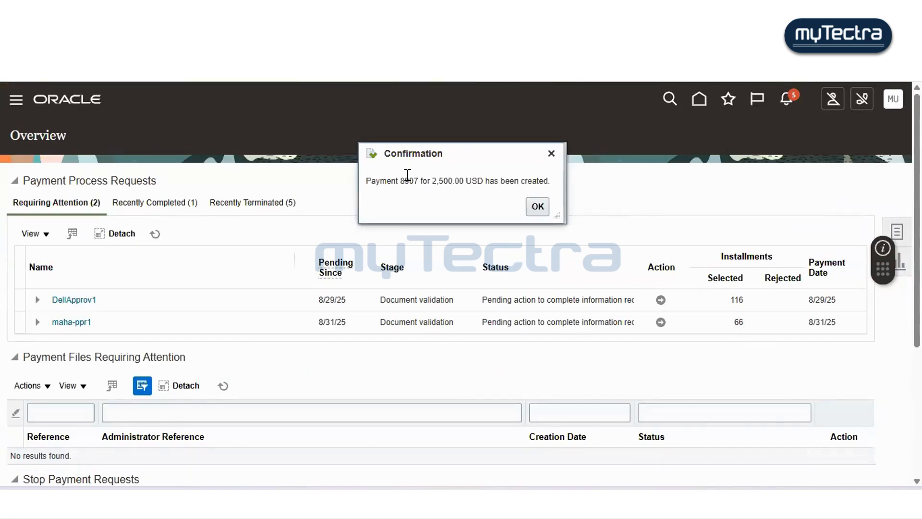
- Copy the payment confirmation message and paste it on a new line in the notes file
double_click(408, 178)
left_click_drag(366, 178, 543, 175)
key("ctrl+c")
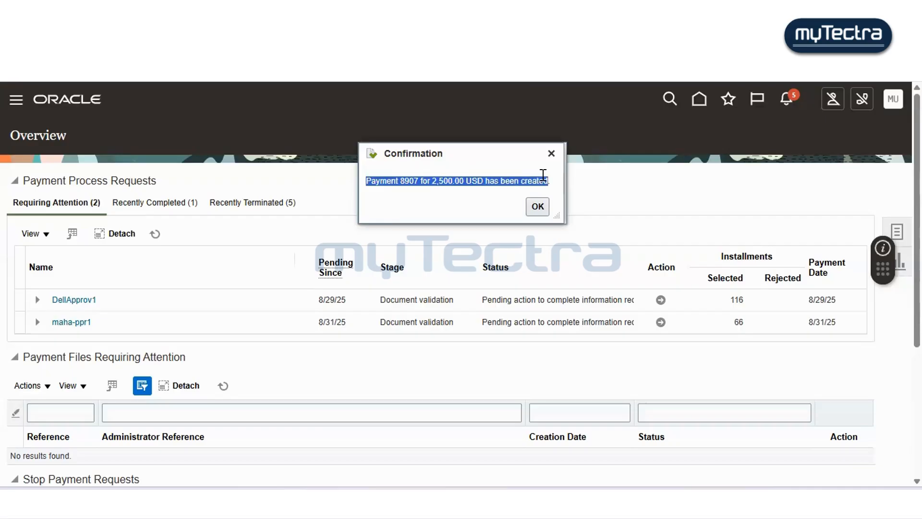
key("alt+Tab")
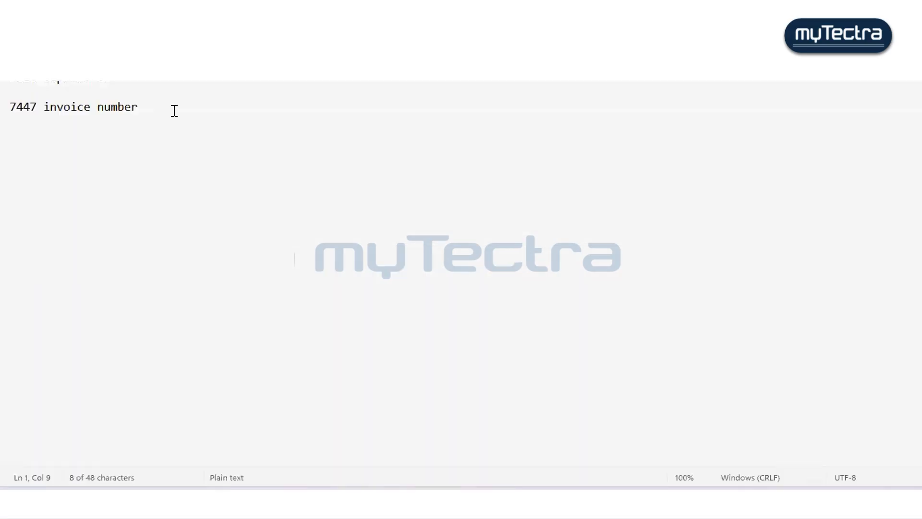
left_click(173, 107)
key("Return")
key("Return")
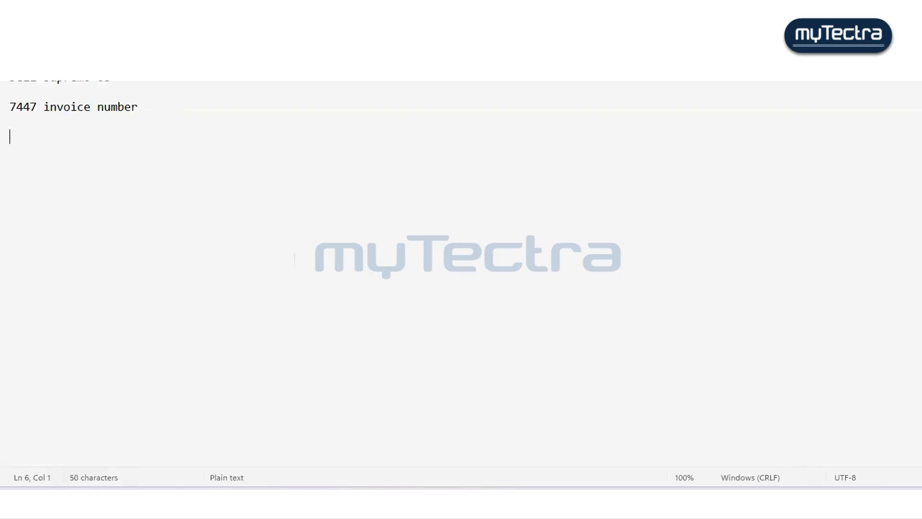
key("ctrl+v")
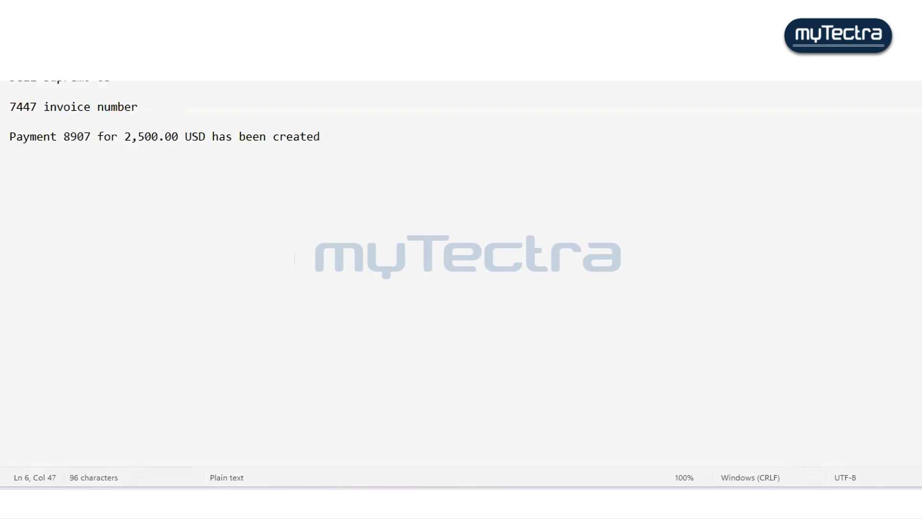
key("alt+Tab")
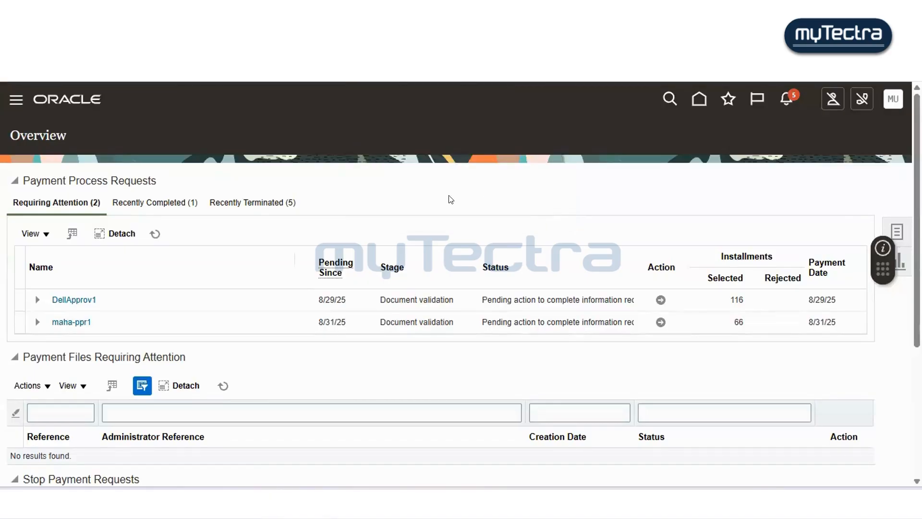
- Open Manage Payments and search for payments by picking a payment date from the calendar
scroll(459, 233, "down", 3)
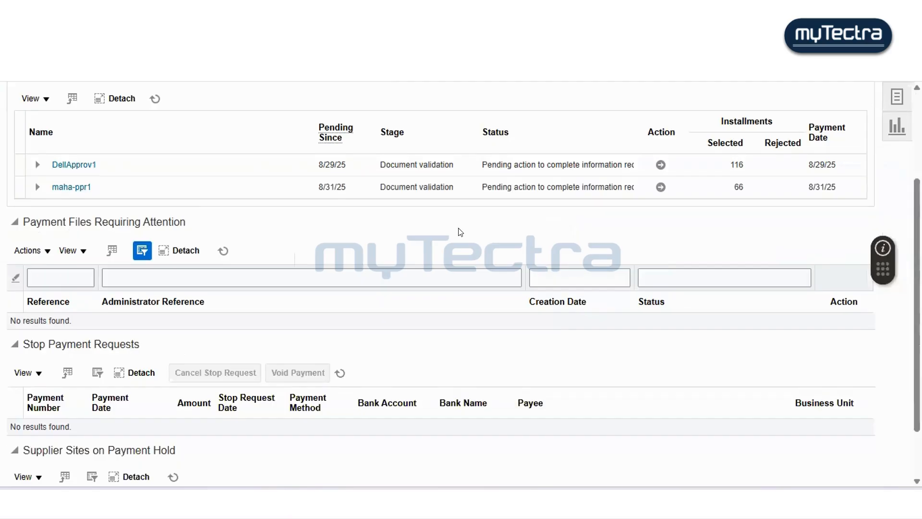
scroll(460, 233, "up", 3)
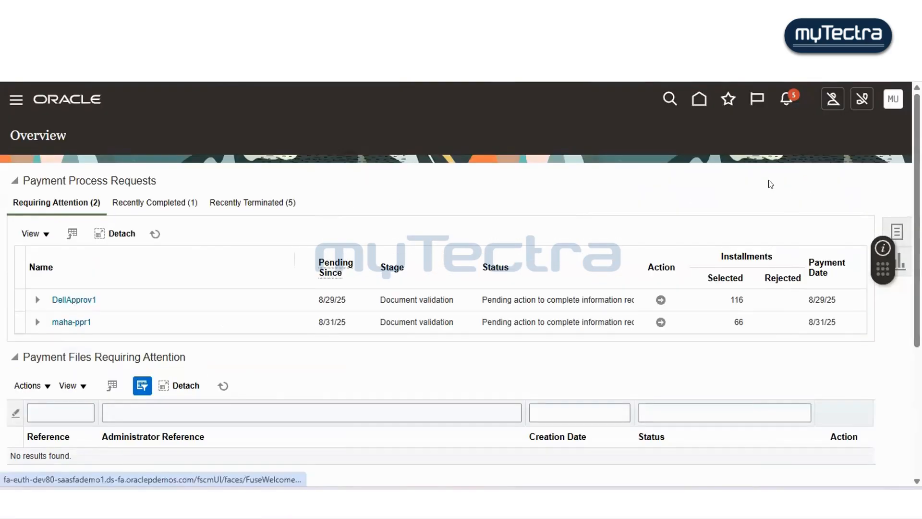
left_click(897, 231)
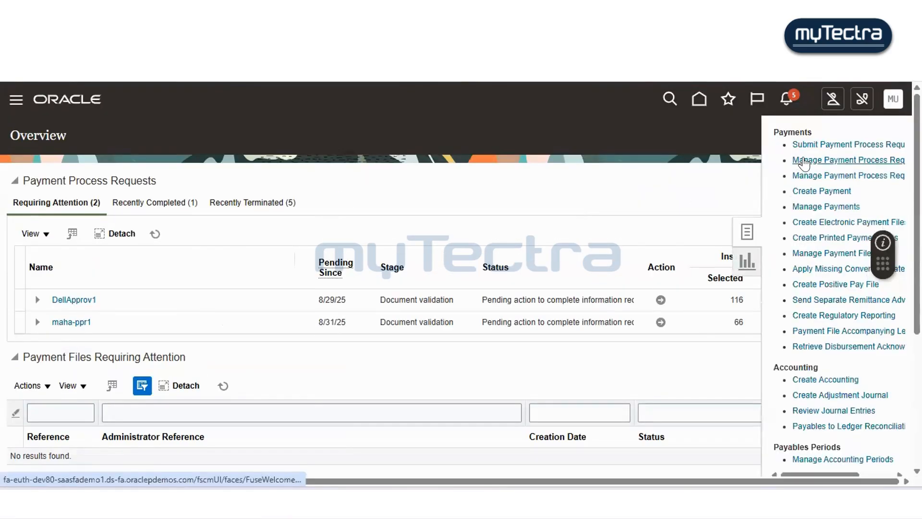
left_click(806, 206)
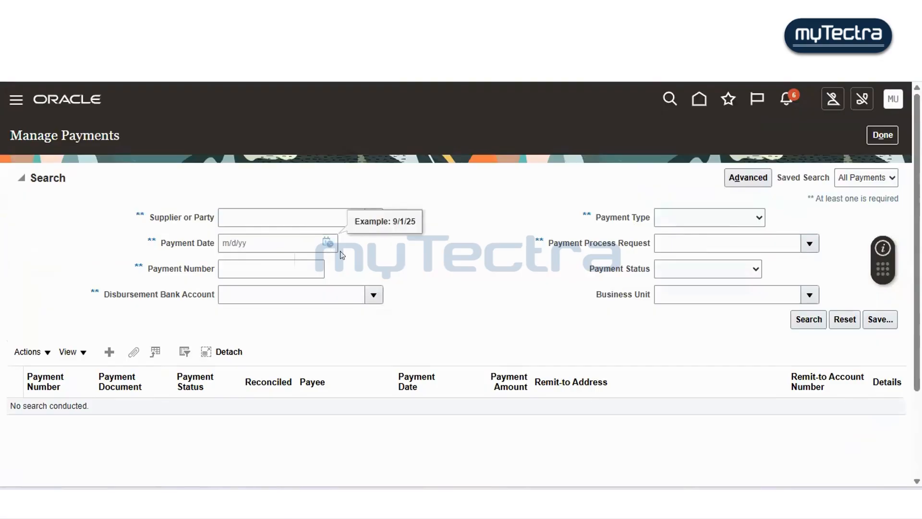
left_click(328, 242)
left_click(368, 305)
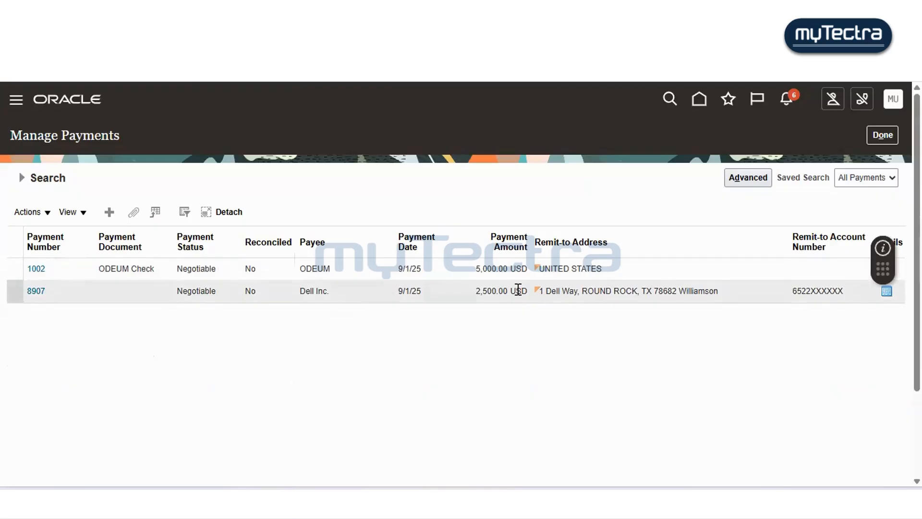
- Open the details of payment 8907 for Dell Inc
left_click(570, 289)
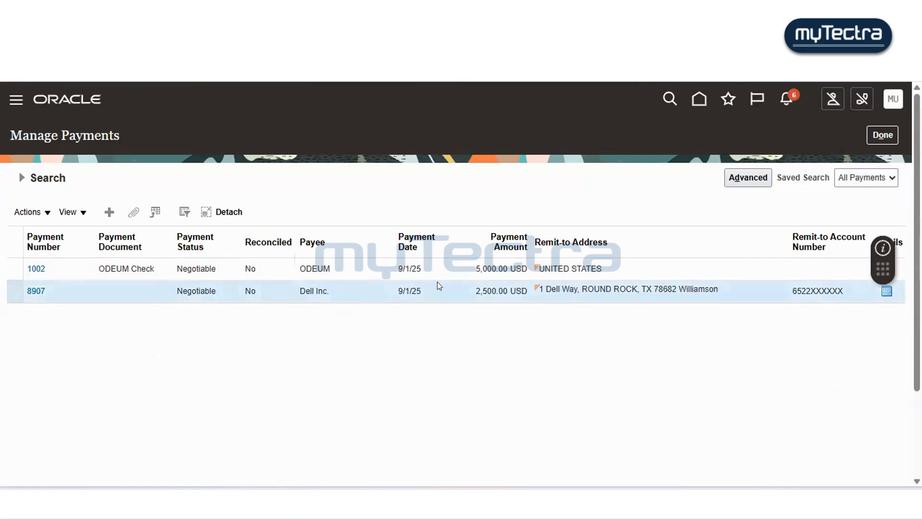
left_click(885, 290)
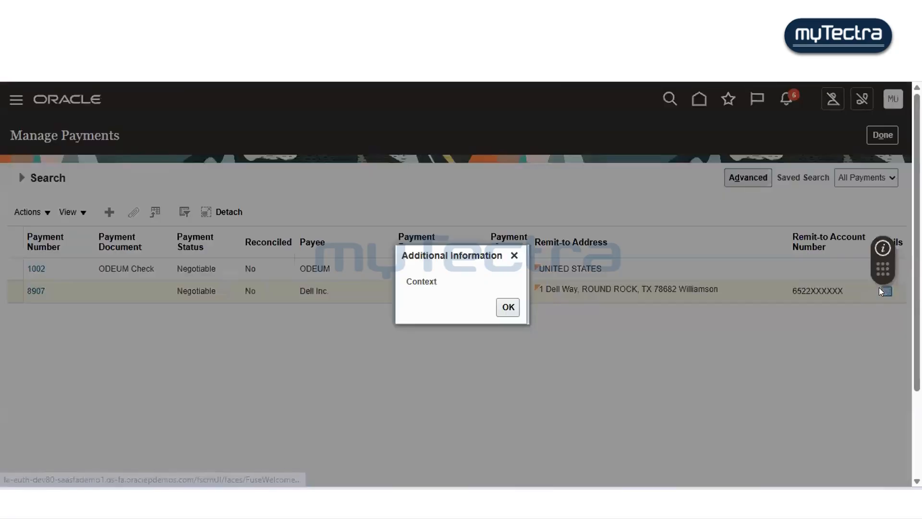
left_click(508, 307)
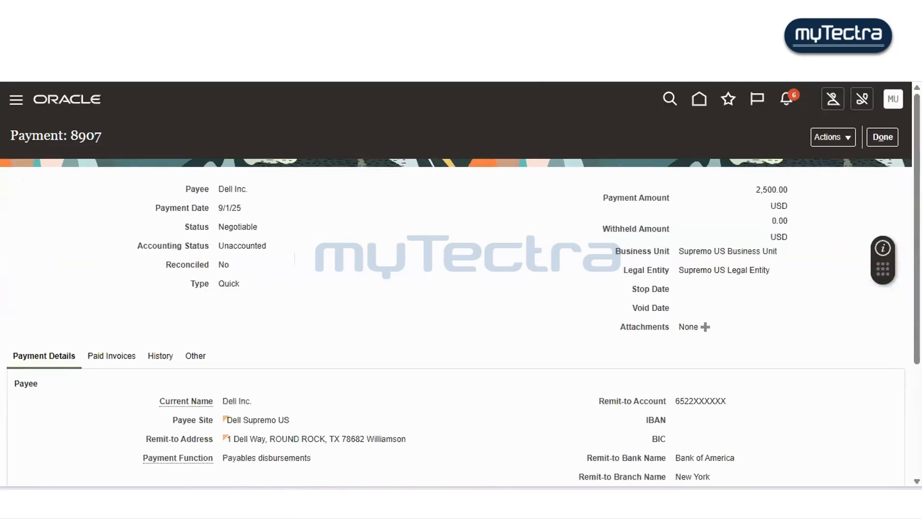
- Review payment 8907's details against the notes file and close the payment page
key("alt+Tab")
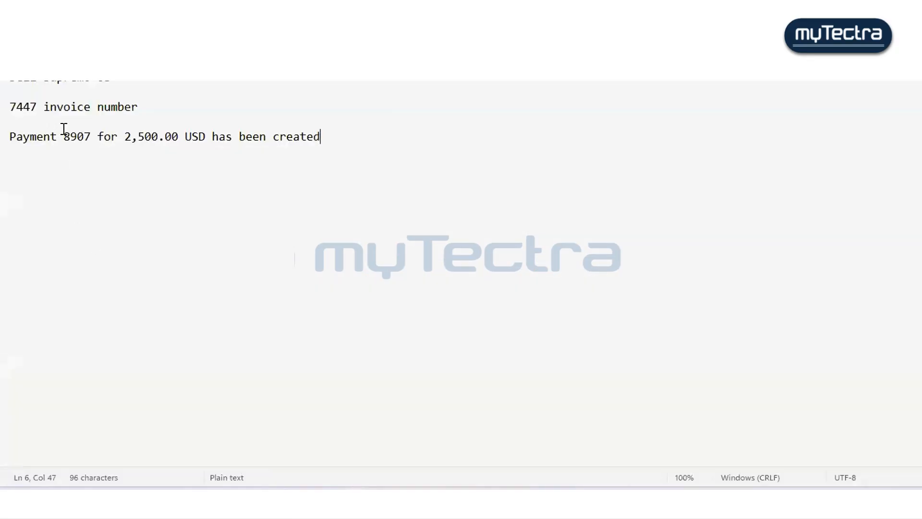
left_click_drag(64, 137, 84, 141)
key("alt+Tab")
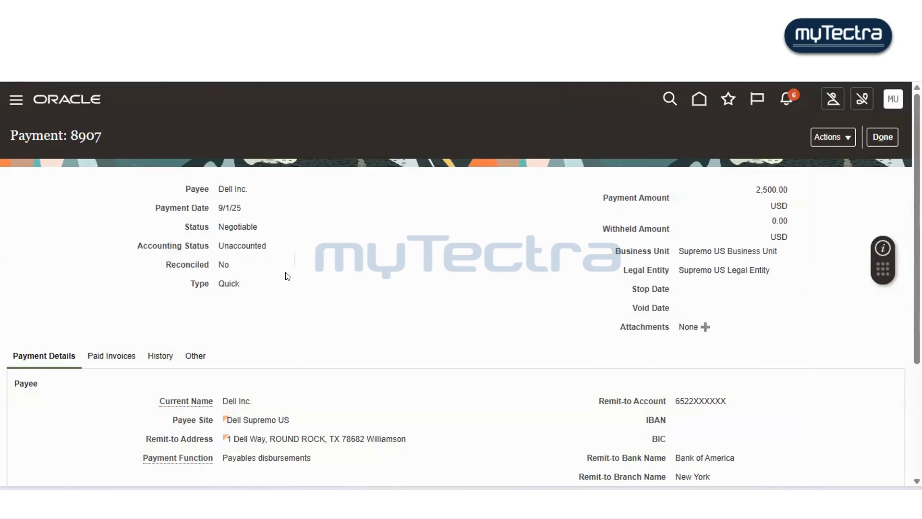
scroll(287, 276, "down", 1)
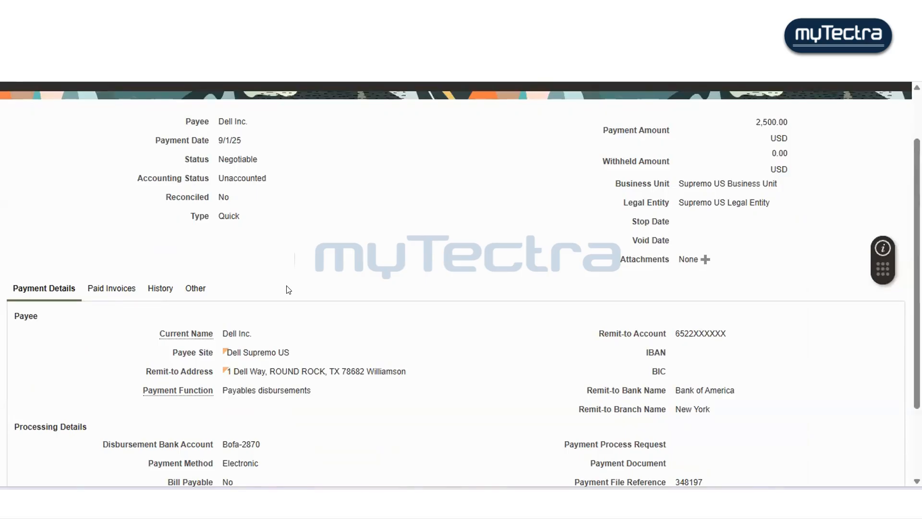
scroll(288, 291, "down", 2)
scroll(288, 298, "up", 4)
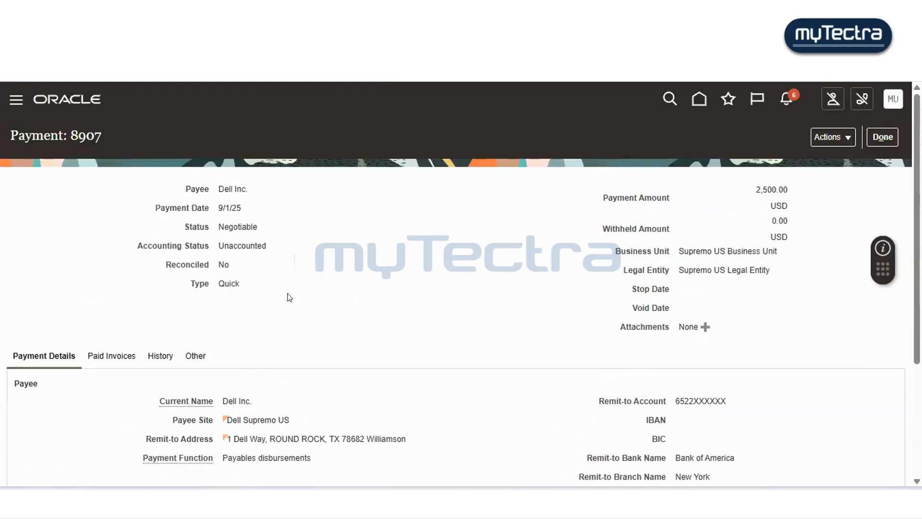
left_click(889, 138)
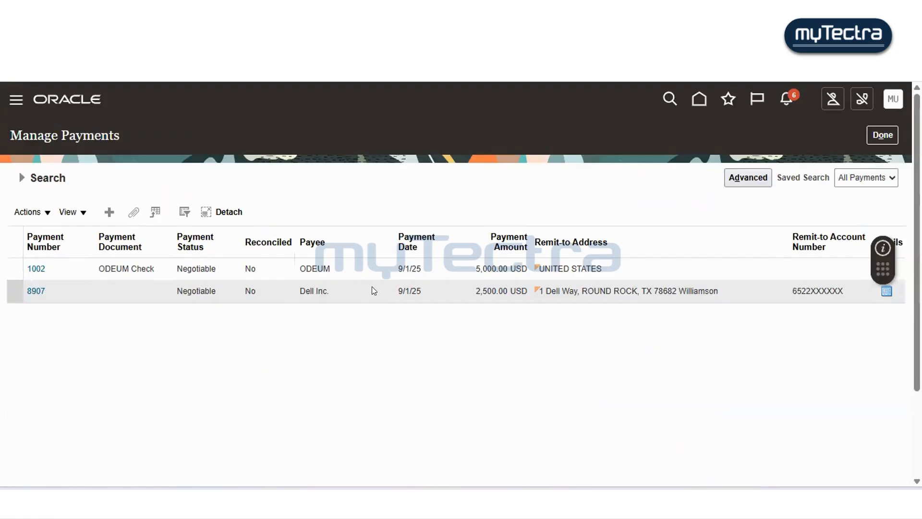
- Go to the Invoices work area, open Manage Invoices and search for invoice 5445
left_click(876, 138)
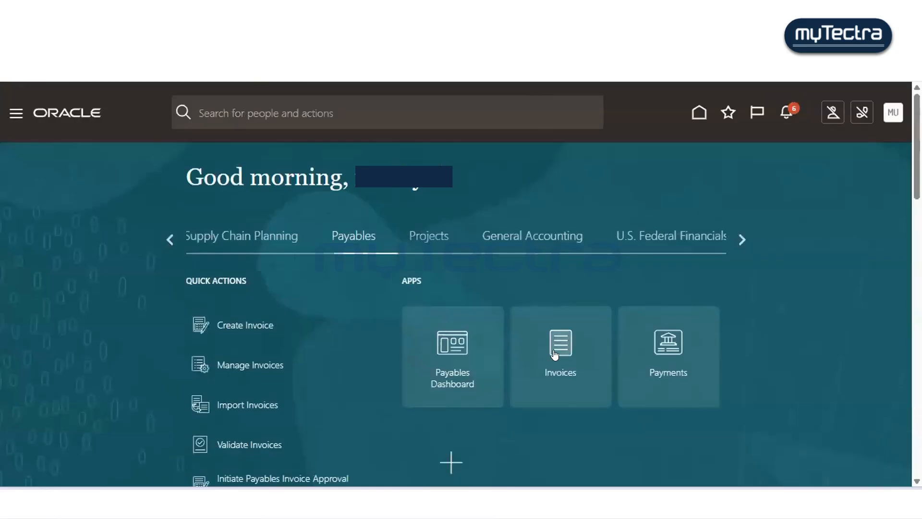
left_click(561, 367)
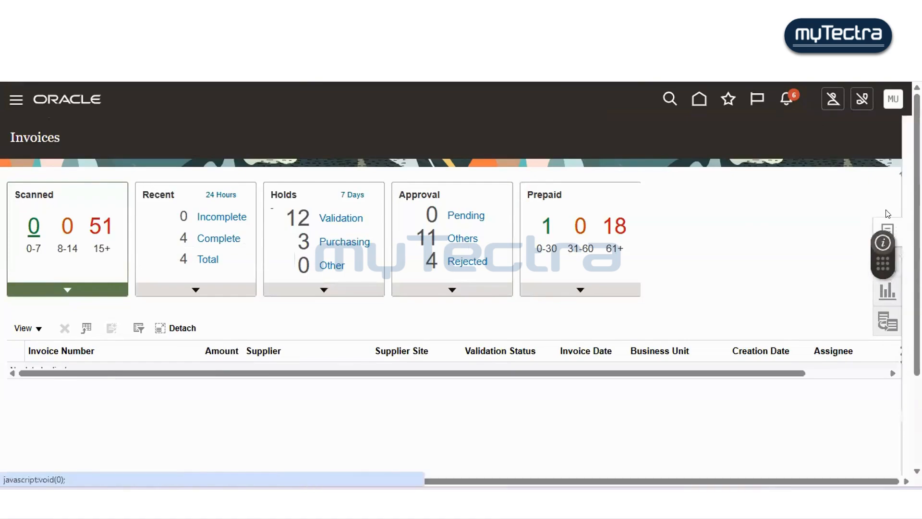
left_click(893, 235)
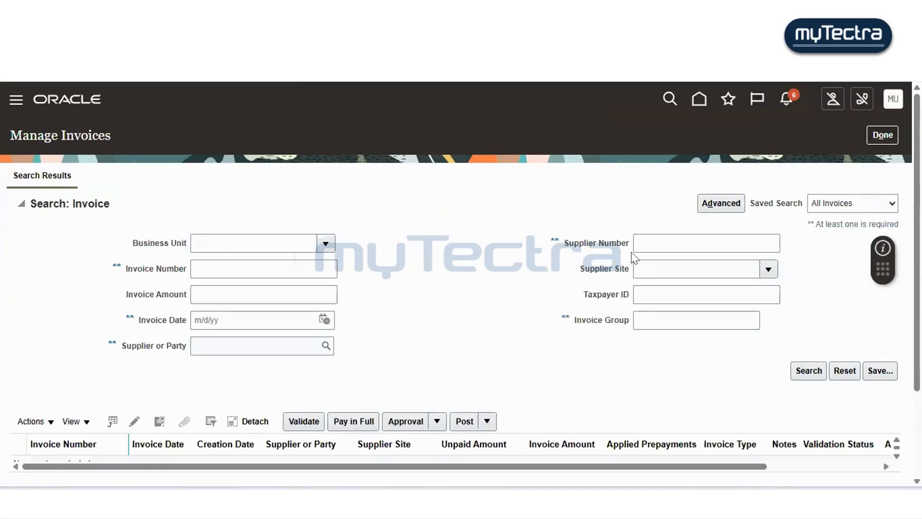
left_click(293, 289)
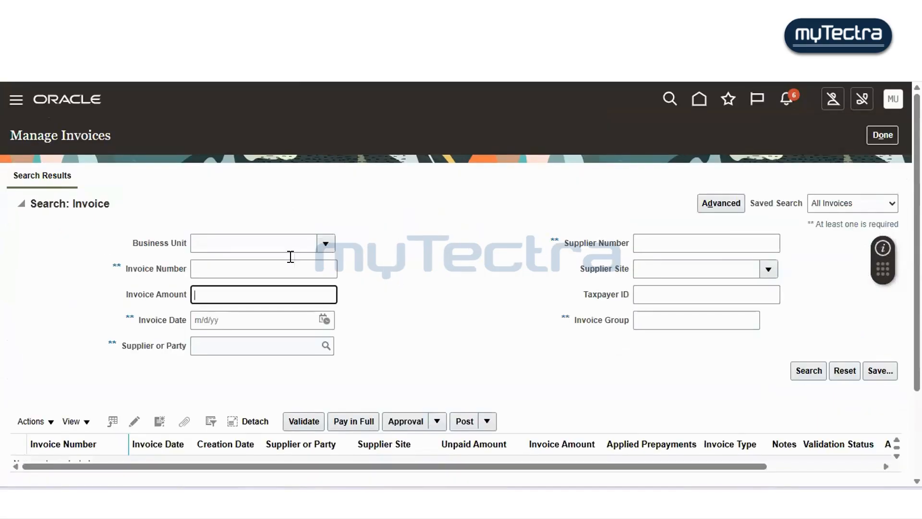
left_click(290, 258)
type("5445")
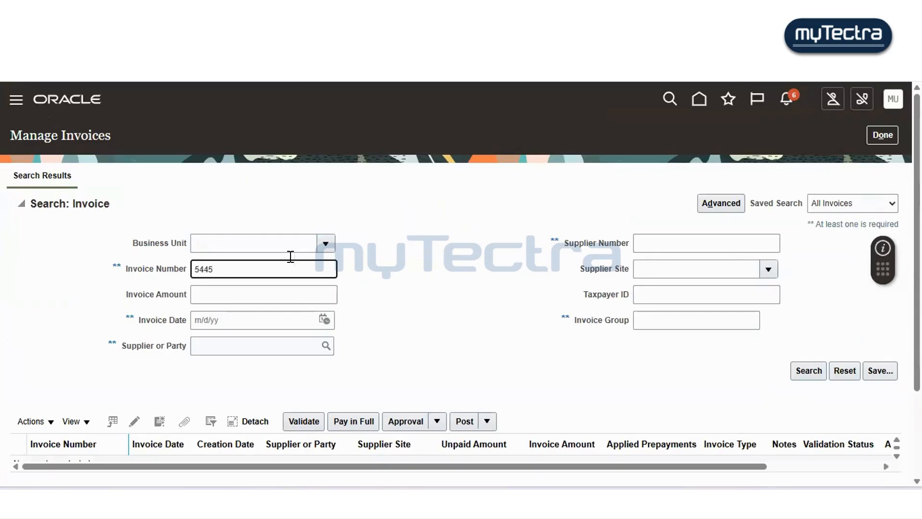
left_click(816, 374)
scroll(436, 281, "down", 2)
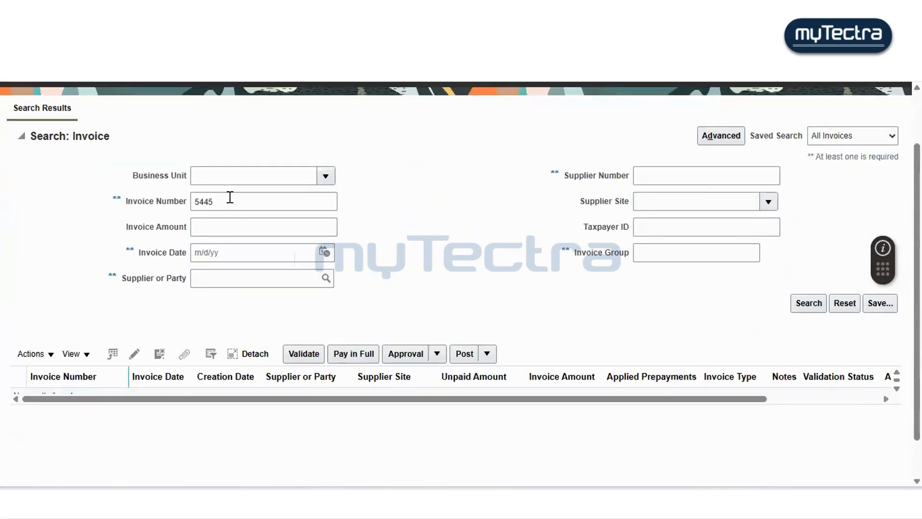
- Search Manage Invoices for invoice 7447
left_click(160, 201)
type("7447")
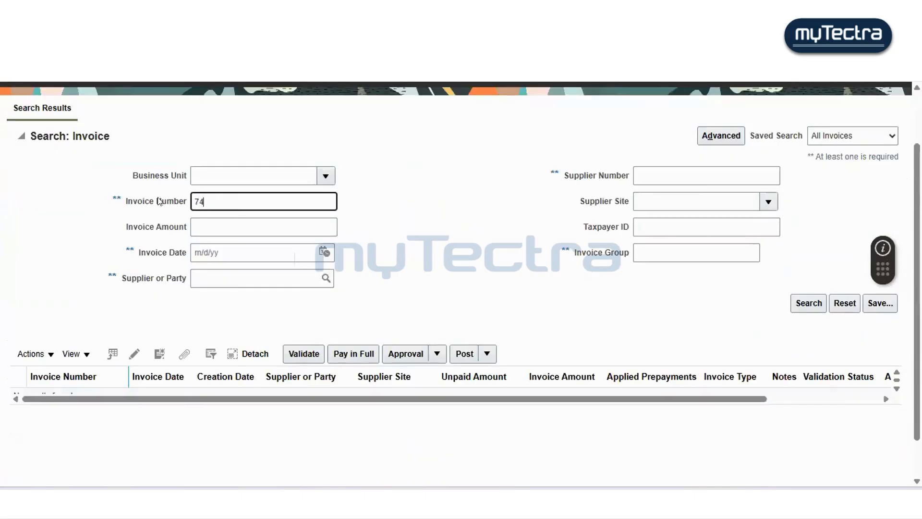
left_click(800, 304)
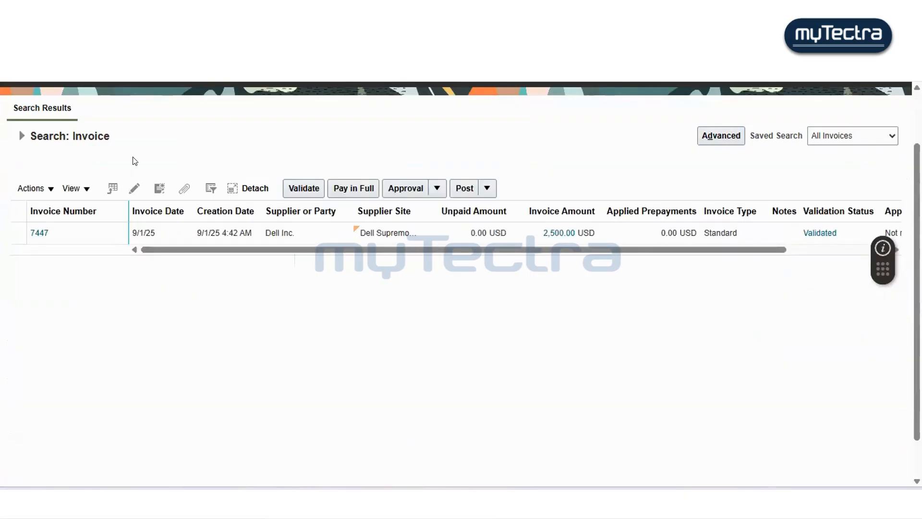
- Reopen Manage Invoices and search for invoice 4554
scroll(768, 233, "up", 3)
left_click(882, 135)
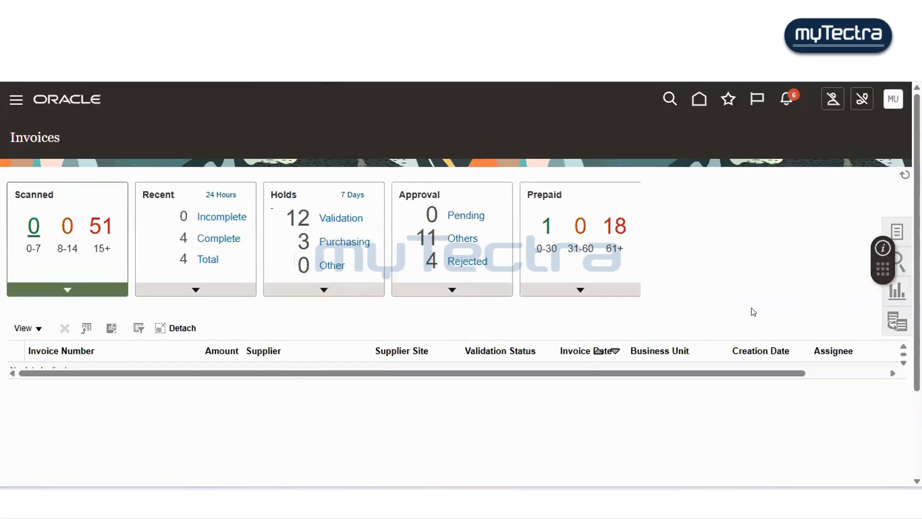
left_click(896, 231)
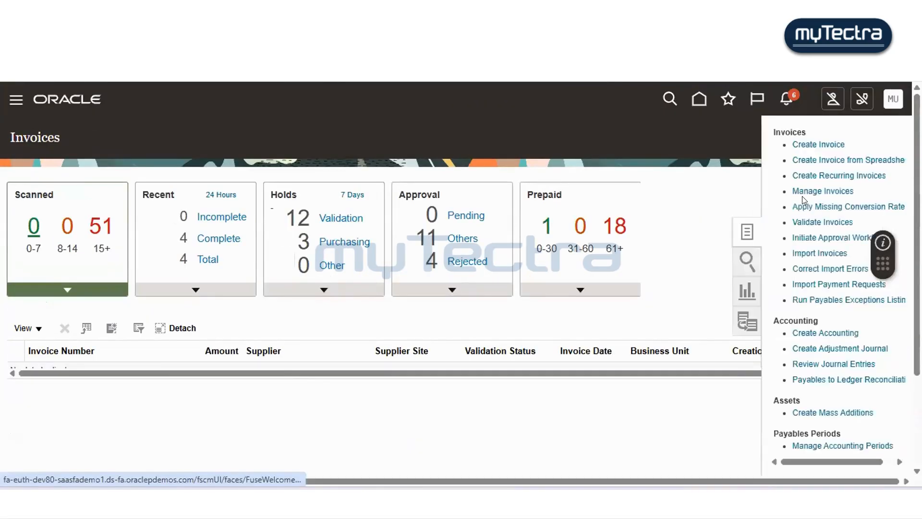
left_click(804, 194)
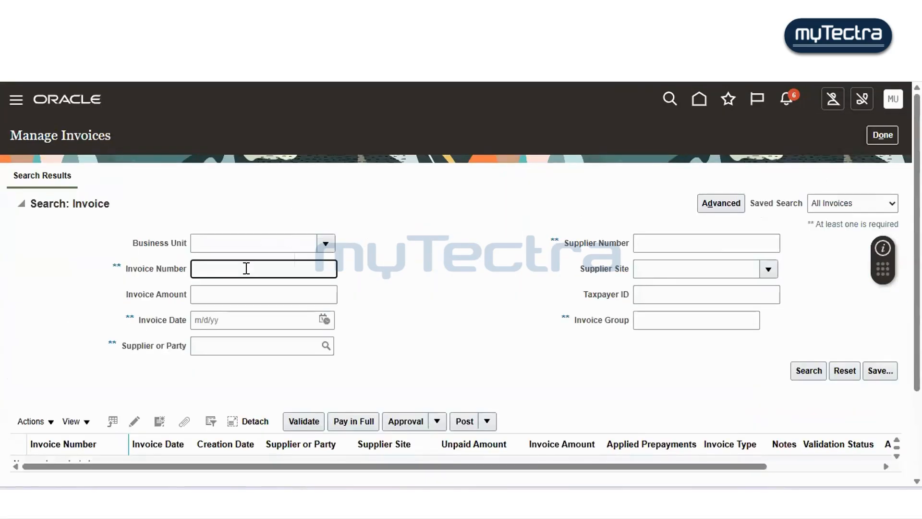
type("5445")
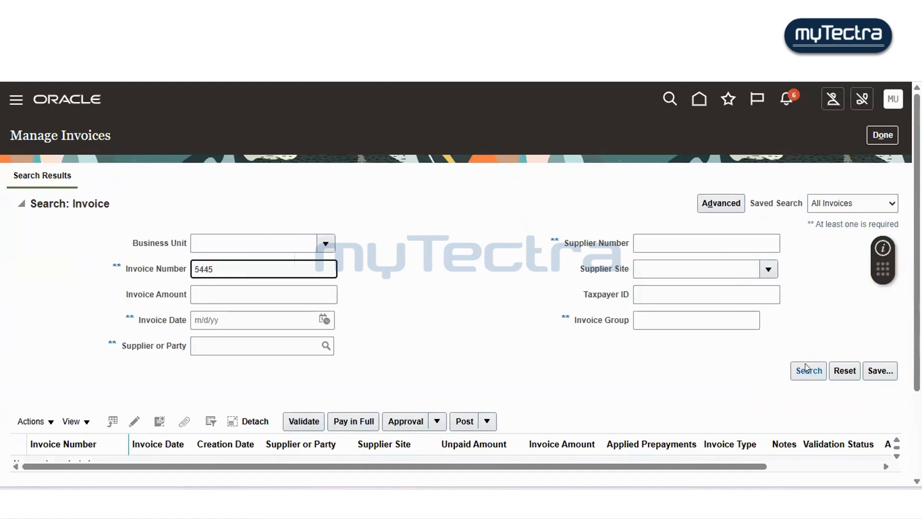
key("BackSpace")
key("BackSpace")
key("BackSpace")
key("BackSpace")
type("4554")
left_click(806, 371)
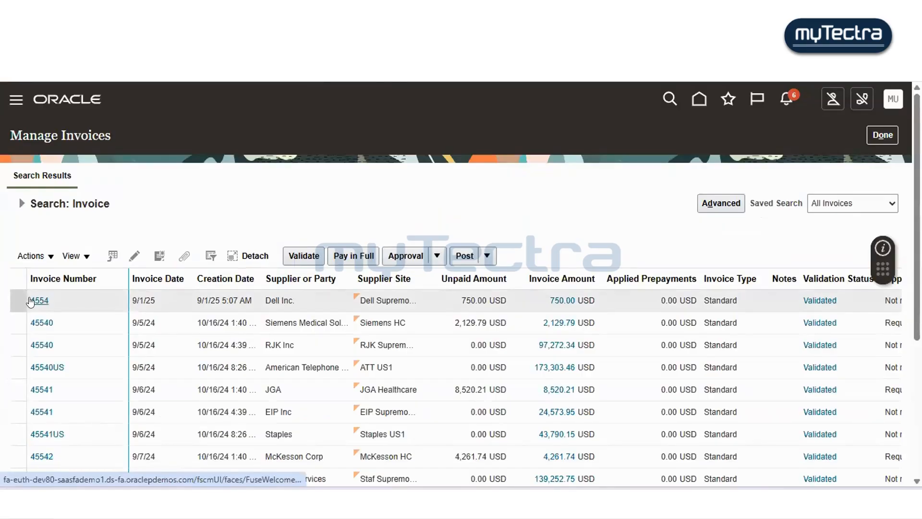
- Pay invoice 4554 in full from bank account Bofa-2870 using the PayPal payment process profile and submit the payment
left_click(30, 301)
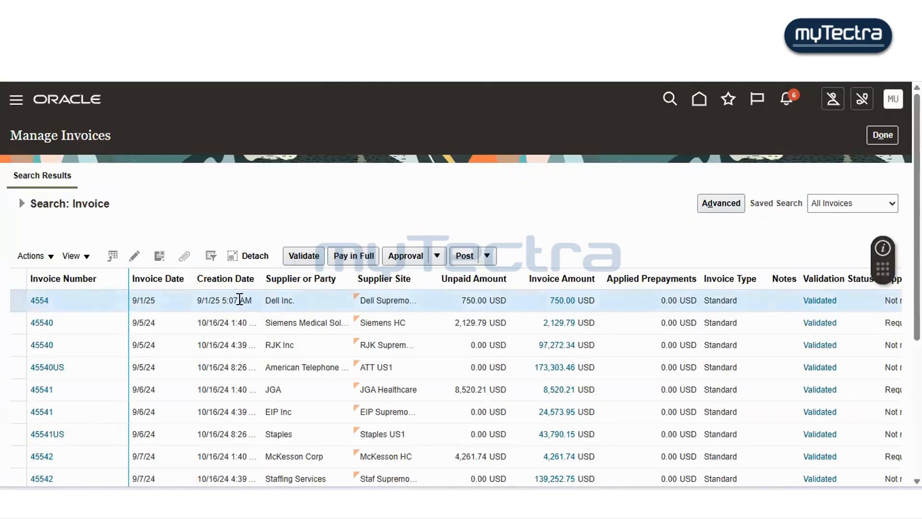
left_click(363, 259)
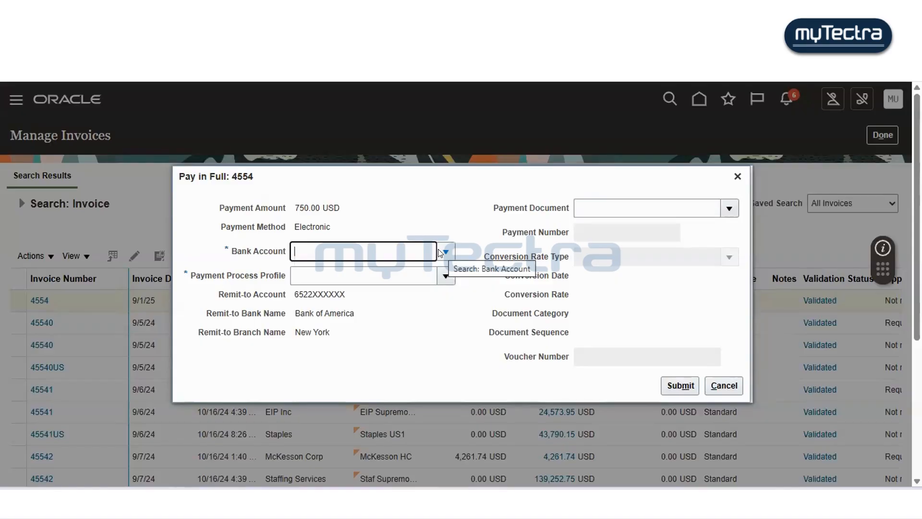
left_click(444, 252)
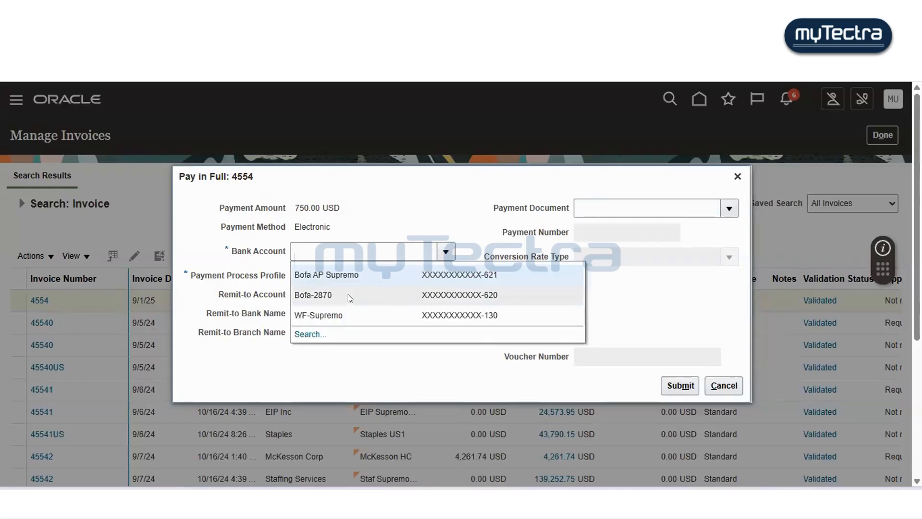
left_click(348, 295)
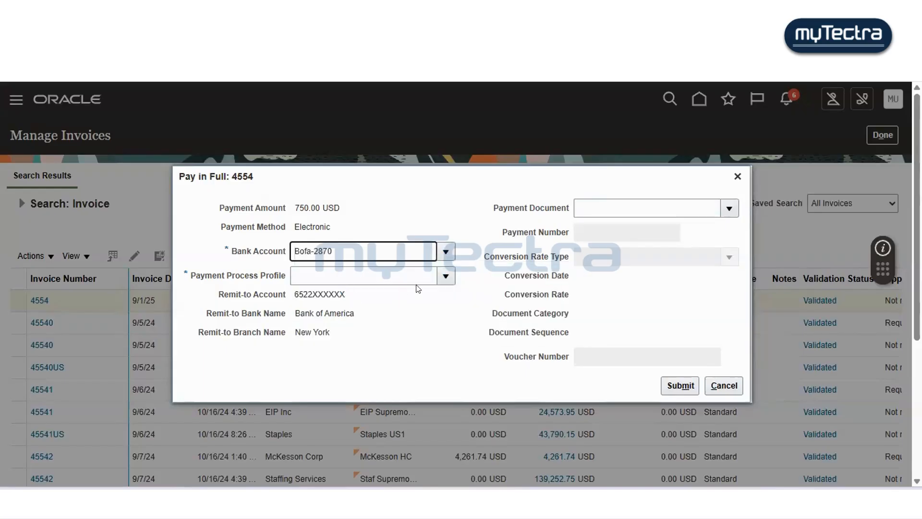
left_click(444, 277)
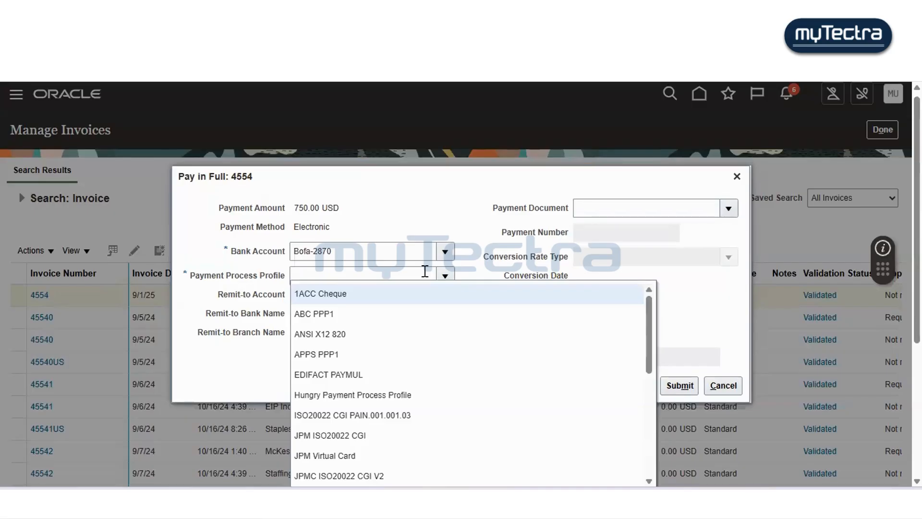
left_click(425, 271)
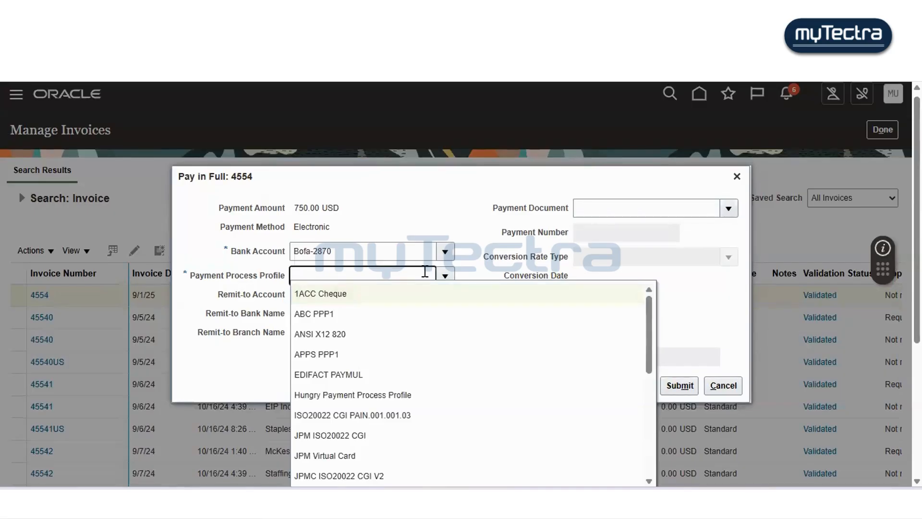
type("pay")
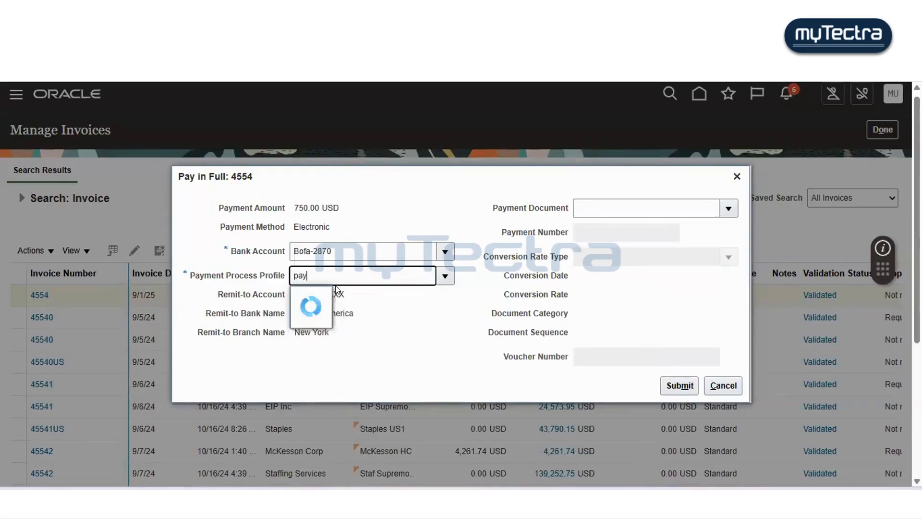
left_click(383, 300)
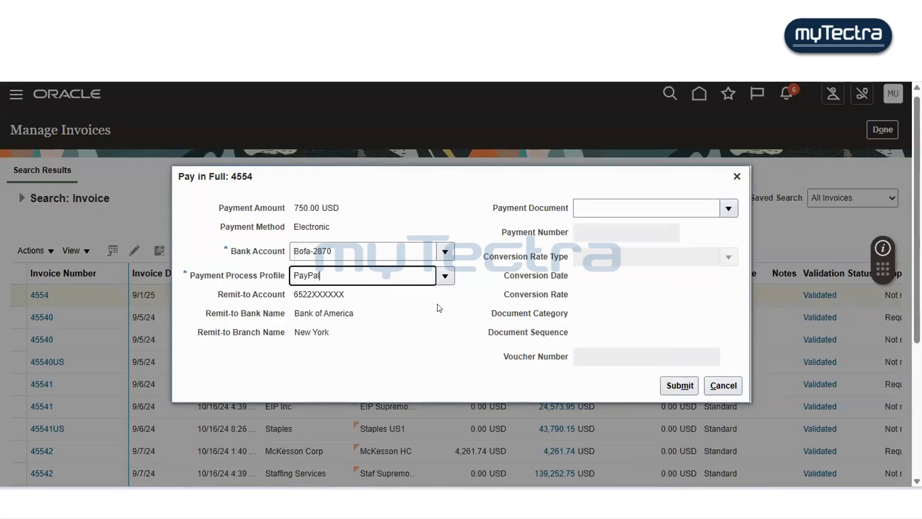
left_click(677, 384)
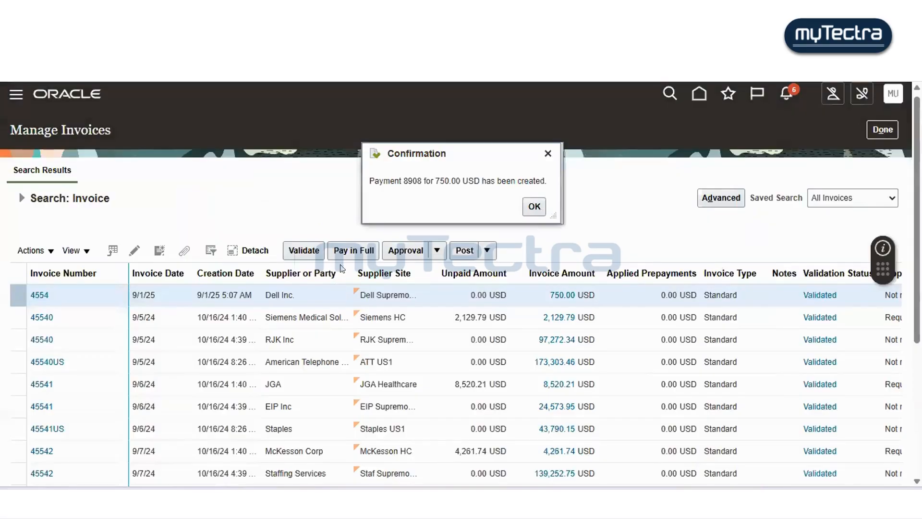
- Copy the payment confirmation message, paste it on a new line in the Notepad notes file, and close the confirmation
triple_click(418, 173)
key("ctrl+c")
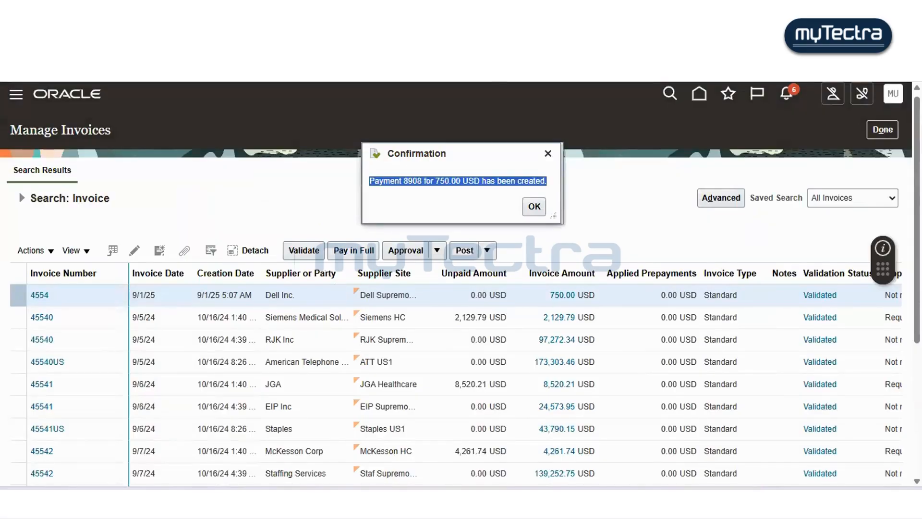
key("alt+Tab")
left_click(332, 130)
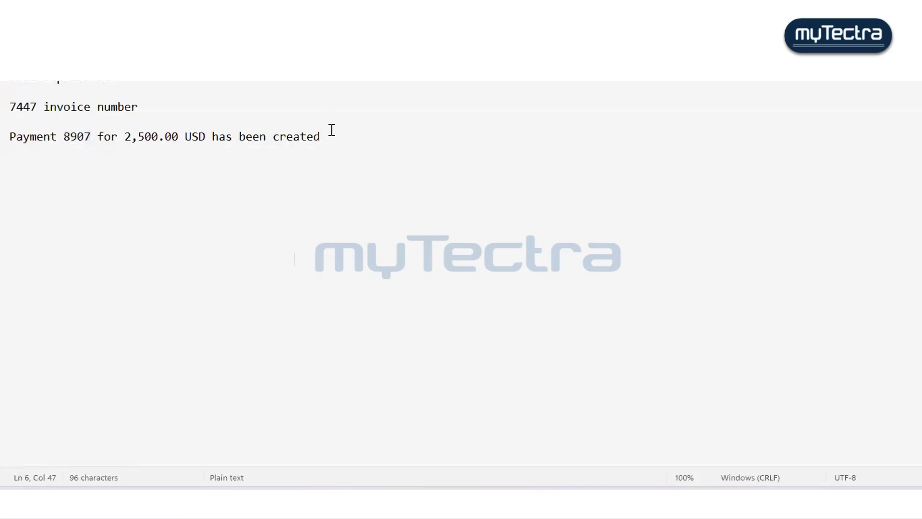
key("Return")
key("ctrl+v")
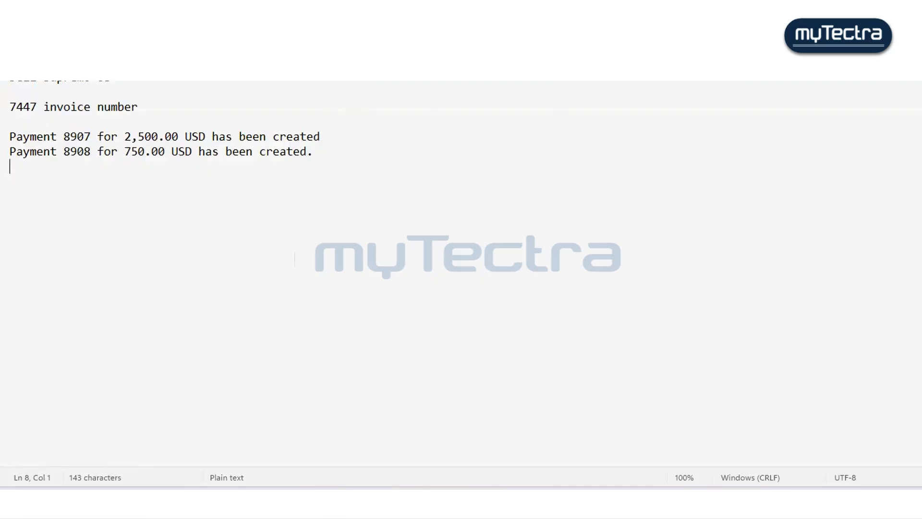
key("alt+Tab")
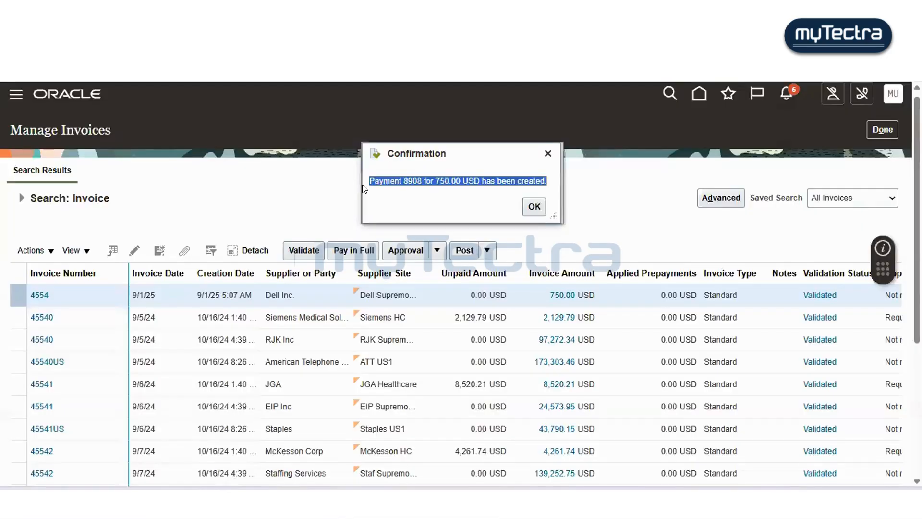
left_click(532, 204)
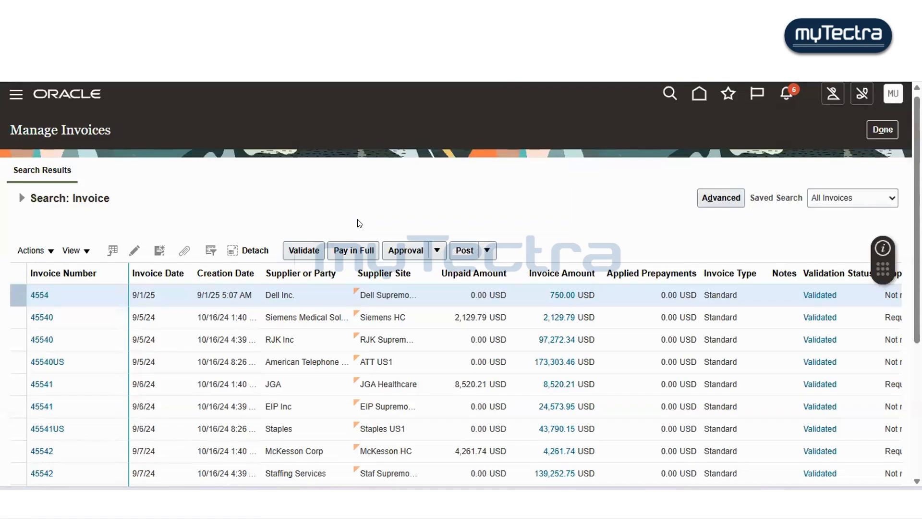